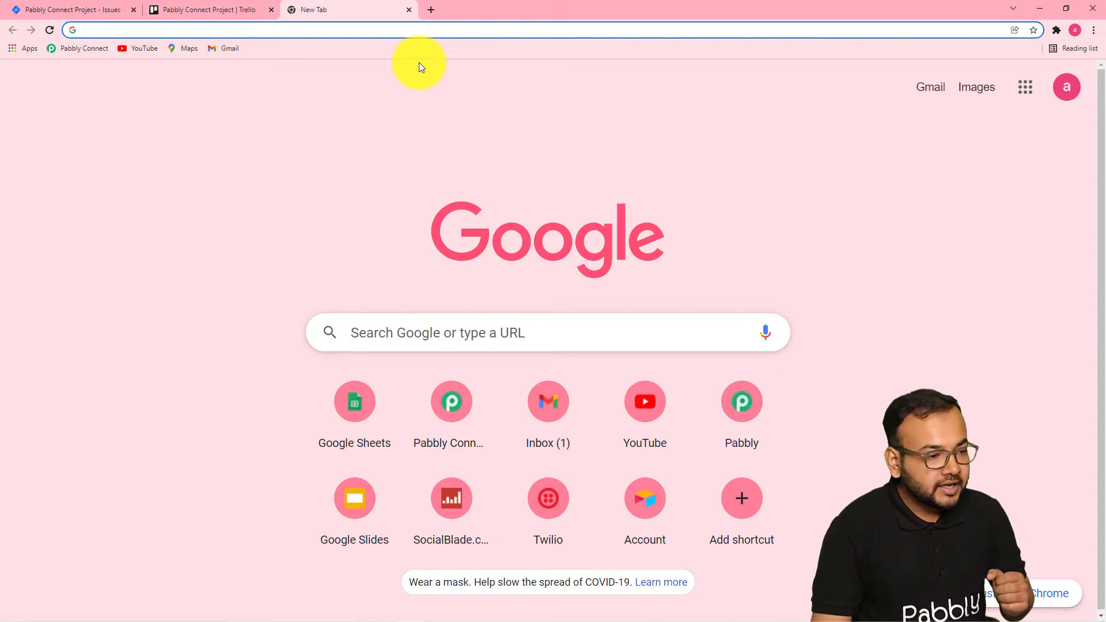
# Open Pabbly Connect and create a new workflow named "Create Jira Issue from Trello Automatically".
pyautogui.click(85, 51)
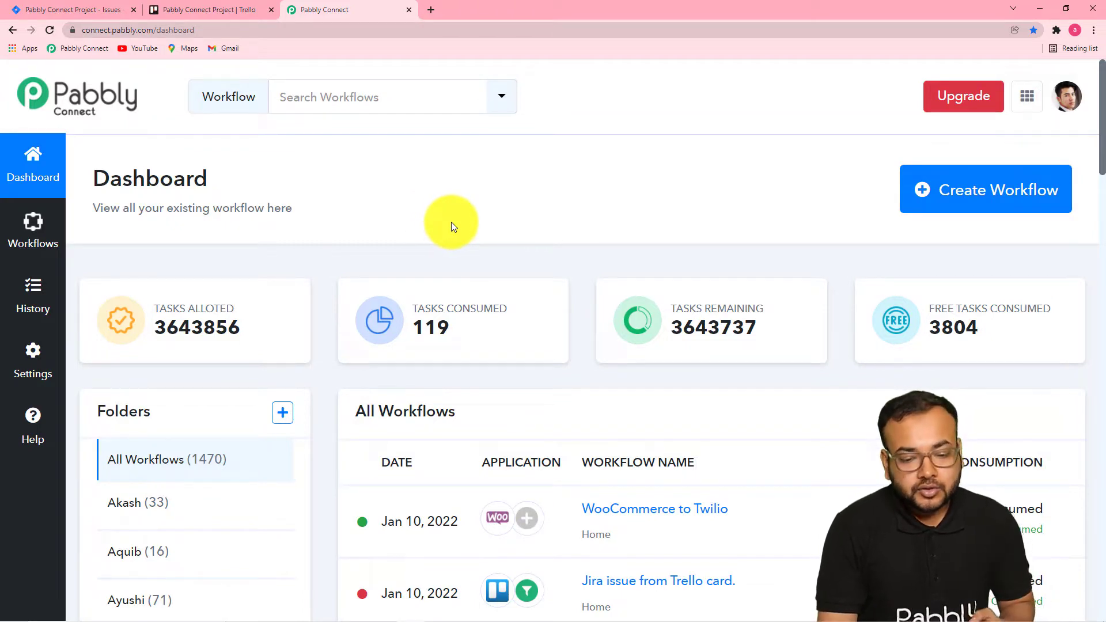
pyautogui.click(968, 205)
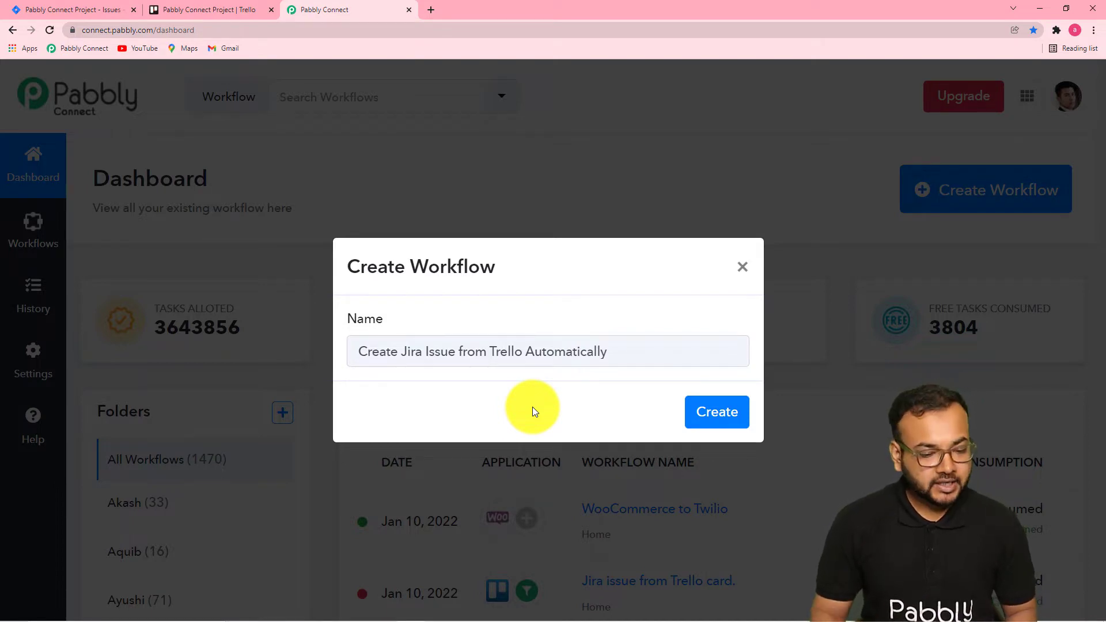
pyautogui.click(725, 419)
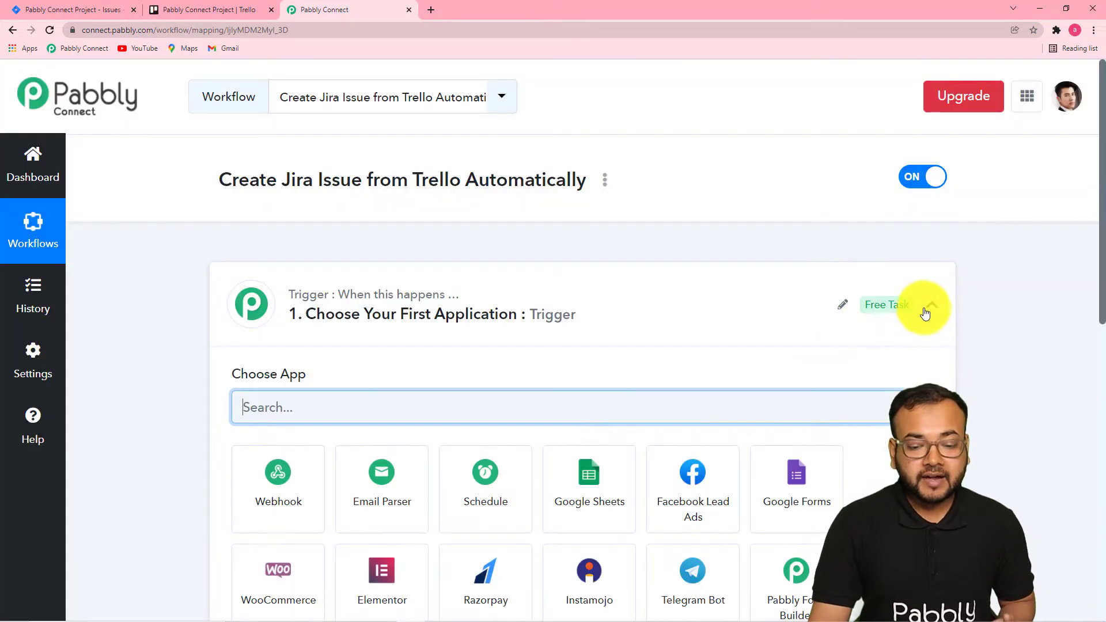
# Choose Trello as the trigger application and set the trigger event to New Card.
pyautogui.click(925, 310)
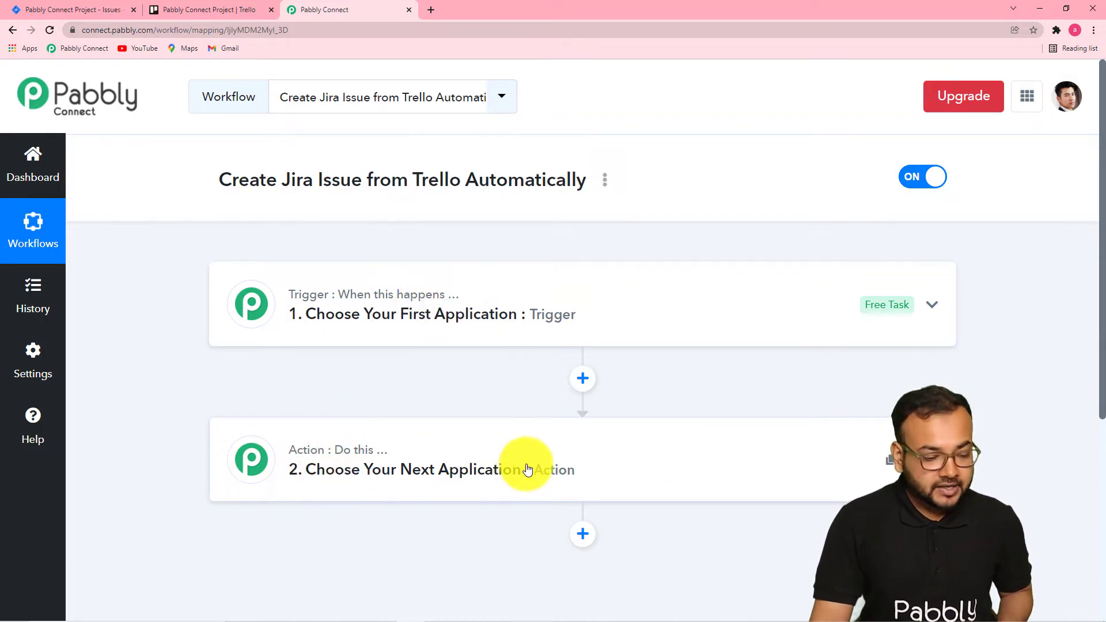
pyautogui.moveTo(324, 460)
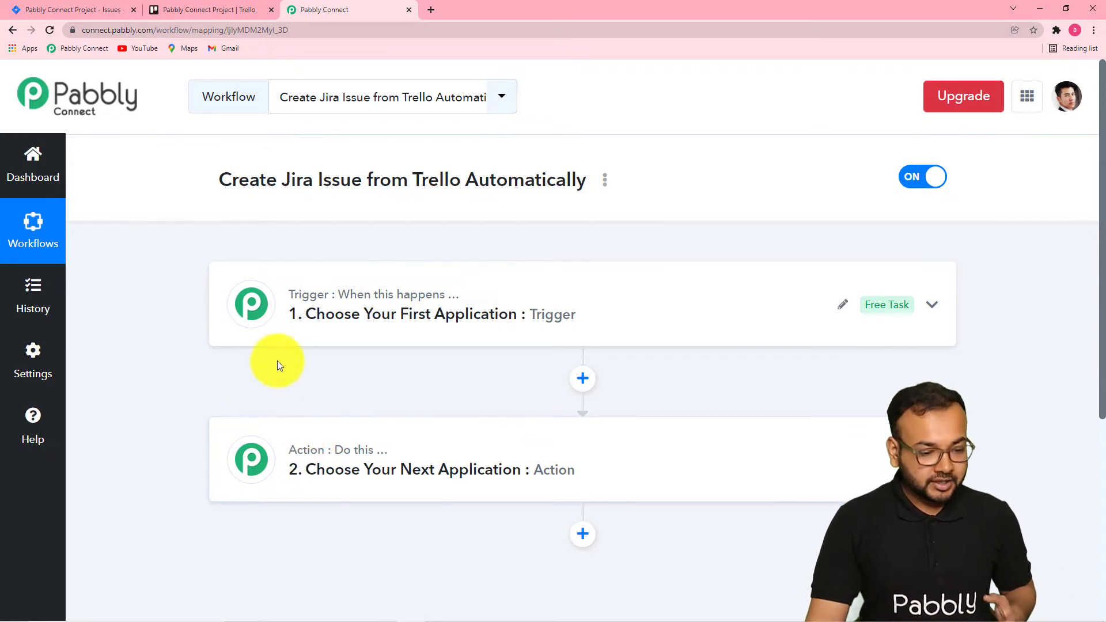
pyautogui.click(334, 334)
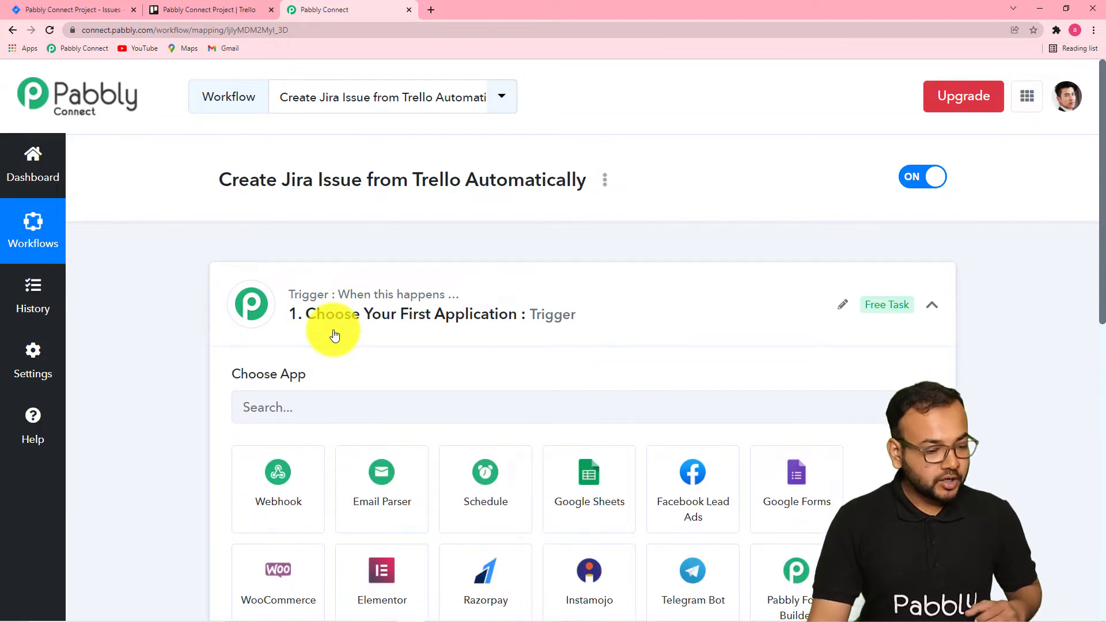
pyautogui.scroll(-2, 337, 331)
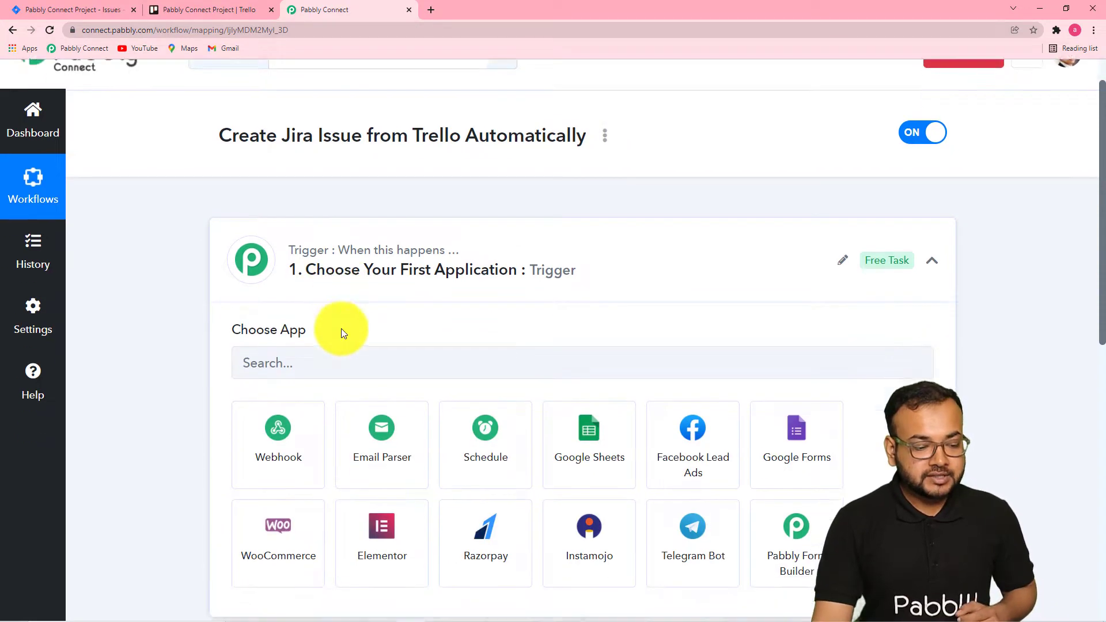
pyautogui.click(344, 306)
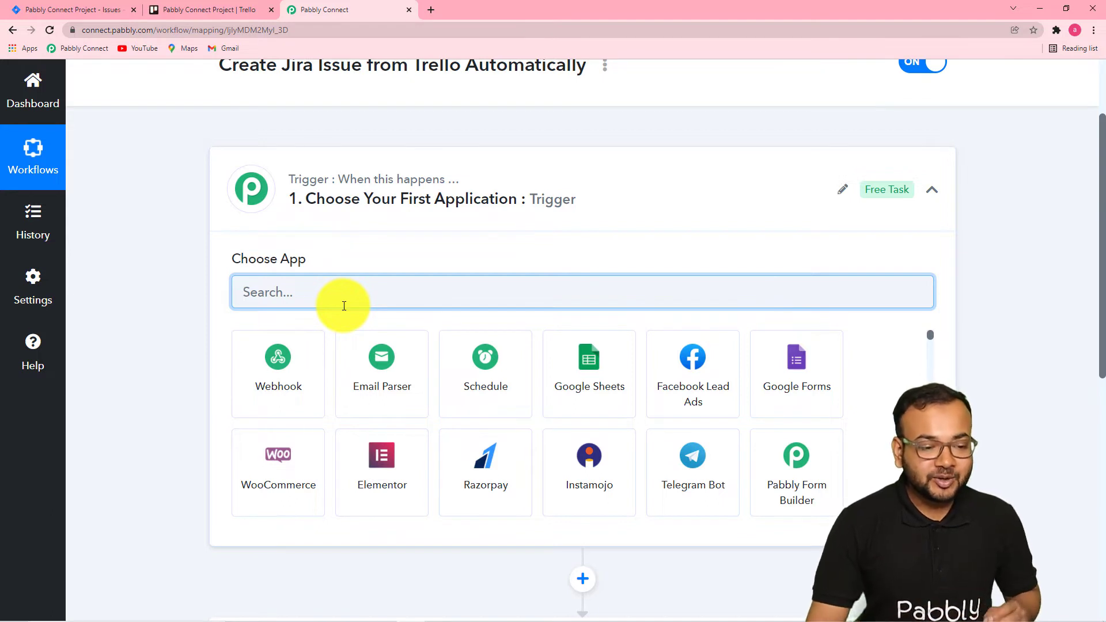
pyautogui.scroll(2, 344, 305)
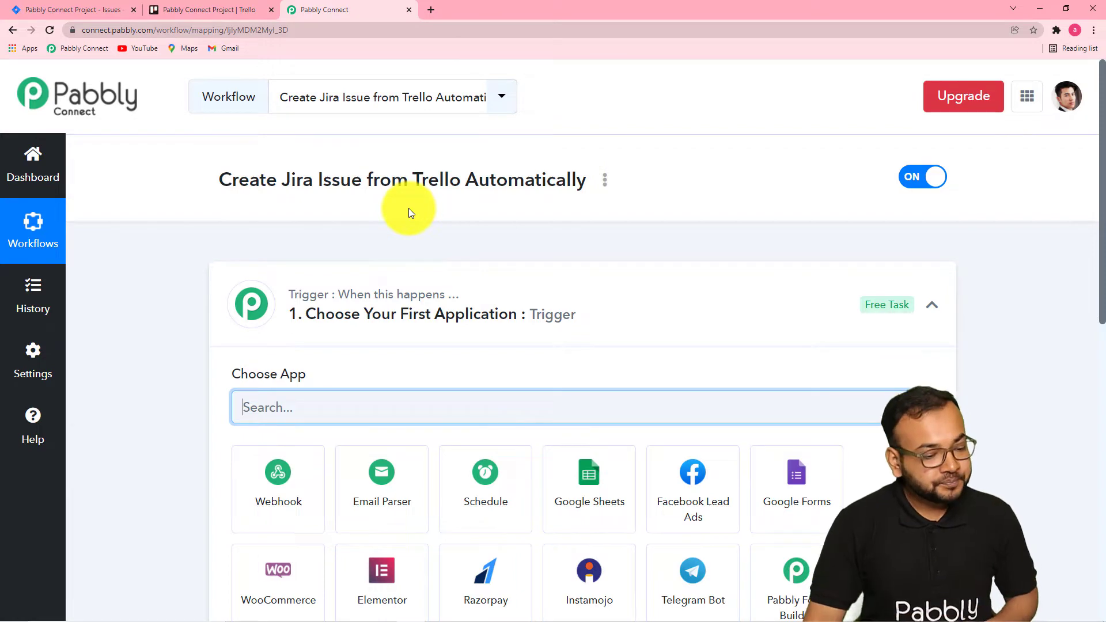
pyautogui.scroll(-4, 410, 212)
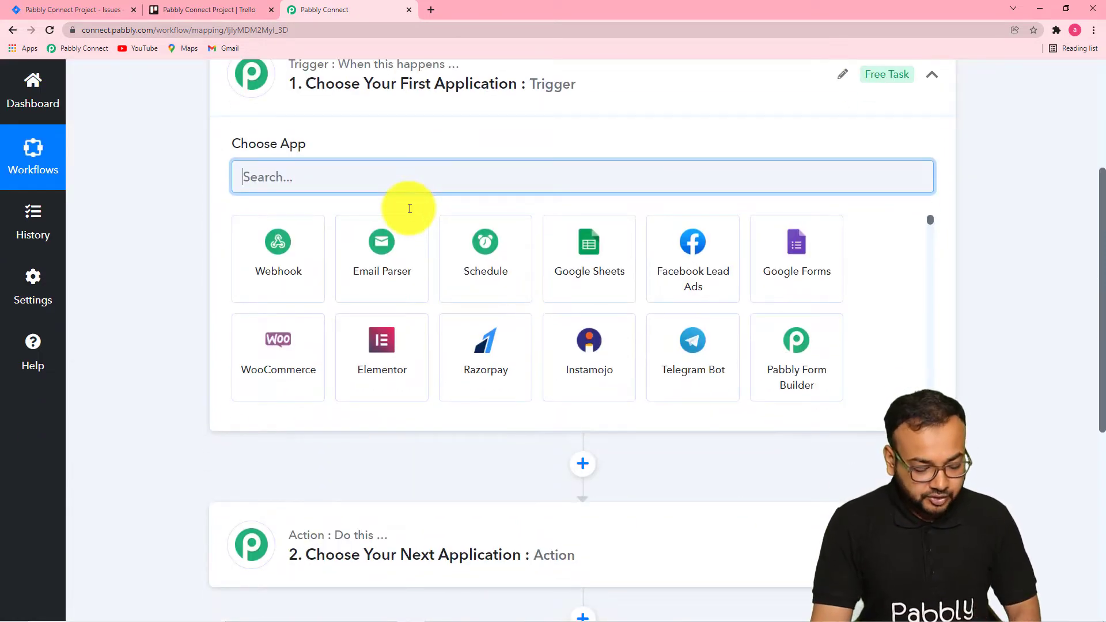
pyautogui.write('tre')
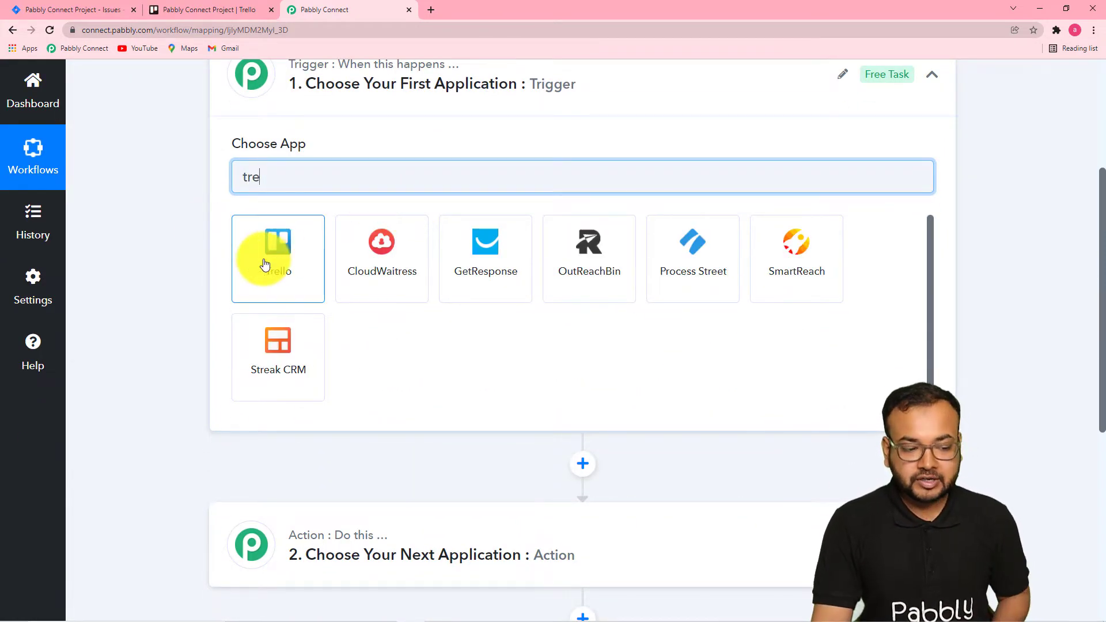
pyautogui.click(265, 264)
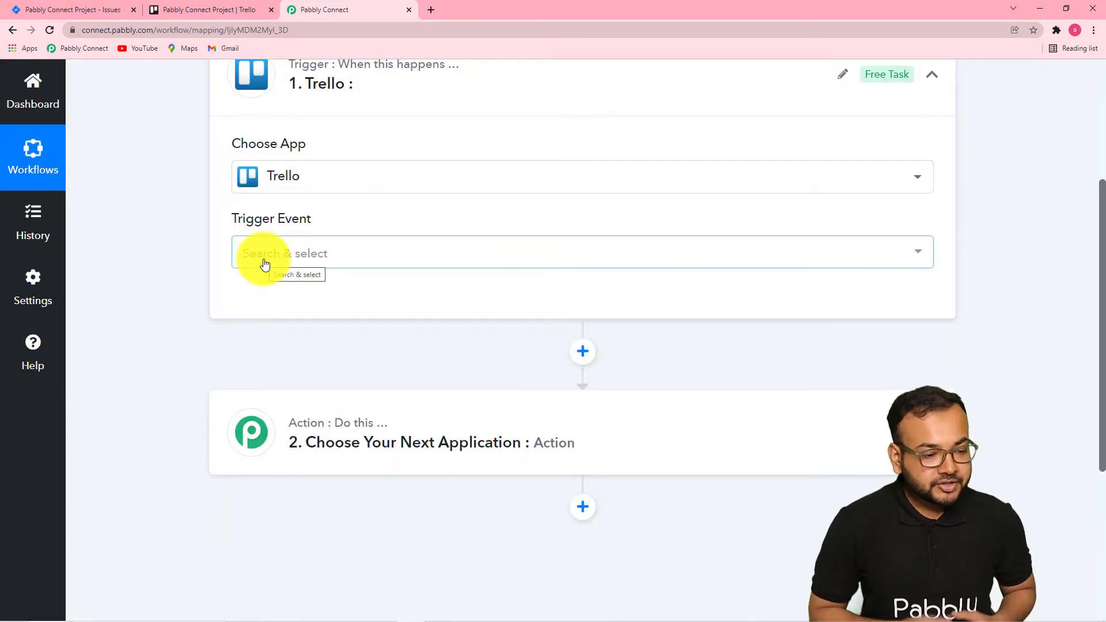
pyautogui.click(265, 264)
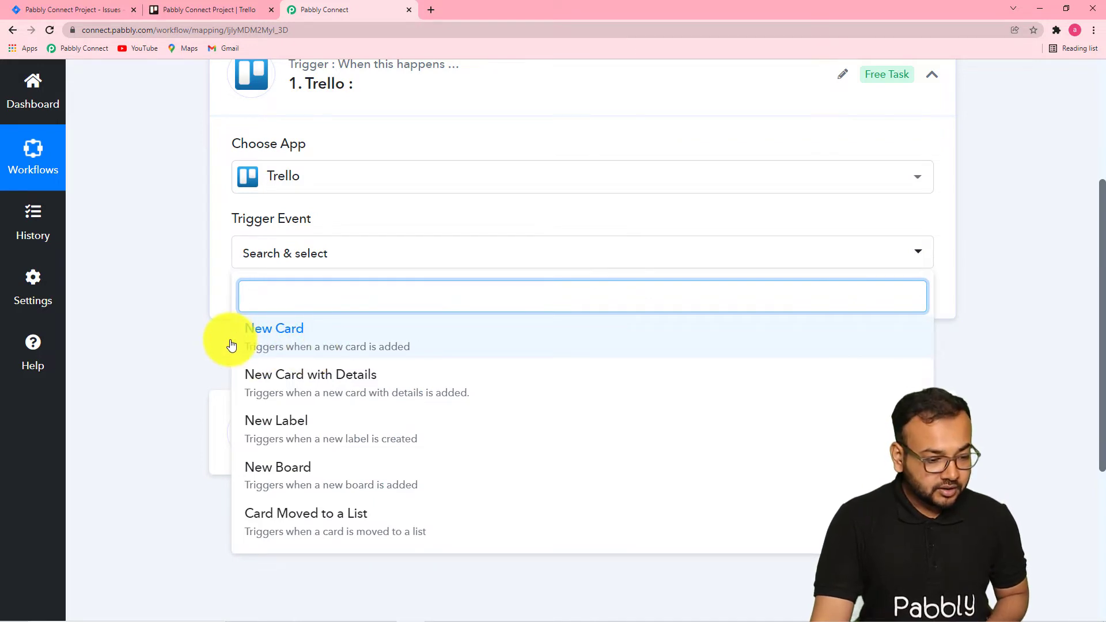
pyautogui.click(350, 351)
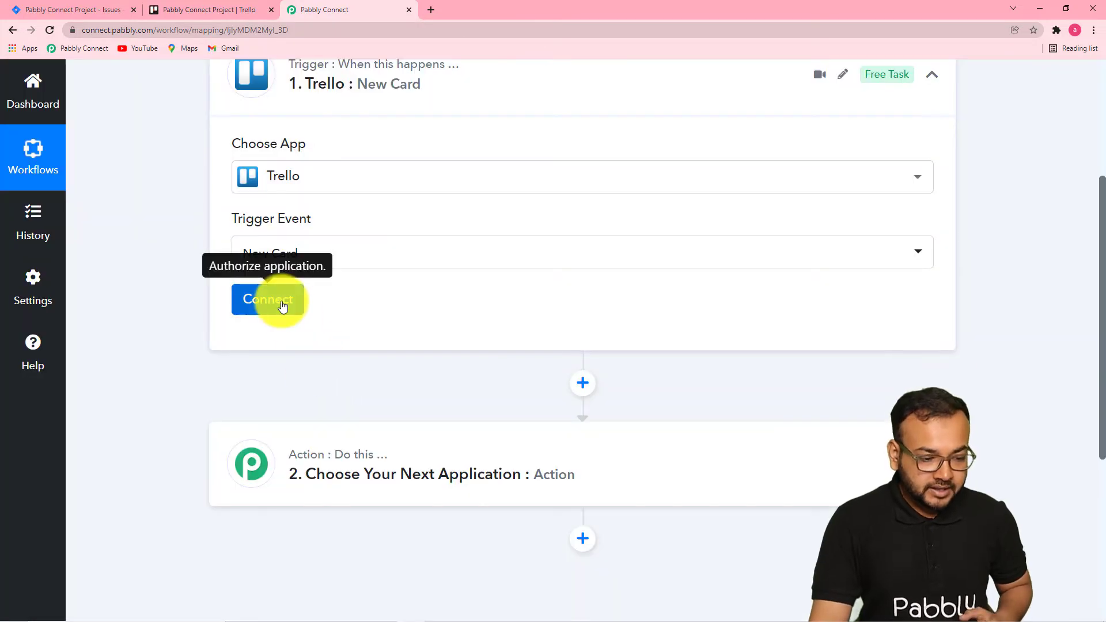
# Start connecting the Trello trigger by choosing to add a new connection.
pyautogui.click(282, 306)
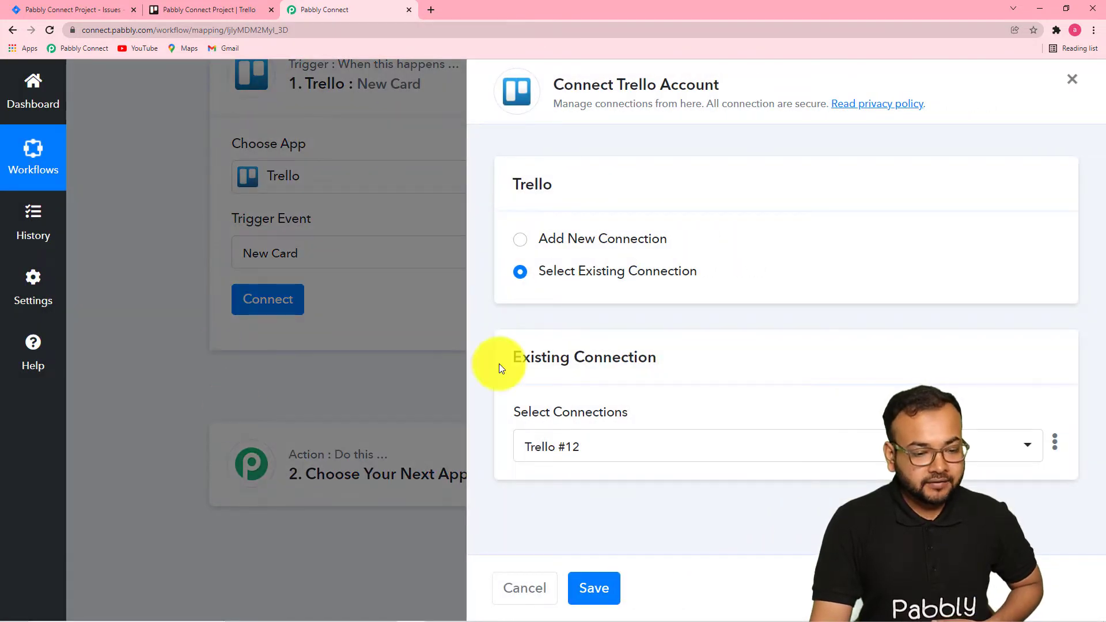
pyautogui.click(521, 239)
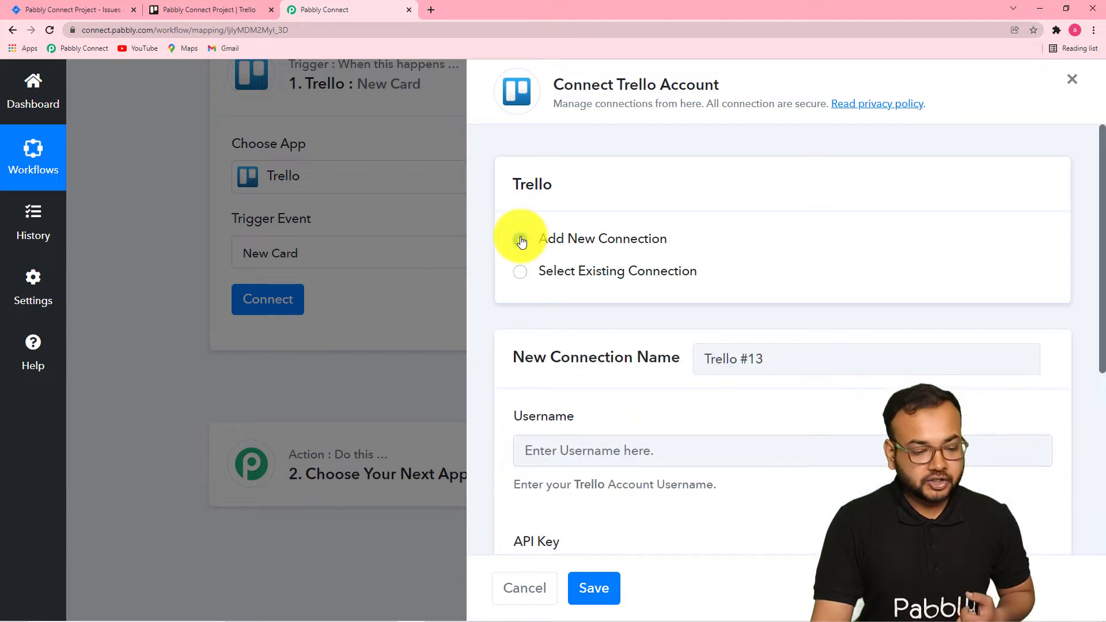
pyautogui.scroll(-5, 571, 318)
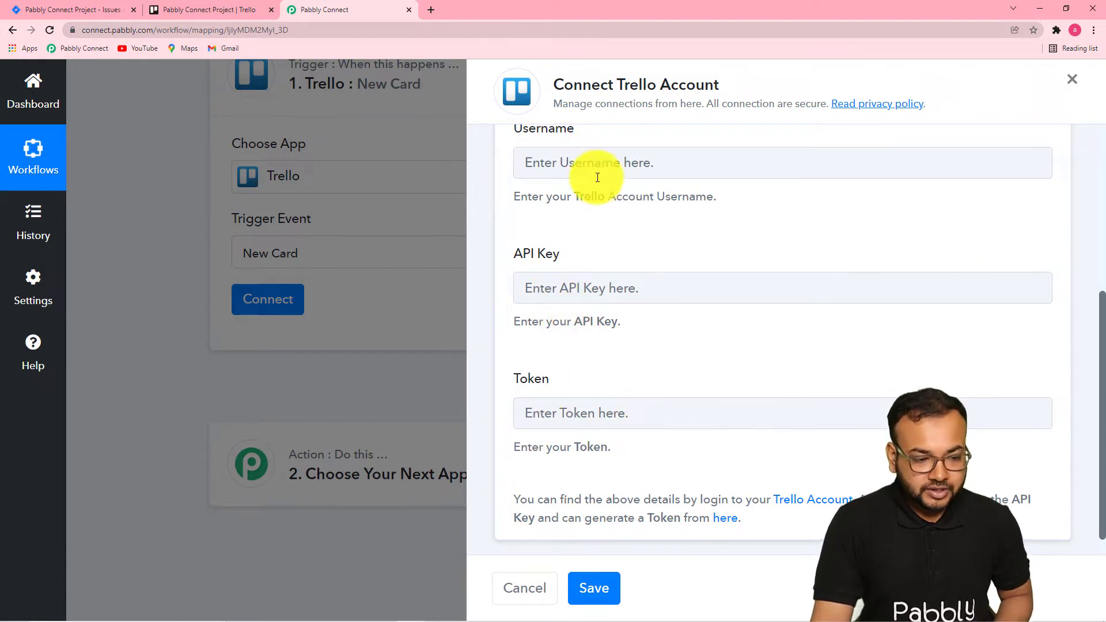
# Check the Trello account menu for where the account's profile details are.
pyautogui.click(171, 11)
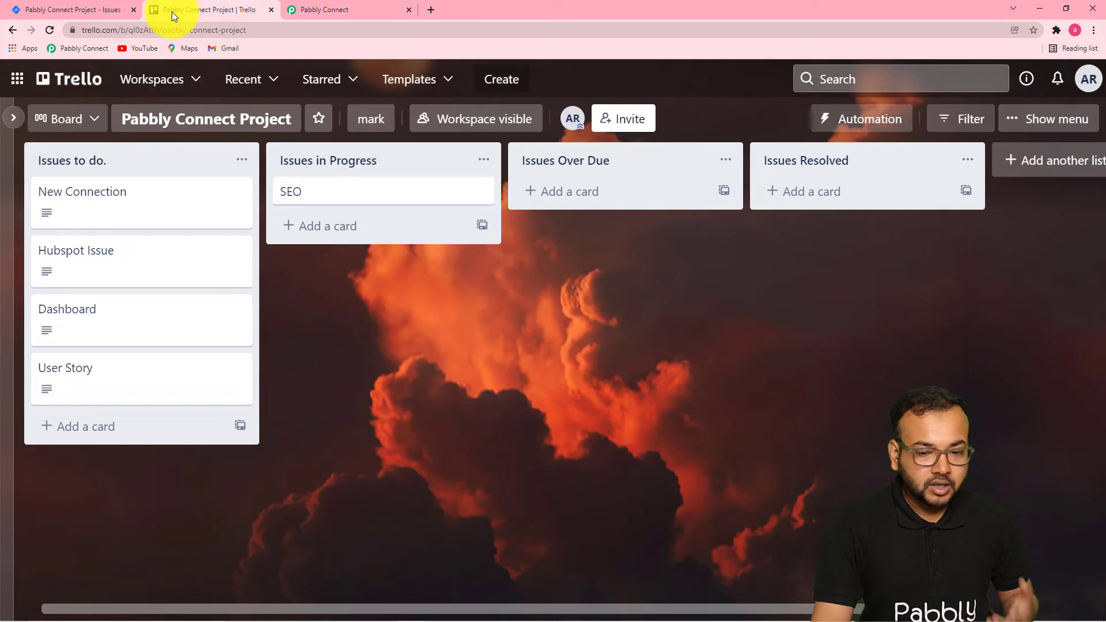
pyautogui.click(1088, 84)
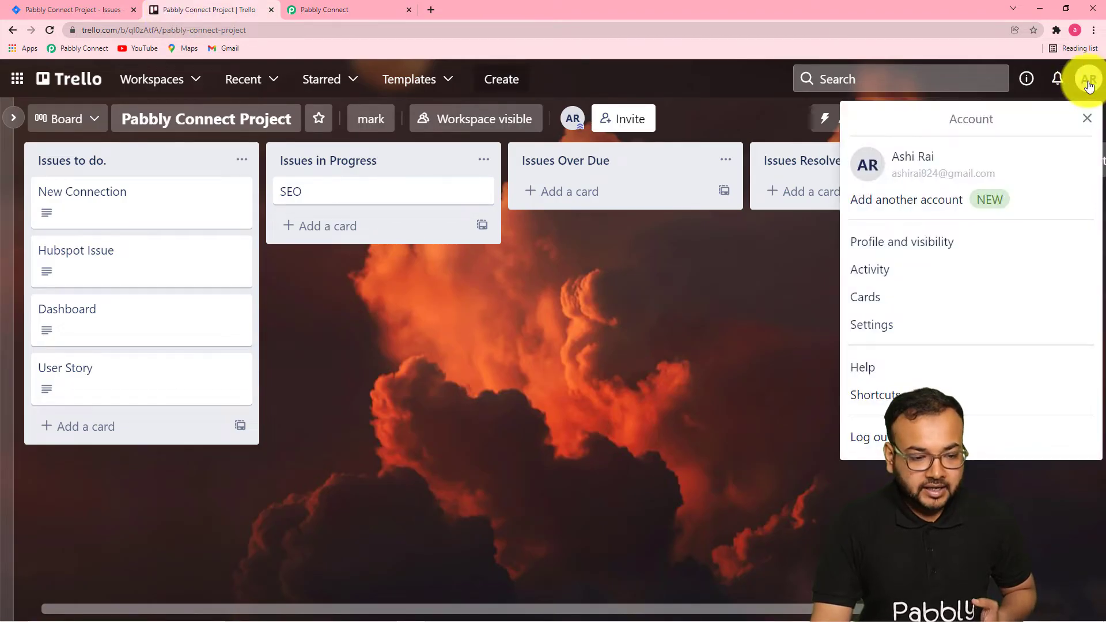
pyautogui.click(763, 264)
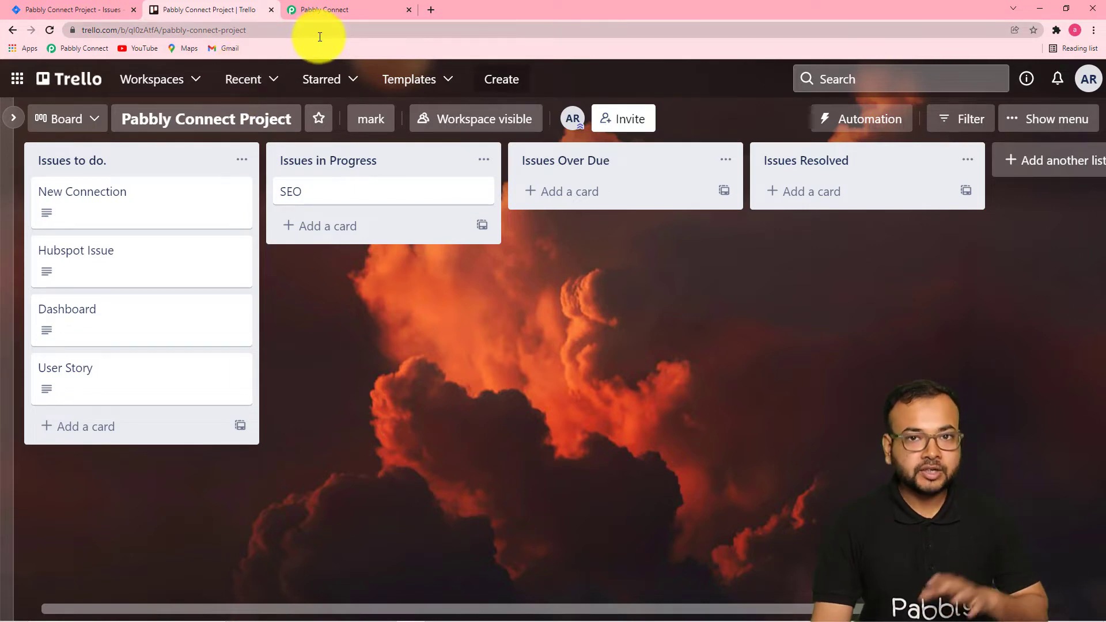
pyautogui.click(354, 9)
pyautogui.scroll(2, 733, 225)
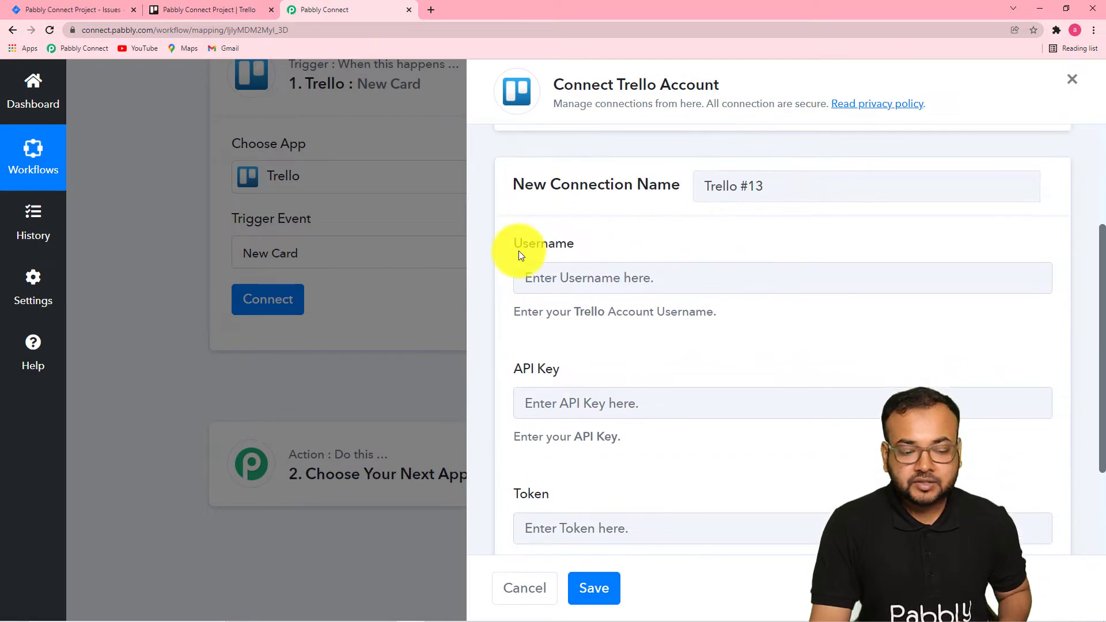
# Open the Trello profile and visibility page and copy the account username.
pyautogui.click(241, 13)
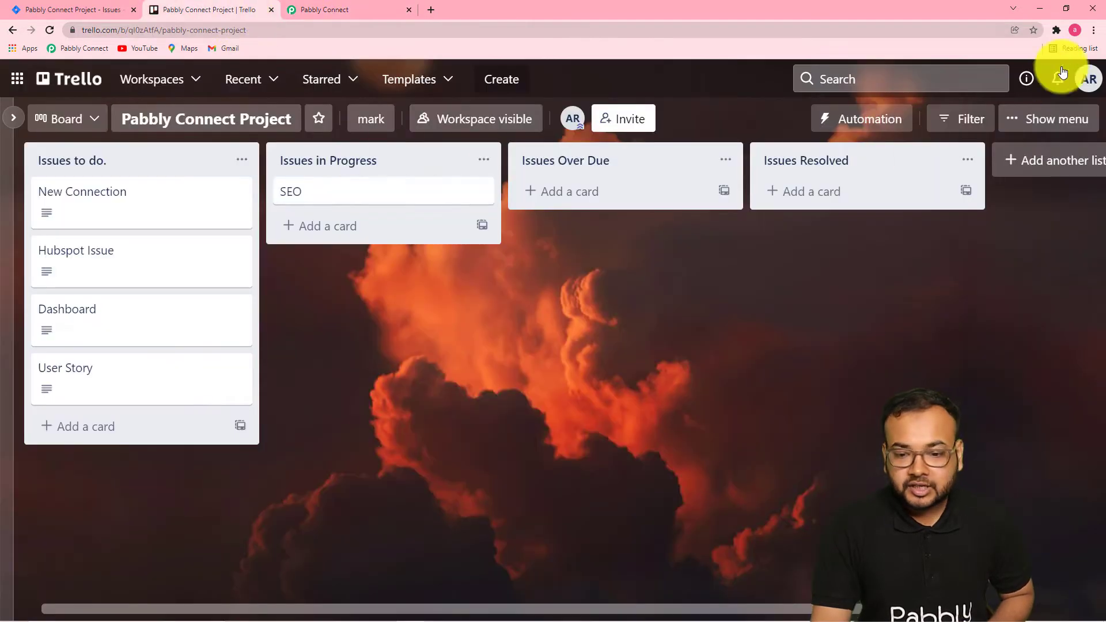
pyautogui.click(1089, 80)
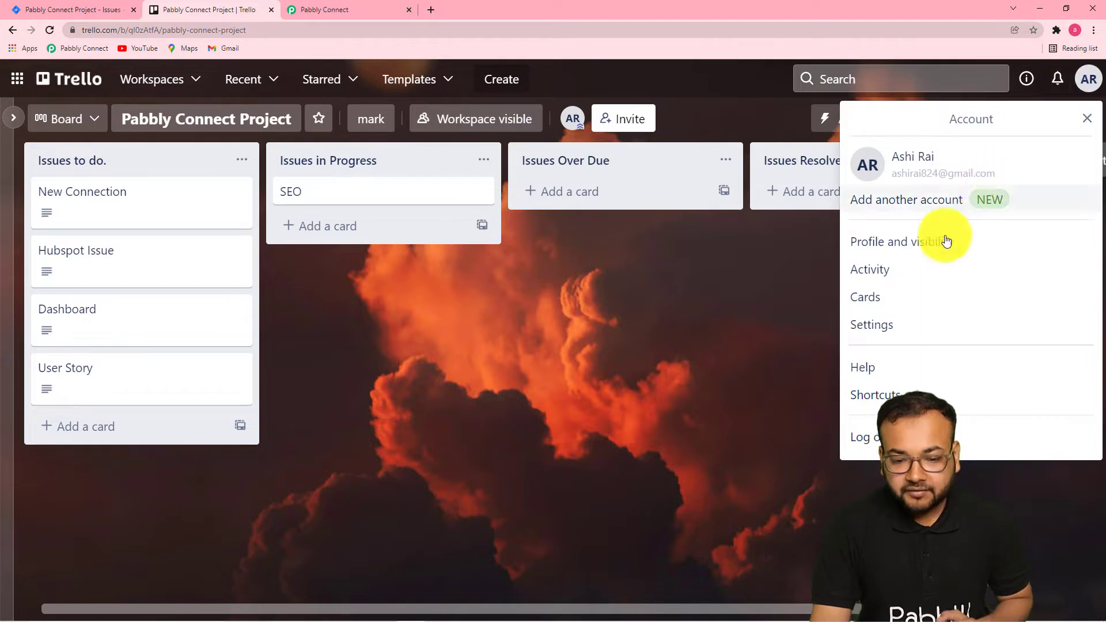
pyautogui.click(911, 245)
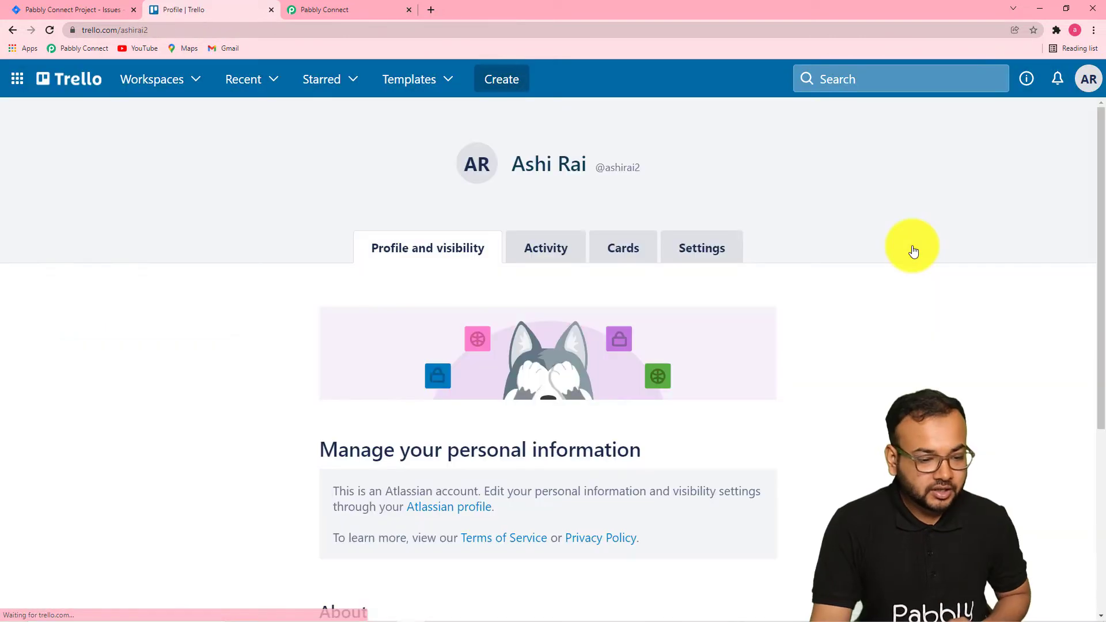
pyautogui.scroll(-3, 548, 244)
pyautogui.scroll(-2, 550, 242)
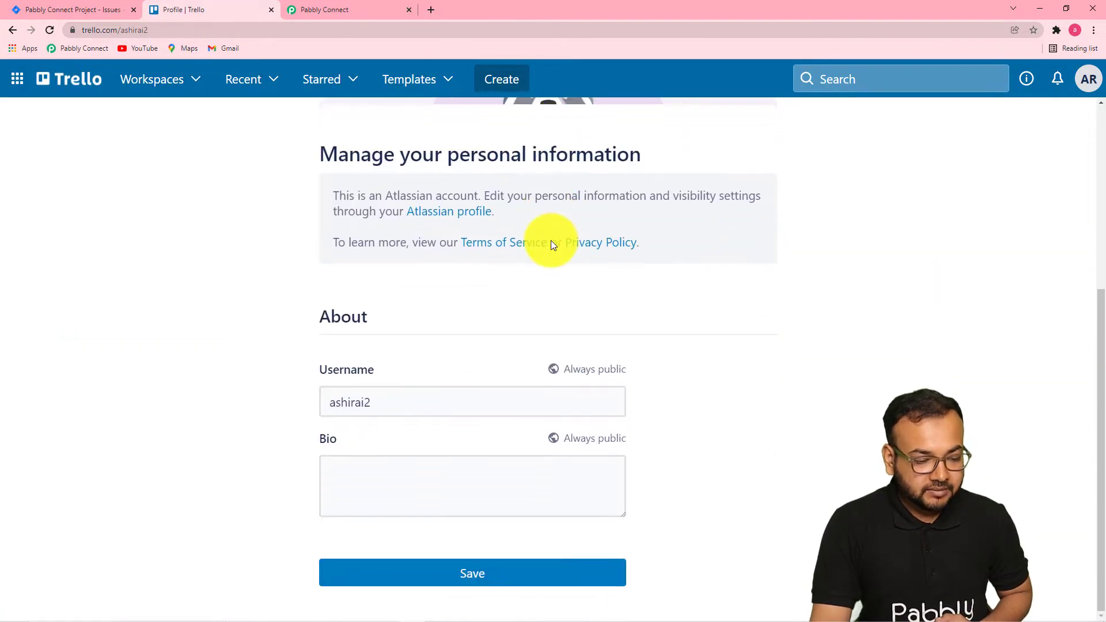
pyautogui.scroll(1, 518, 276)
pyautogui.scroll(-1, 501, 300)
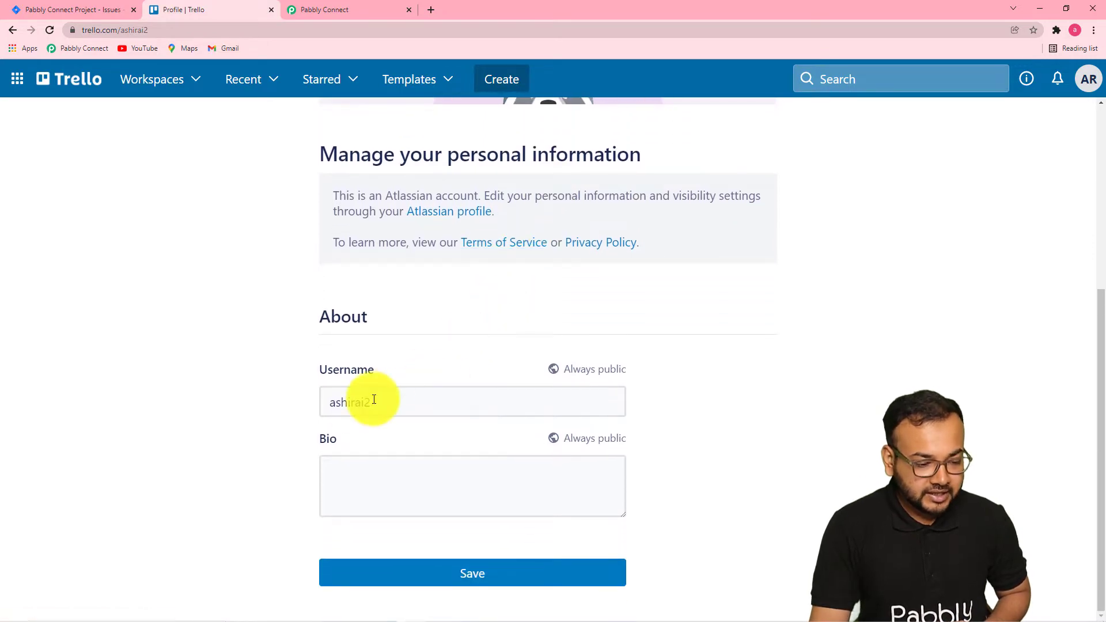
pyautogui.moveTo(371, 403); pyautogui.dragTo(323, 407)
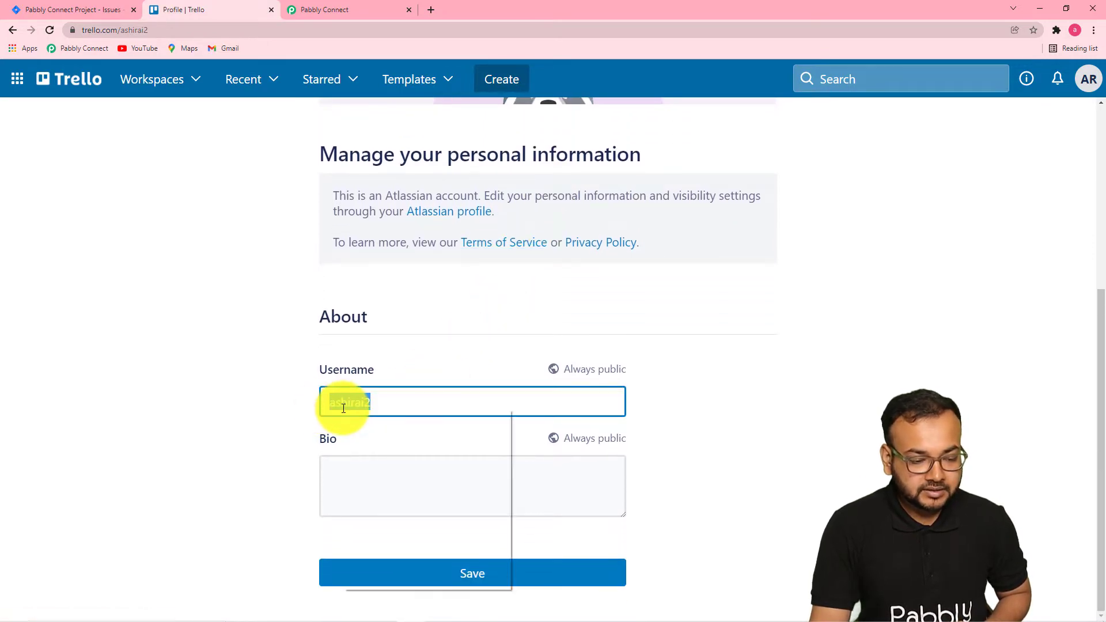
pyautogui.rightClick(346, 405)
pyautogui.click(361, 448)
# Paste the Trello username into the new connection's Username field.
pyautogui.click(320, 9)
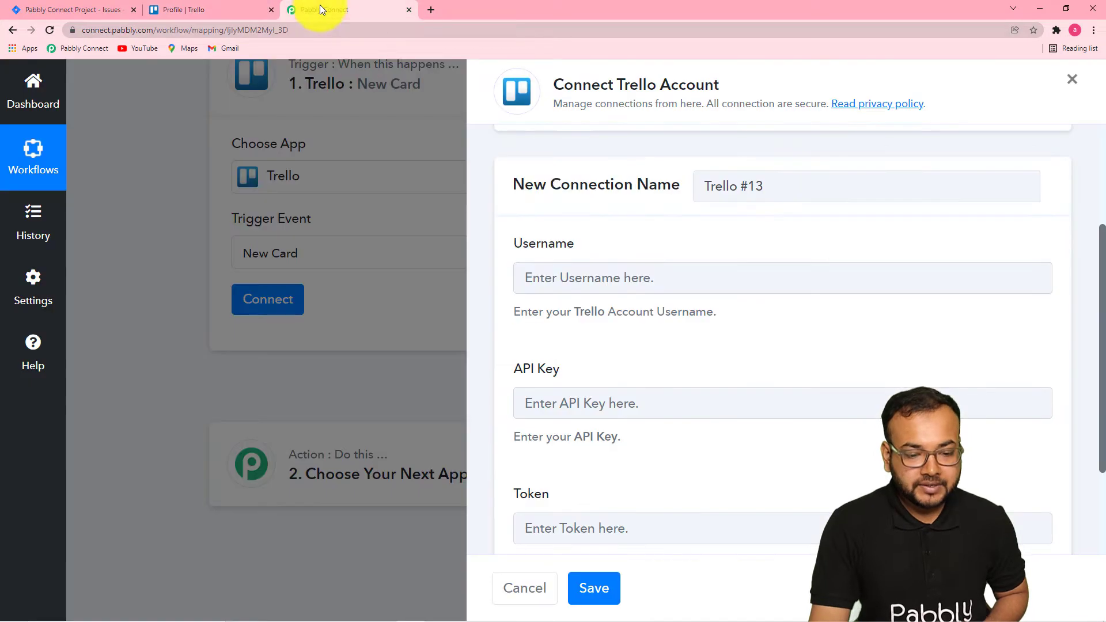
pyautogui.rightClick(579, 283)
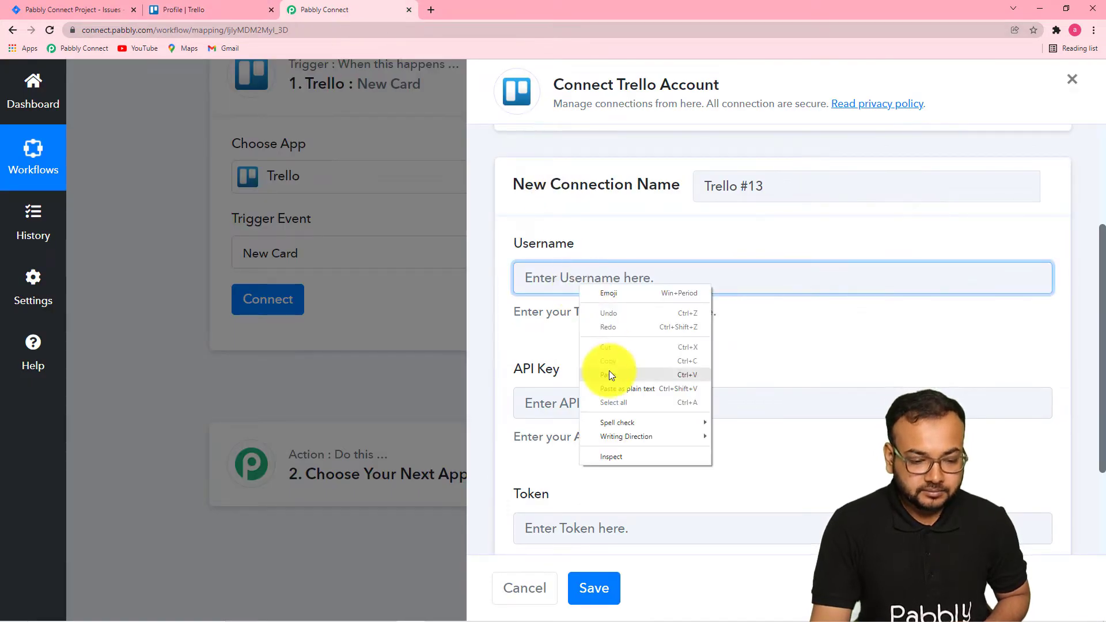
pyautogui.click(609, 373)
pyautogui.scroll(-1, 599, 344)
pyautogui.scroll(-2, 599, 344)
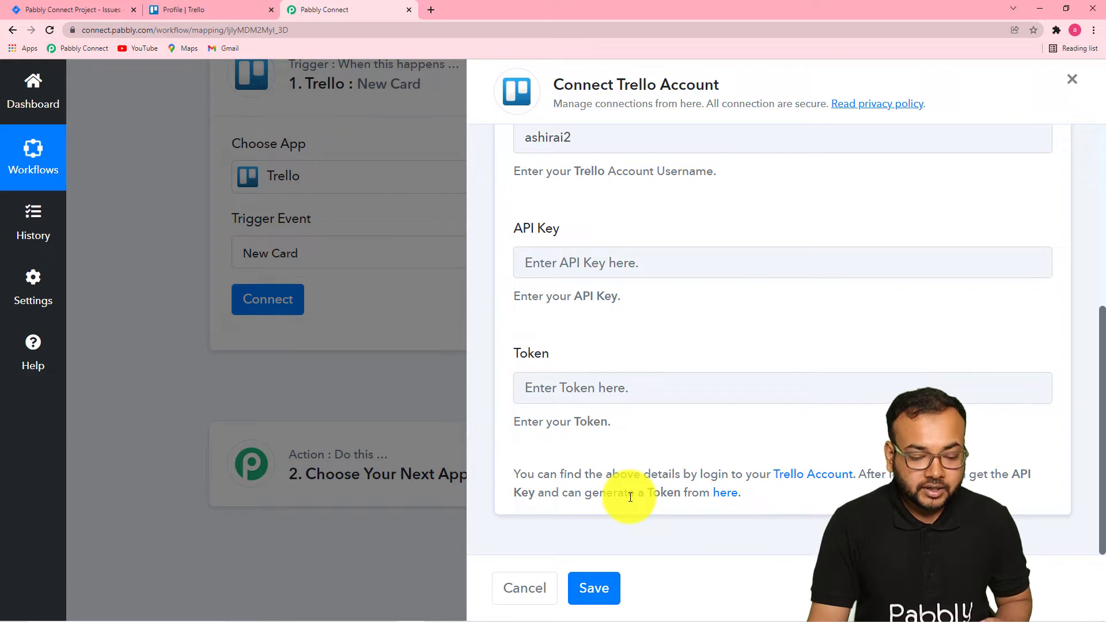
# Open the Trello Developer API Keys page and copy the API key.
pyautogui.click(720, 503)
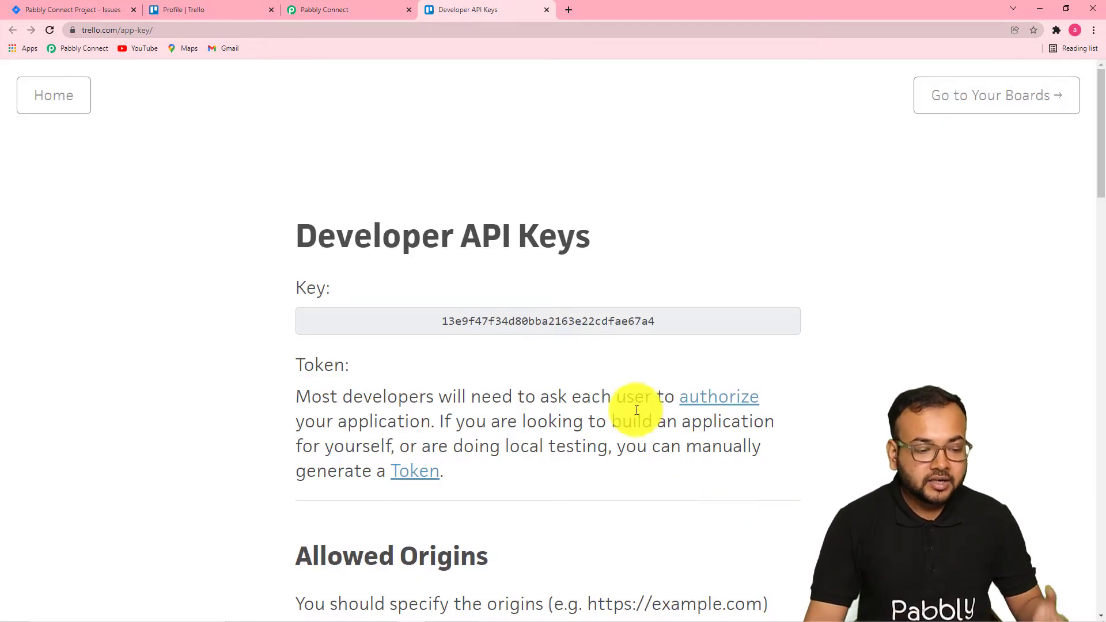
pyautogui.doubleClick(507, 324)
pyautogui.rightClick(509, 329)
pyautogui.click(513, 333)
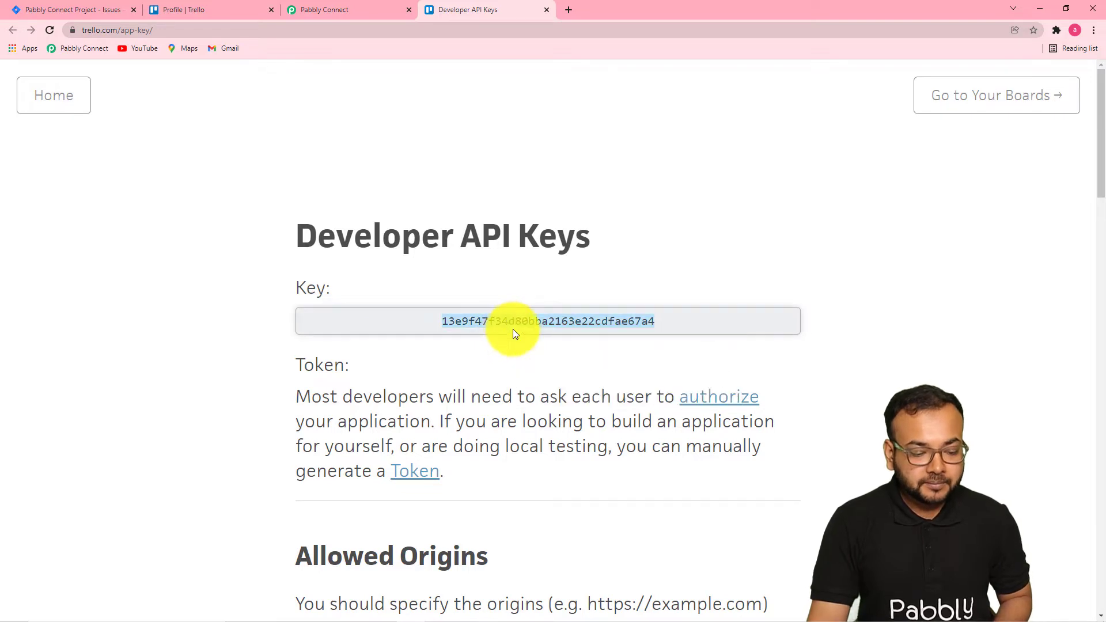
# Paste the copied API key into the connection's API Key field.
pyautogui.click(347, 10)
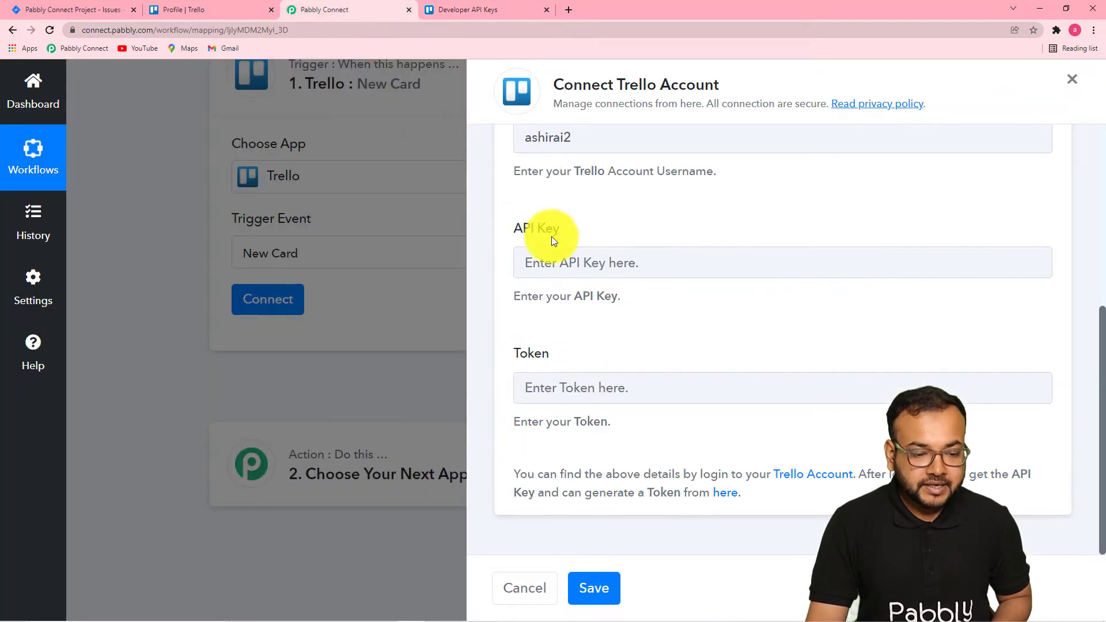
pyautogui.rightClick(556, 269)
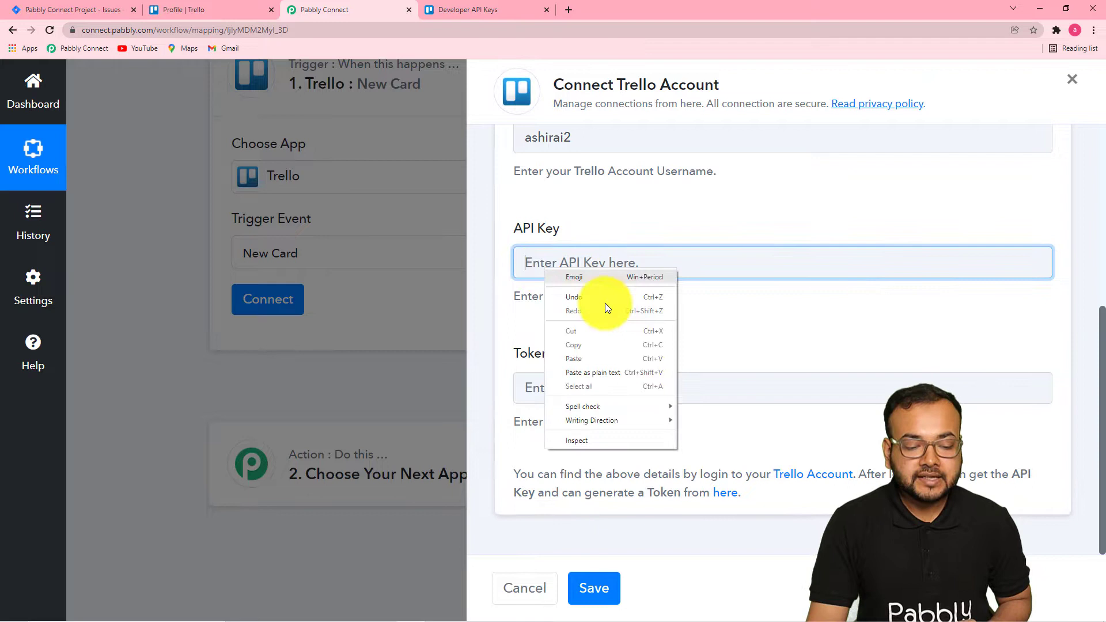
pyautogui.click(609, 356)
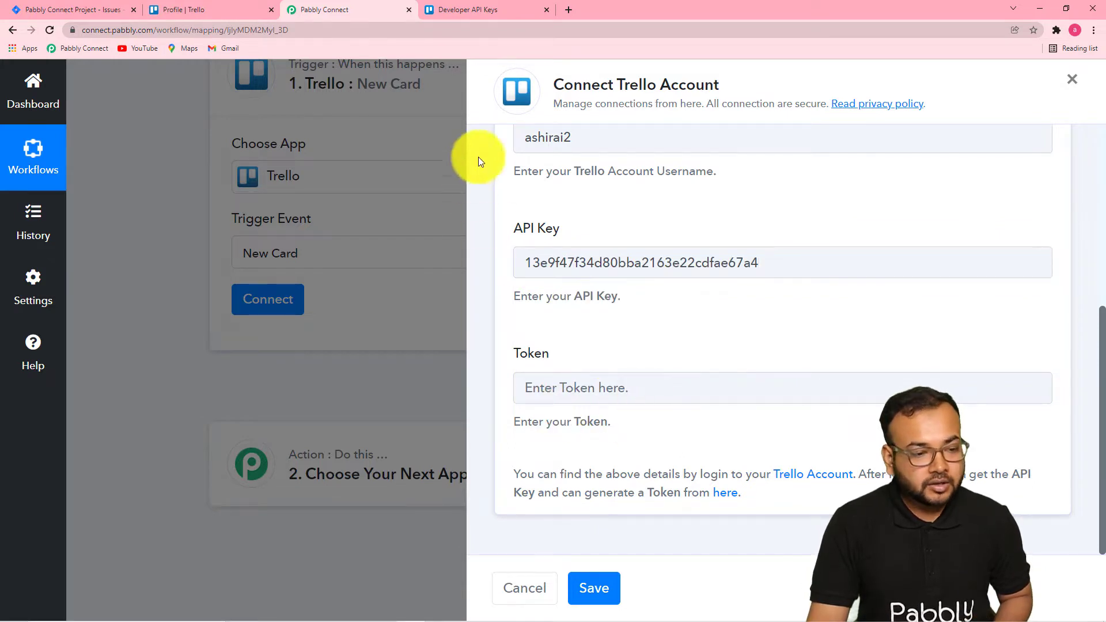
# Generate a Trello server token by authorizing the application from the Developer API Keys page.
pyautogui.click(463, 14)
pyautogui.scroll(-3, 272, 273)
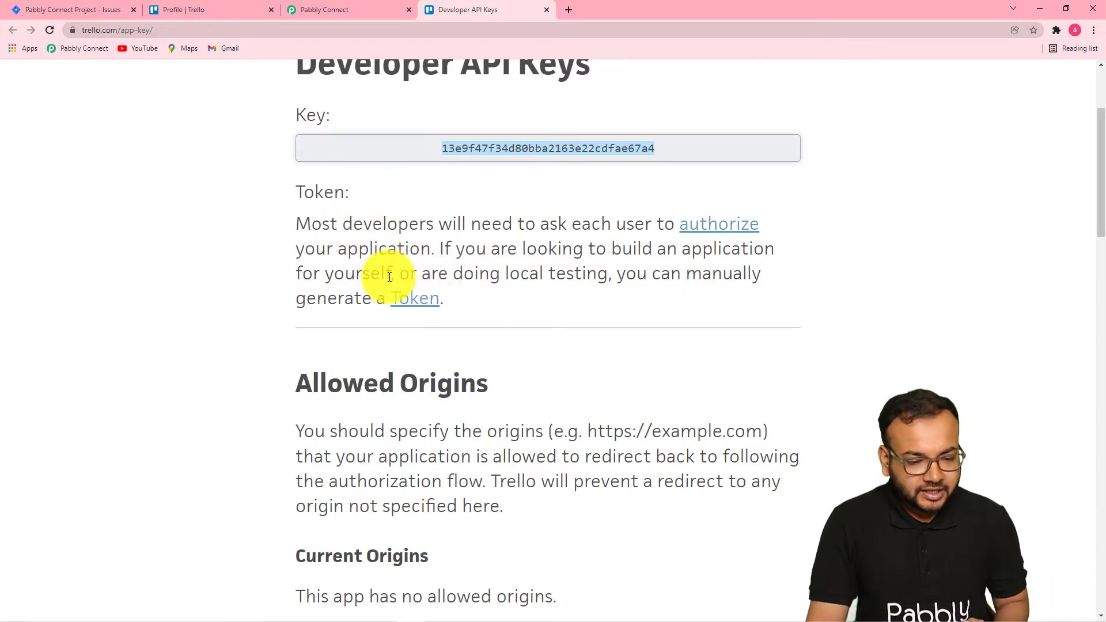
pyautogui.click(416, 300)
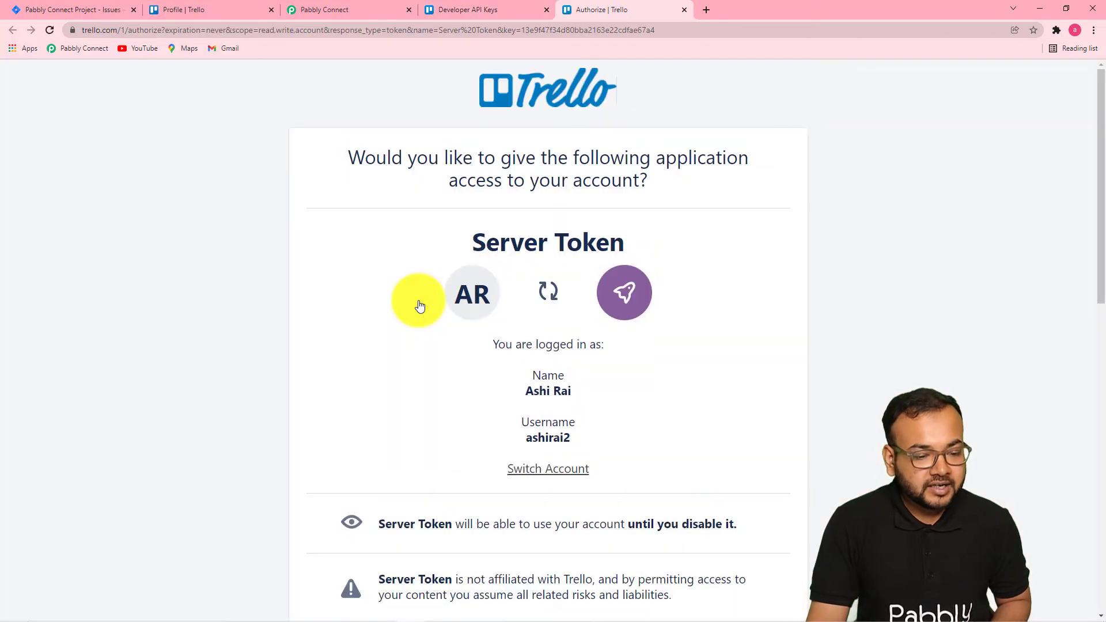
pyautogui.scroll(-1, 419, 306)
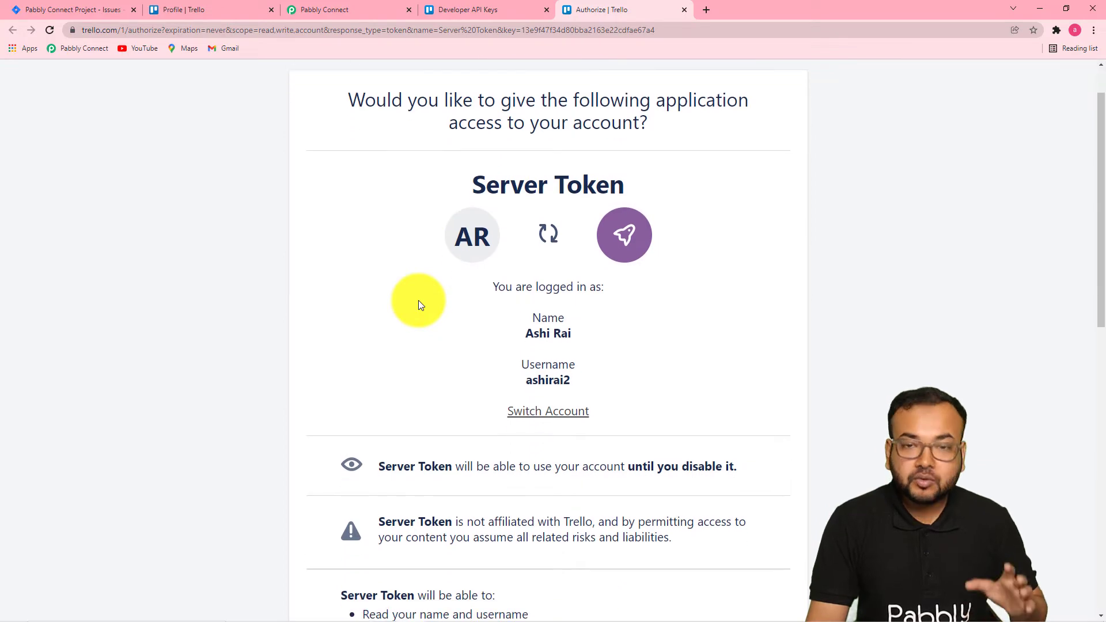
pyautogui.scroll(1, 419, 300)
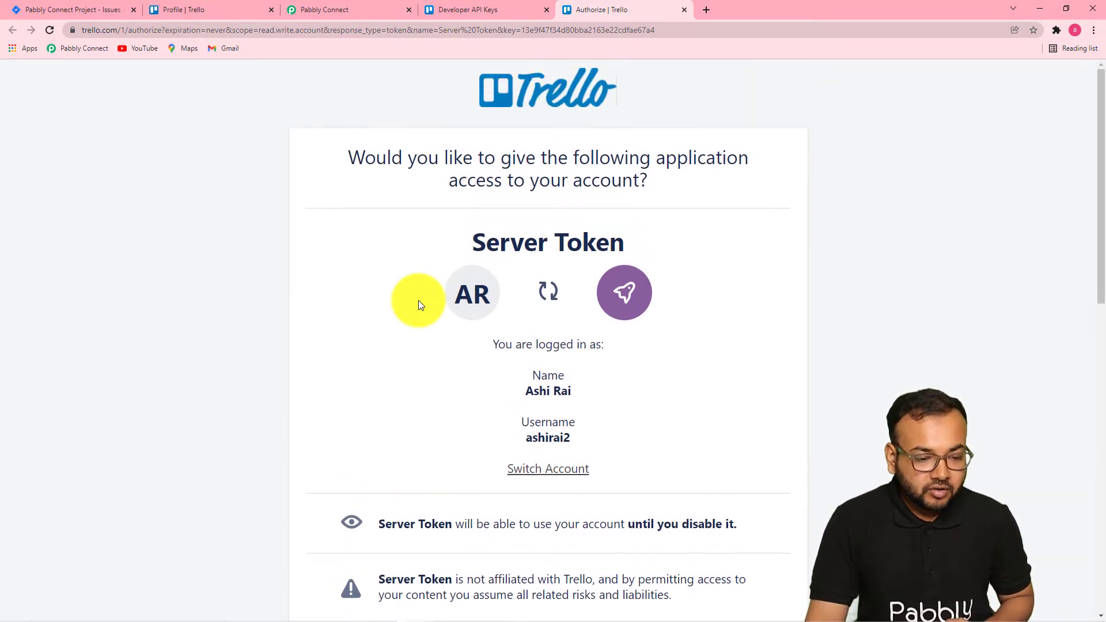
pyautogui.scroll(-9, 418, 299)
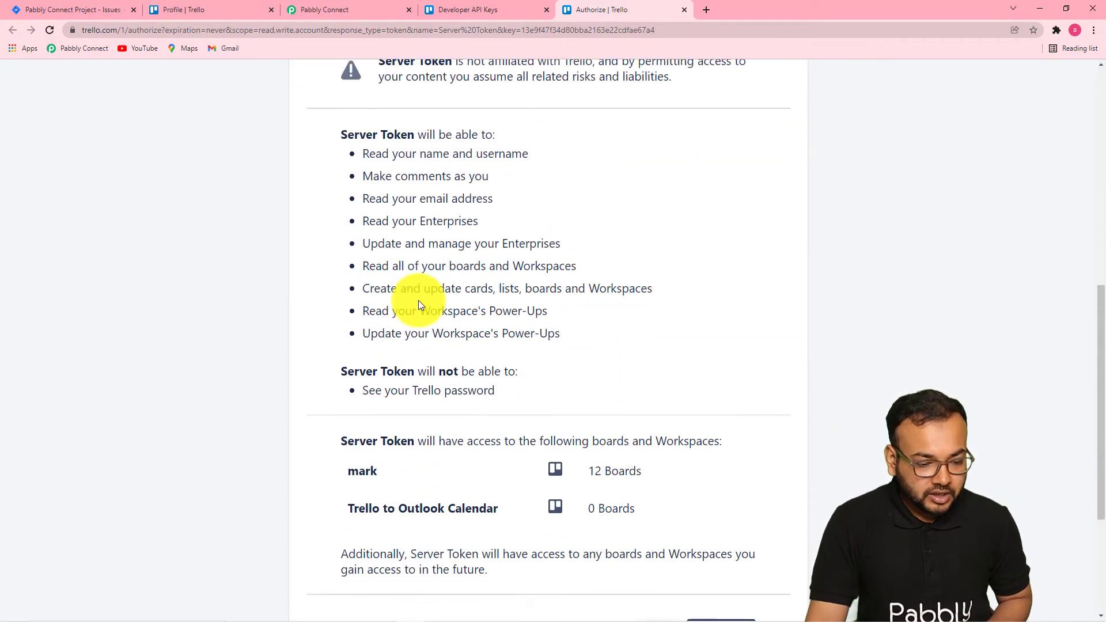
pyautogui.scroll(-1, 419, 299)
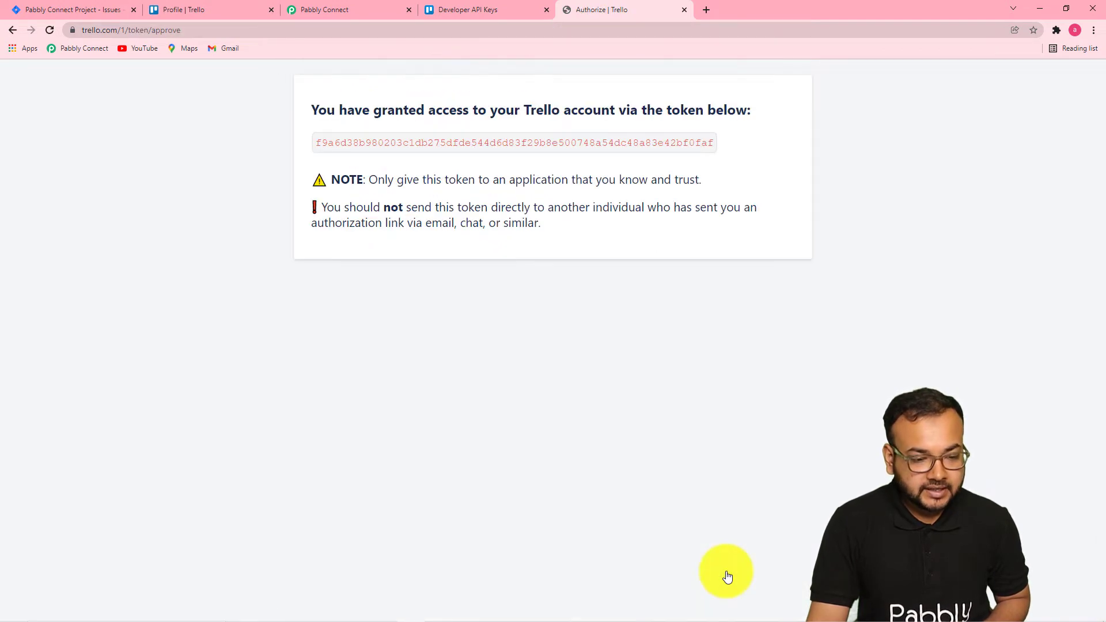
# Select and copy the generated Trello token.
pyautogui.doubleClick(513, 140)
pyautogui.rightClick(513, 140)
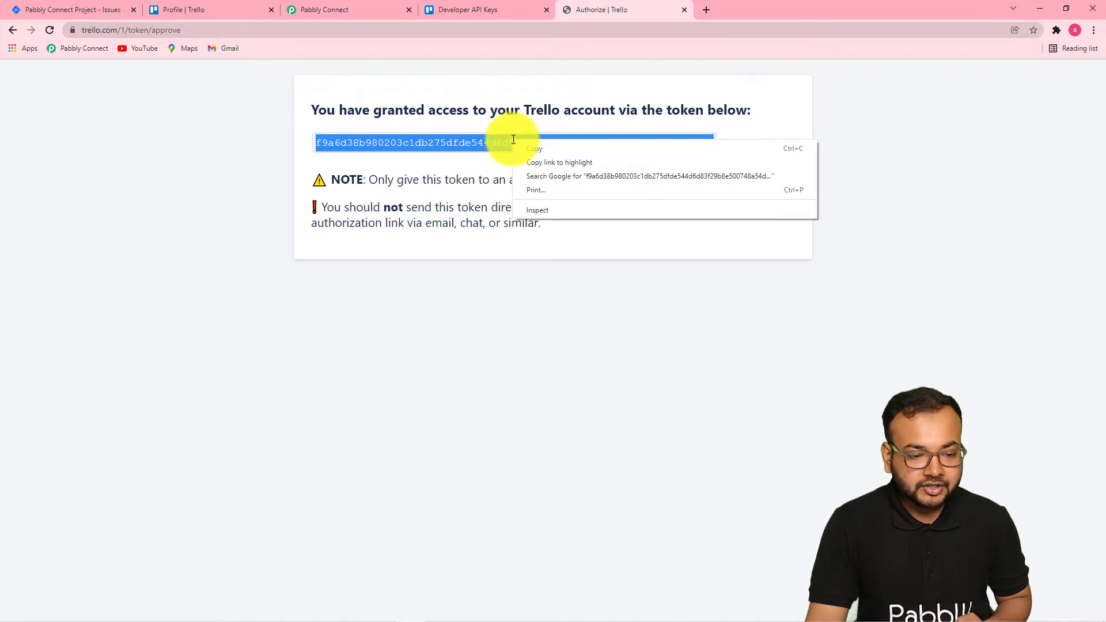
pyautogui.click(544, 148)
# Paste the token into the connection's Token field and save the Trello connection.
pyautogui.click(337, 8)
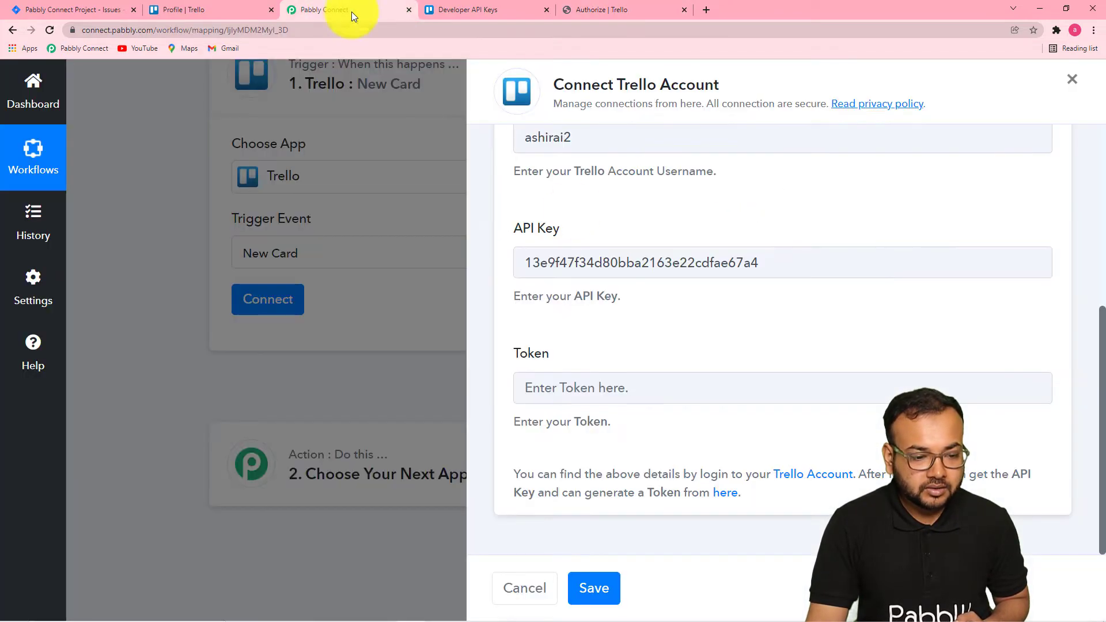
pyautogui.rightClick(595, 387)
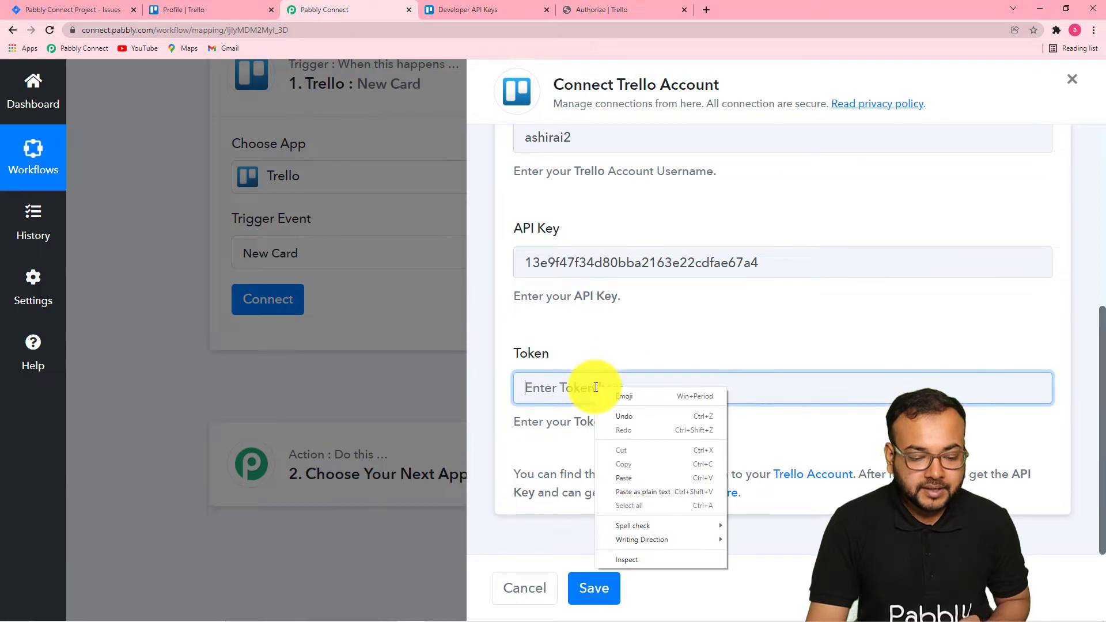
pyautogui.click(634, 473)
pyautogui.click(595, 588)
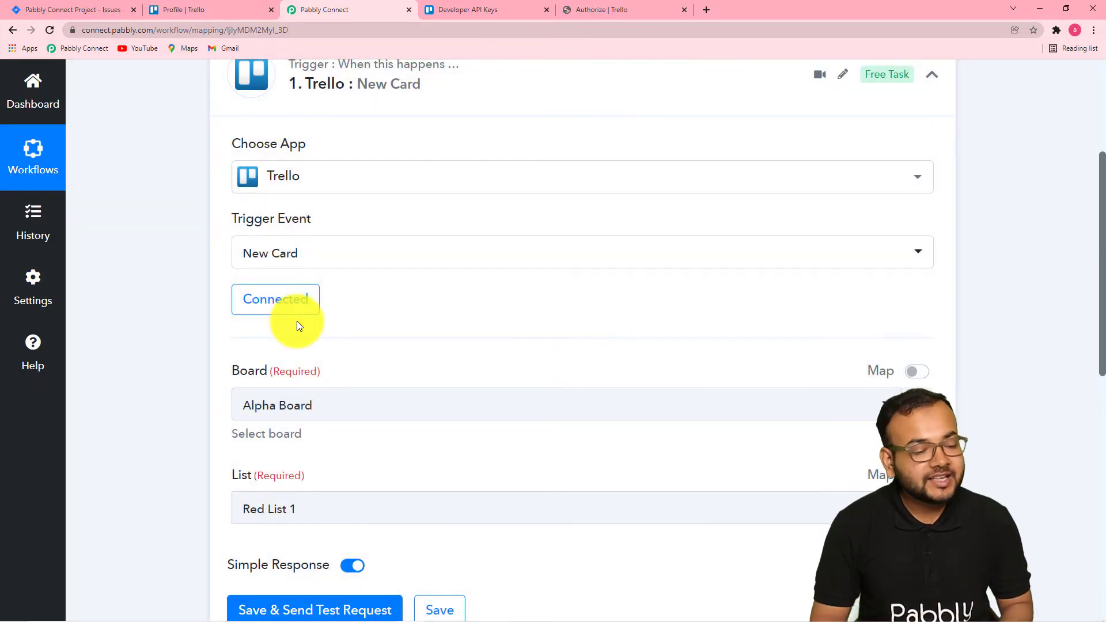
# Set the trigger's Board to Pabbly Connect Project, checking the board's lists in Trello.
pyautogui.scroll(-5, 188, 301)
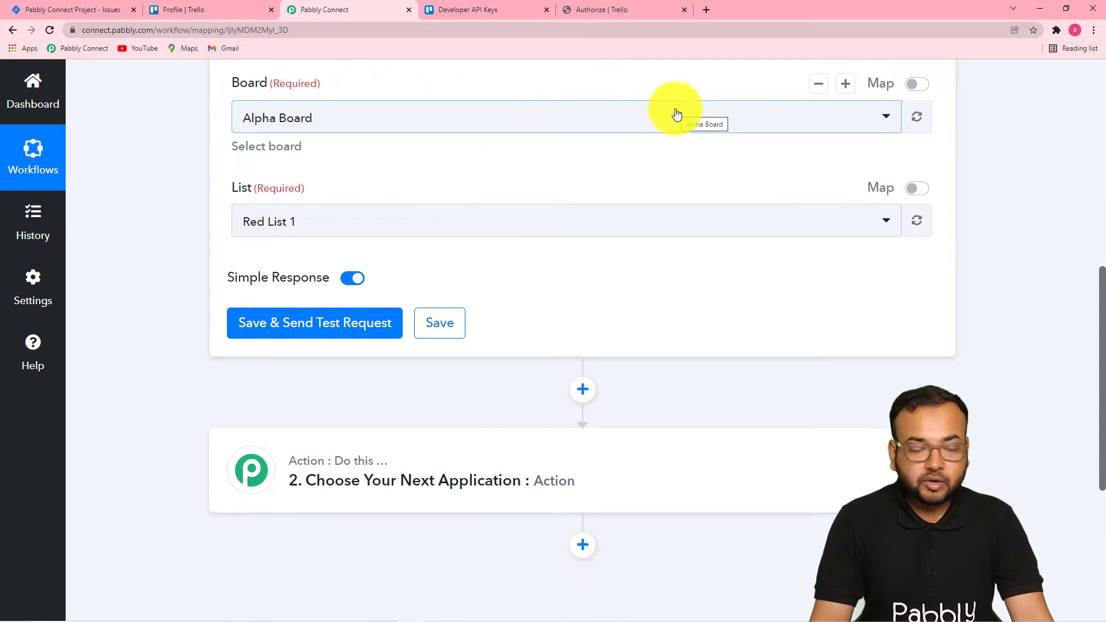
pyautogui.click(192, 15)
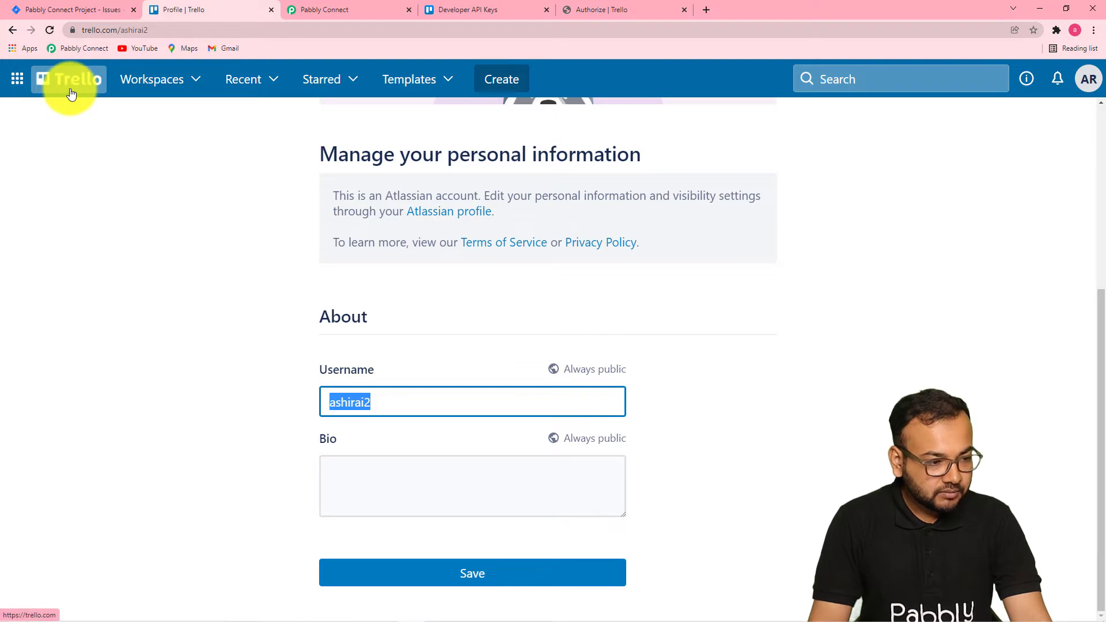
pyautogui.click(13, 30)
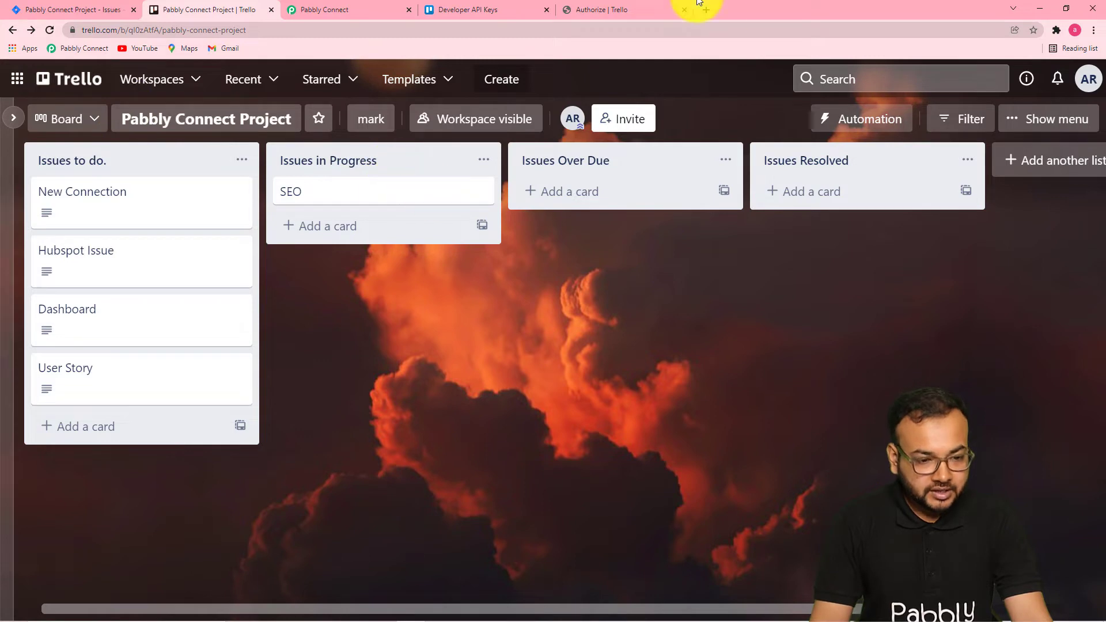
pyautogui.click(381, 13)
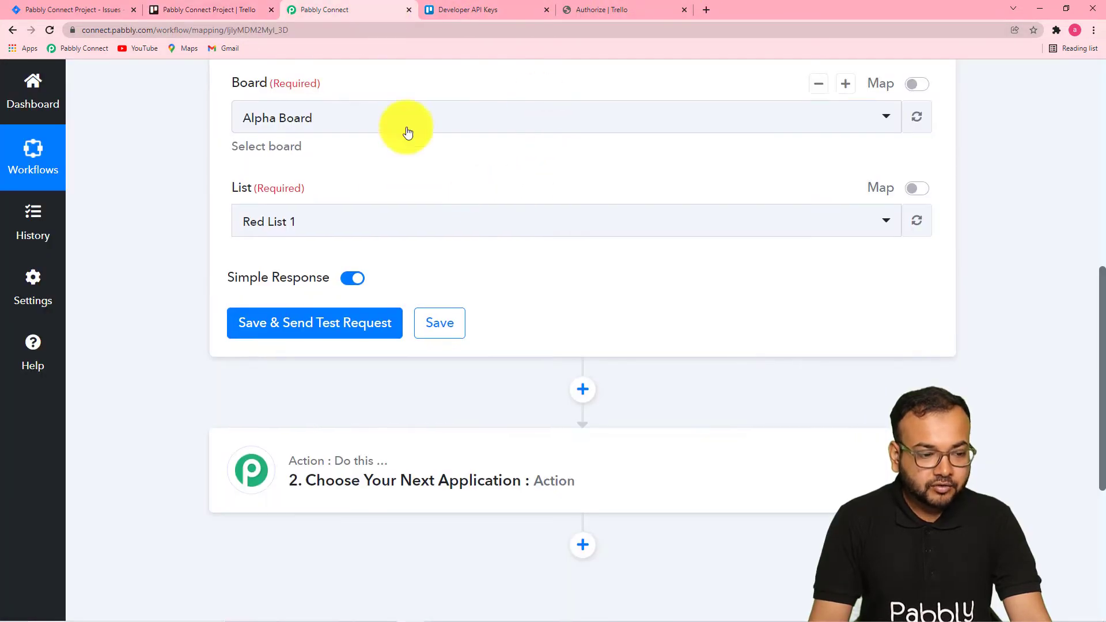
pyautogui.click(446, 128)
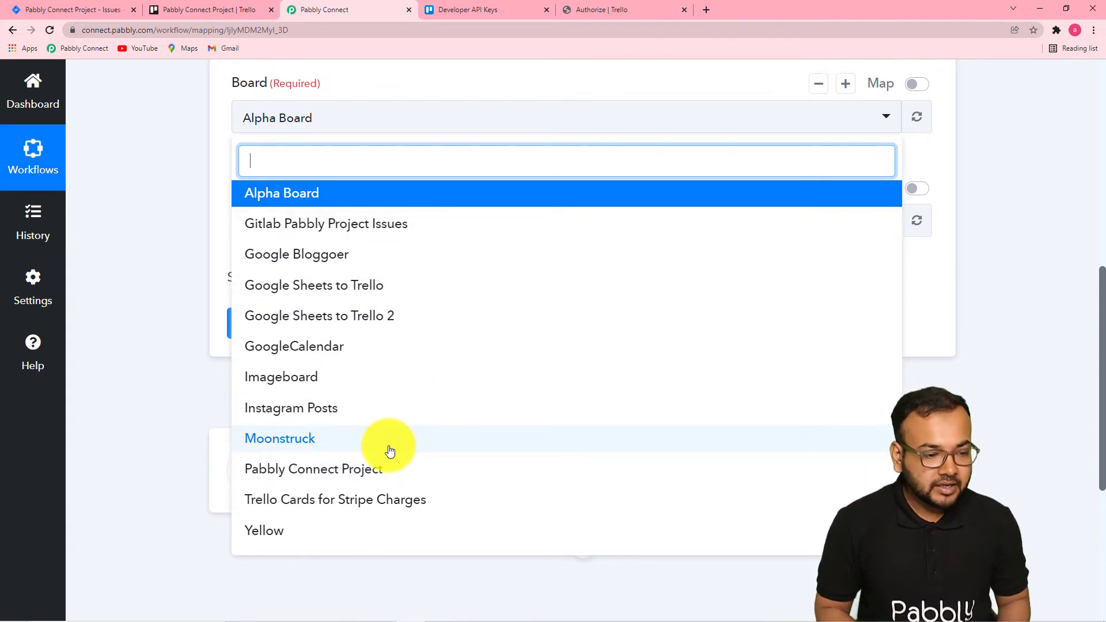
pyautogui.write('pabb')
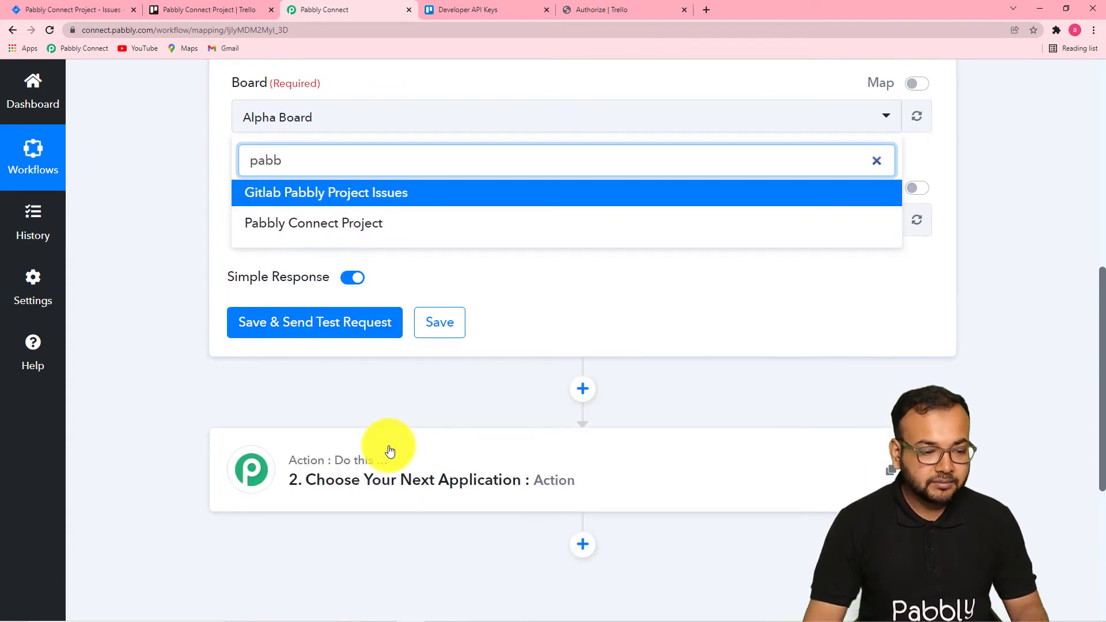
pyautogui.click(338, 225)
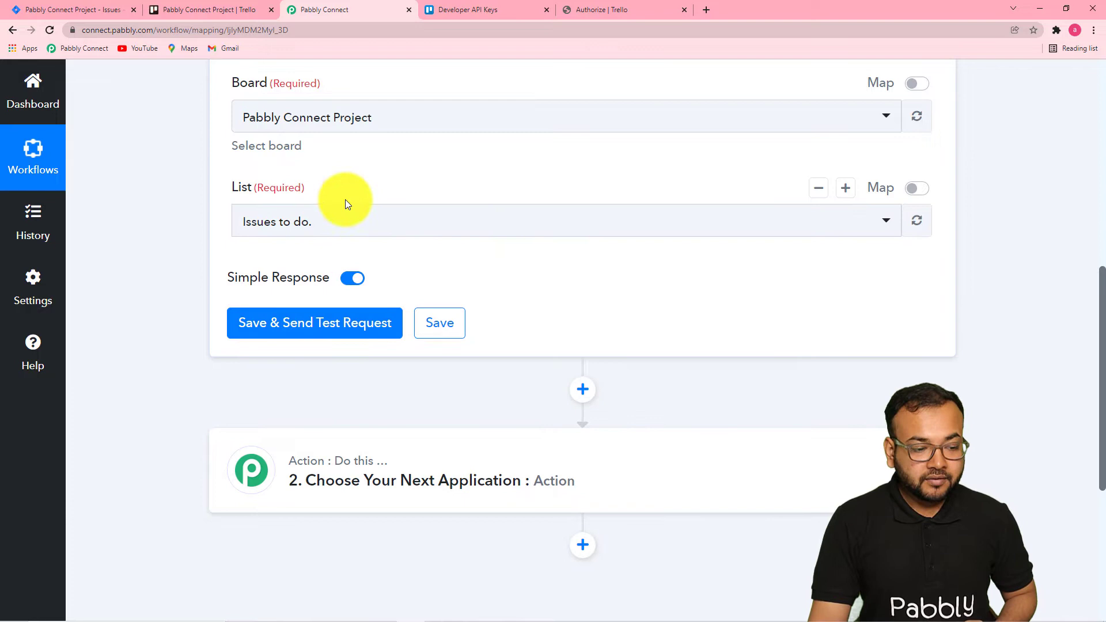
# Choose Issues to do. as the trigger's List and save and send a test request.
pyautogui.click(354, 228)
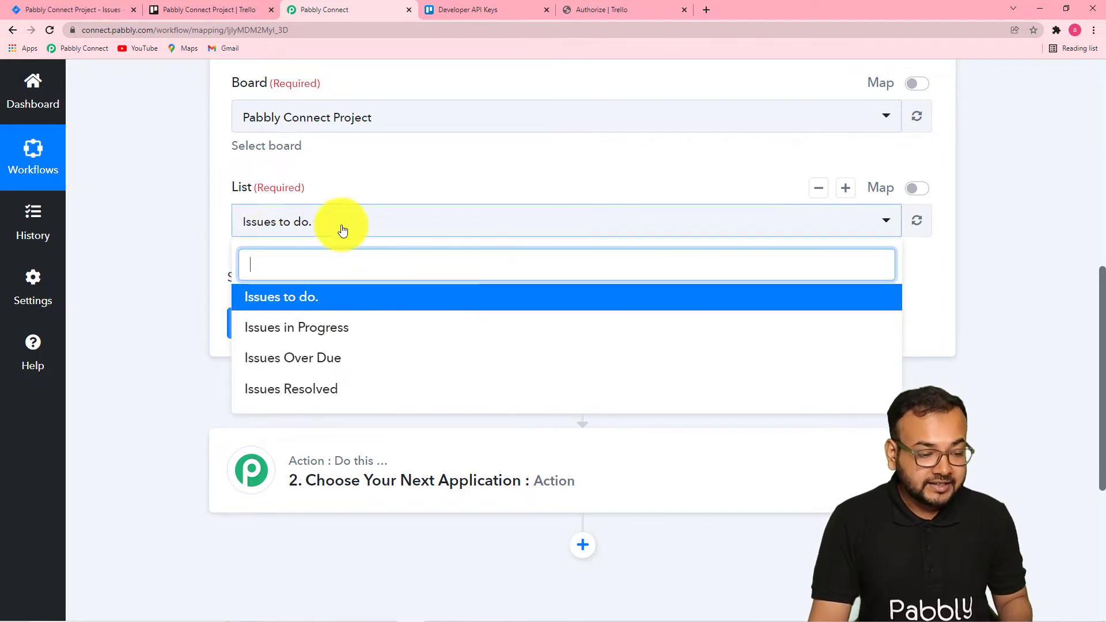
pyautogui.click(175, 240)
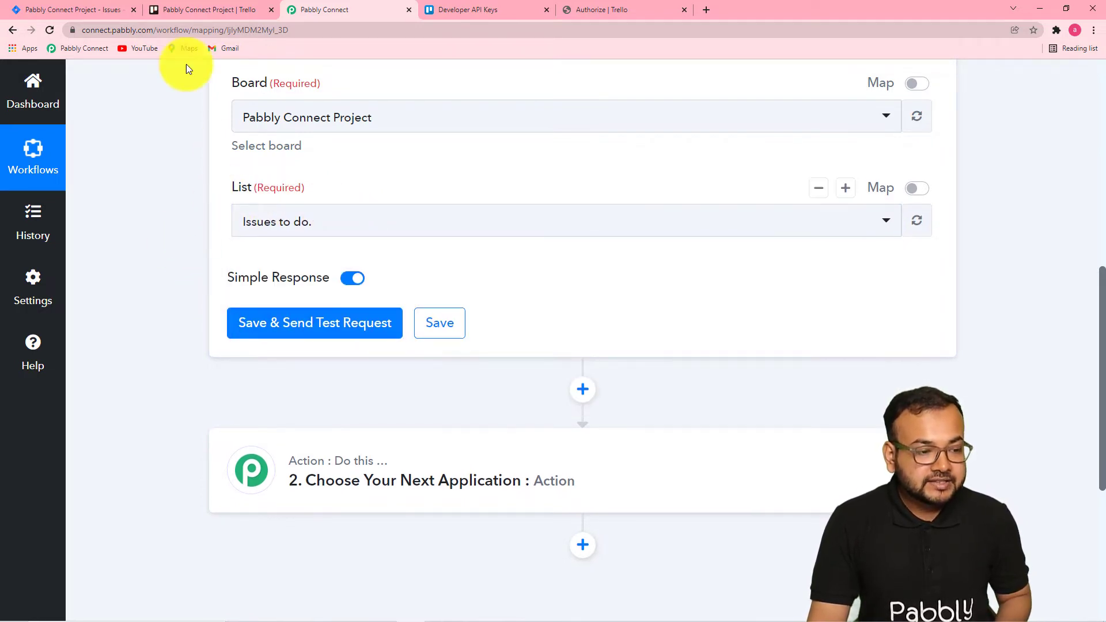
pyautogui.click(178, 11)
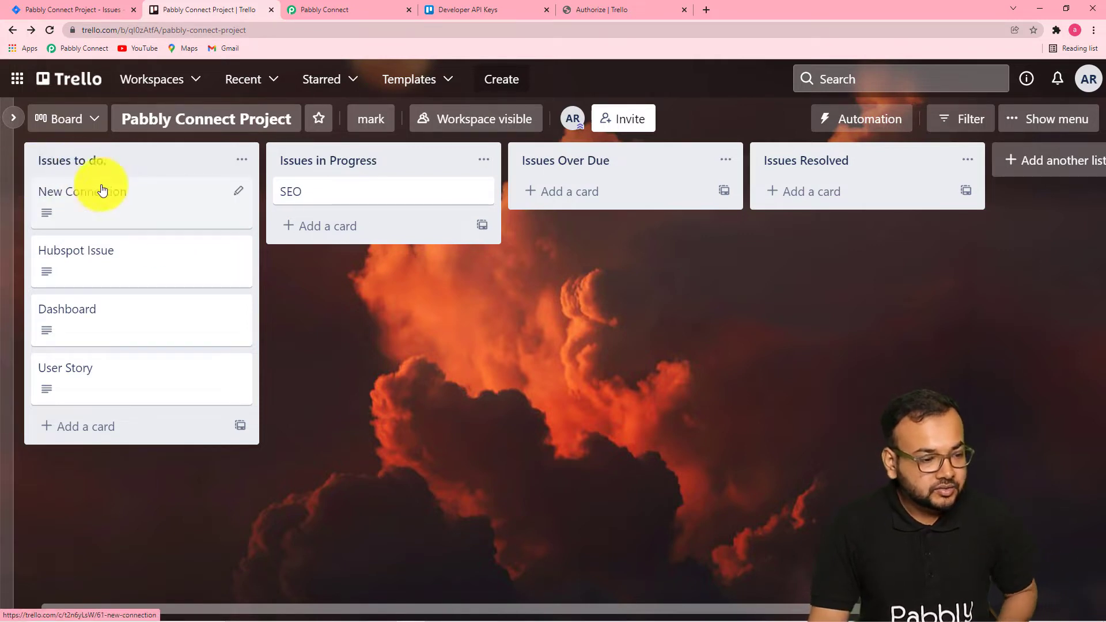
pyautogui.click(321, 8)
pyautogui.click(353, 231)
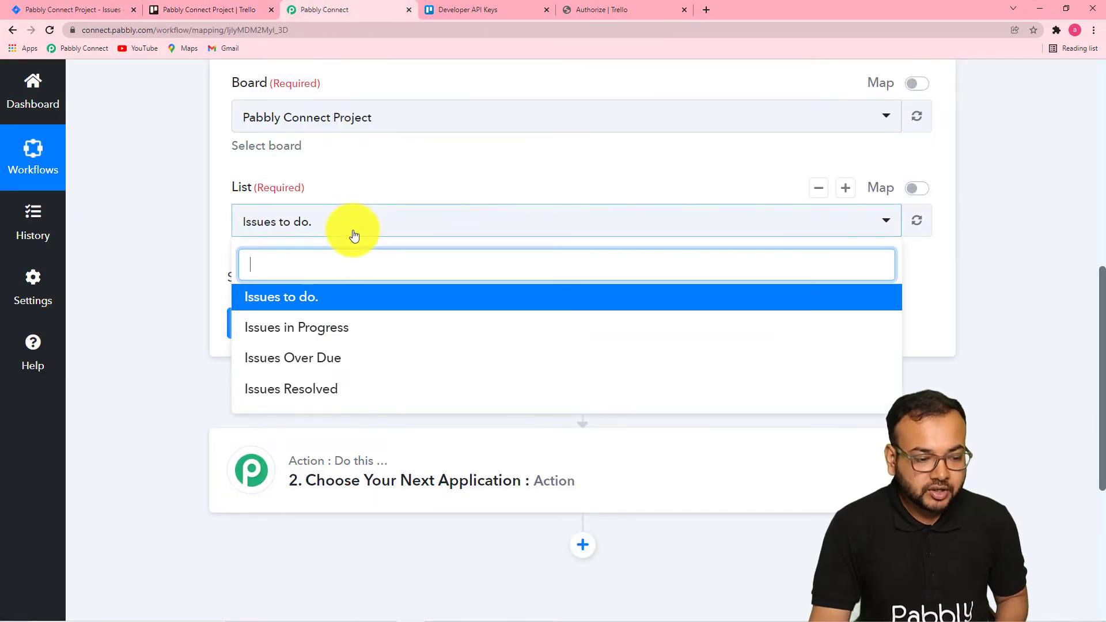
pyautogui.click(289, 305)
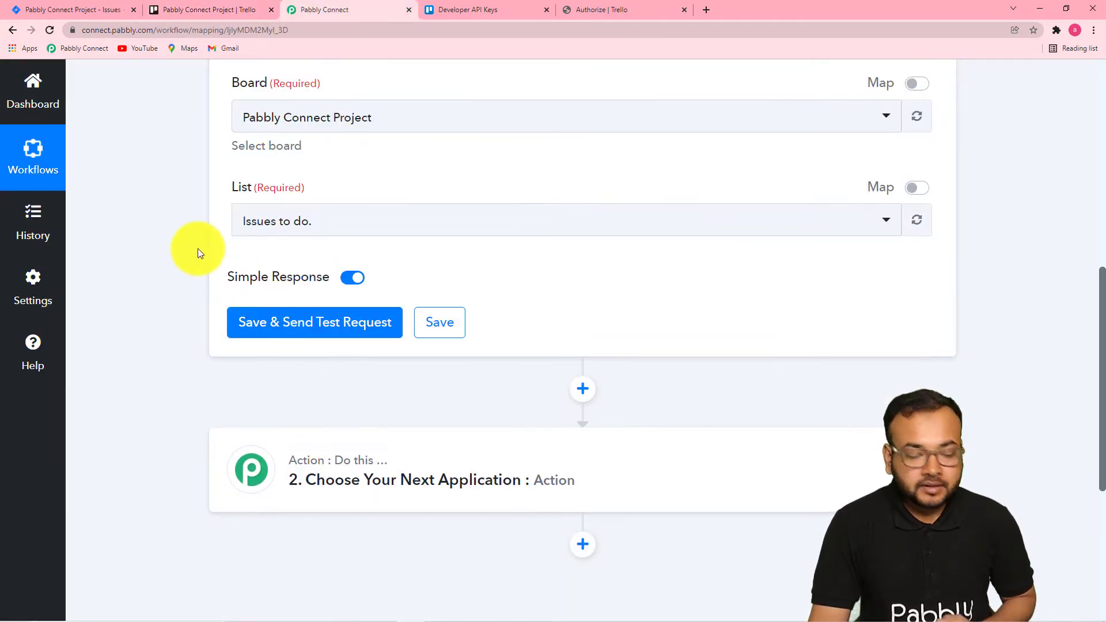
pyautogui.click(286, 335)
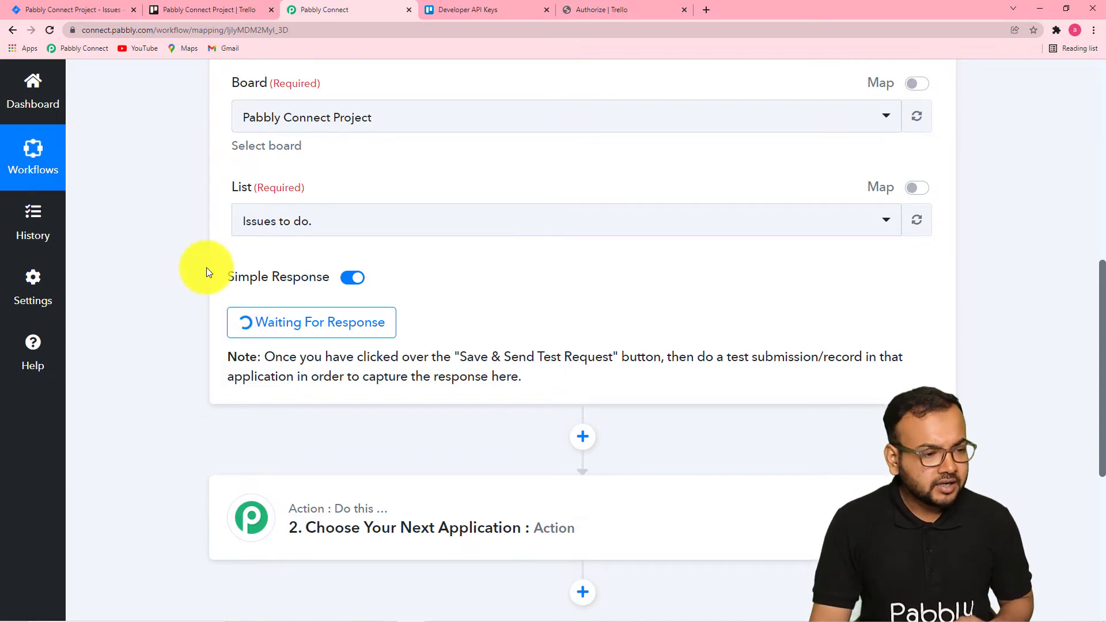
# Add a card titled A Bug Found to the Issues to do. list on the Trello board.
pyautogui.click(177, 16)
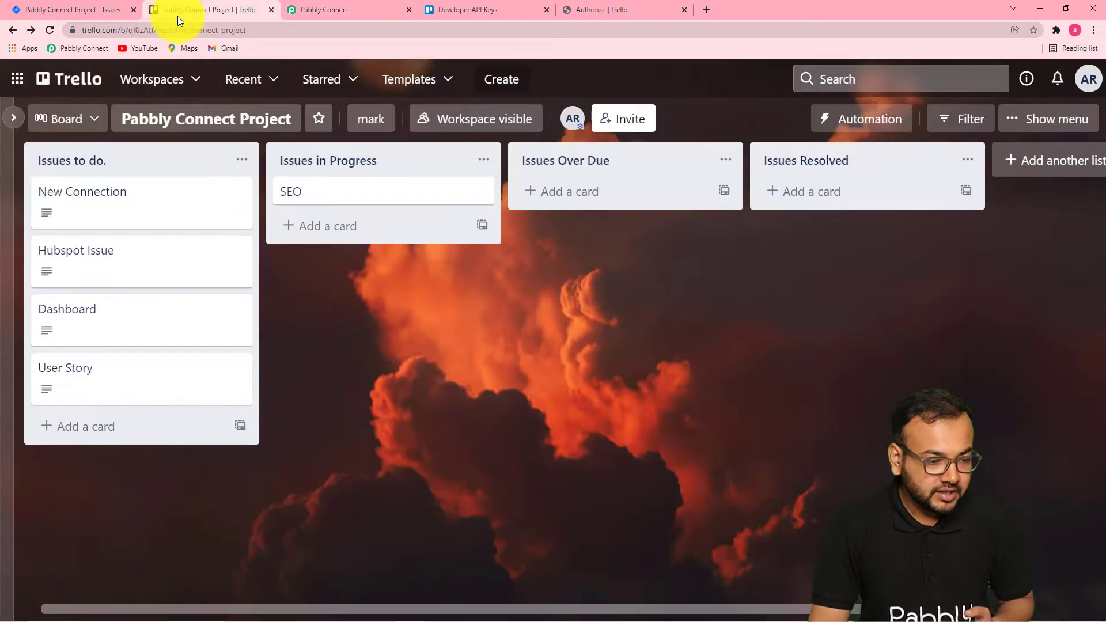
pyautogui.click(88, 429)
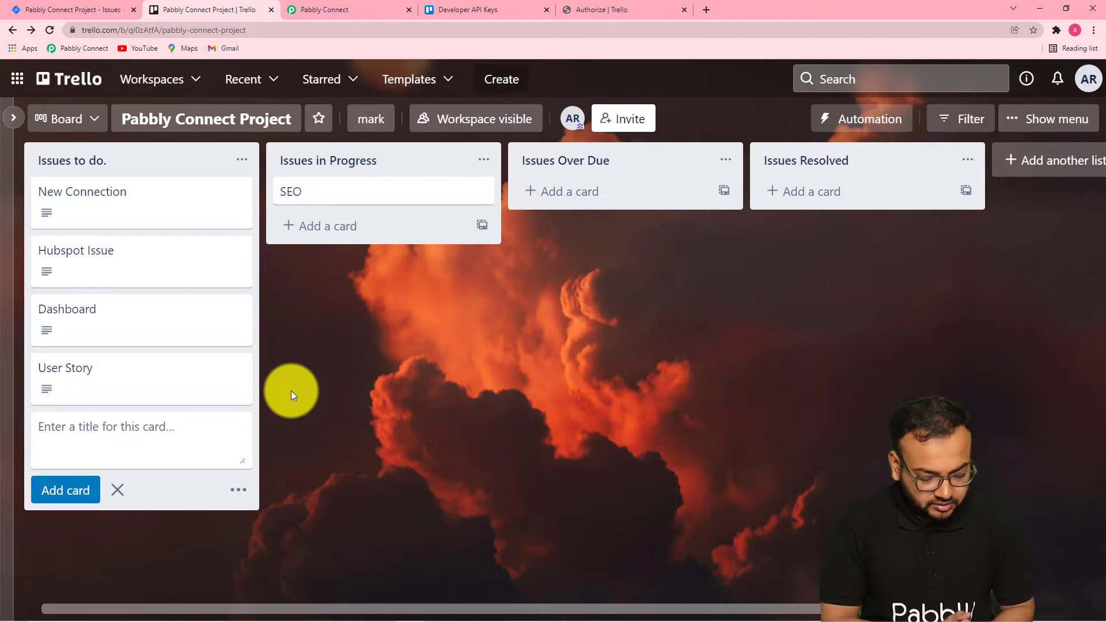
pyautogui.write('AA')
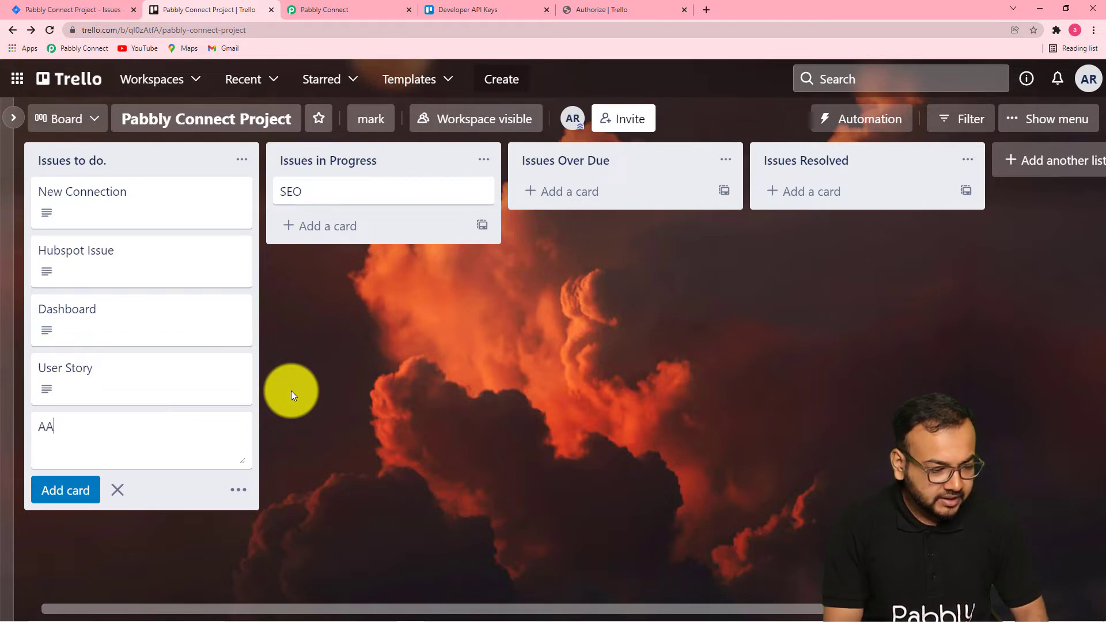
pyautogui.press('BackSpace')
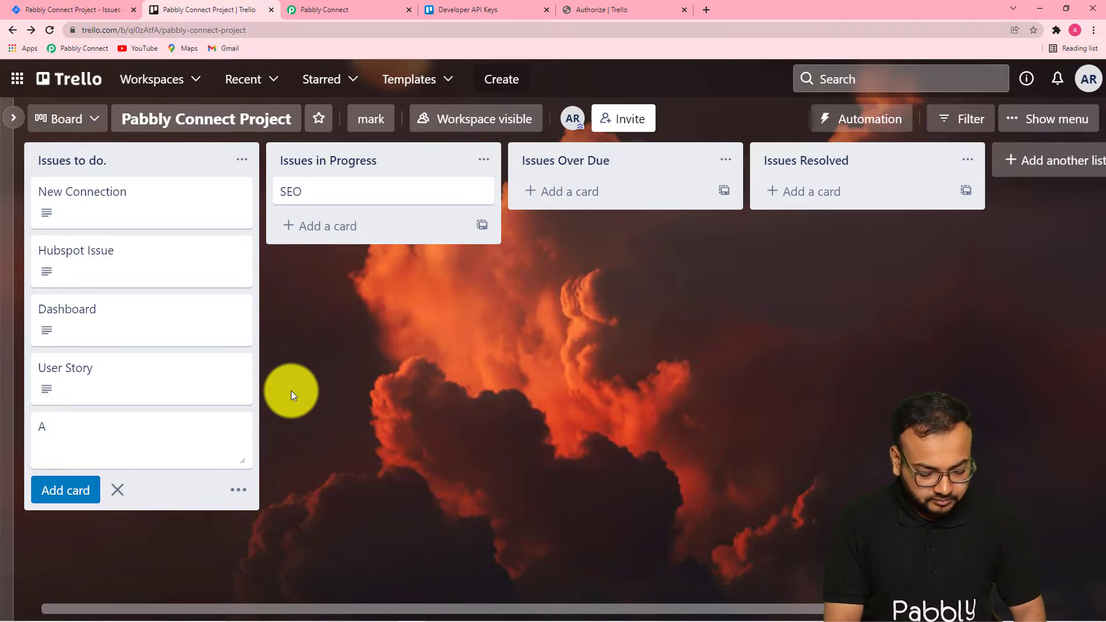
pyautogui.write('Bug')
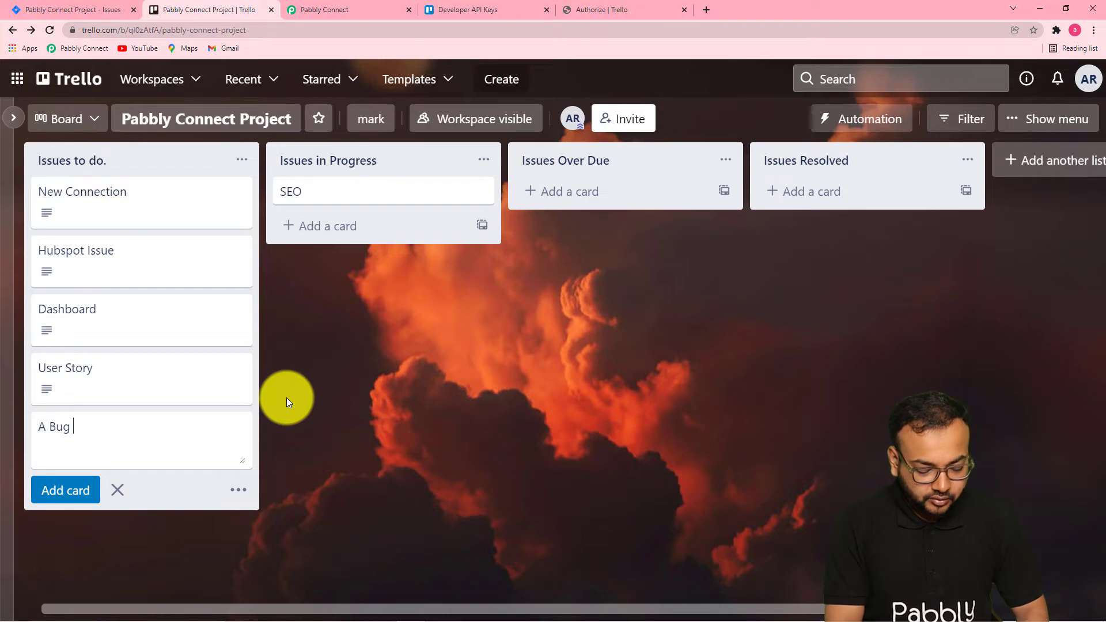
pyautogui.write(' Found')
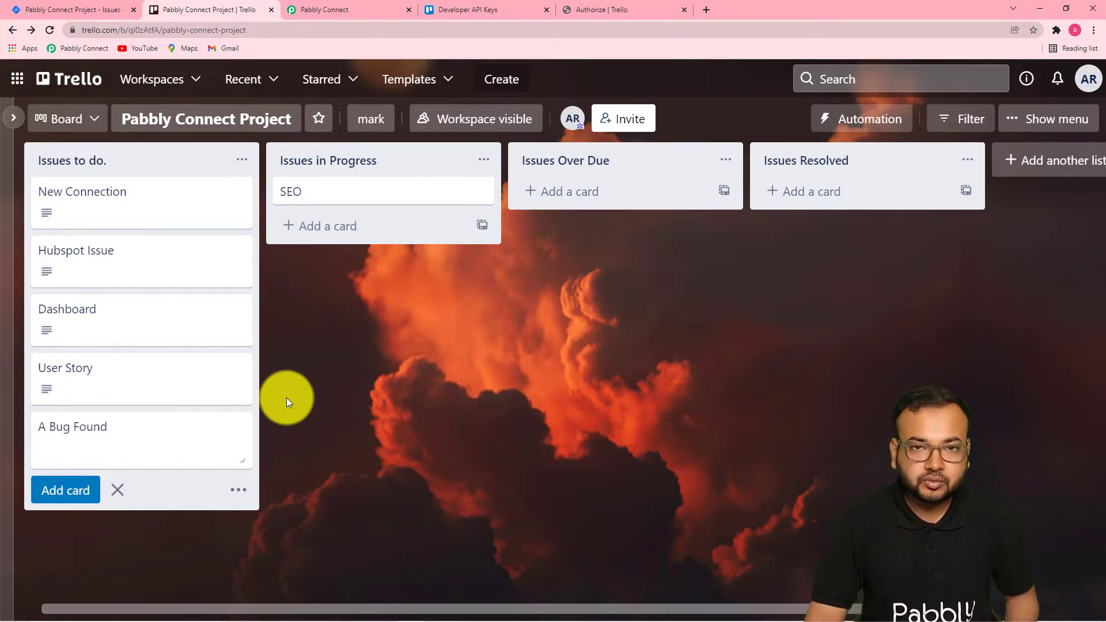
pyautogui.click(74, 489)
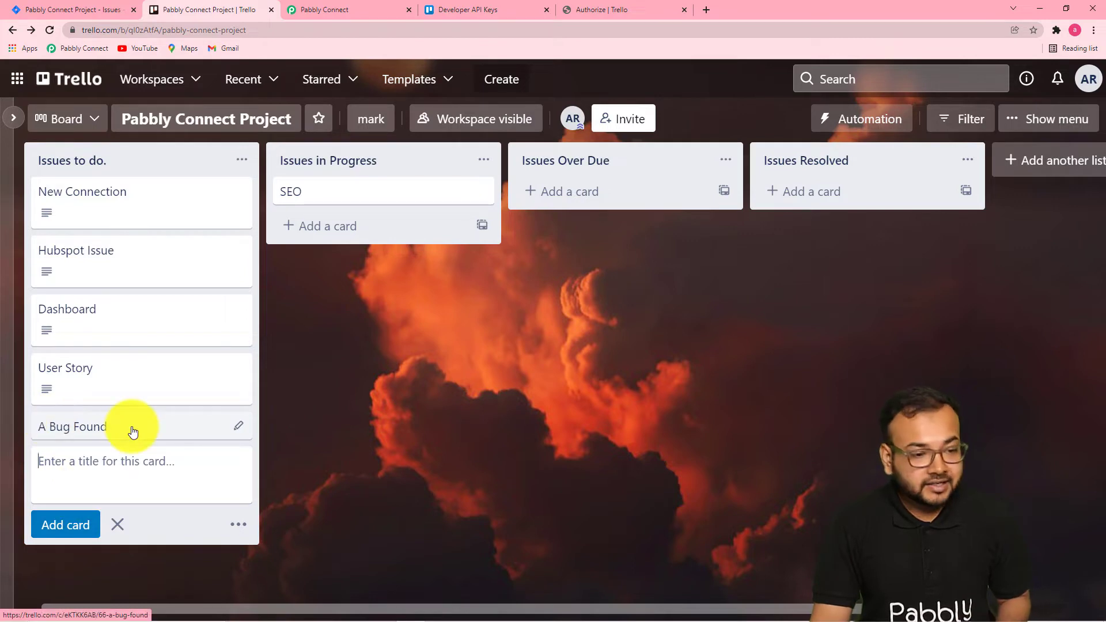
# Review the captured webhook response fields for the new Trello card.
pyautogui.click(338, 12)
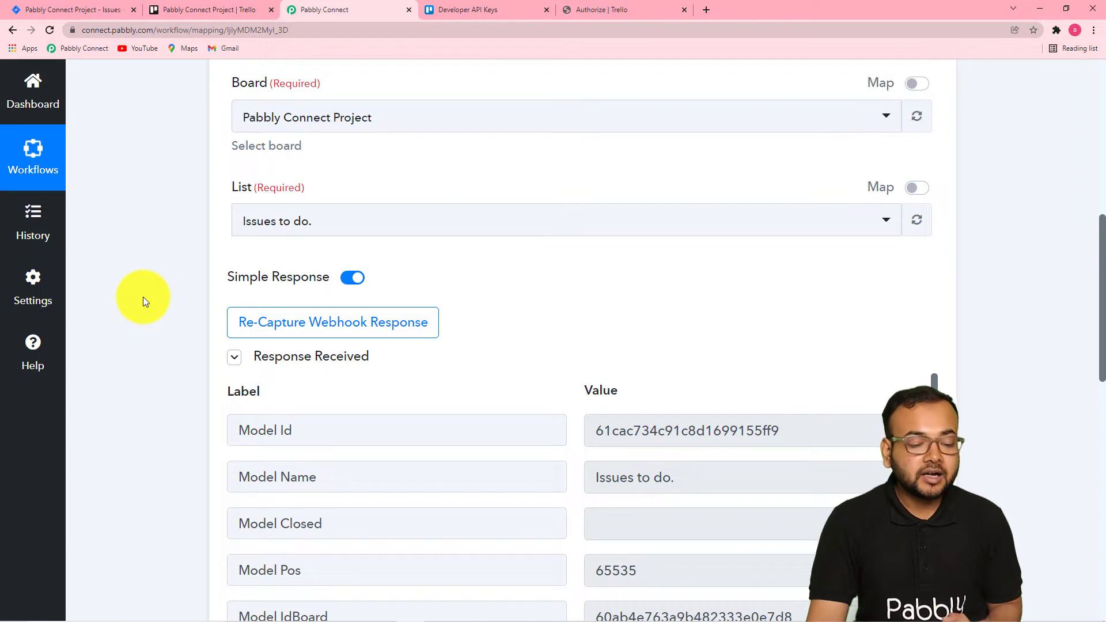
pyautogui.scroll(-6, 143, 296)
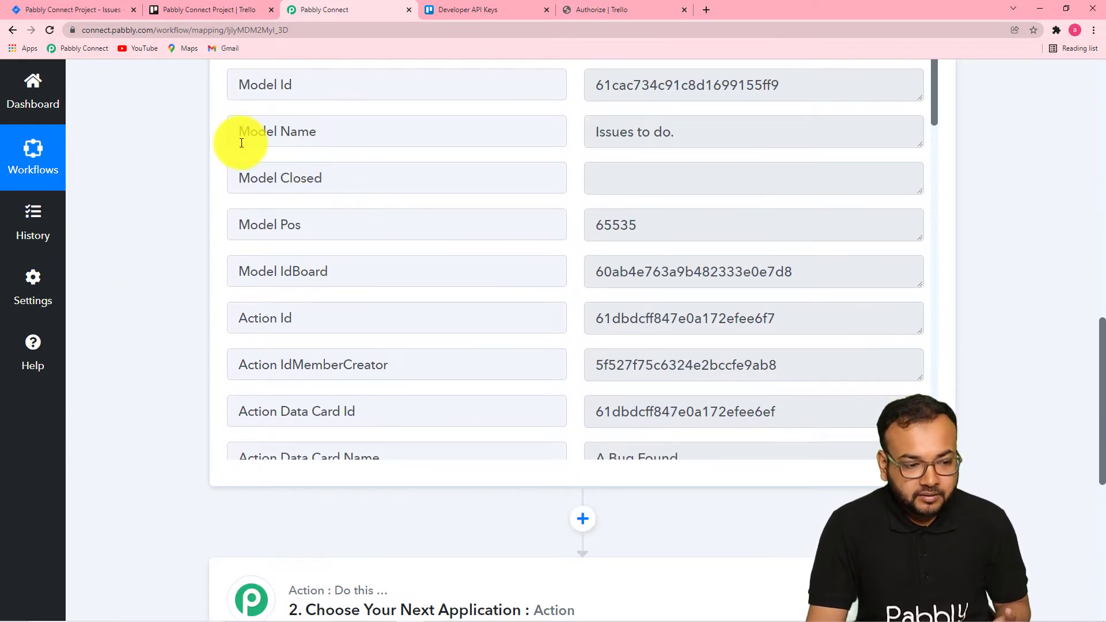
pyautogui.scroll(-1, 450, 303)
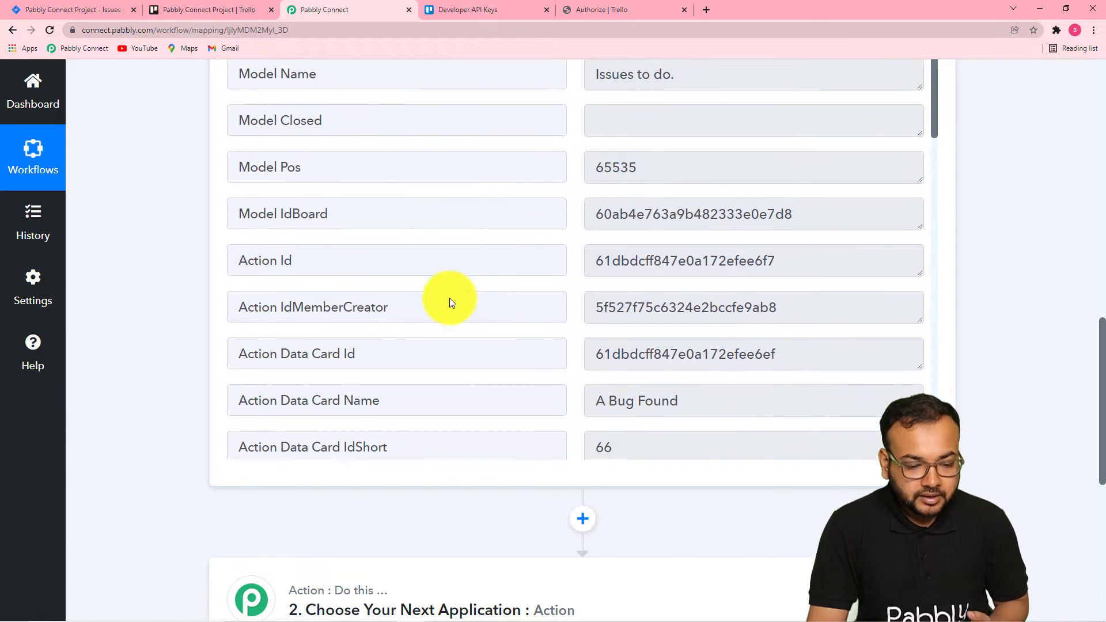
pyautogui.scroll(-1, 451, 303)
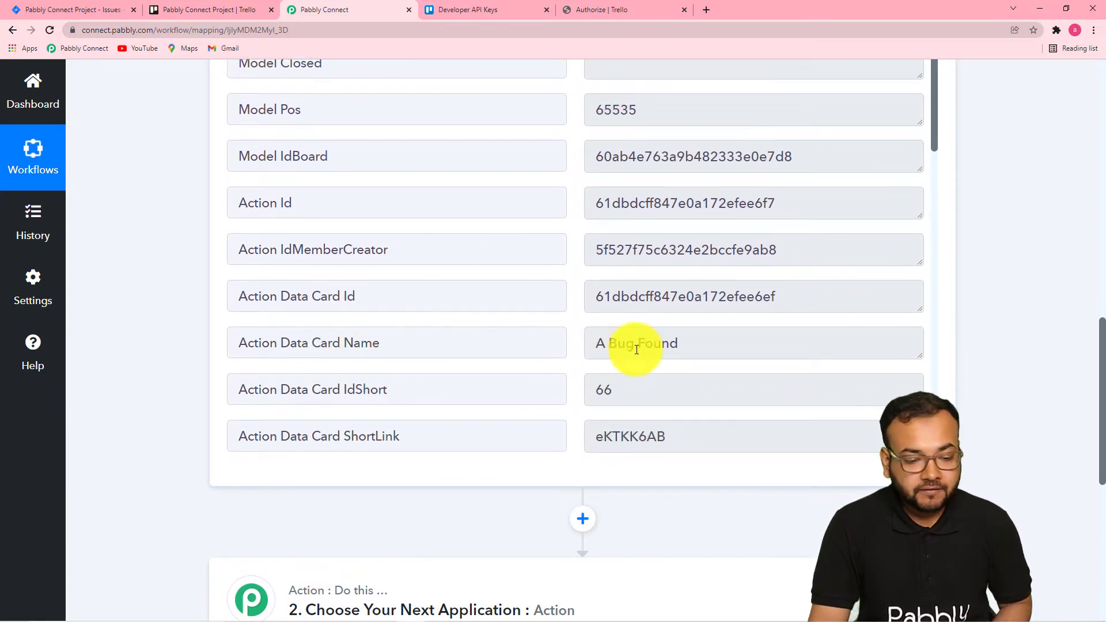
pyautogui.scroll(-6, 424, 345)
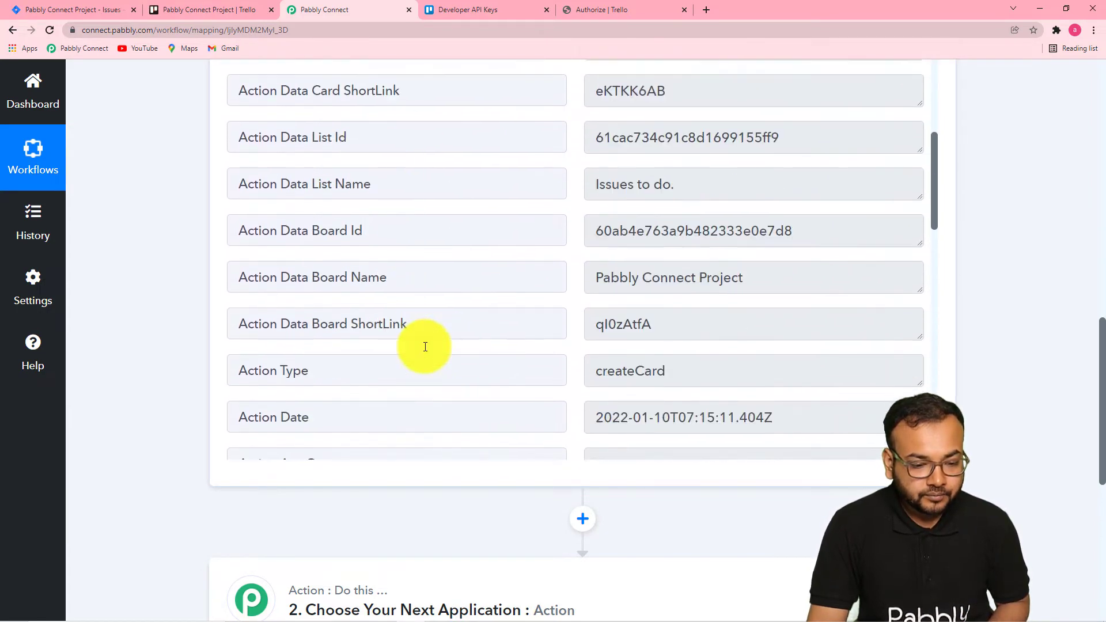
# Scroll through the remaining webhook response fields down to the card creator's details.
pyautogui.scroll(-3, 515, 300)
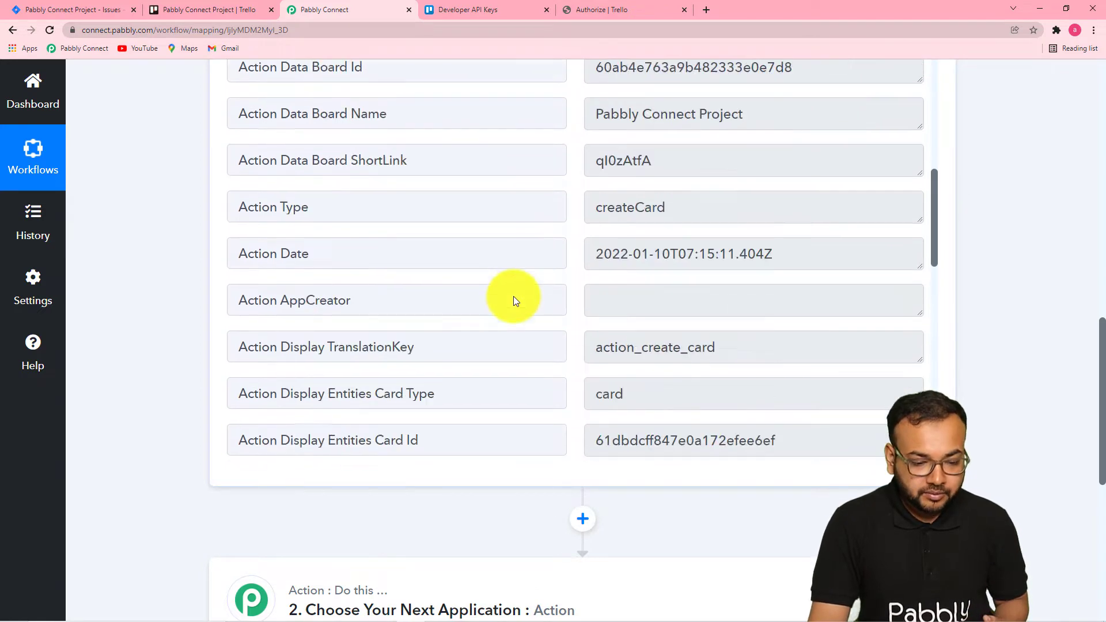
pyautogui.scroll(-12, 513, 296)
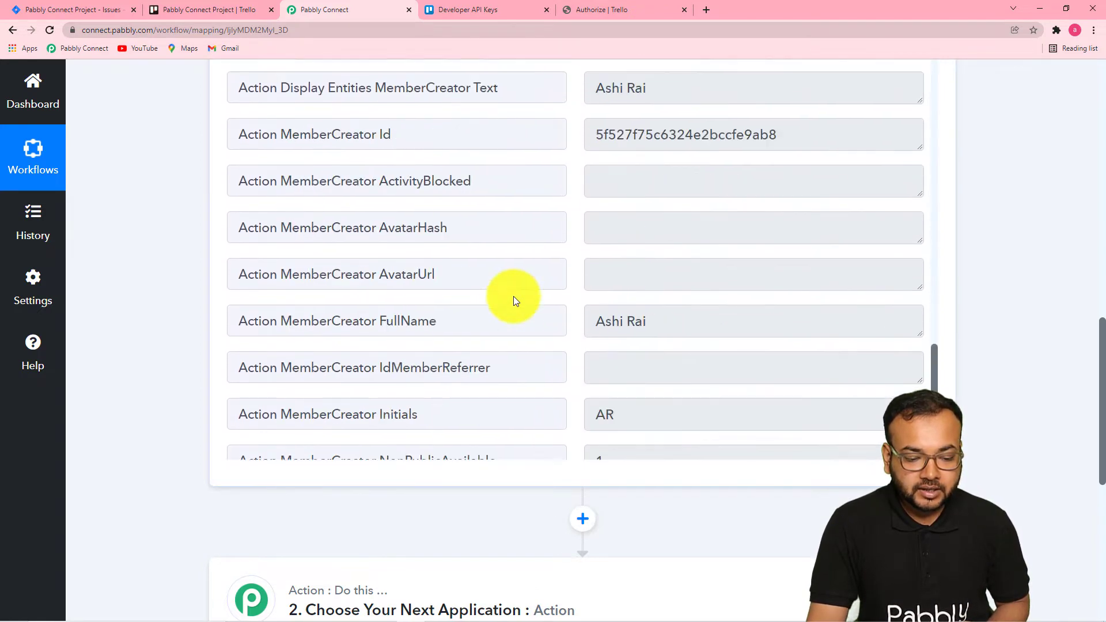
pyautogui.scroll(-2, 513, 297)
pyautogui.scroll(1, 513, 296)
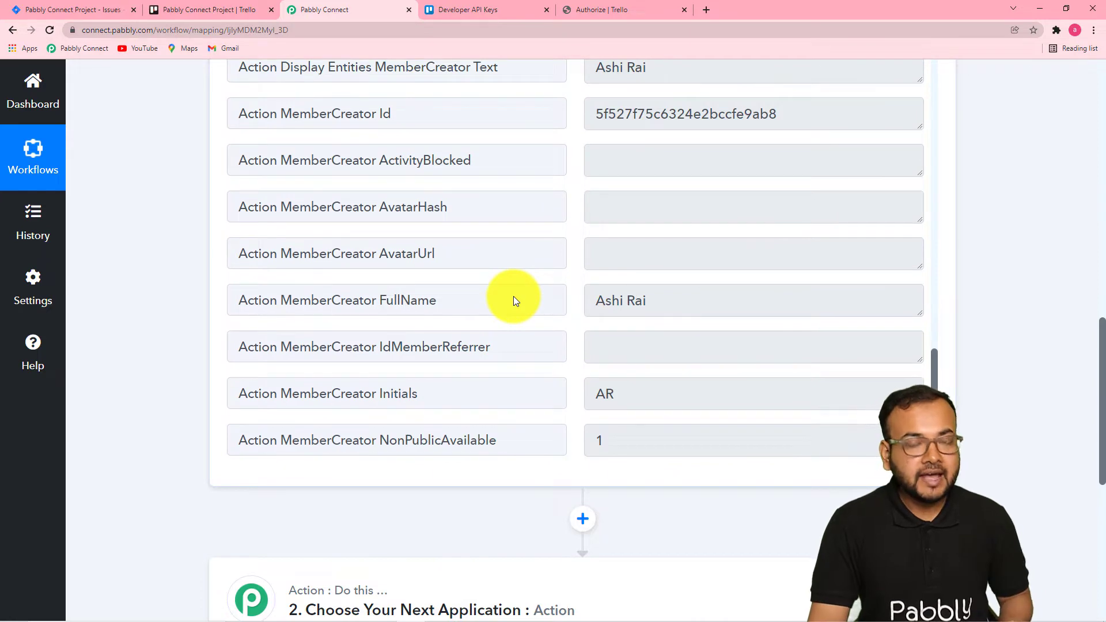
# Open the A Bug Found card on the Trello board and look over its detail panel.
pyautogui.click(242, 9)
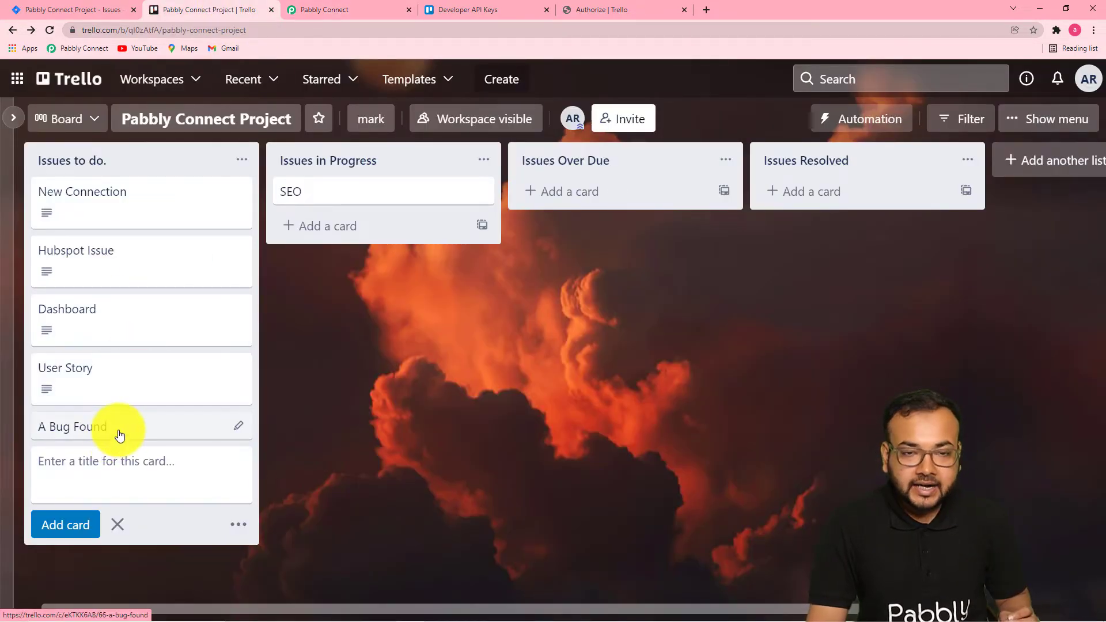
pyautogui.click(237, 427)
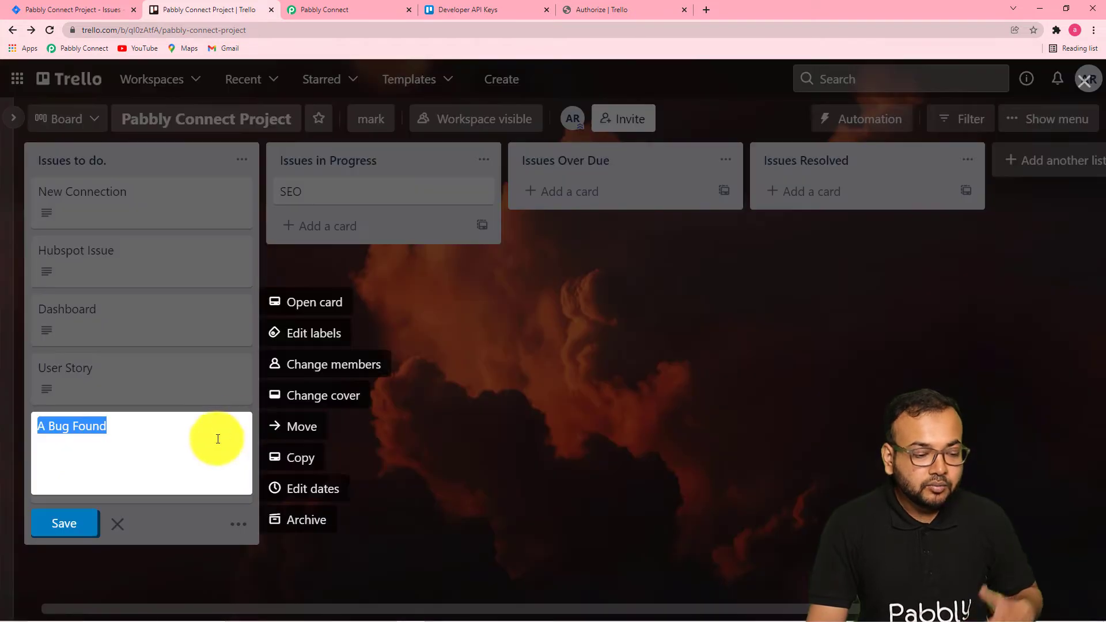
pyautogui.click(340, 310)
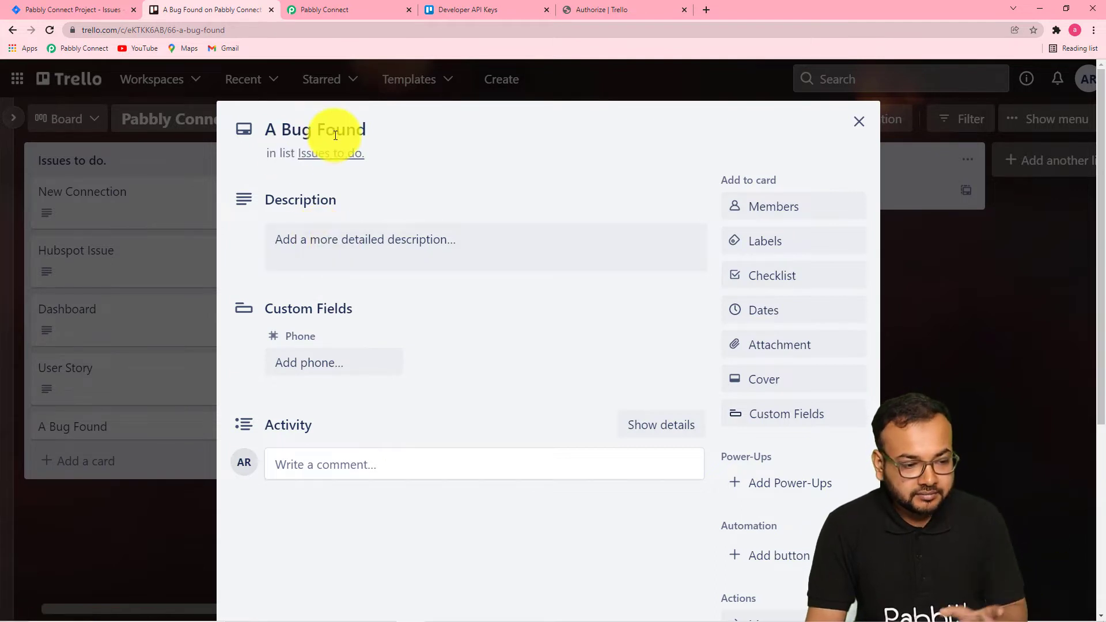
pyautogui.click(353, 249)
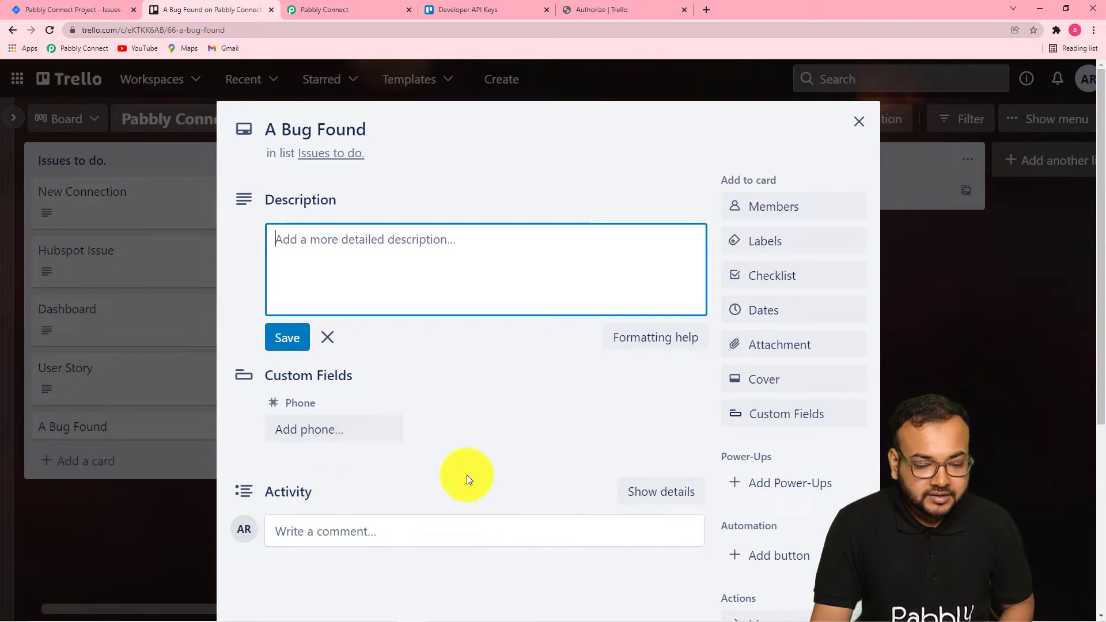
pyautogui.scroll(-1, 690, 407)
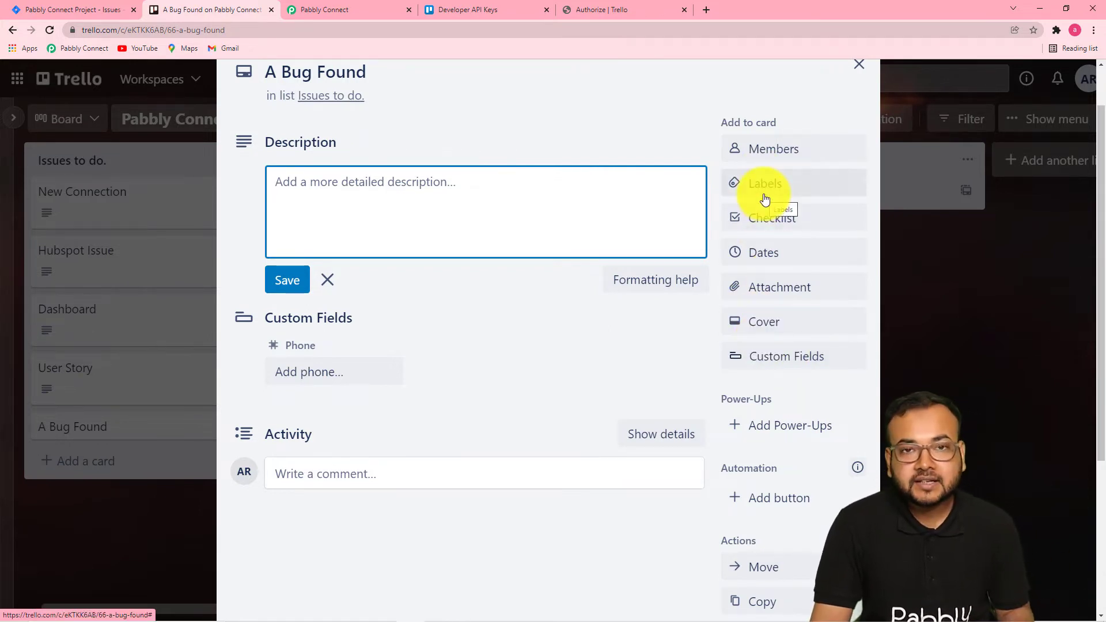
pyautogui.scroll(-4, 749, 288)
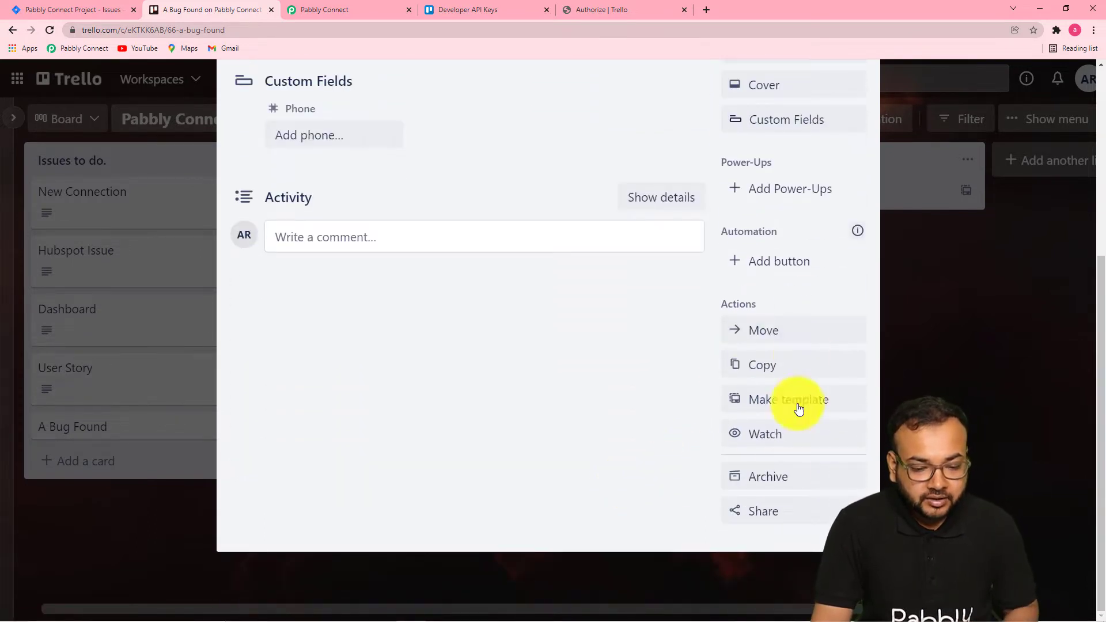
pyautogui.scroll(2, 572, 425)
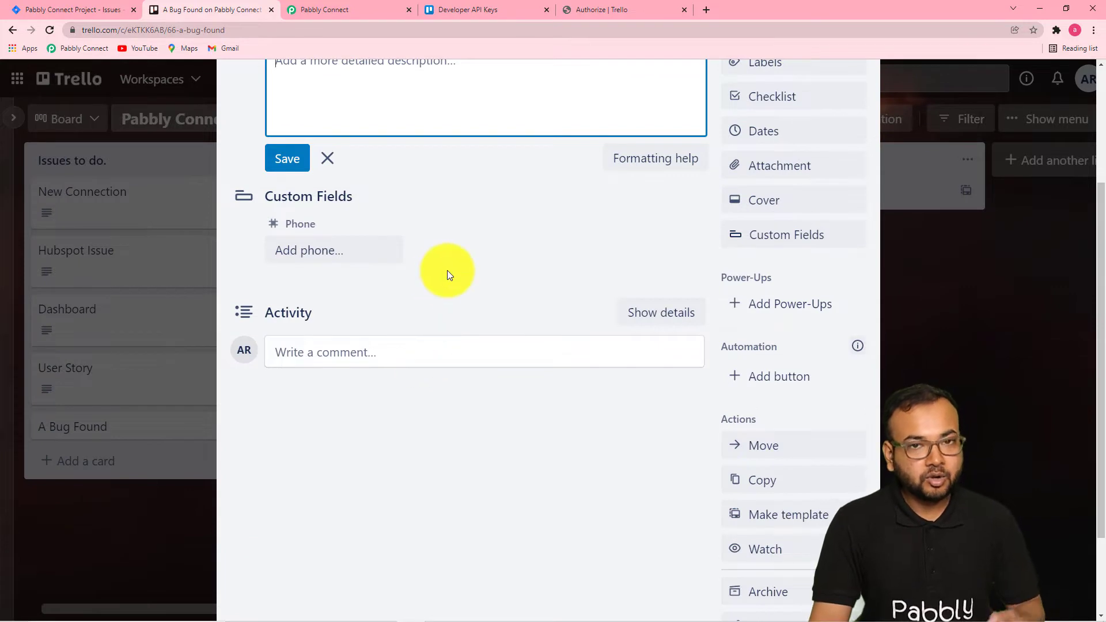
pyautogui.scroll(1, 447, 270)
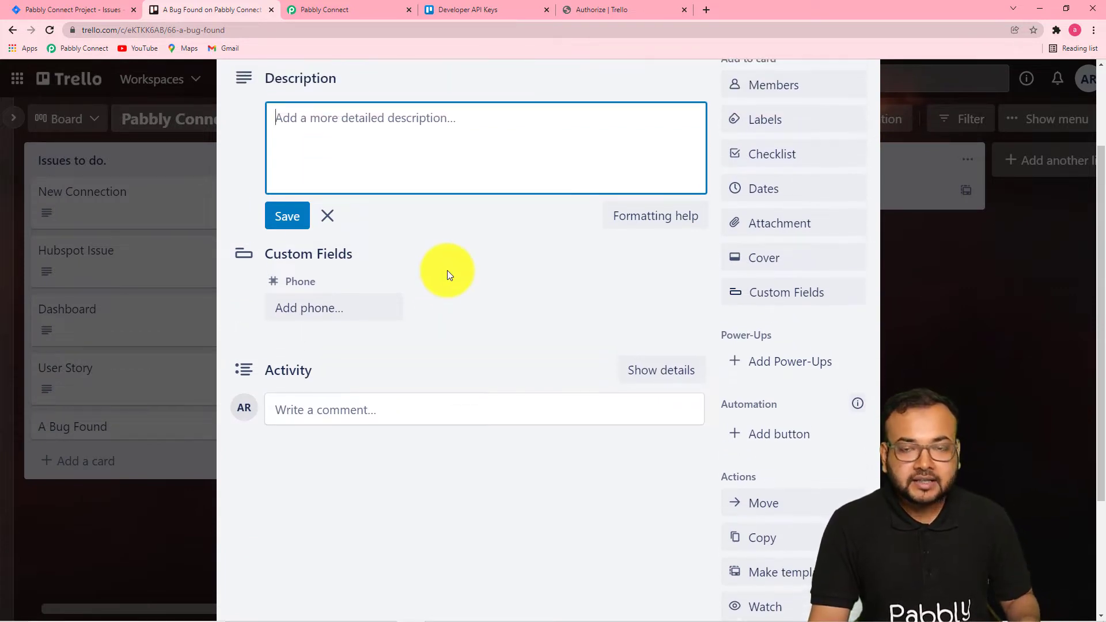
pyautogui.scroll(2, 451, 267)
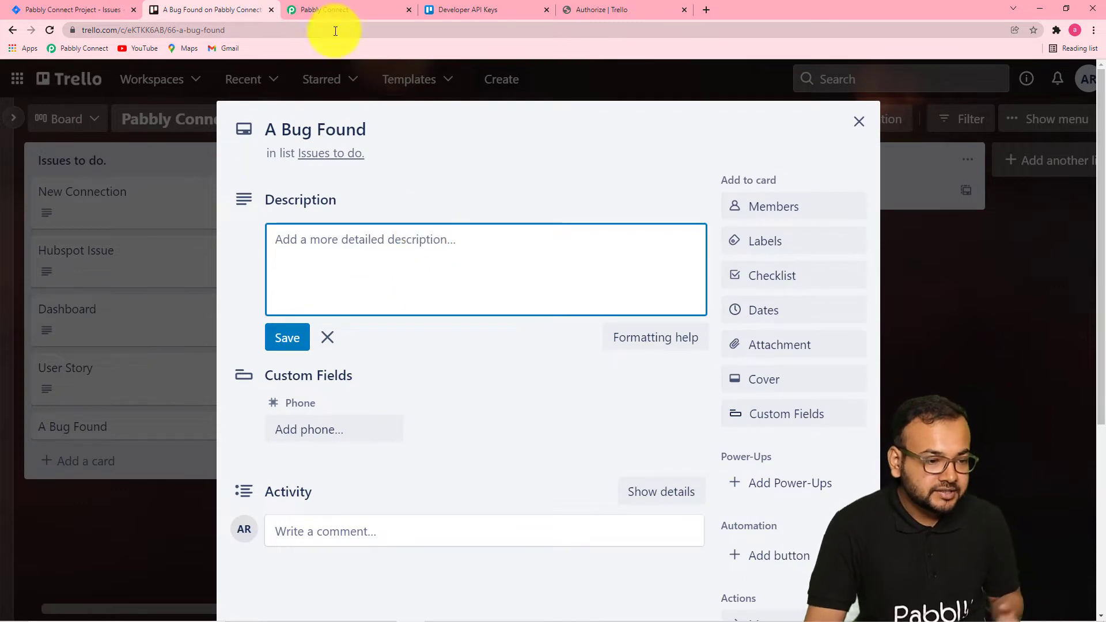
pyautogui.click(340, 11)
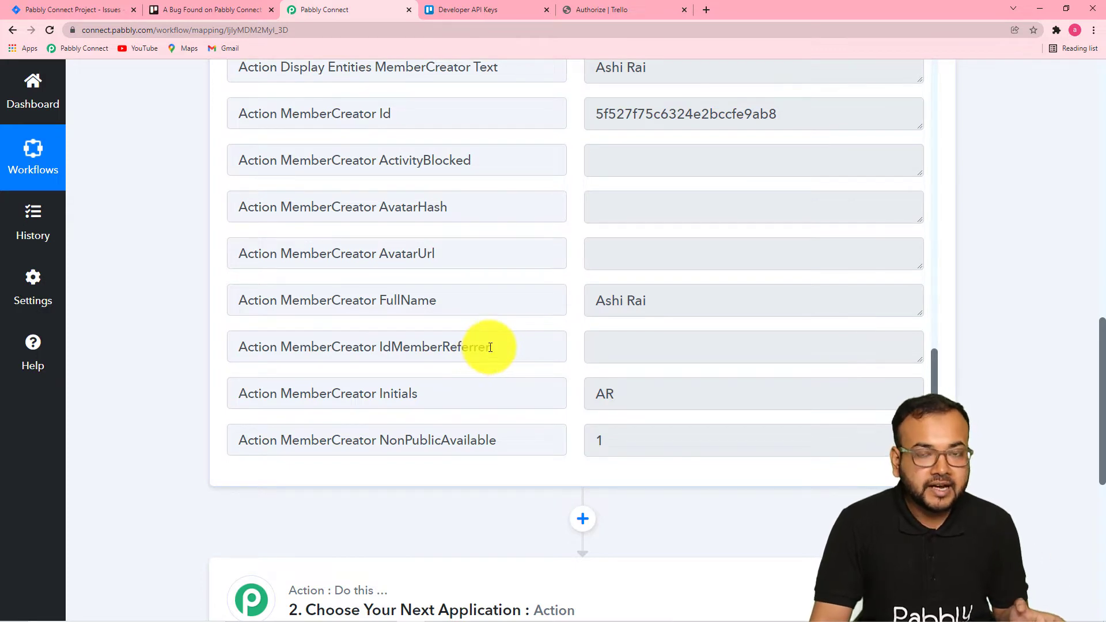
pyautogui.click(213, 7)
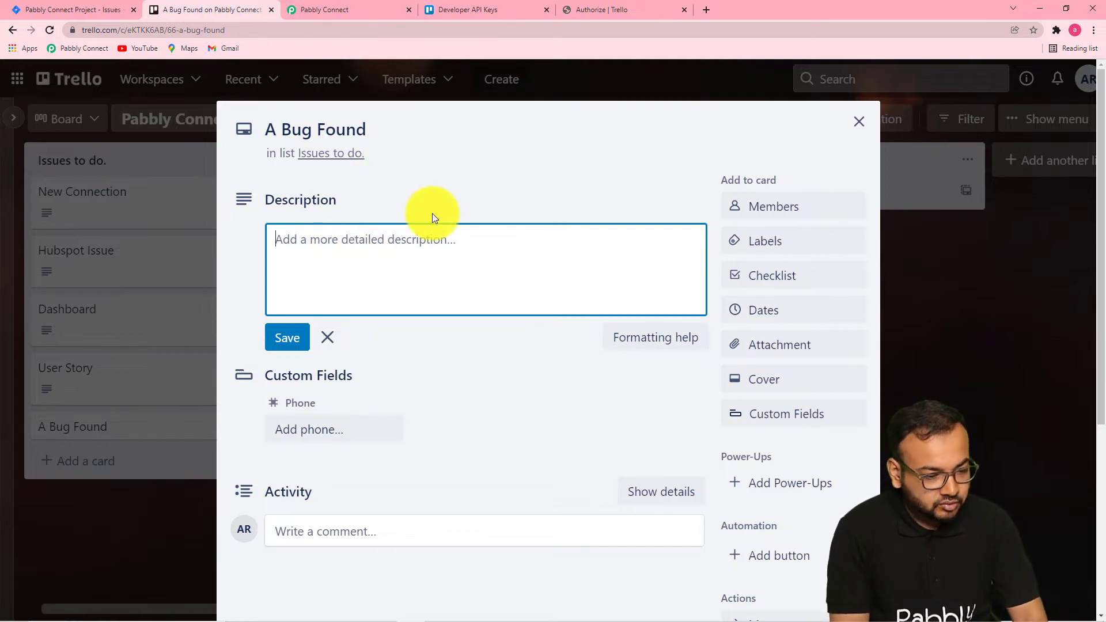
# Add the description "A bug is found in the updated version of our app." to the card and save it.
pyautogui.press('BackSpace')
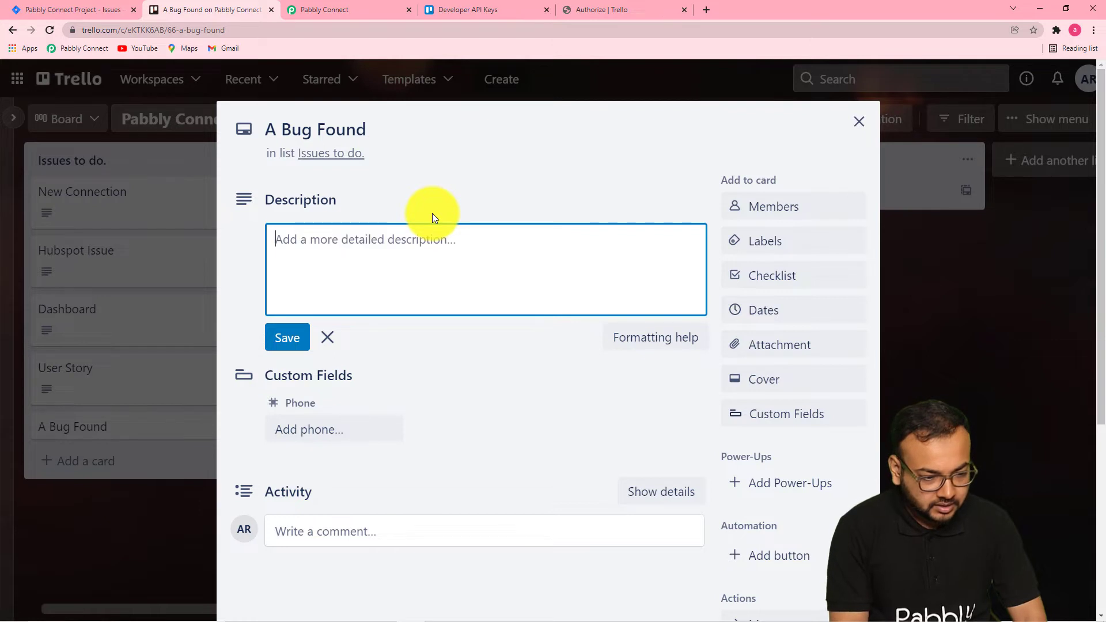
pyautogui.write('A bug is founf')
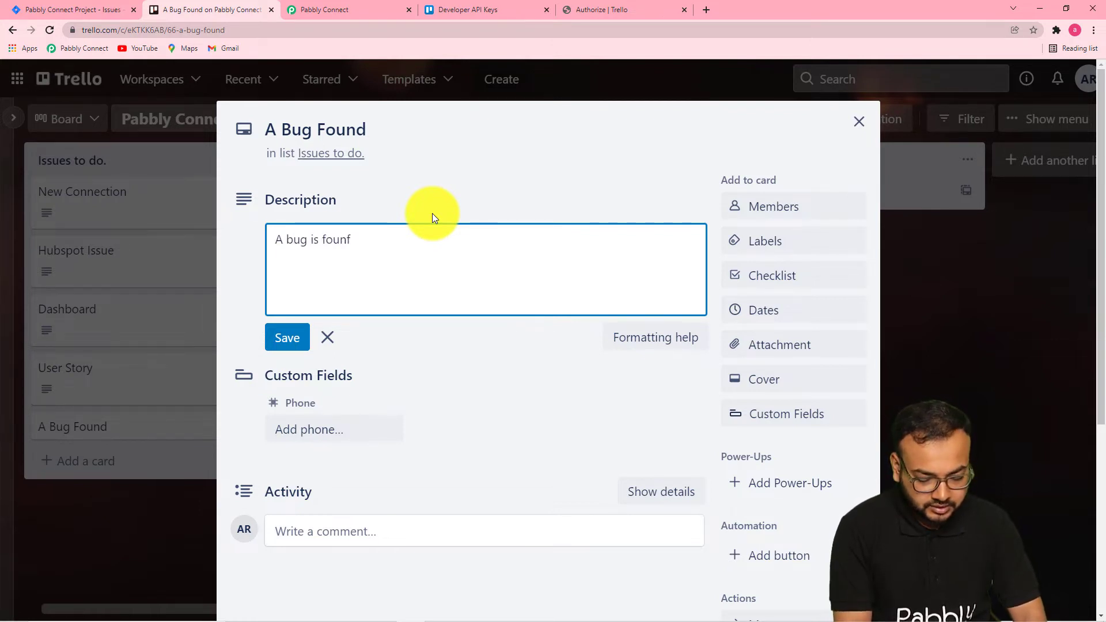
pyautogui.press('BackSpace')
pyautogui.write('d i ')
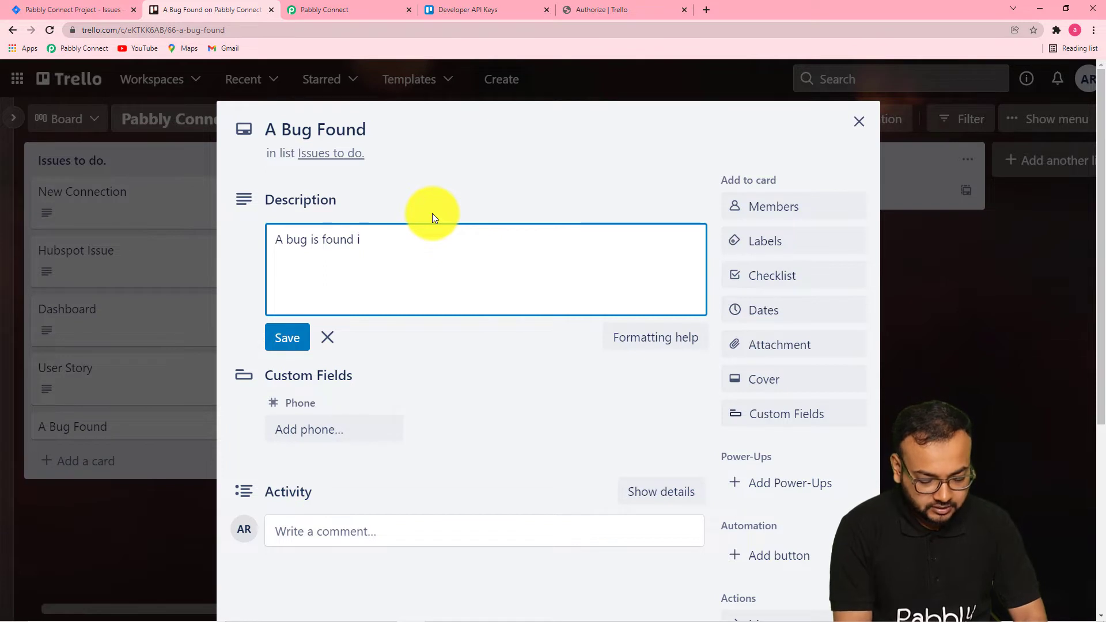
pyautogui.write('n the ')
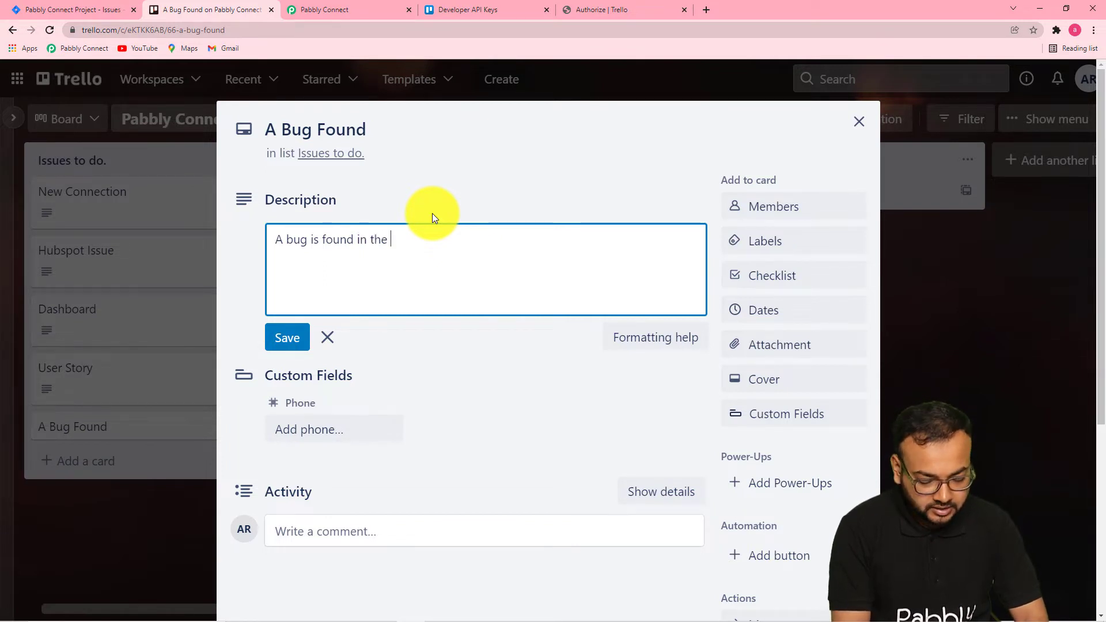
pyautogui.write('upda')
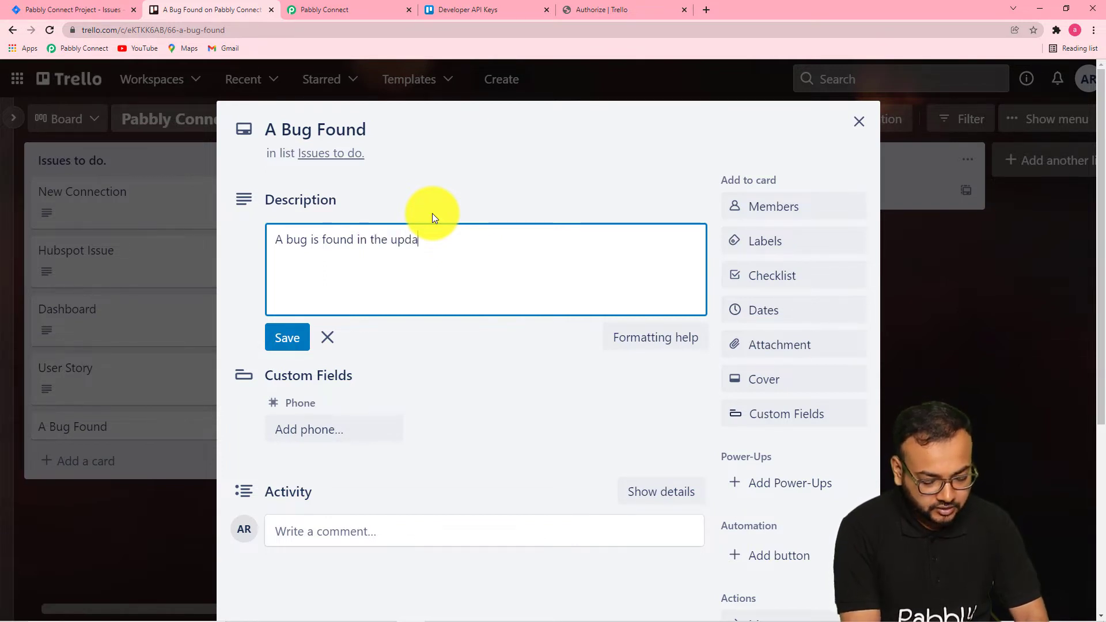
pyautogui.write('ted vers')
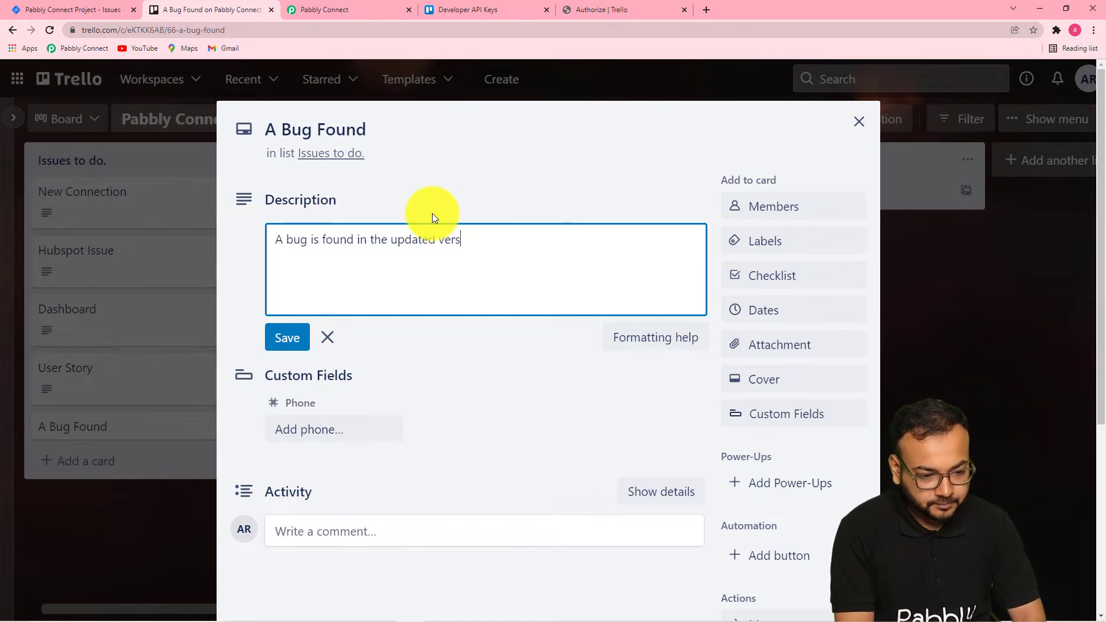
pyautogui.write('ion of our app')
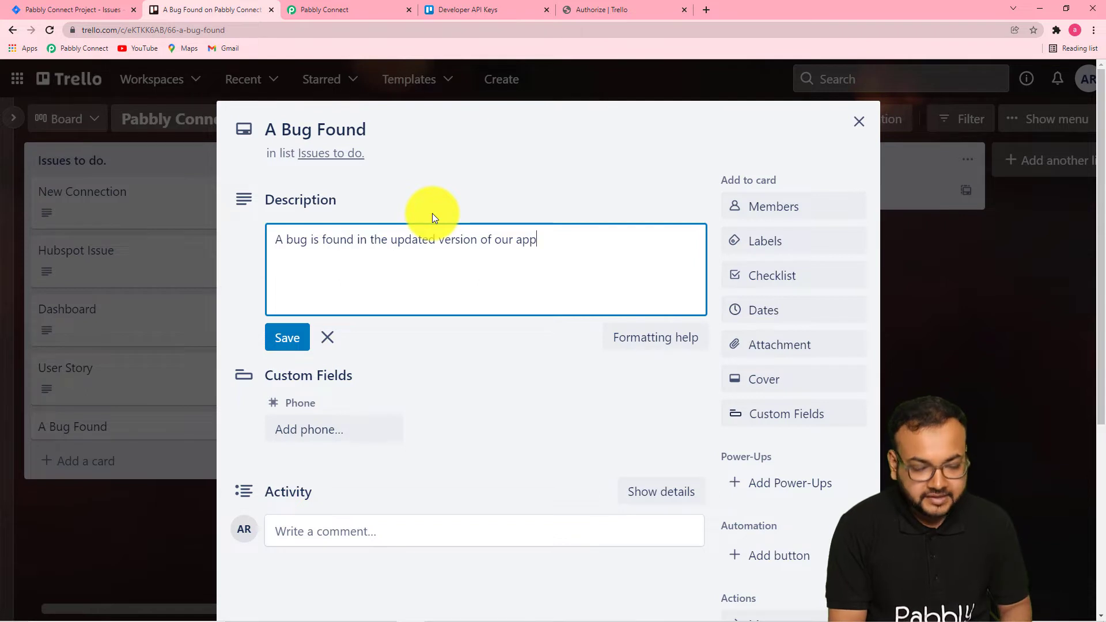
pyautogui.write('.')
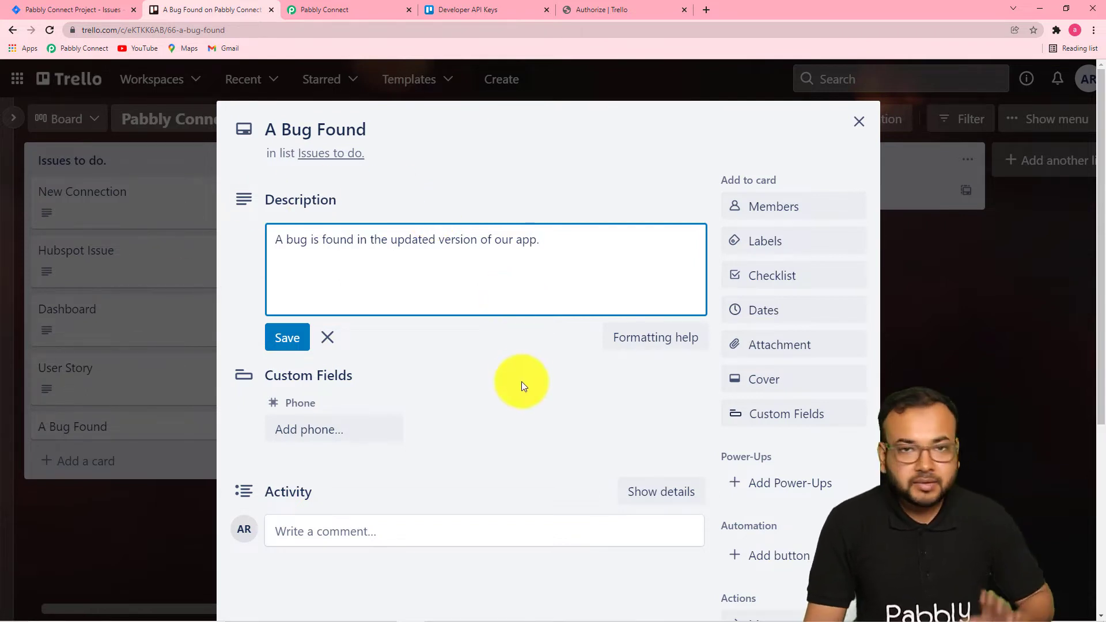
pyautogui.click(475, 394)
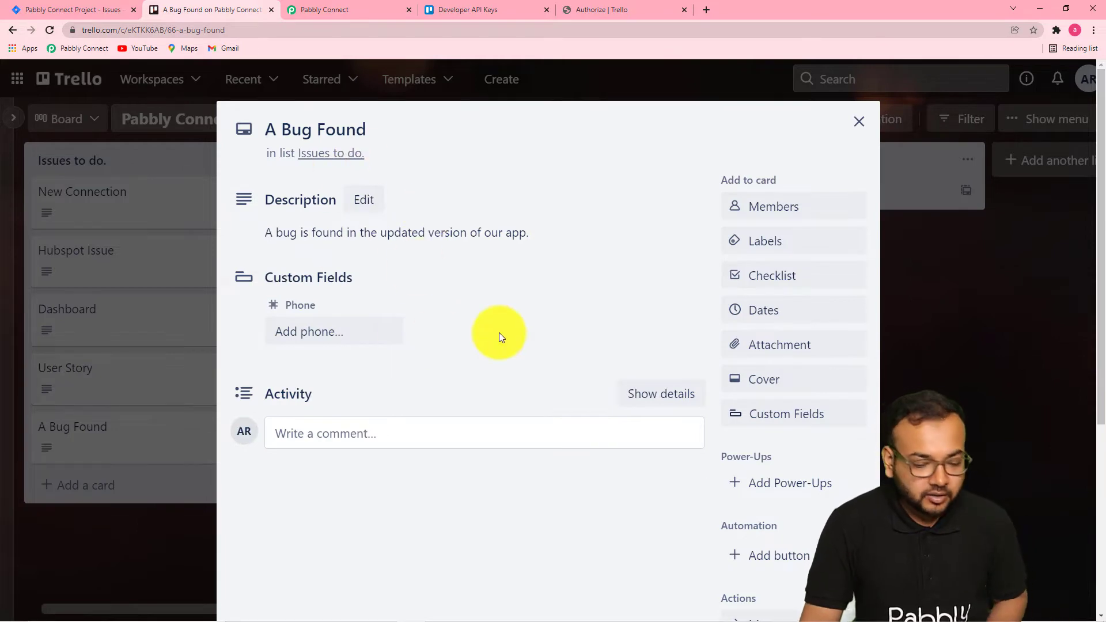
# Close the card and go back to the webhook response fields in the Pabbly Connect workflow.
pyautogui.scroll(-5, 499, 333)
pyautogui.scroll(4, 506, 179)
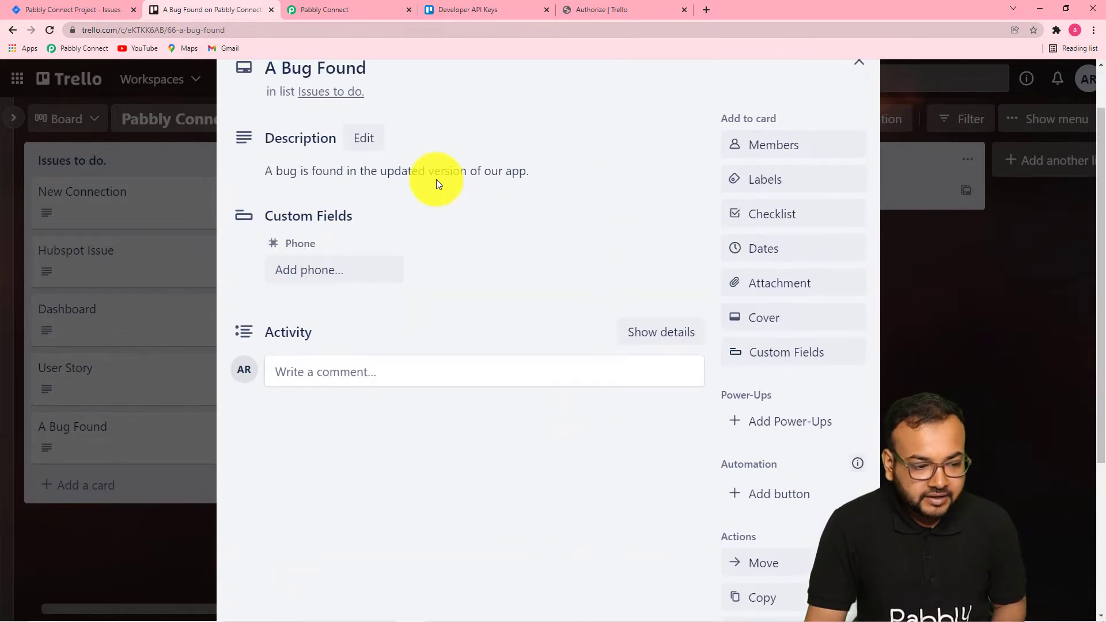
pyautogui.click(933, 312)
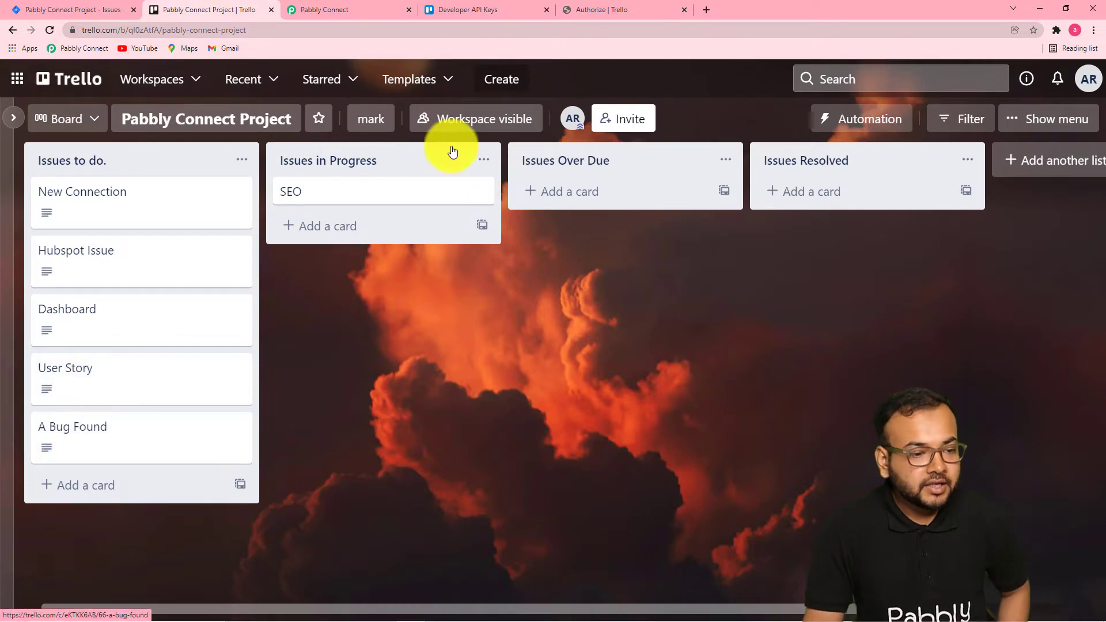
pyautogui.click(309, 14)
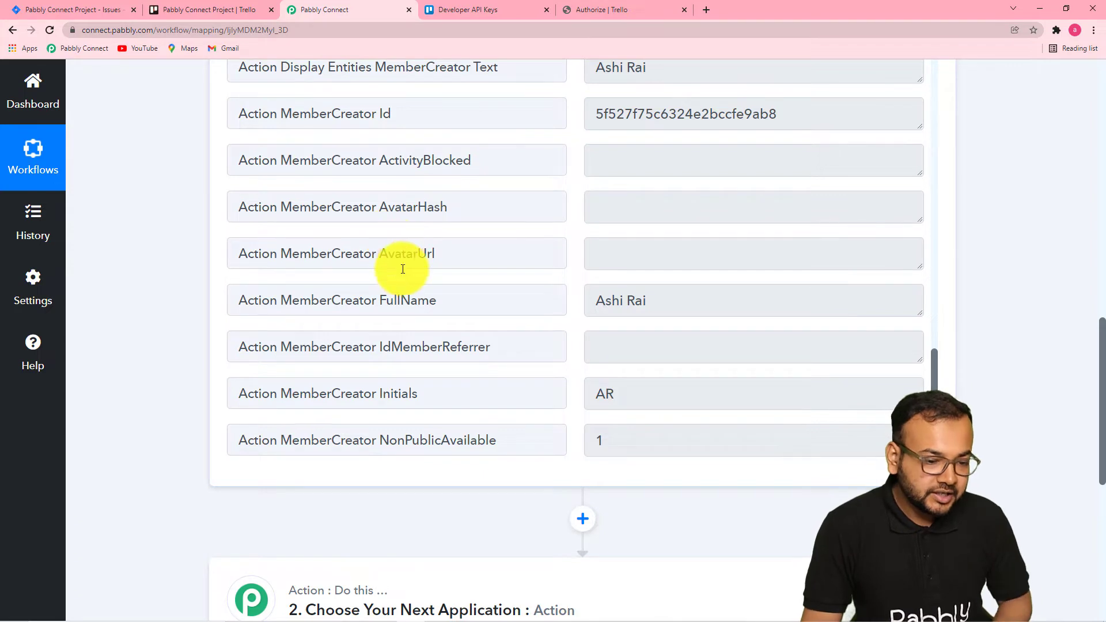
pyautogui.scroll(-1, 402, 276)
pyautogui.scroll(9, 472, 302)
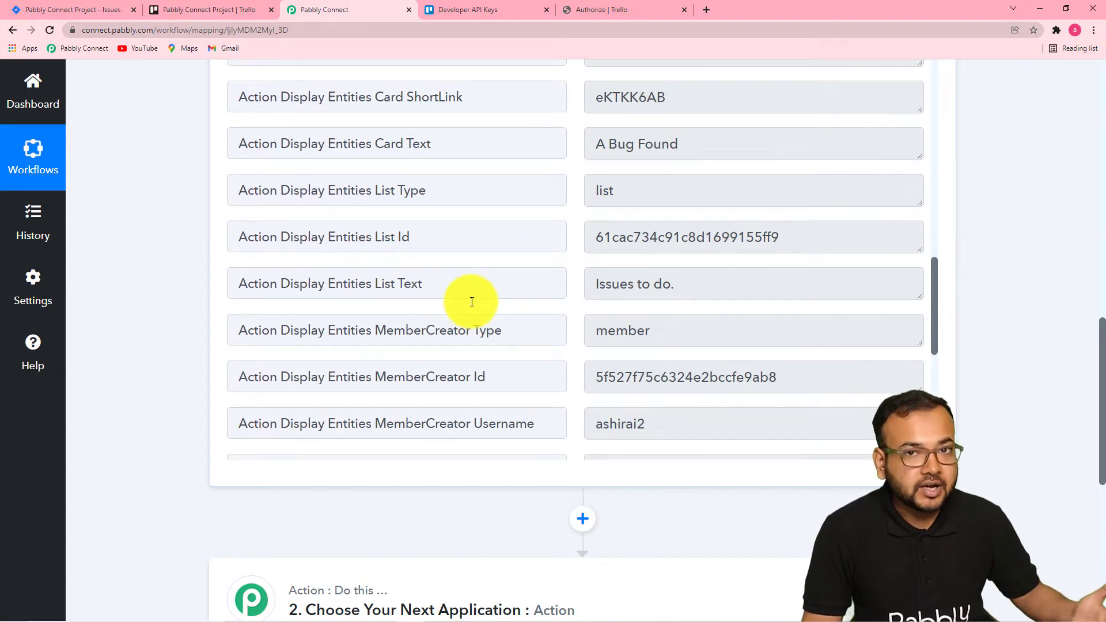
pyautogui.scroll(-6, 164, 240)
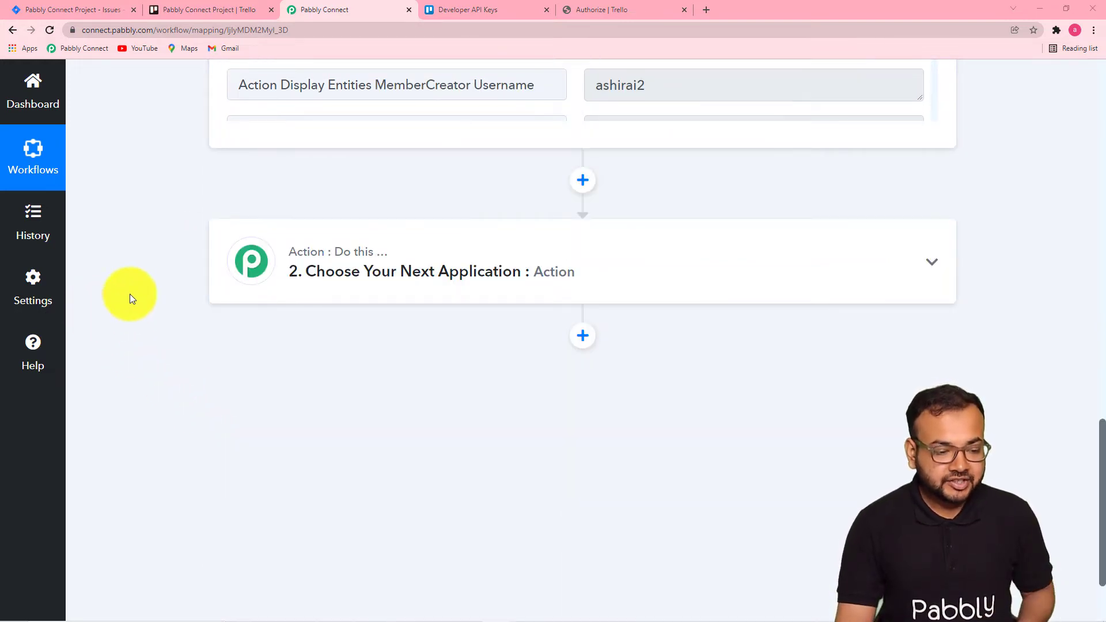
# Open the second action step and choose Trello as its application.
pyautogui.click(420, 279)
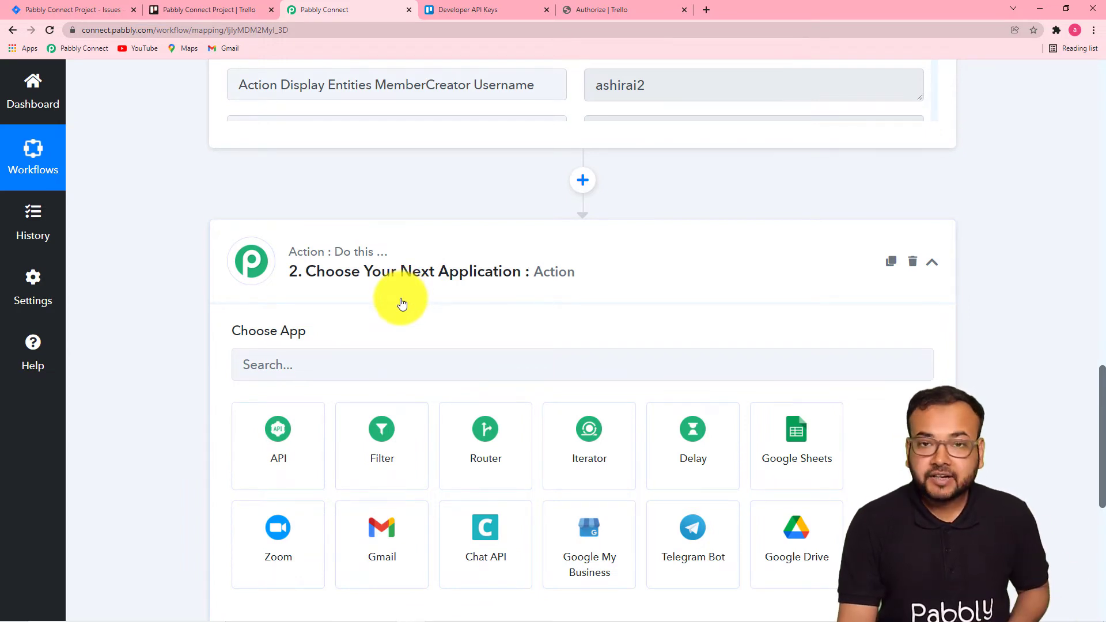
pyautogui.scroll(4, 402, 304)
pyautogui.scroll(-2, 395, 299)
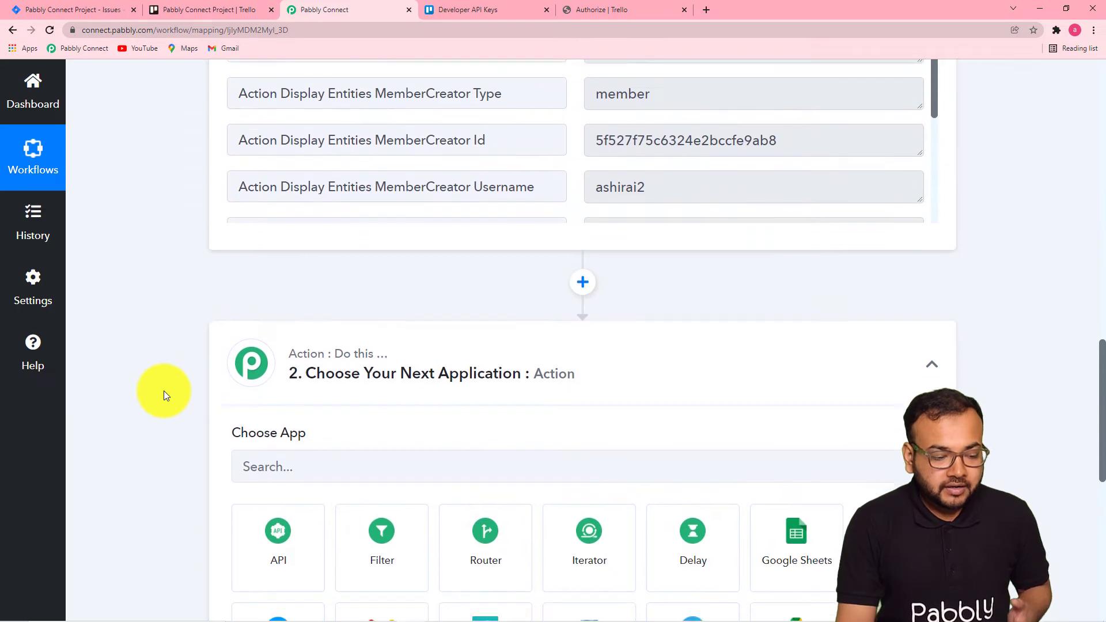
pyautogui.scroll(-3, 164, 395)
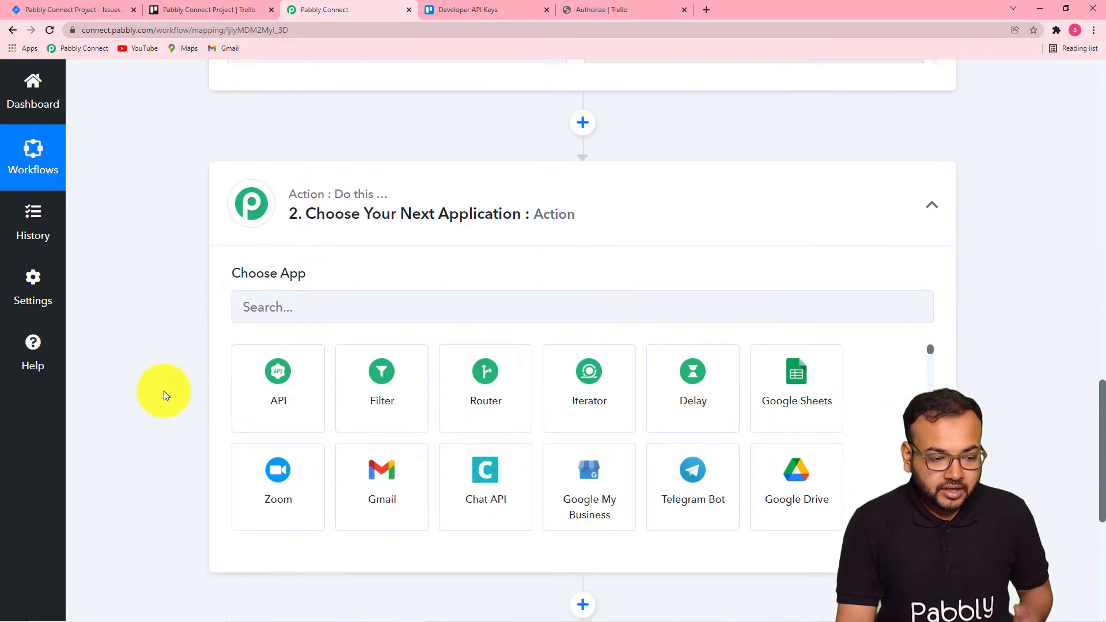
pyautogui.click(349, 305)
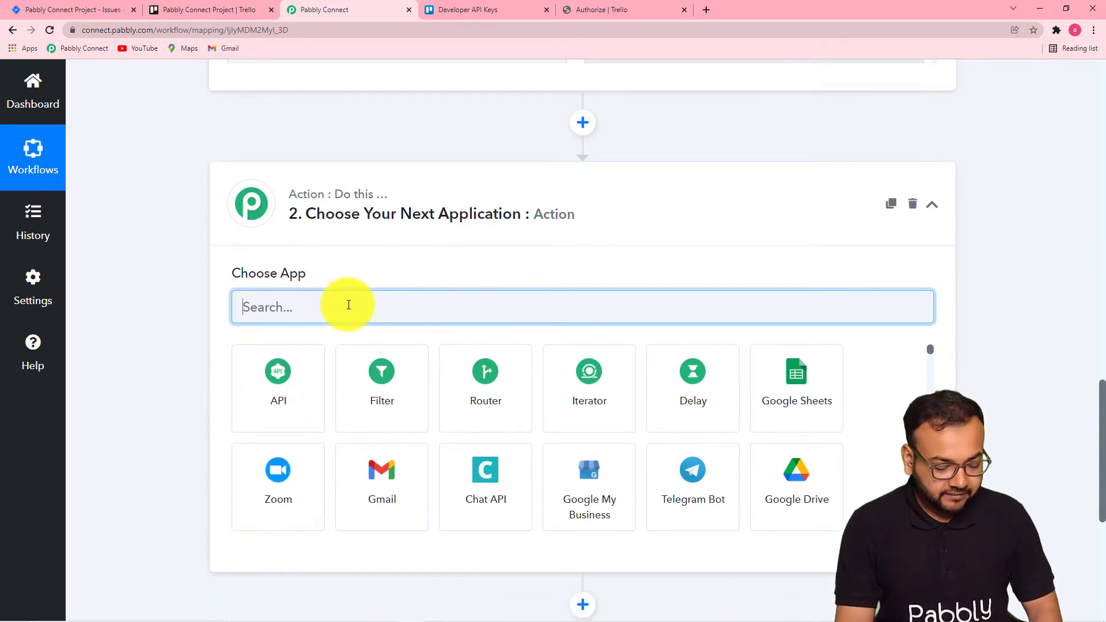
pyautogui.write('tre')
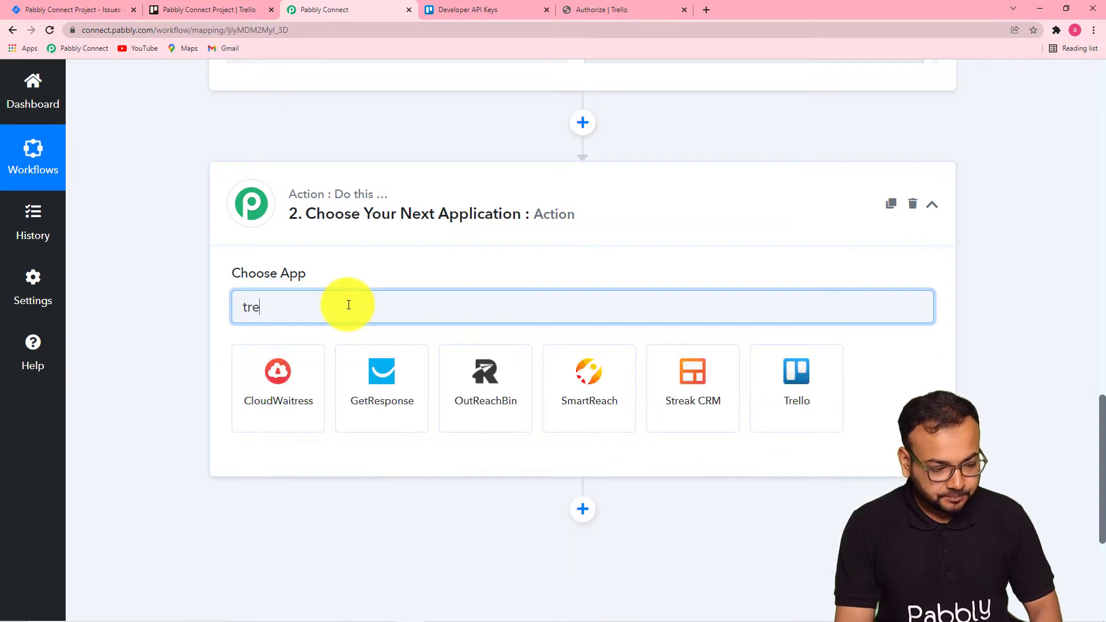
pyautogui.write('l')
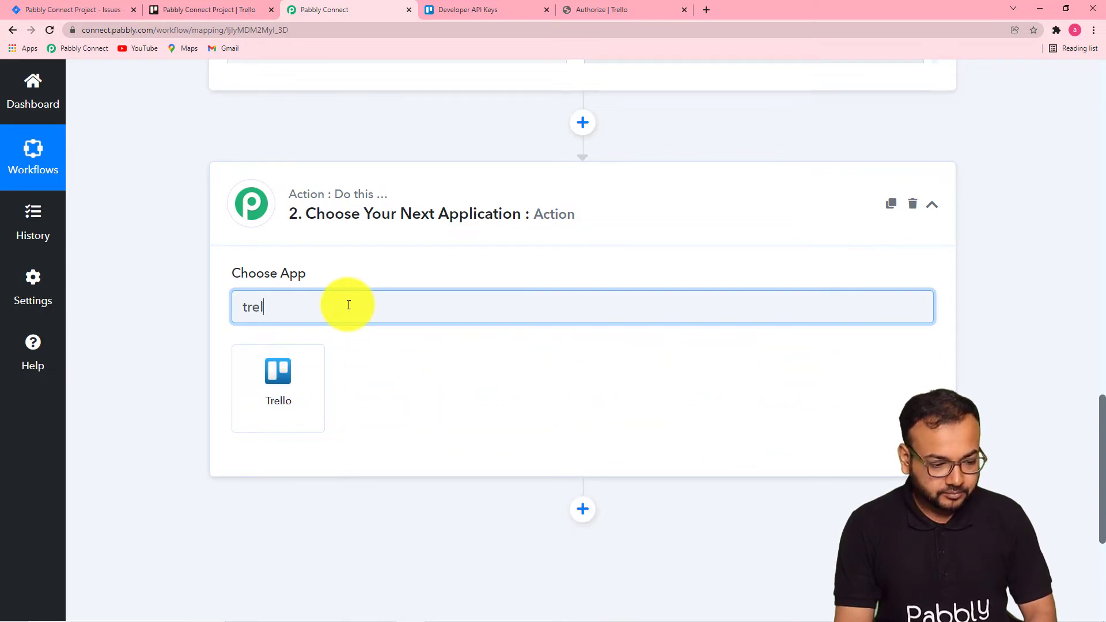
pyautogui.click(268, 400)
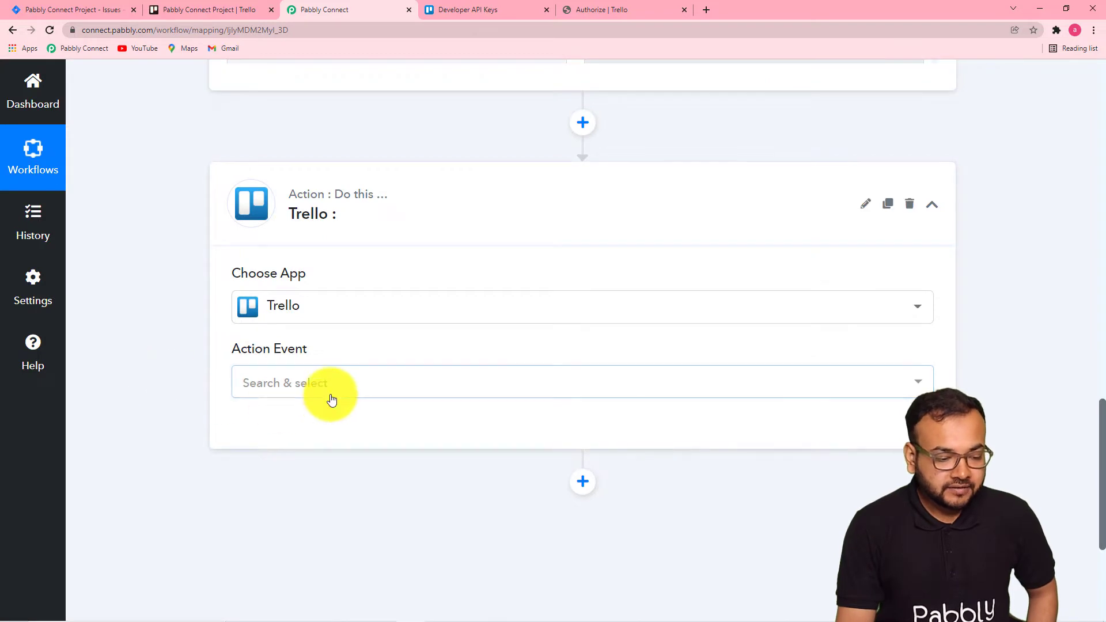
# Set the Trello action event to Get a Card and connect it using the existing Trello connection.
pyautogui.click(331, 397)
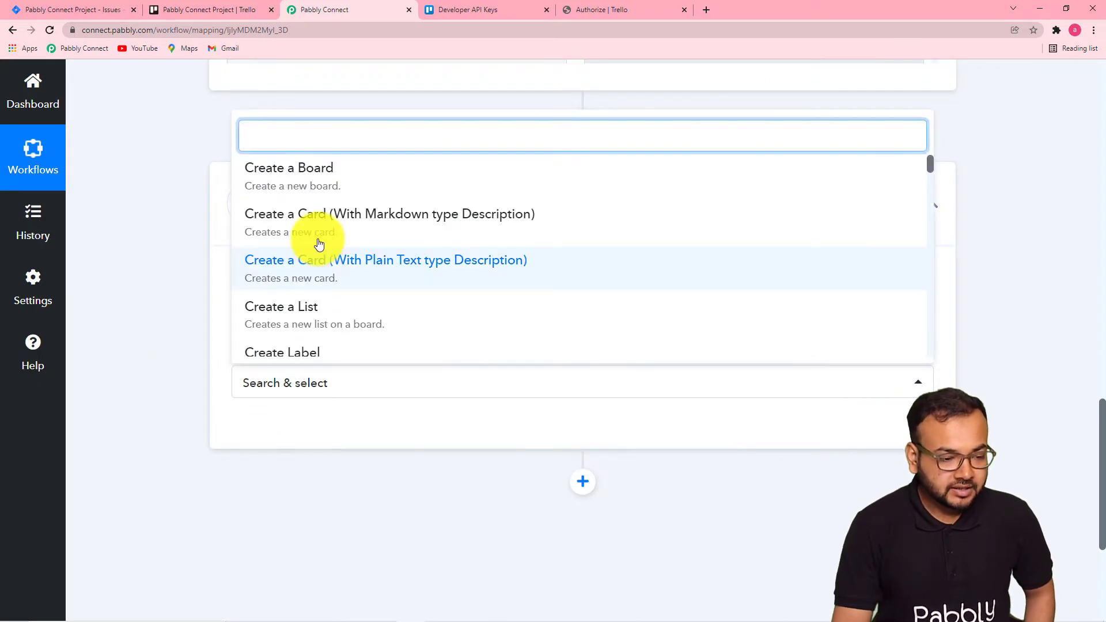
pyautogui.scroll(2, 317, 245)
pyautogui.scroll(3, 319, 259)
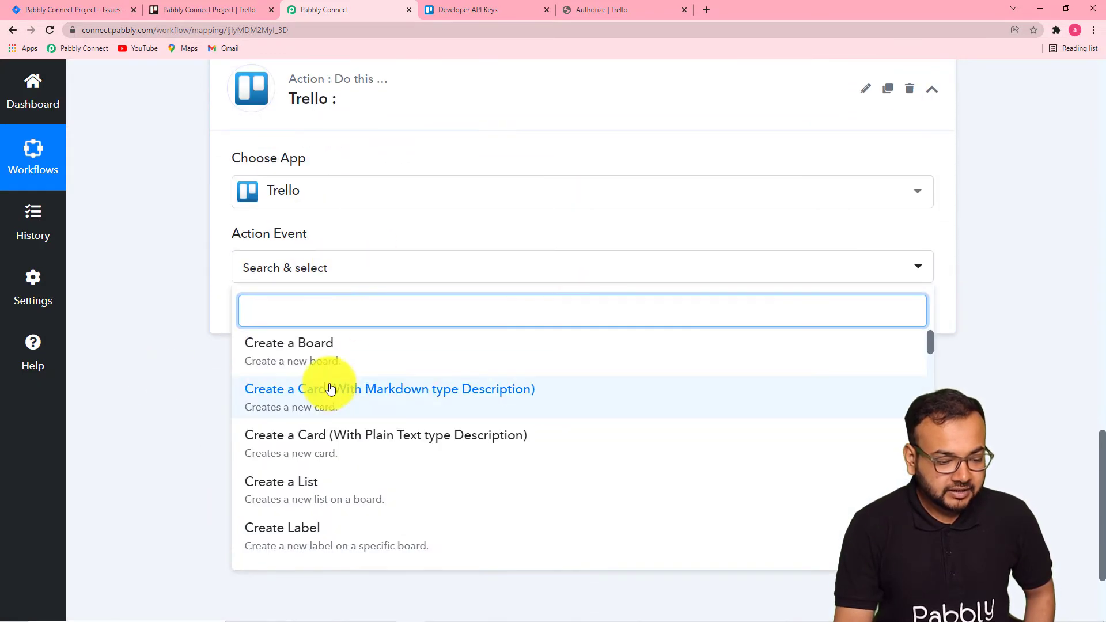
pyautogui.scroll(-6, 329, 388)
pyautogui.scroll(-4, 330, 389)
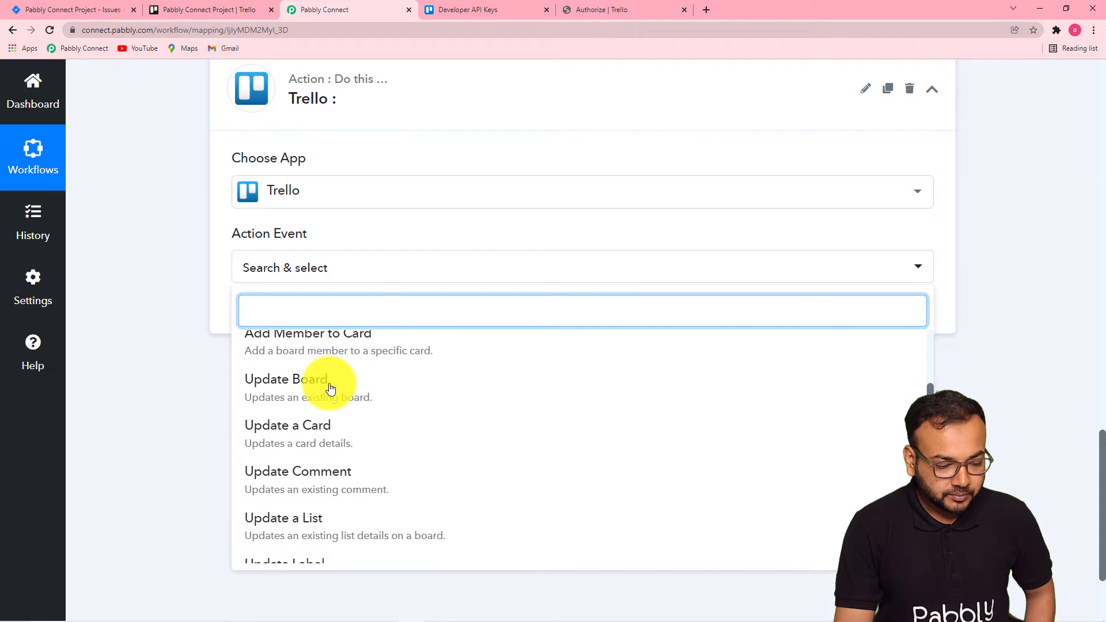
pyautogui.scroll(-15, 330, 389)
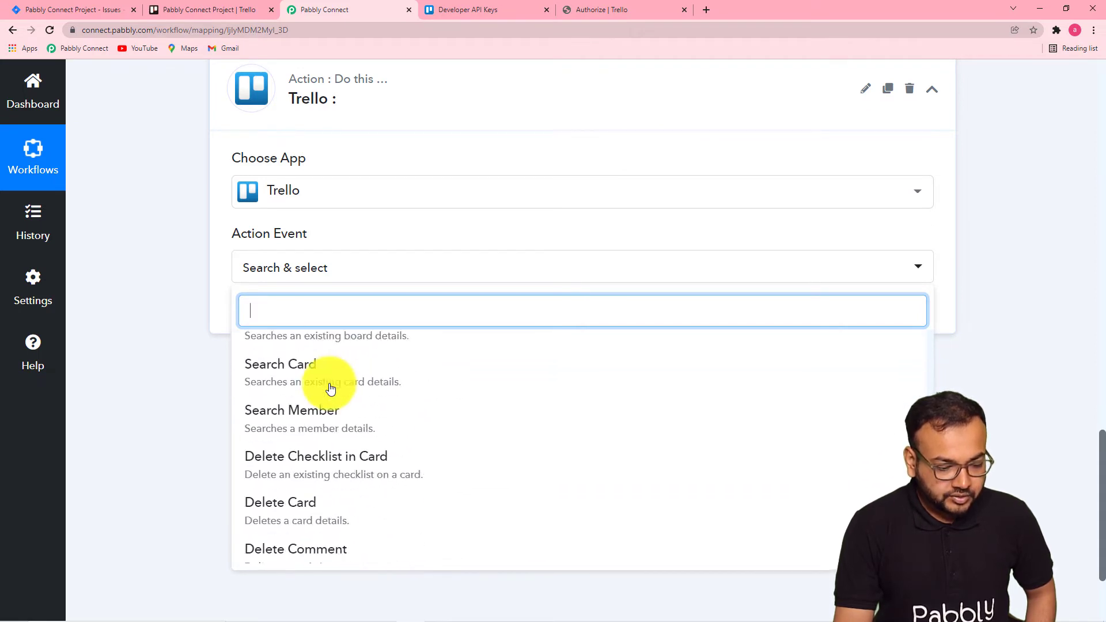
pyautogui.scroll(-7, 330, 389)
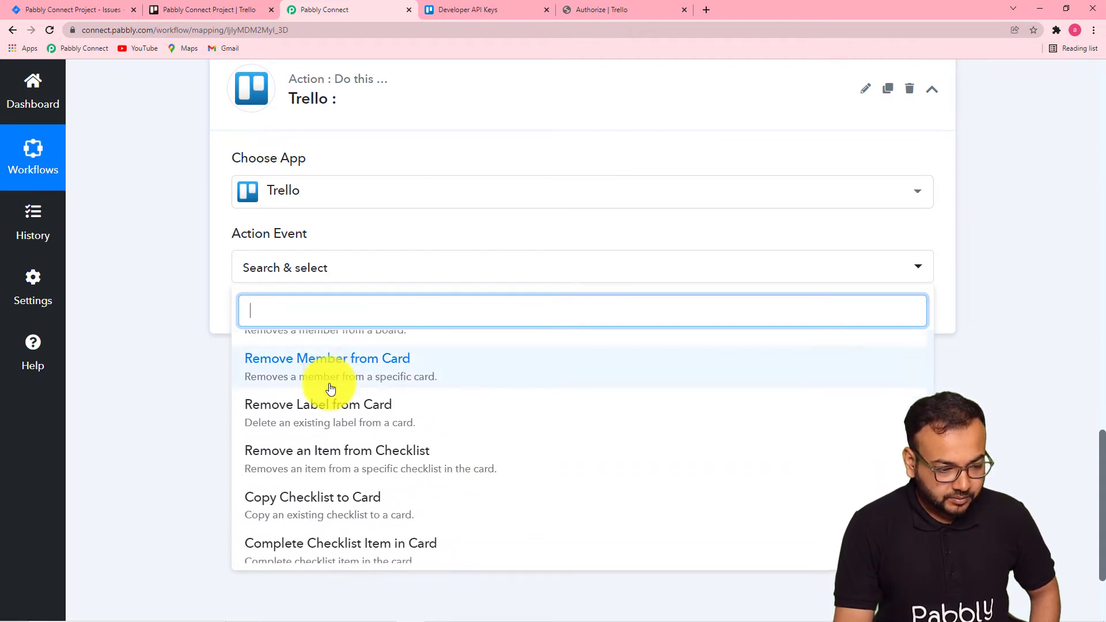
pyautogui.scroll(-5, 330, 389)
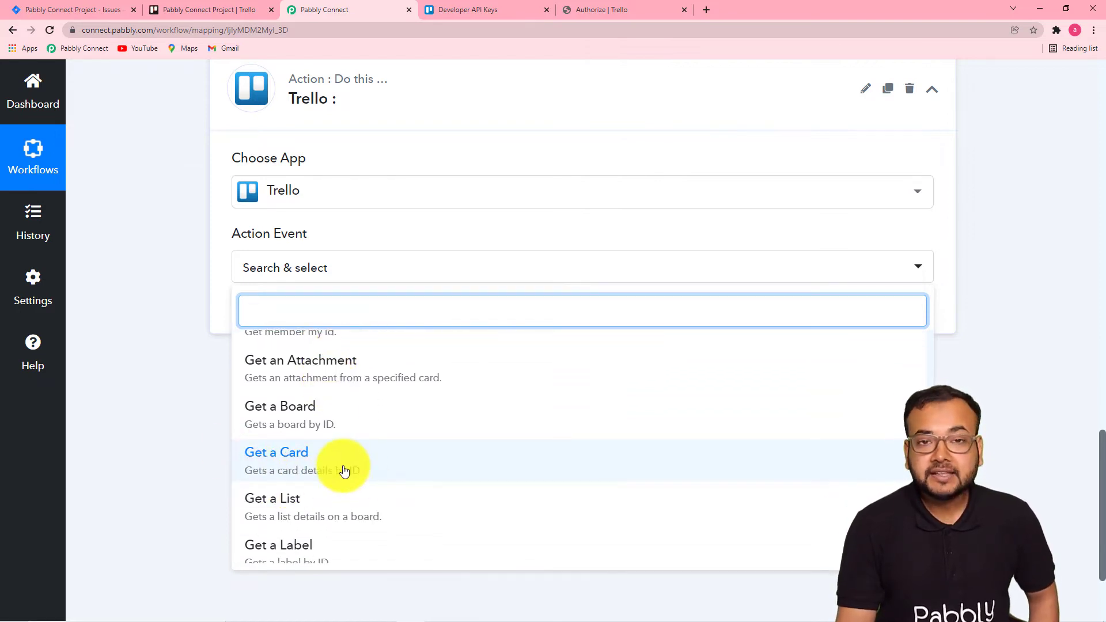
pyautogui.click(303, 459)
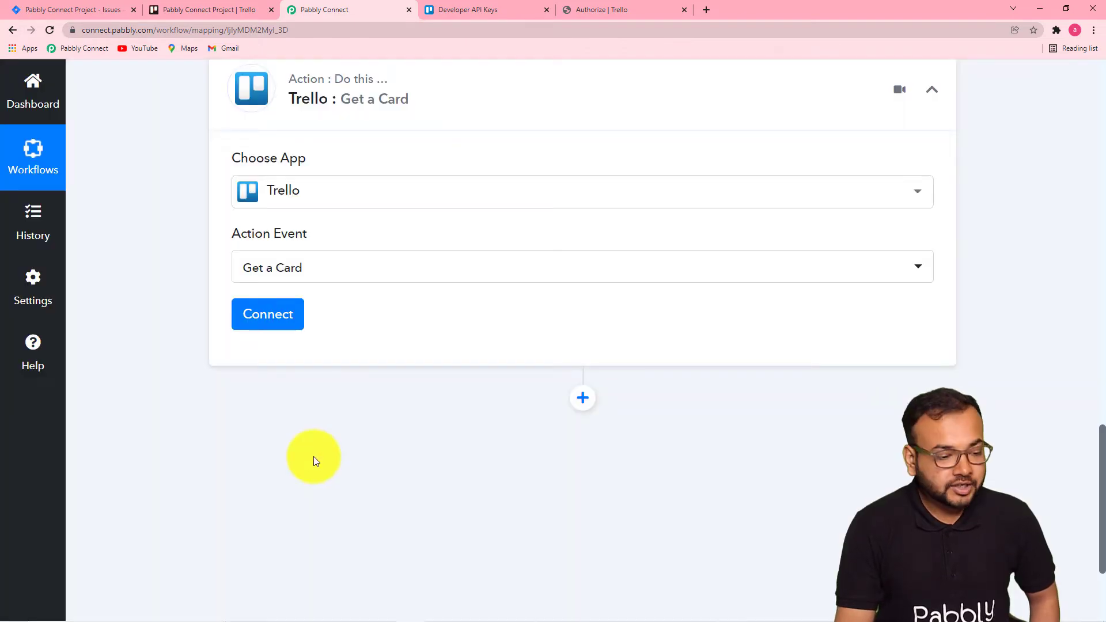
pyautogui.click(259, 315)
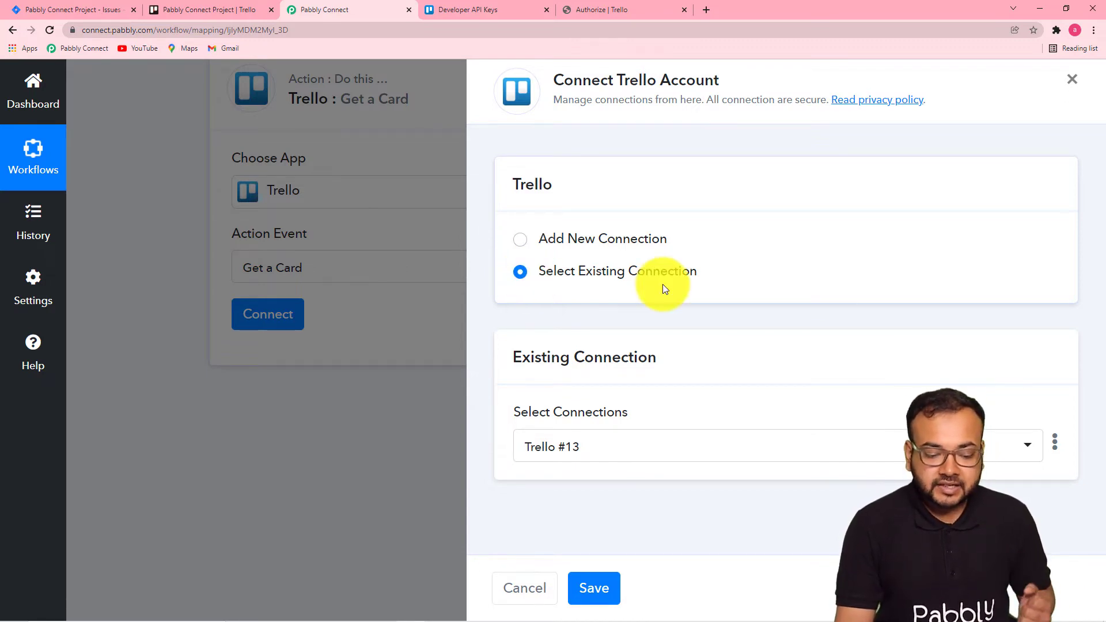
pyautogui.click(597, 586)
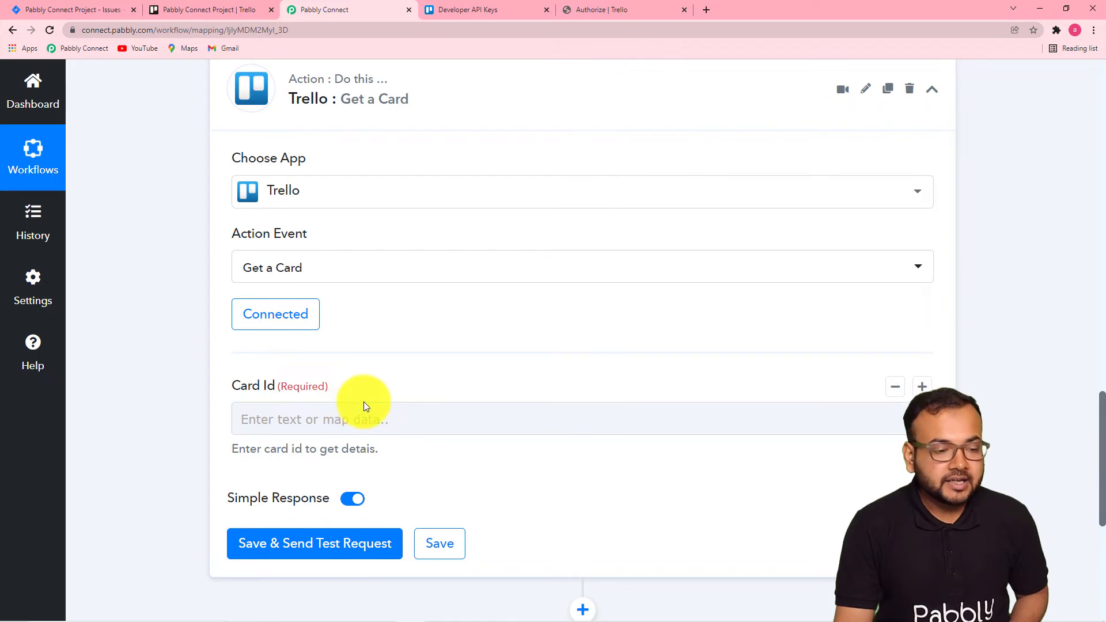
# Map the Card Id field to the trigger's Action Data Card Id and save and send a test request.
pyautogui.scroll(10, 364, 402)
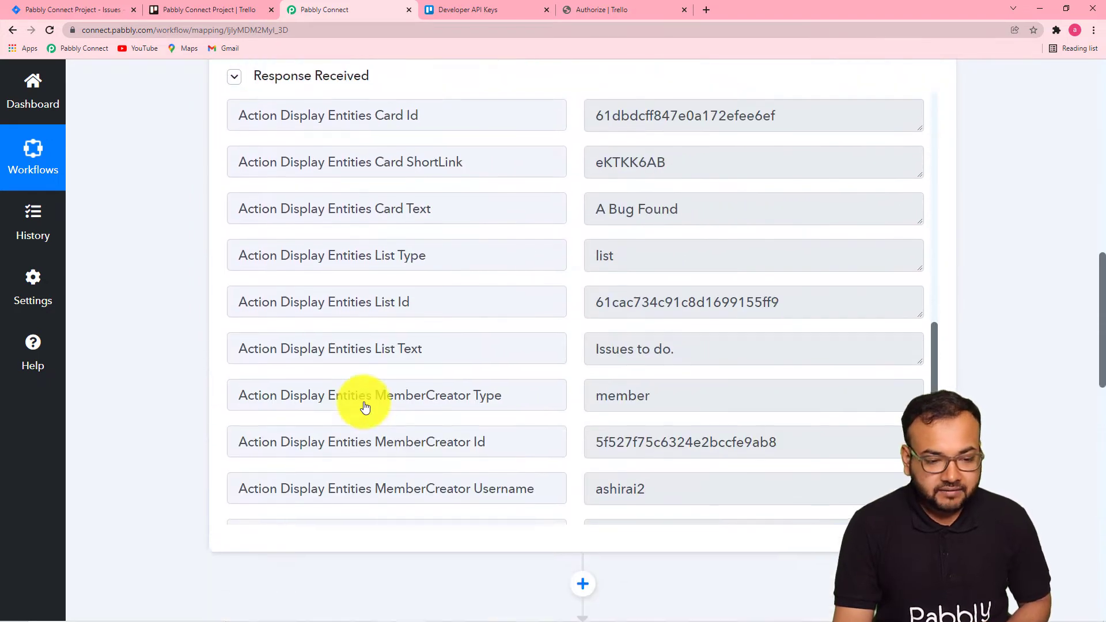
pyautogui.scroll(6, 365, 407)
pyautogui.scroll(-3, 365, 407)
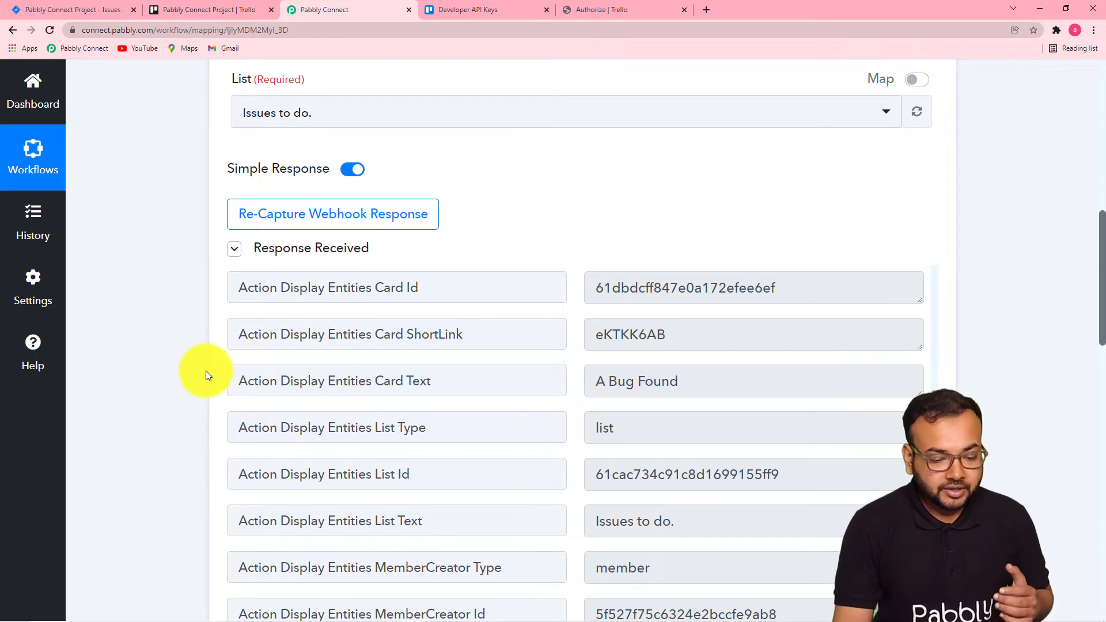
pyautogui.scroll(-3, 206, 371)
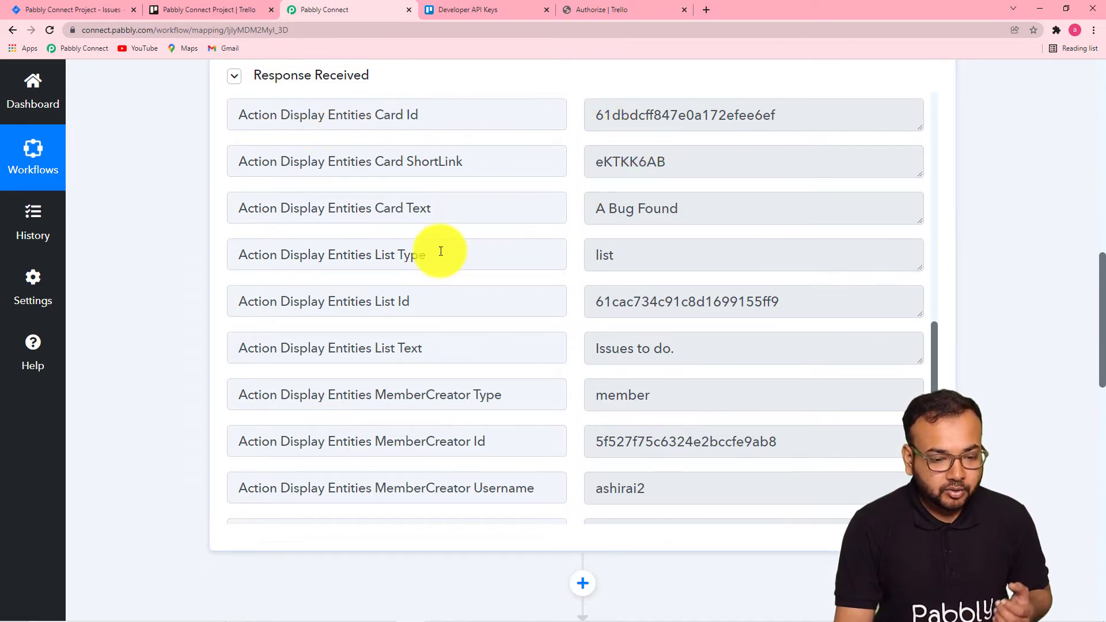
pyautogui.scroll(-6, 171, 261)
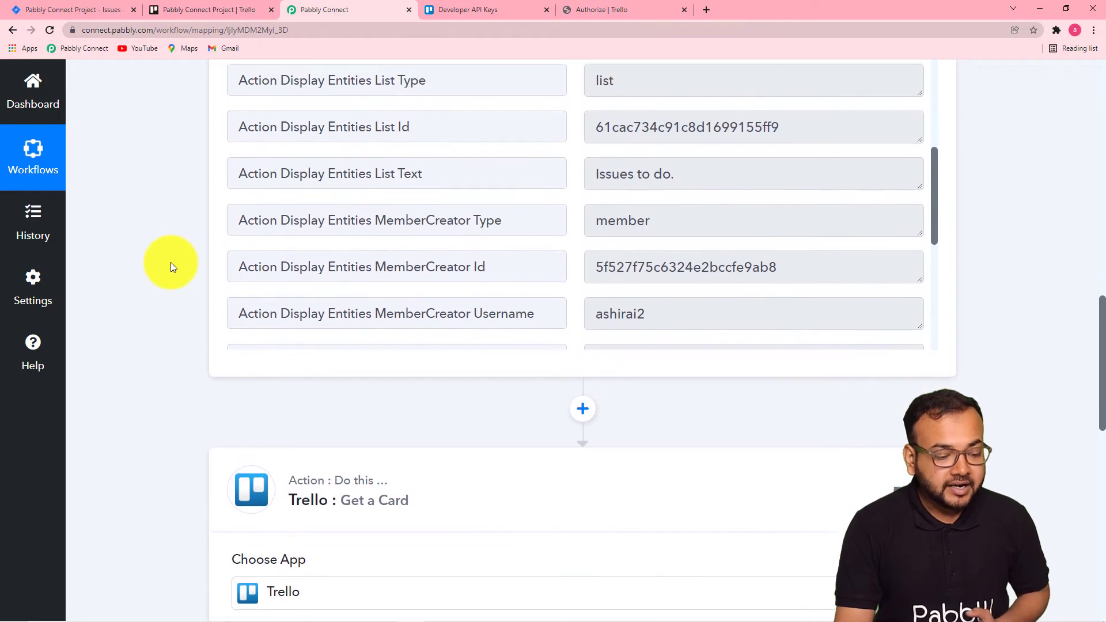
pyautogui.scroll(-7, 171, 261)
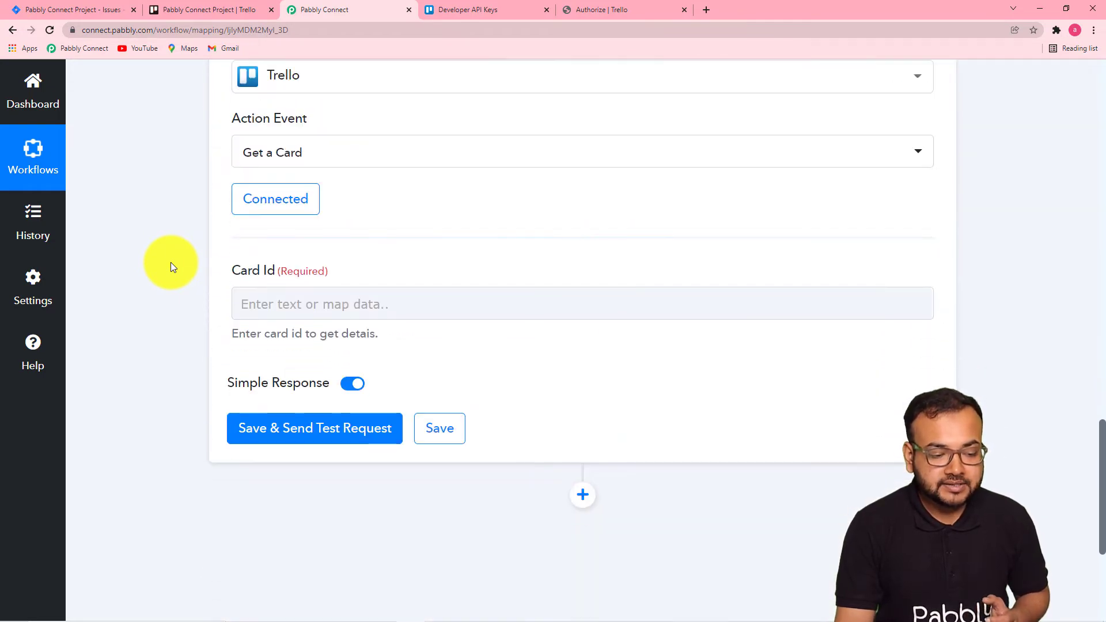
pyautogui.click(402, 241)
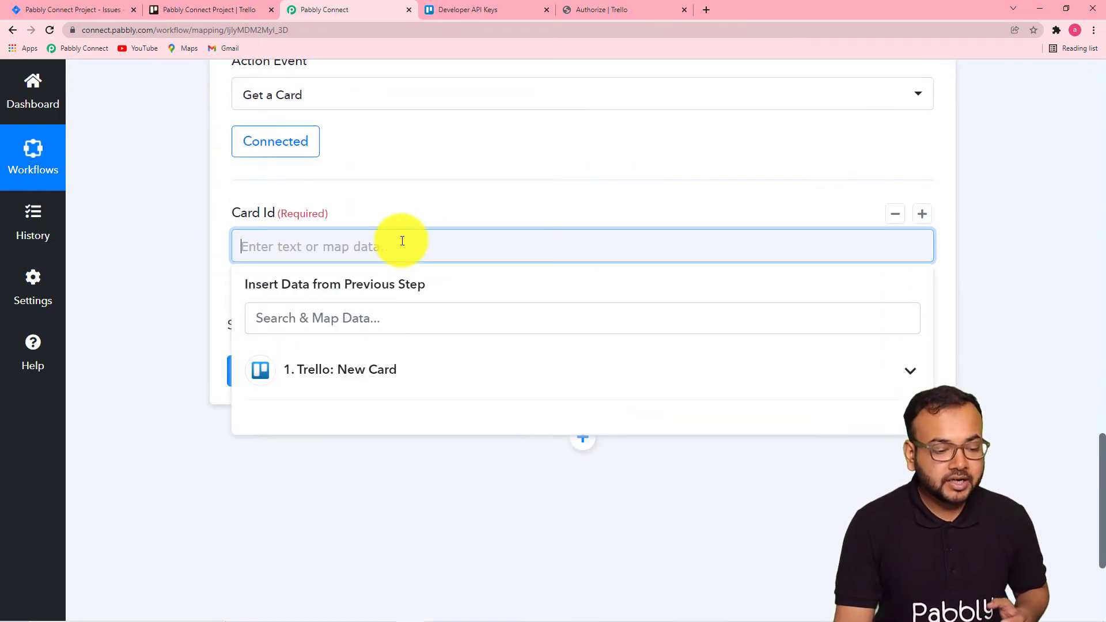
pyautogui.click(428, 390)
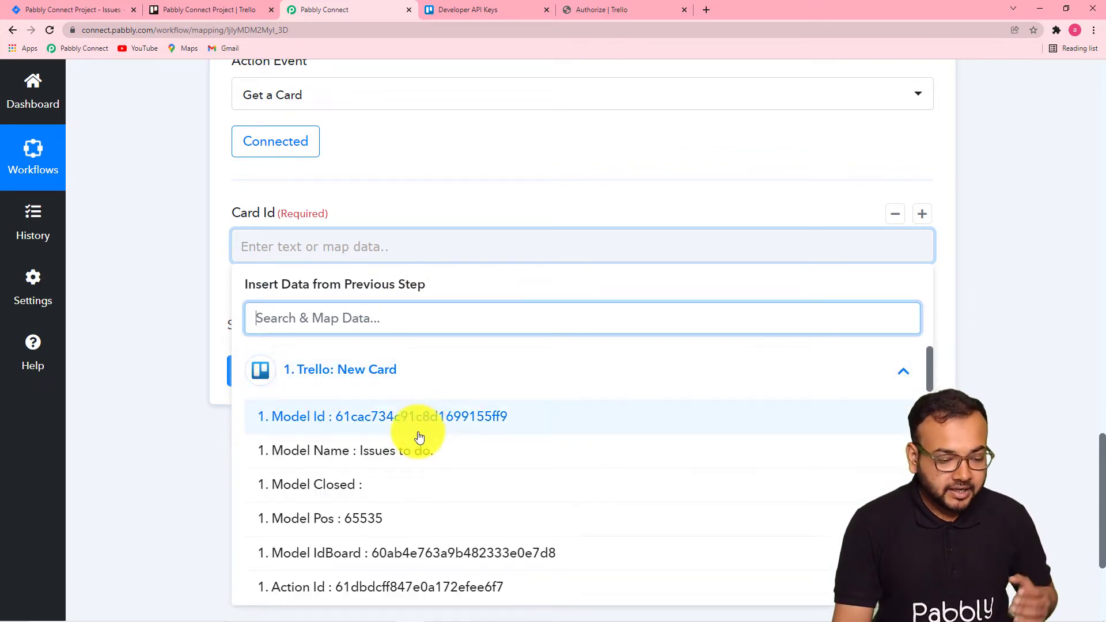
pyautogui.scroll(-1, 419, 438)
pyautogui.scroll(1, 419, 438)
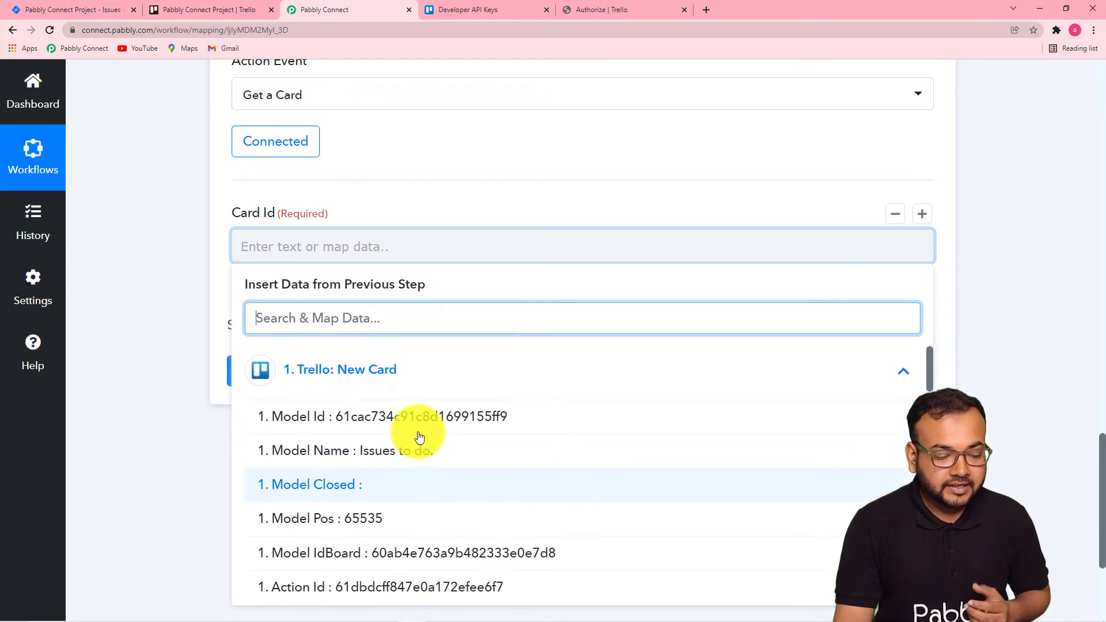
pyautogui.scroll(-7, 418, 437)
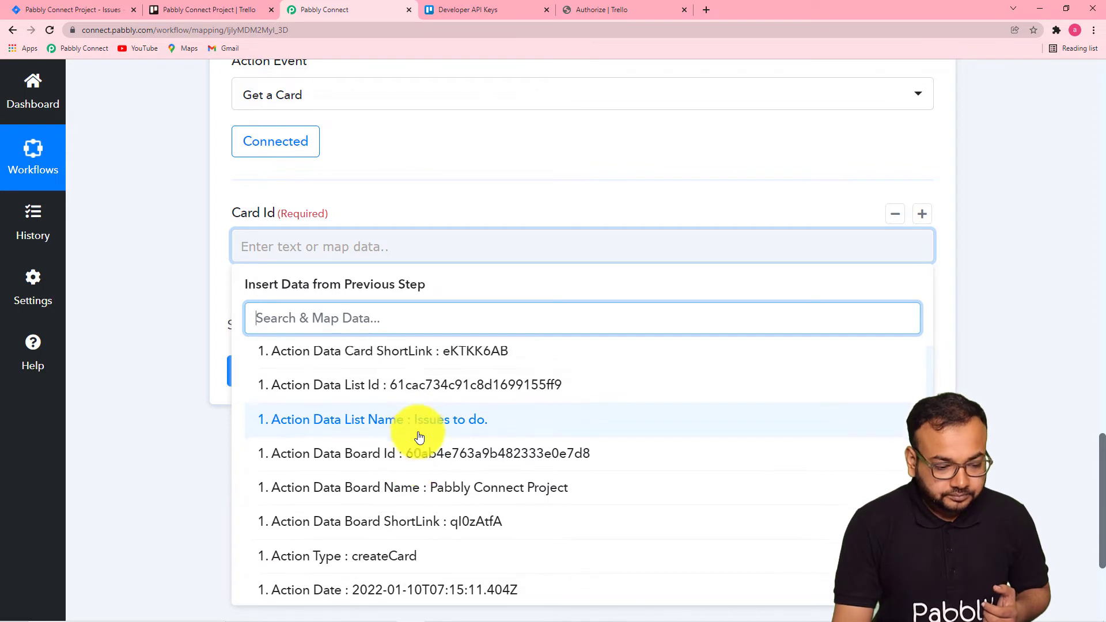
pyautogui.scroll(2, 418, 438)
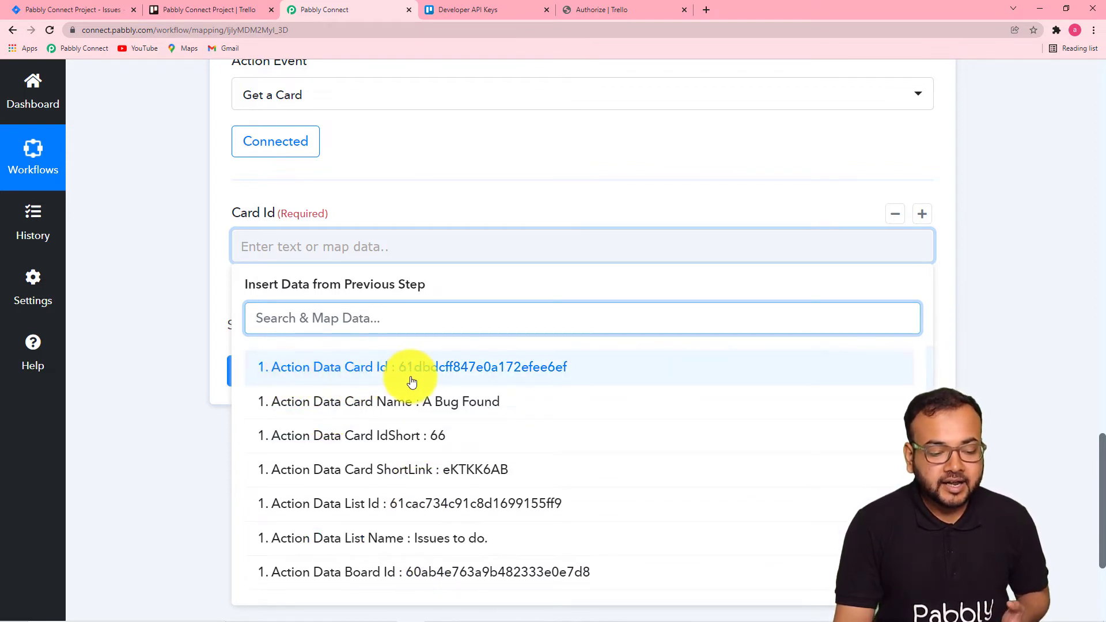
pyautogui.click(495, 369)
pyautogui.click(184, 296)
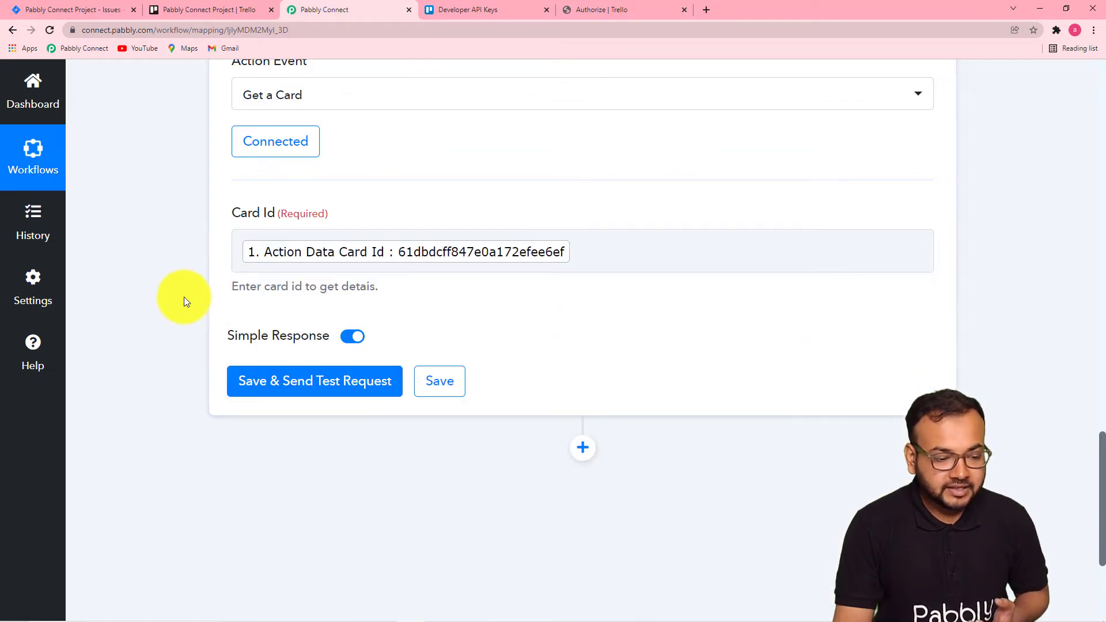
pyautogui.click(272, 382)
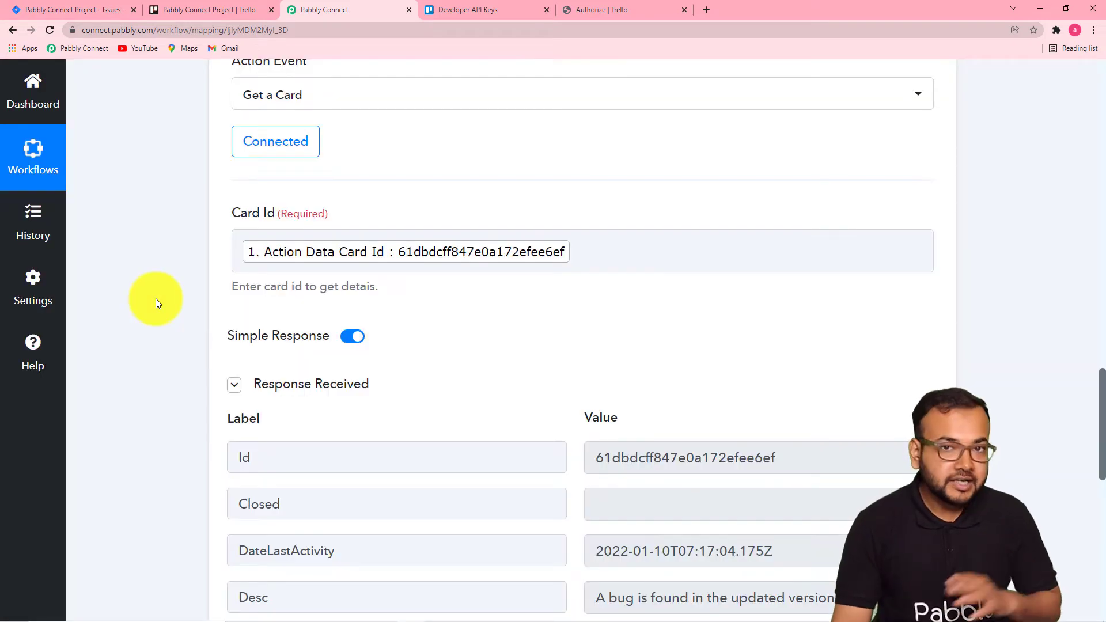
# Scroll through the test response to examine the returned card fields, including the description.
pyautogui.scroll(-1, 156, 298)
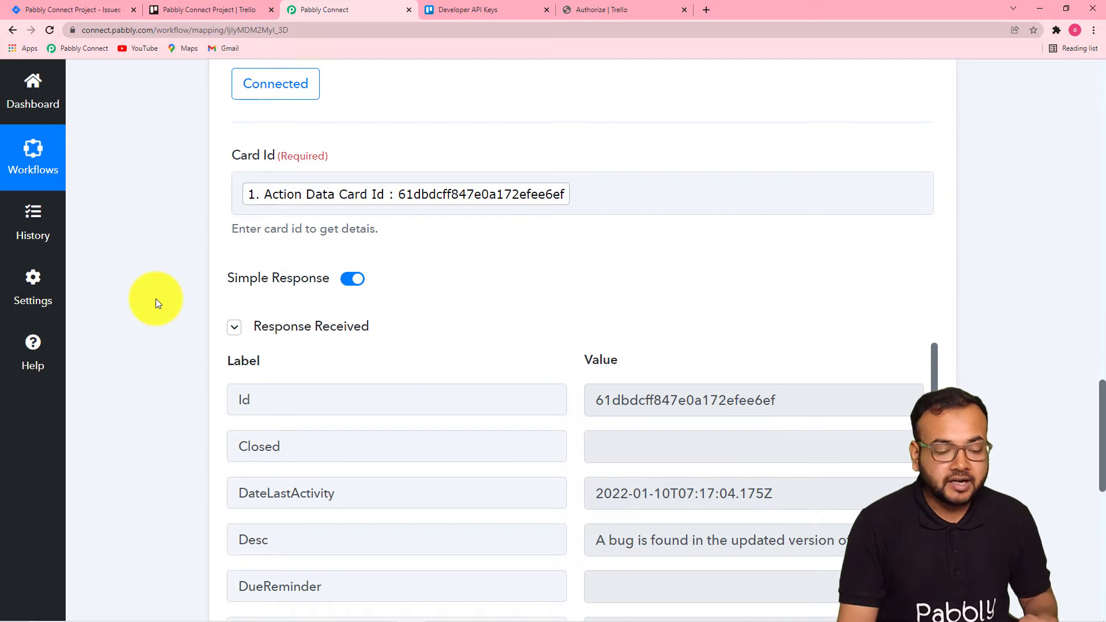
pyautogui.scroll(-5, 156, 299)
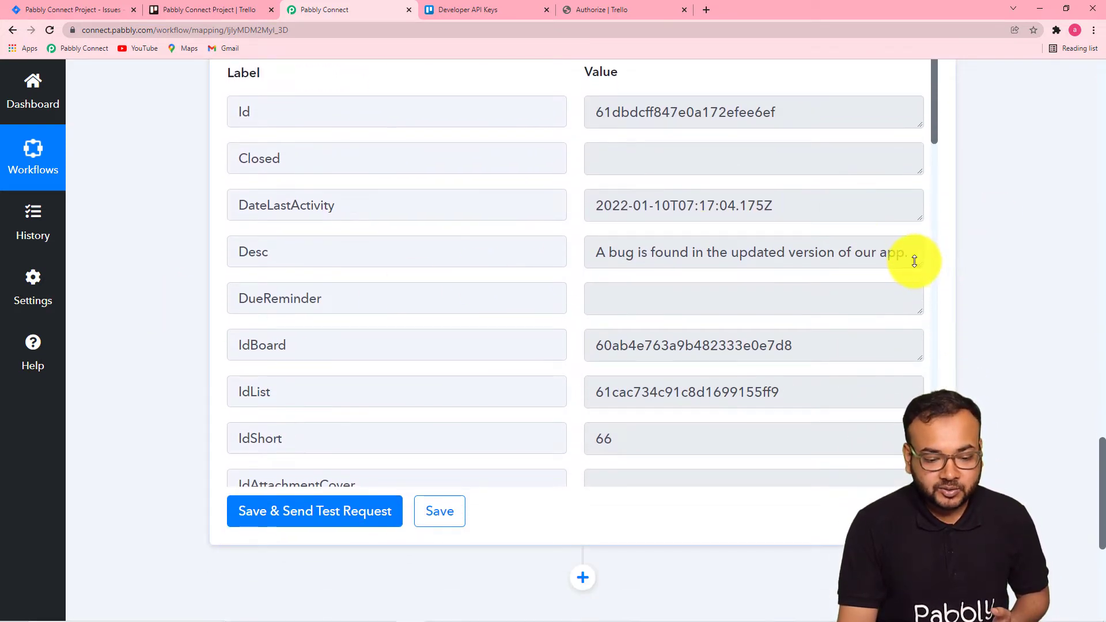
pyautogui.moveTo(919, 263); pyautogui.dragTo(921, 341)
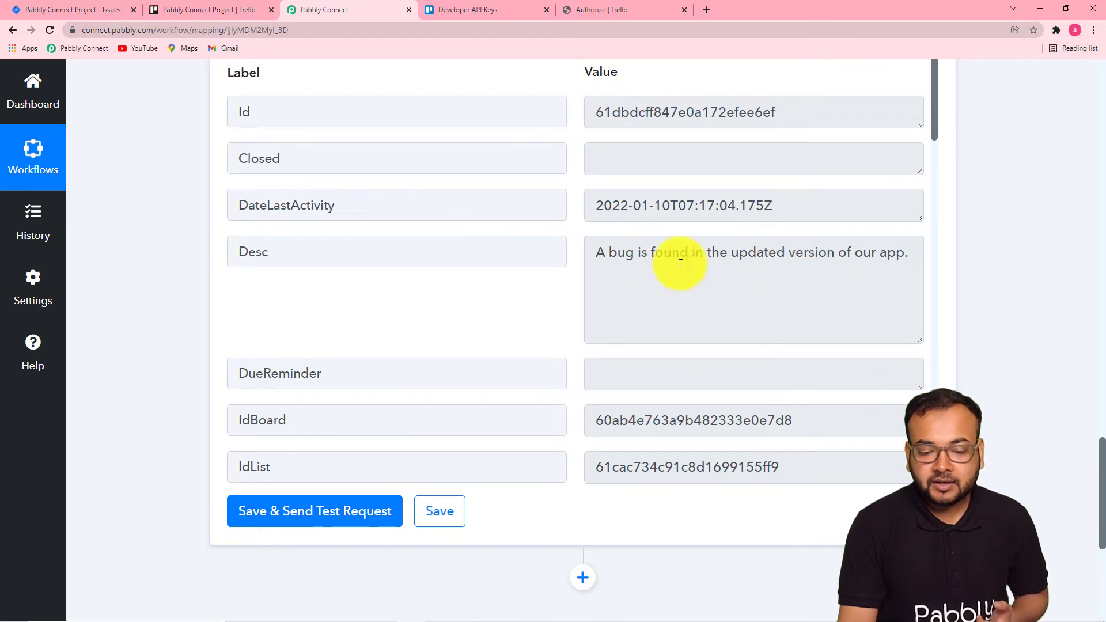
pyautogui.scroll(-1, 337, 229)
pyautogui.scroll(-2, 337, 230)
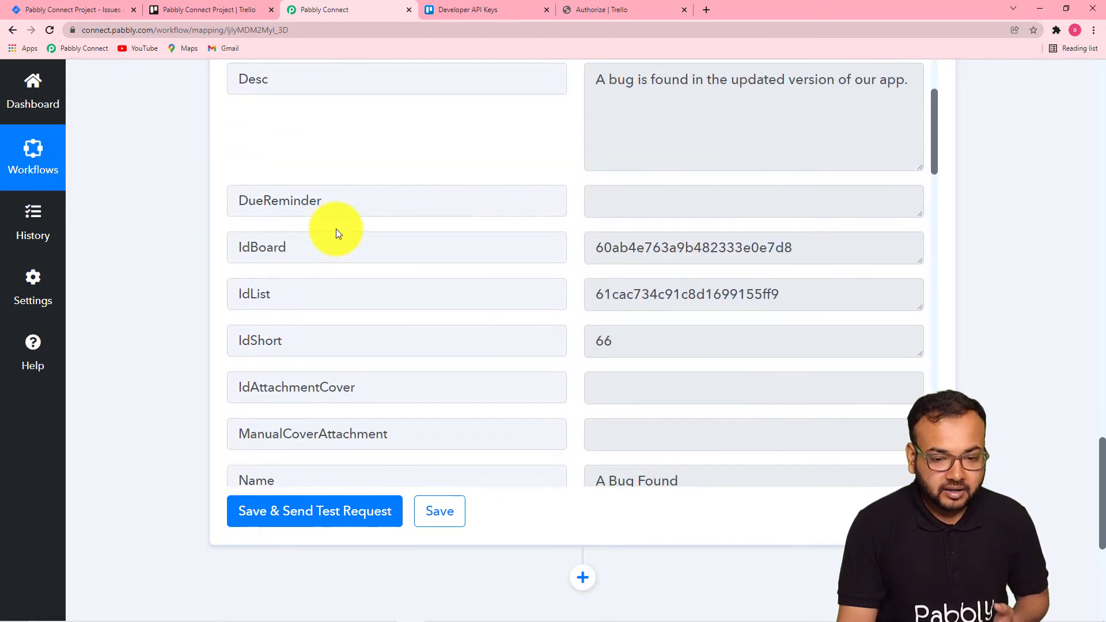
pyautogui.scroll(-2, 336, 229)
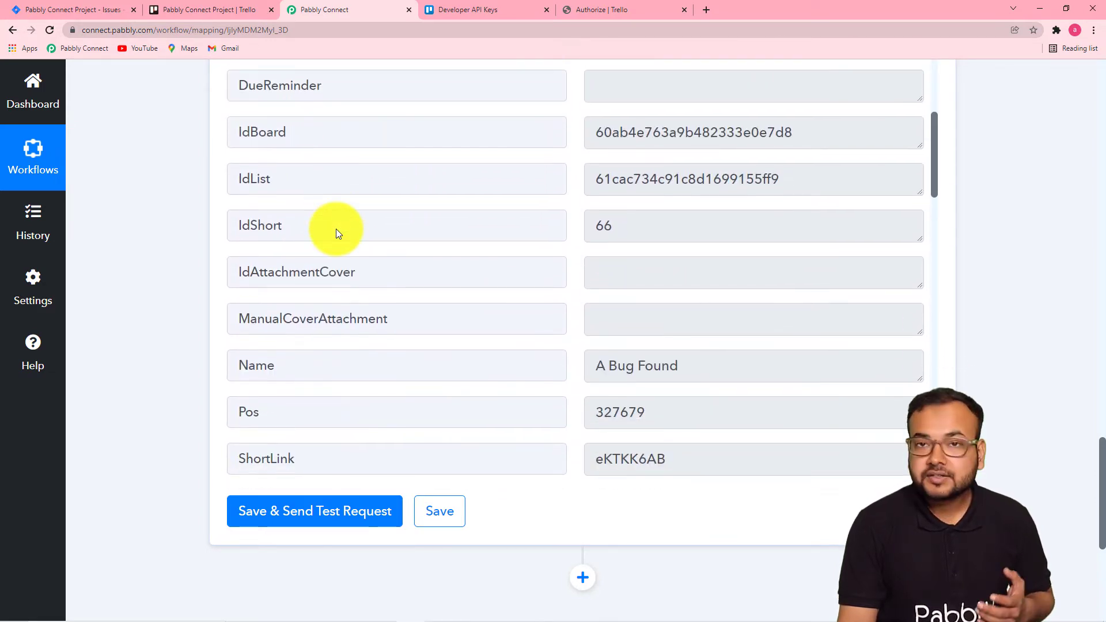
pyautogui.scroll(-1, 558, 363)
pyautogui.scroll(-3, 509, 331)
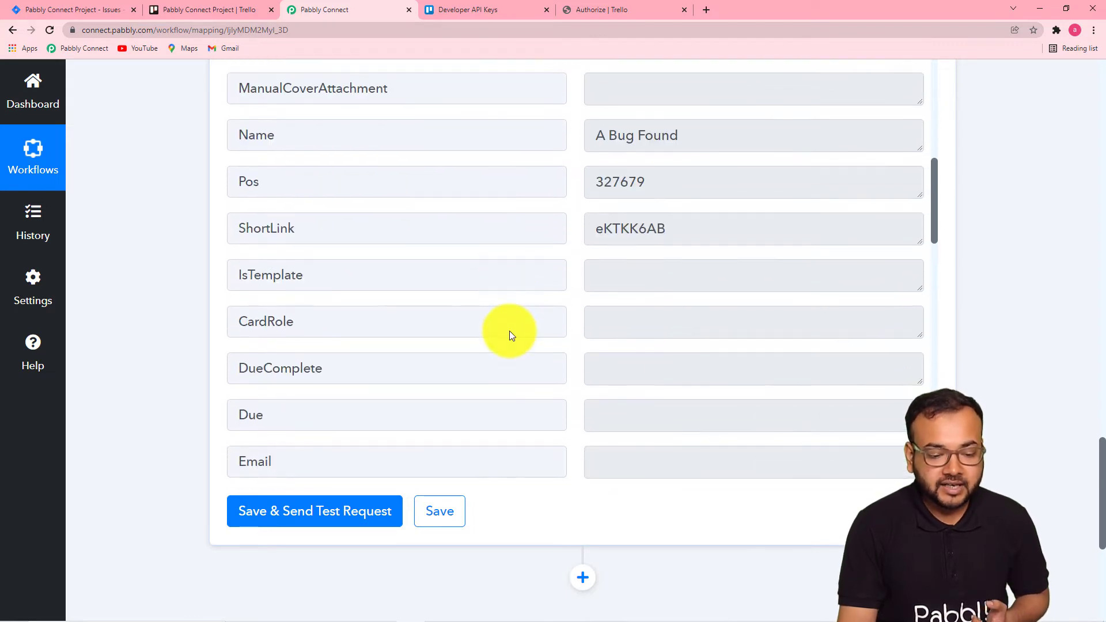
pyautogui.scroll(-6, 510, 331)
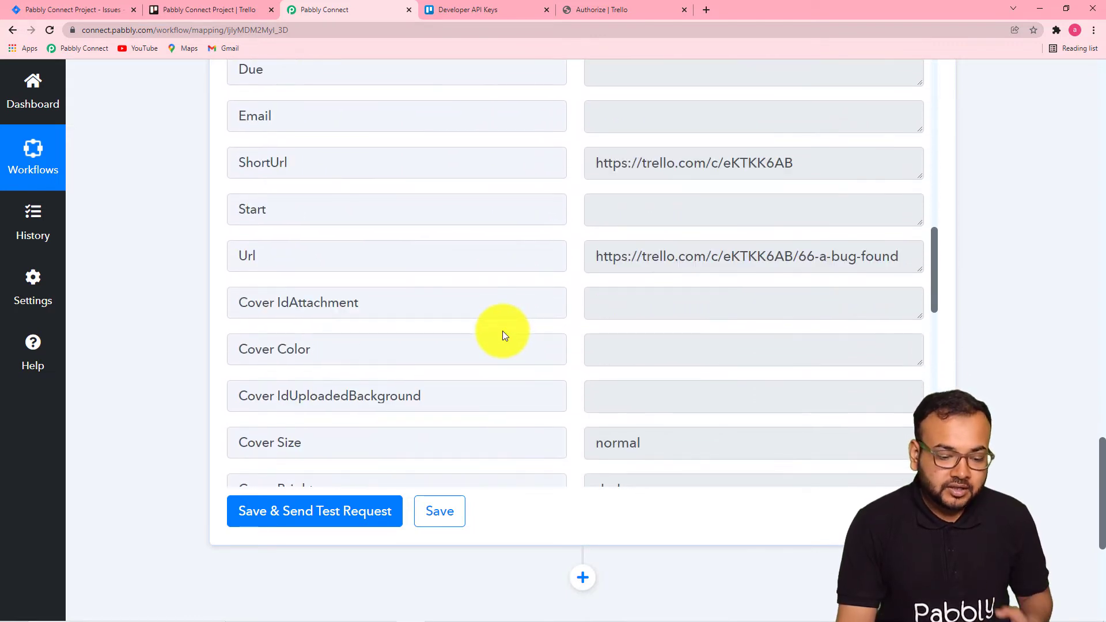
pyautogui.scroll(-5, 502, 331)
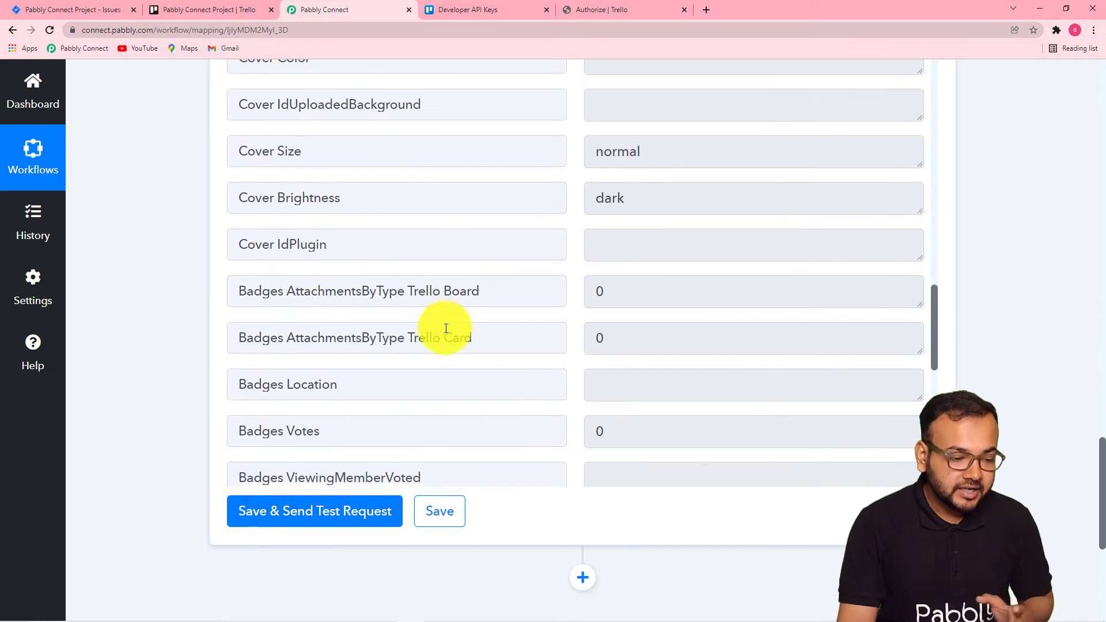
pyautogui.scroll(-3, 404, 311)
pyautogui.scroll(-2, 185, 278)
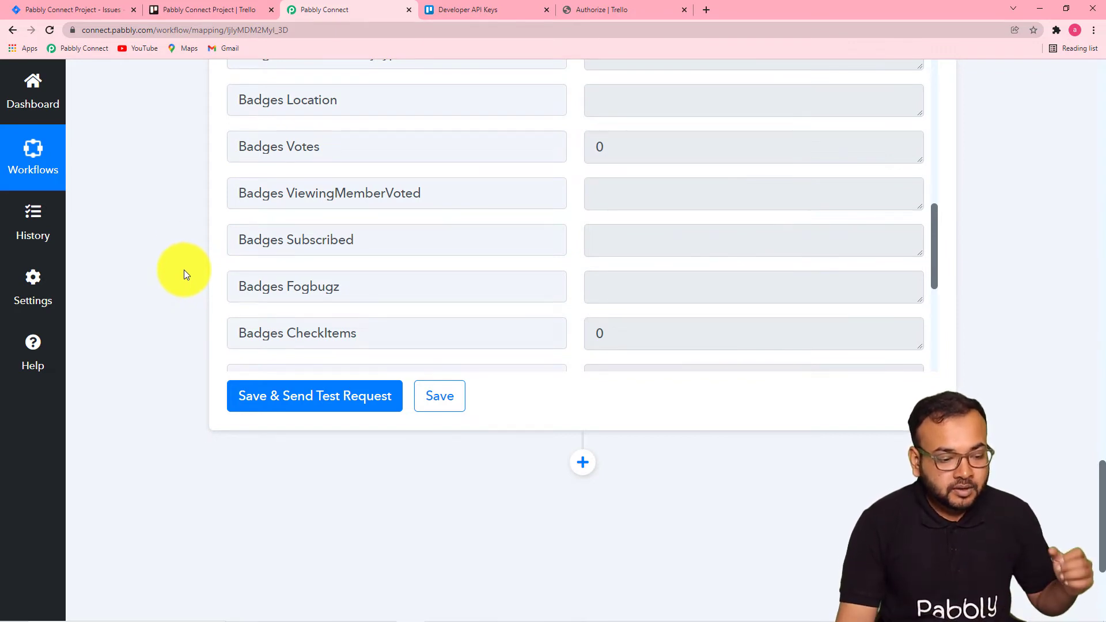
pyautogui.scroll(-1, 179, 219)
pyautogui.scroll(3, 156, 246)
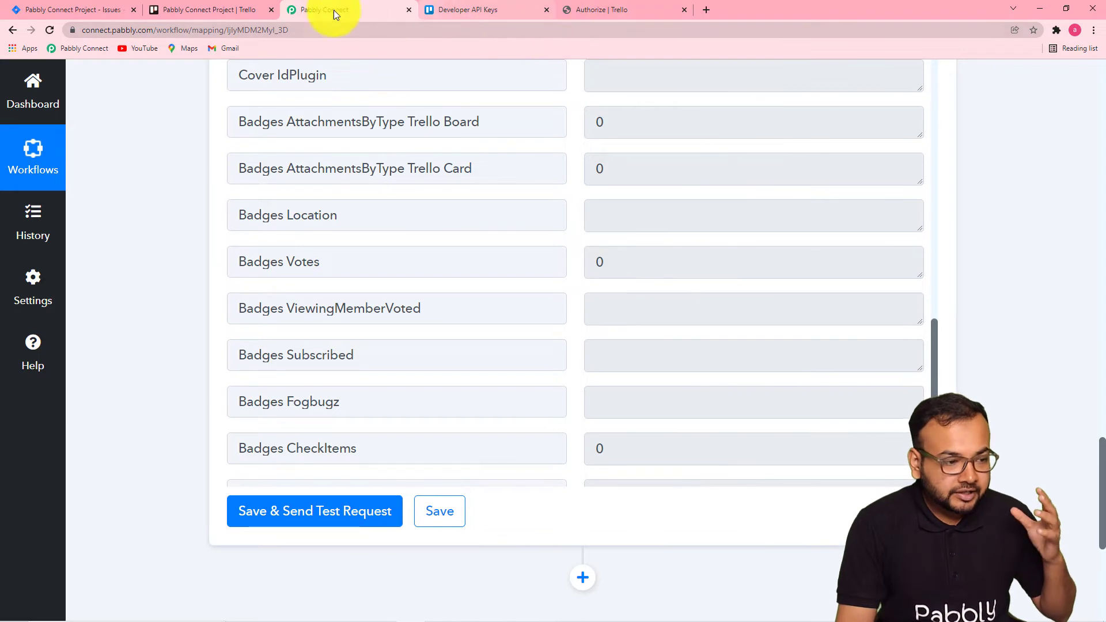
# Switch between the Trello board and the workflow to compare the card list with the step.
pyautogui.click(216, 13)
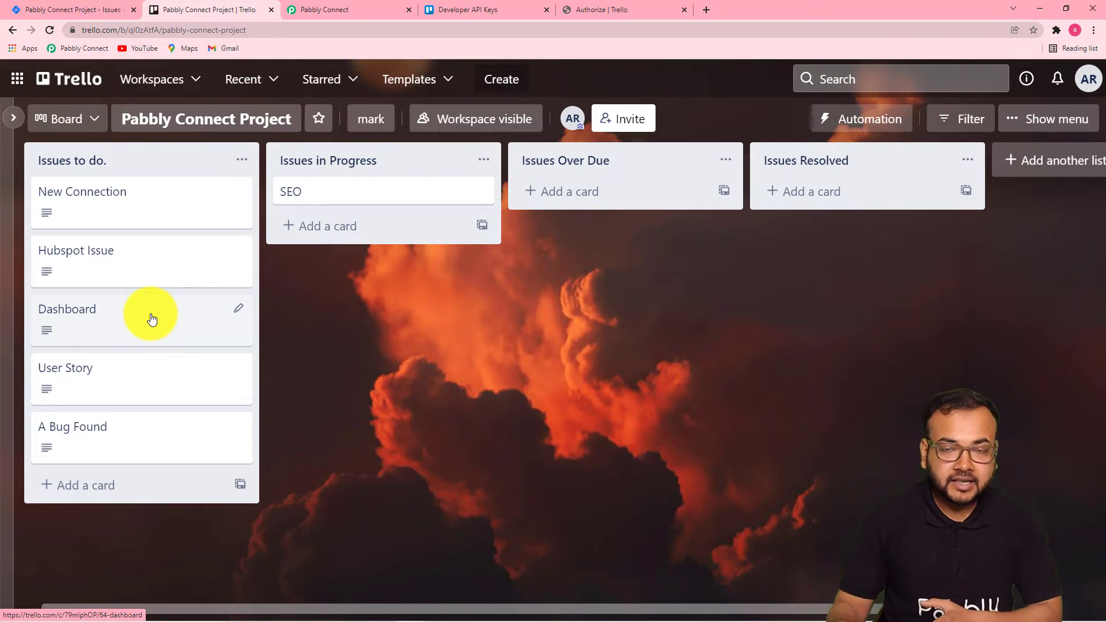
pyautogui.click(321, 12)
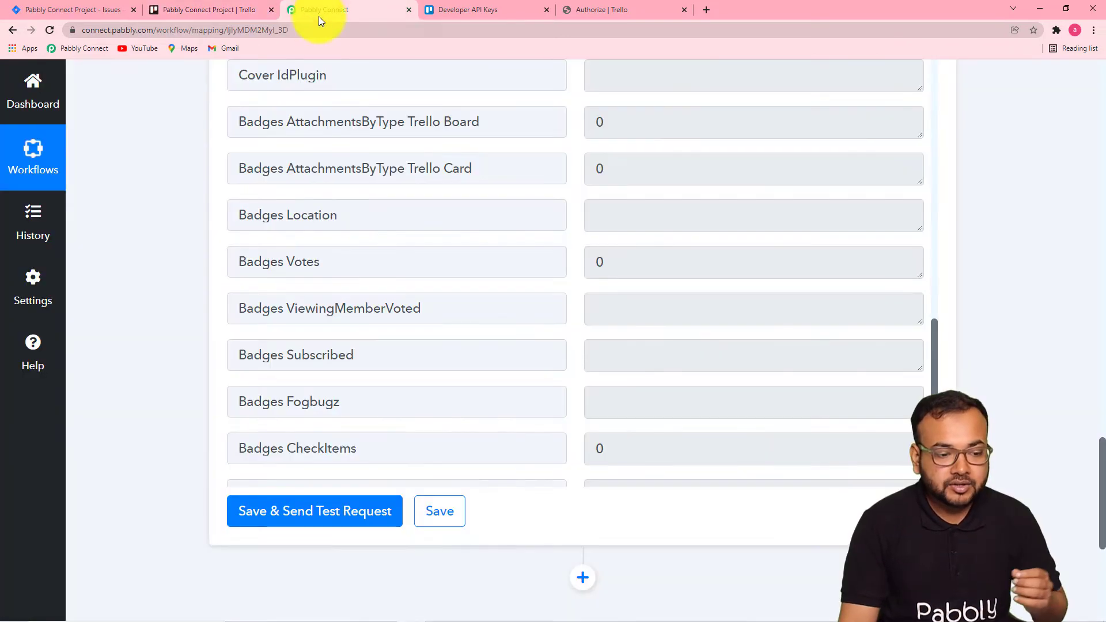
pyautogui.scroll(20, 220, 243)
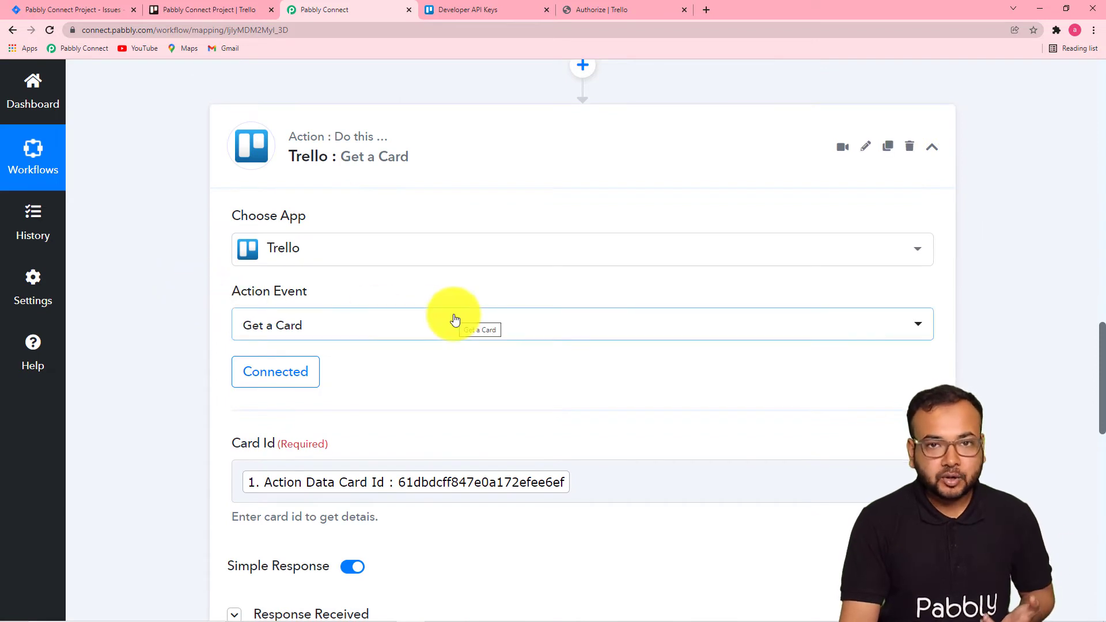
pyautogui.click(226, 12)
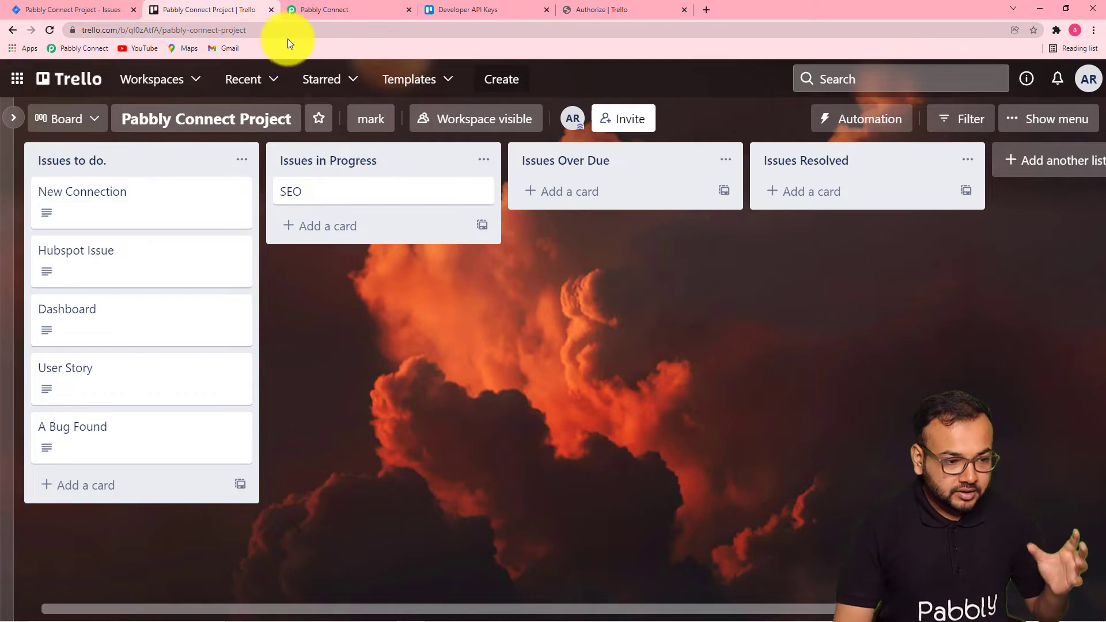
# Return to the workflow and scroll through the Get a Card step's test response to review its card fields.
pyautogui.click(303, 11)
pyautogui.scroll(-10, 317, 288)
pyautogui.scroll(1, 317, 291)
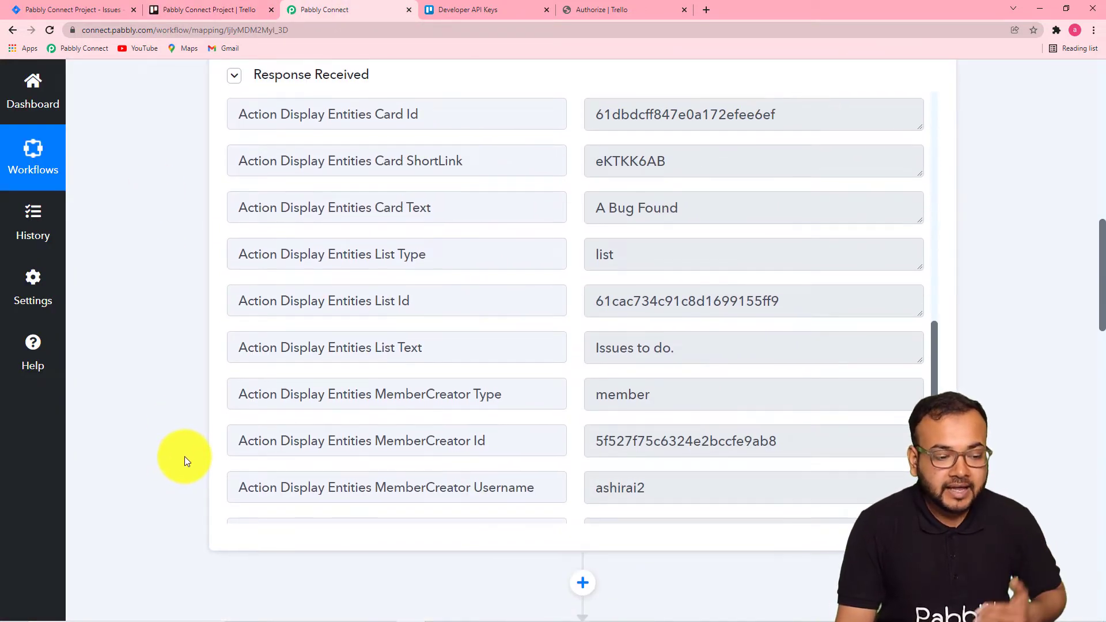
pyautogui.scroll(-12, 185, 457)
pyautogui.scroll(-10, 184, 456)
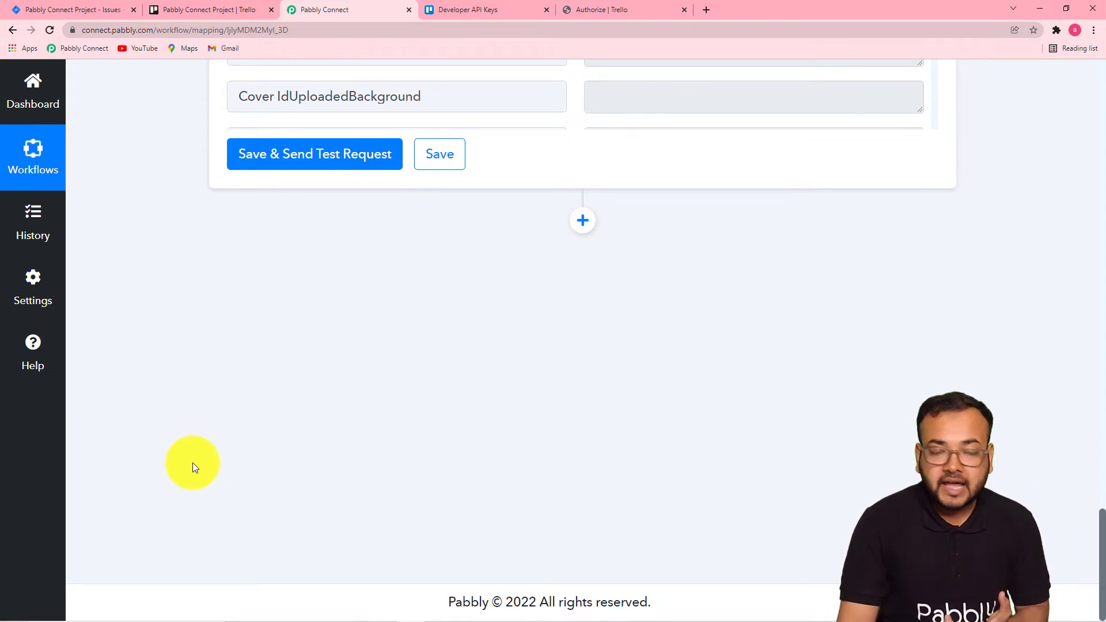
pyautogui.scroll(4, 192, 462)
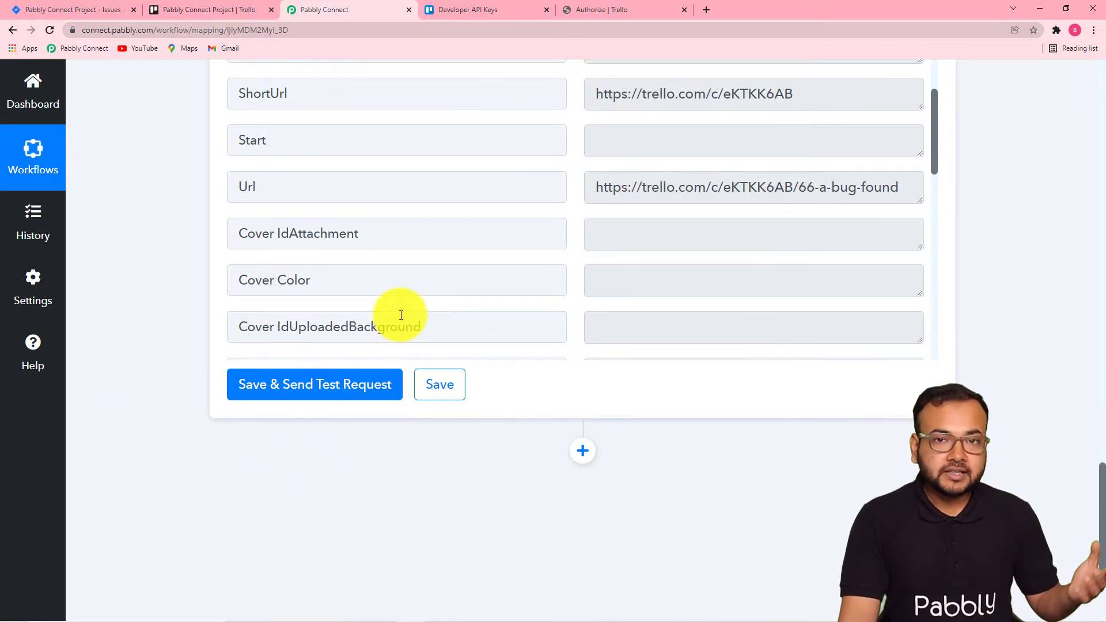
pyautogui.scroll(1, 345, 305)
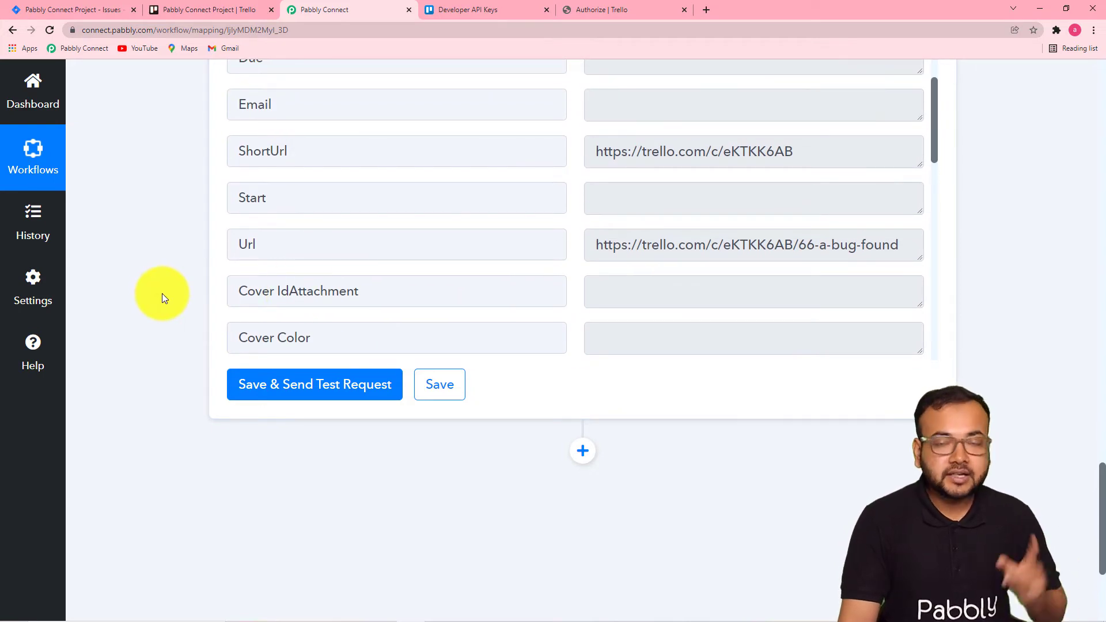
pyautogui.scroll(1, 161, 293)
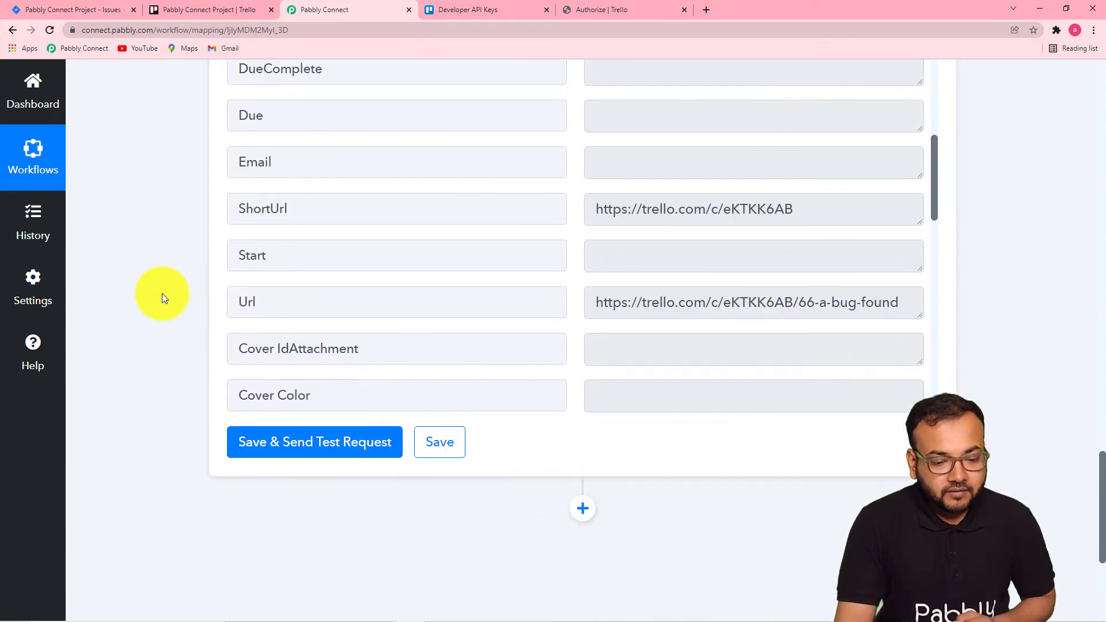
pyautogui.scroll(-2, 162, 293)
pyautogui.scroll(3, 162, 294)
pyautogui.scroll(-2, 162, 294)
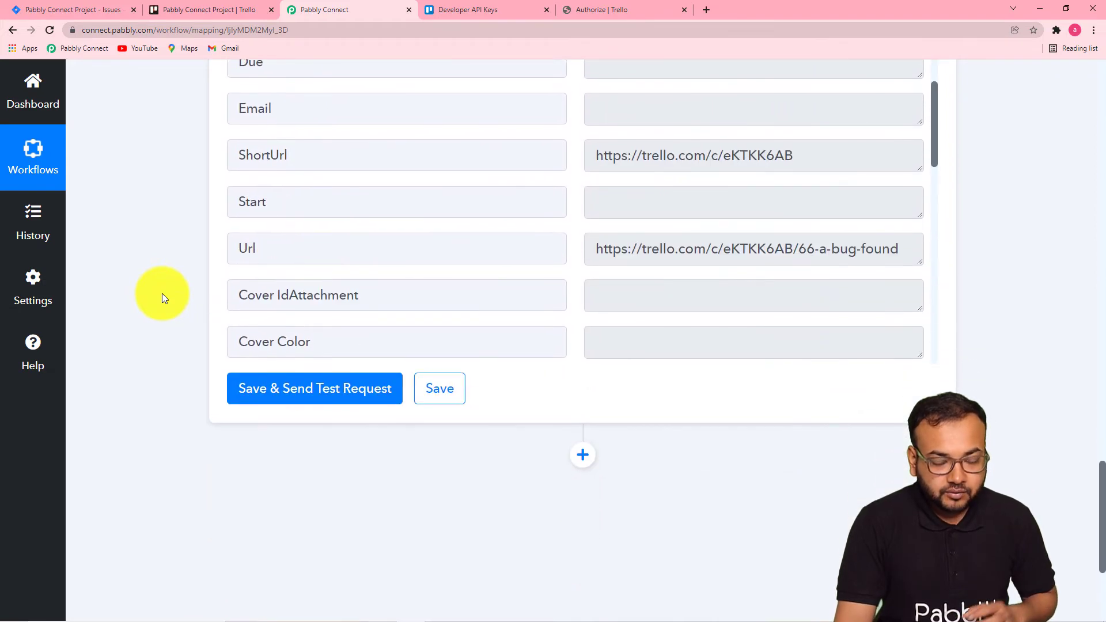
pyautogui.scroll(4, 163, 294)
pyautogui.scroll(12, 161, 293)
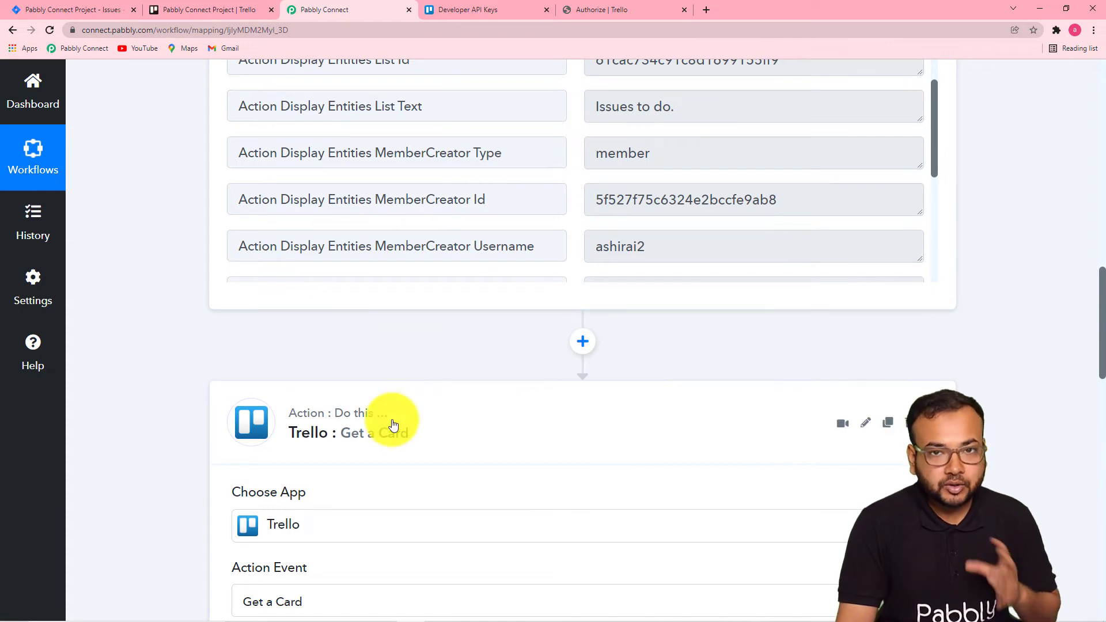
# Insert a Filter by Pabbly step between the New Card trigger and the Get a Card action.
pyautogui.click(581, 344)
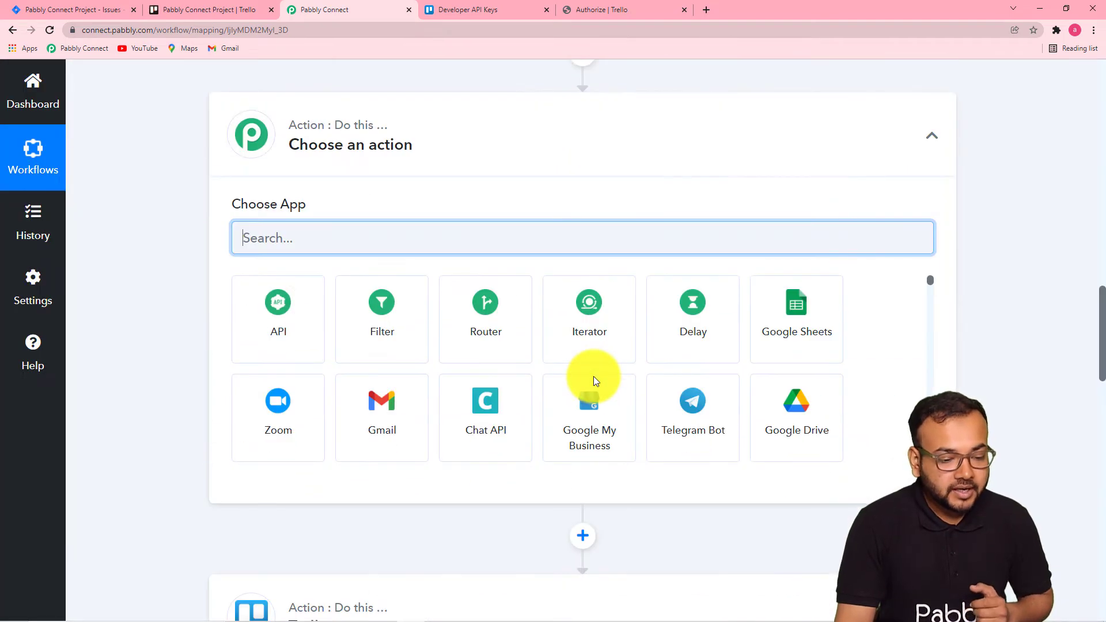
pyautogui.click(401, 339)
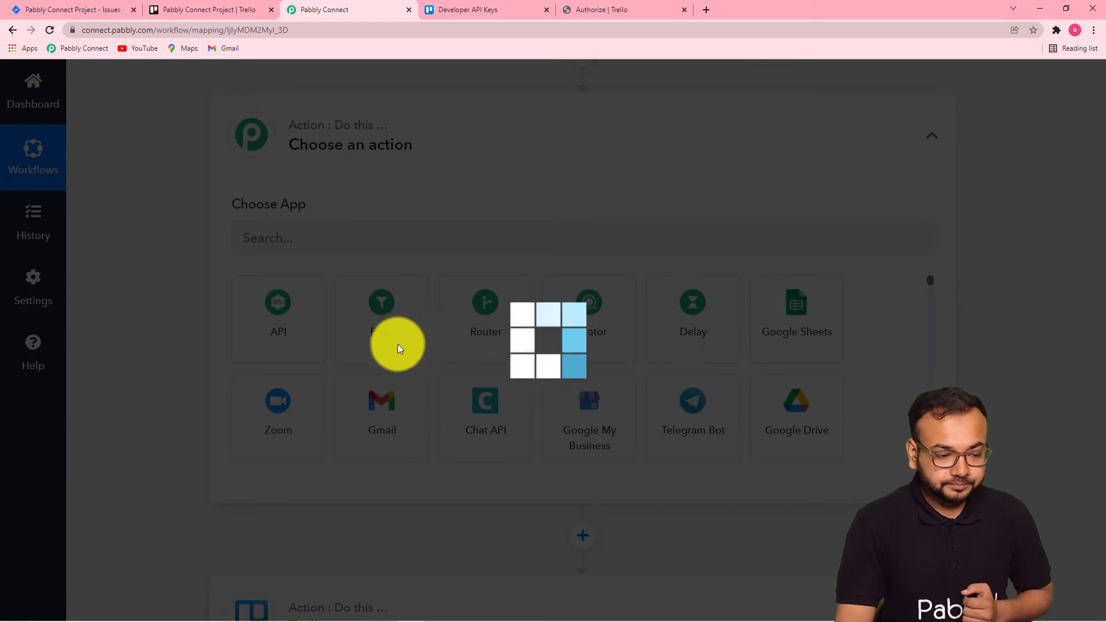
pyautogui.scroll(-2, 167, 322)
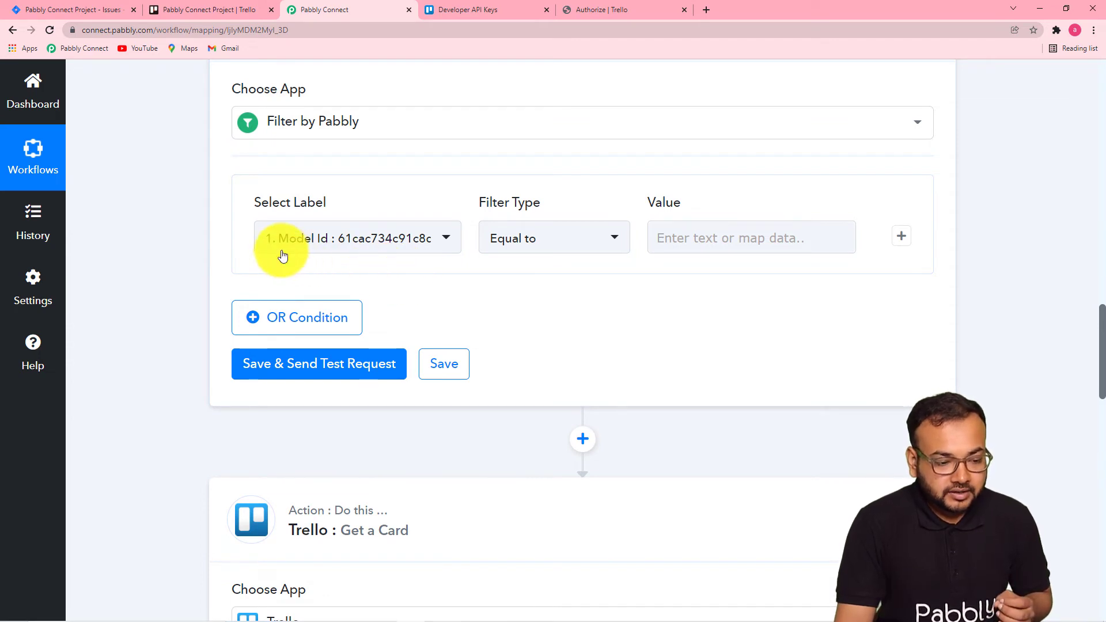
pyautogui.click(443, 245)
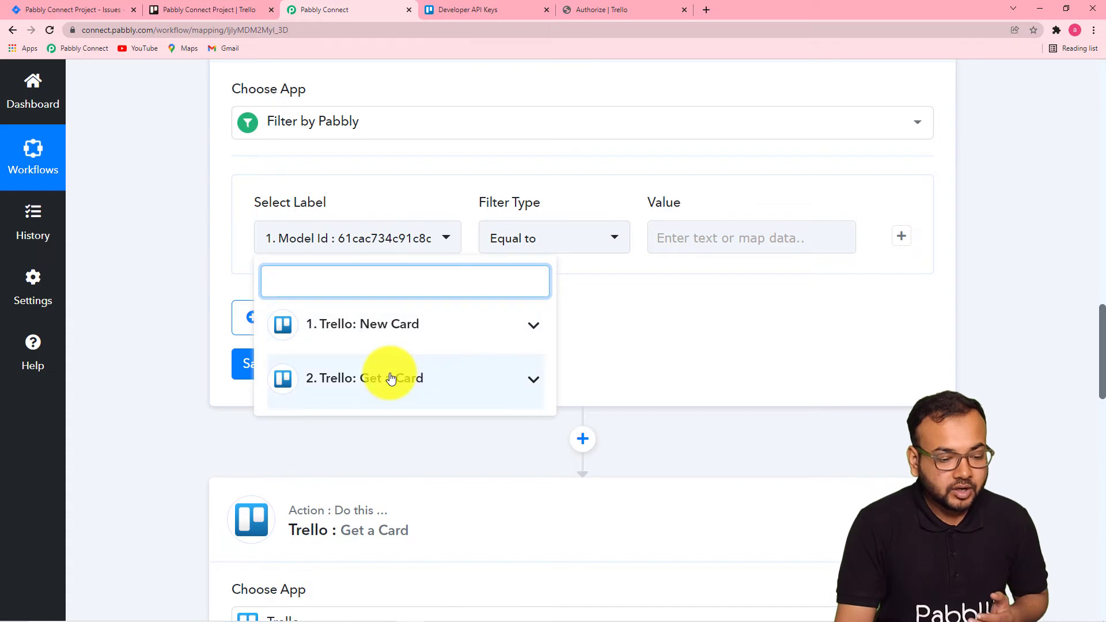
pyautogui.click(432, 342)
pyautogui.click(167, 234)
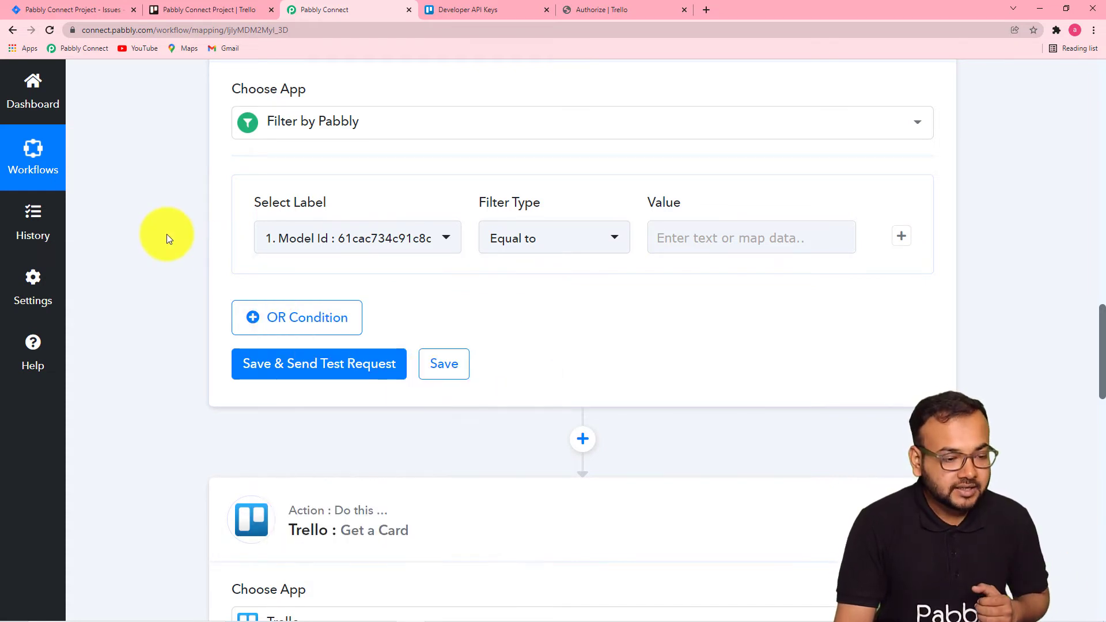
# Set the filter's label to the New Card trigger's Action Type field.
pyautogui.scroll(10, 167, 234)
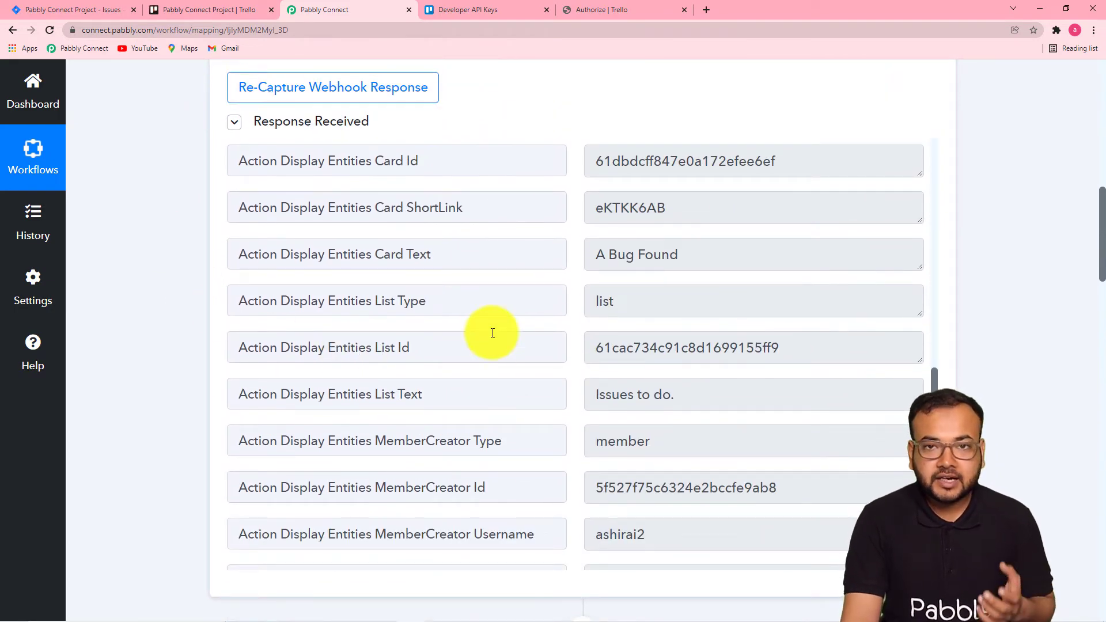
pyautogui.scroll(10, 492, 333)
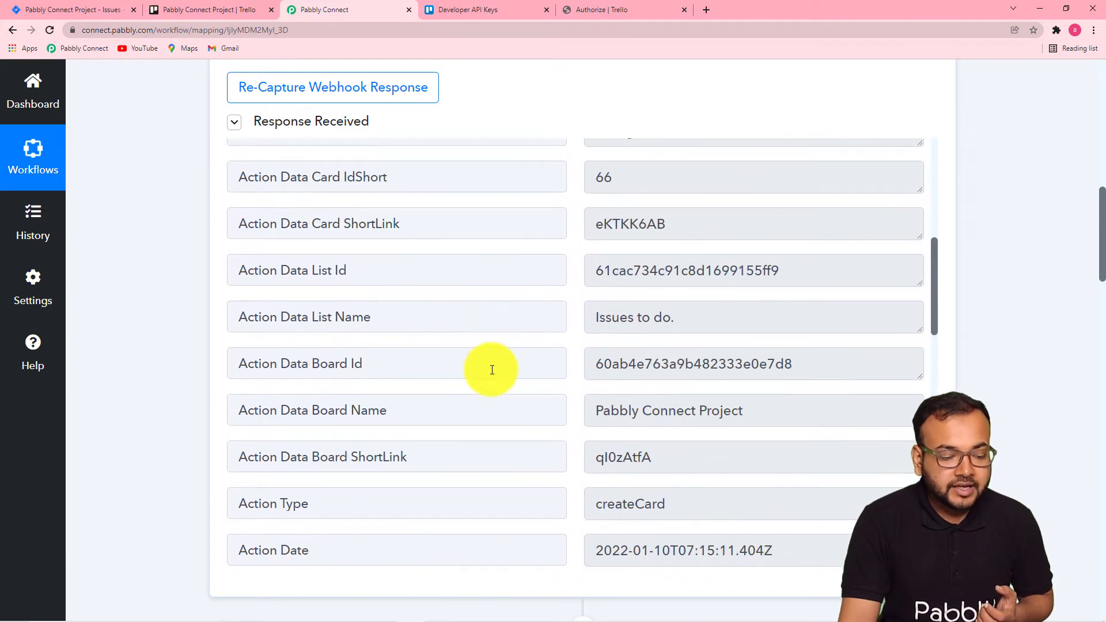
pyautogui.scroll(-2, 491, 370)
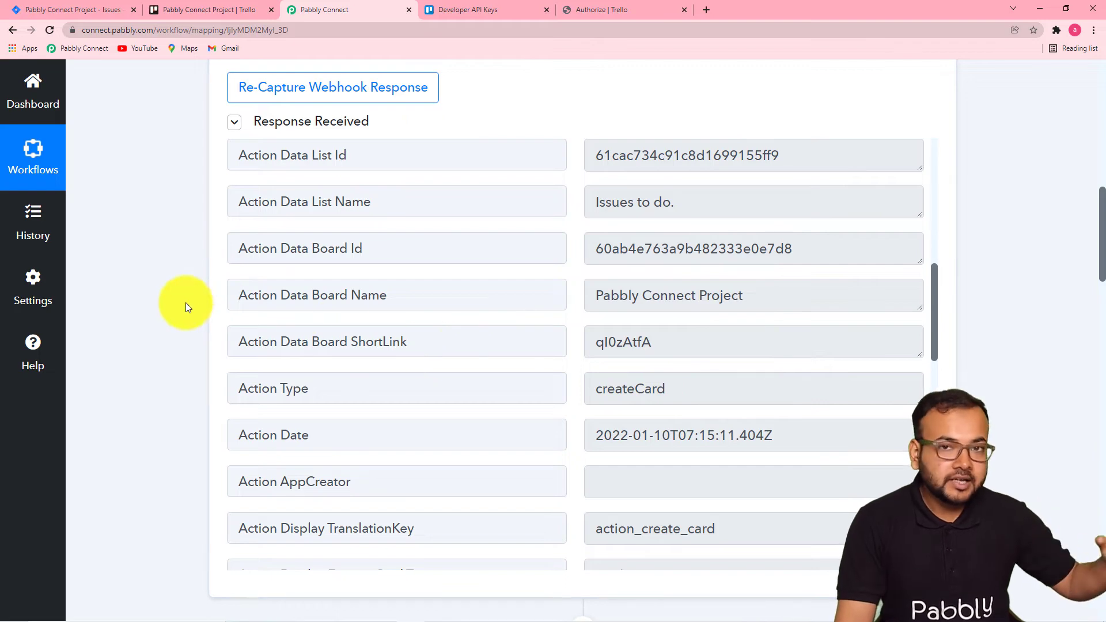
pyautogui.scroll(-5, 185, 302)
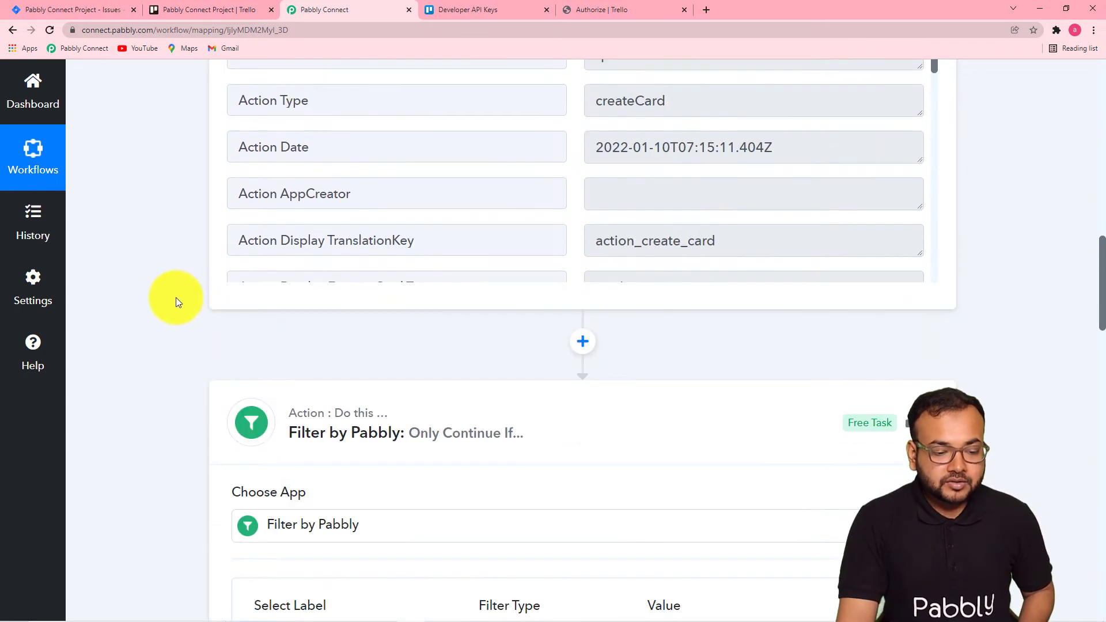
pyautogui.scroll(-2, 353, 409)
pyautogui.scroll(-7, 353, 408)
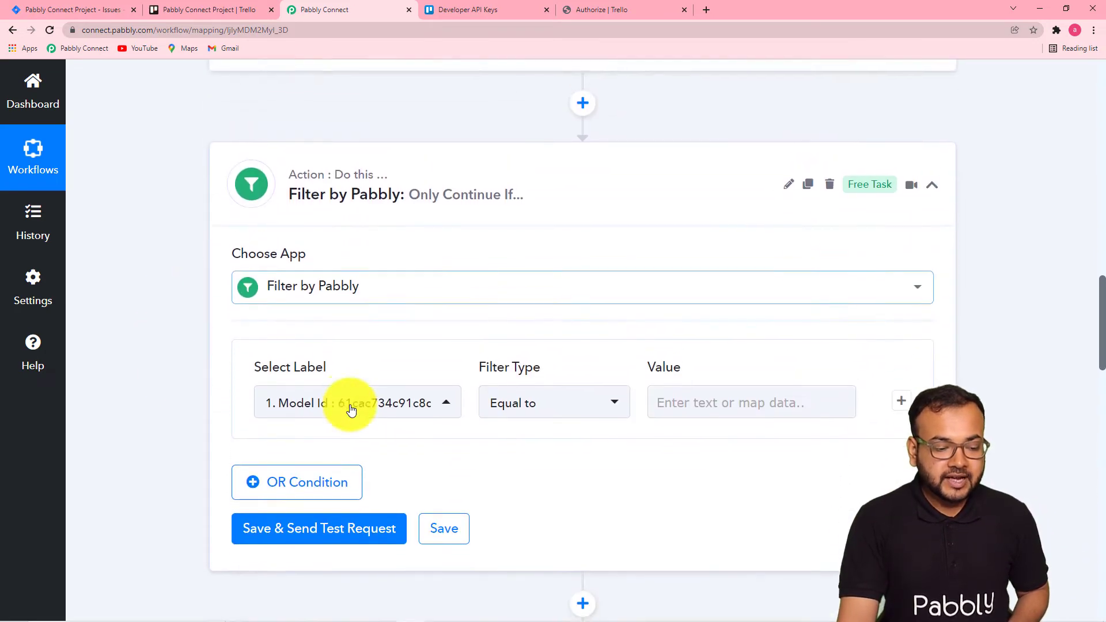
pyautogui.click(366, 125)
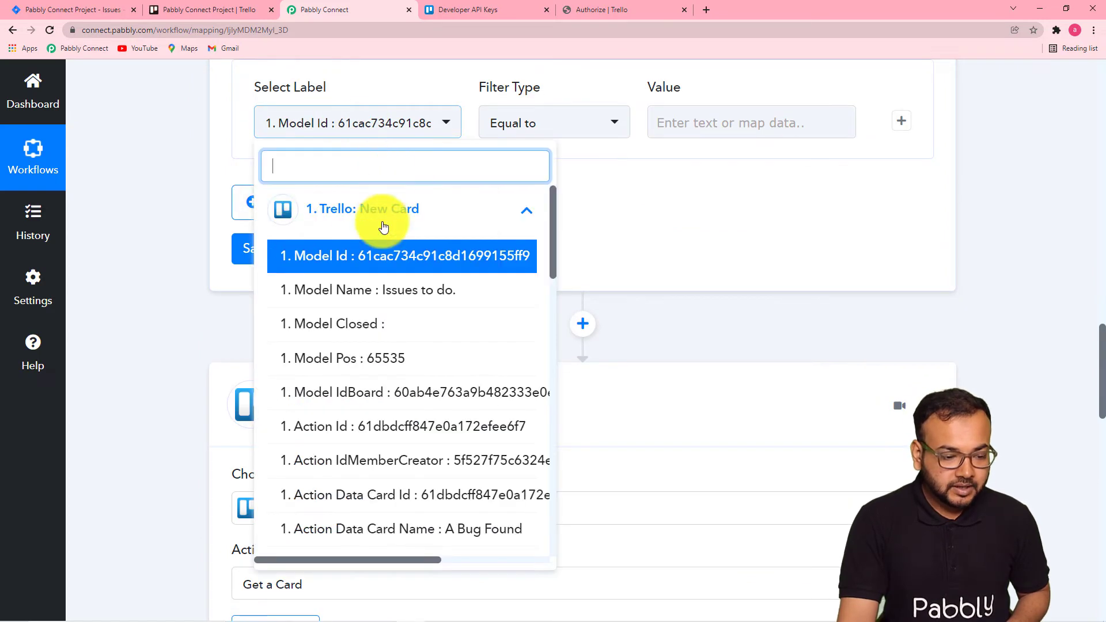
pyautogui.scroll(-4, 363, 353)
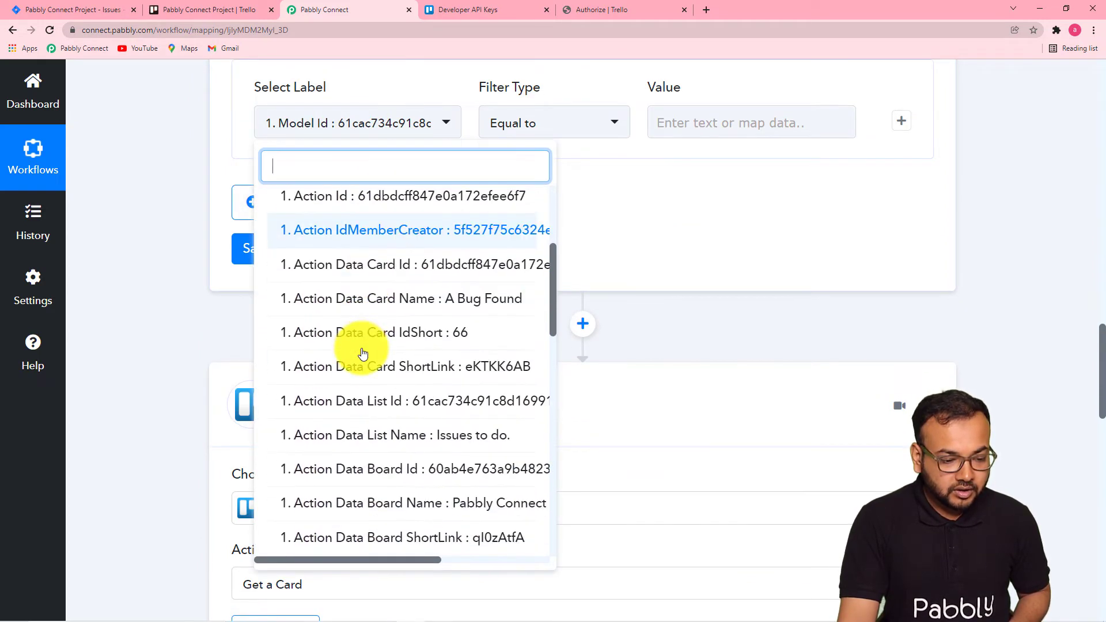
pyautogui.scroll(-2, 363, 353)
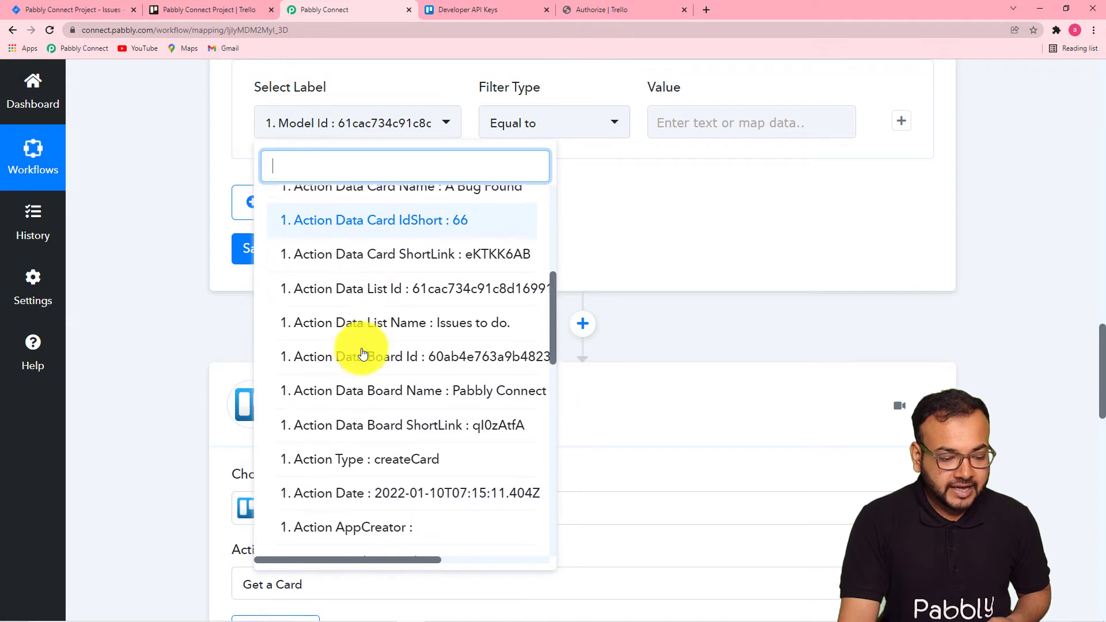
pyautogui.click(400, 468)
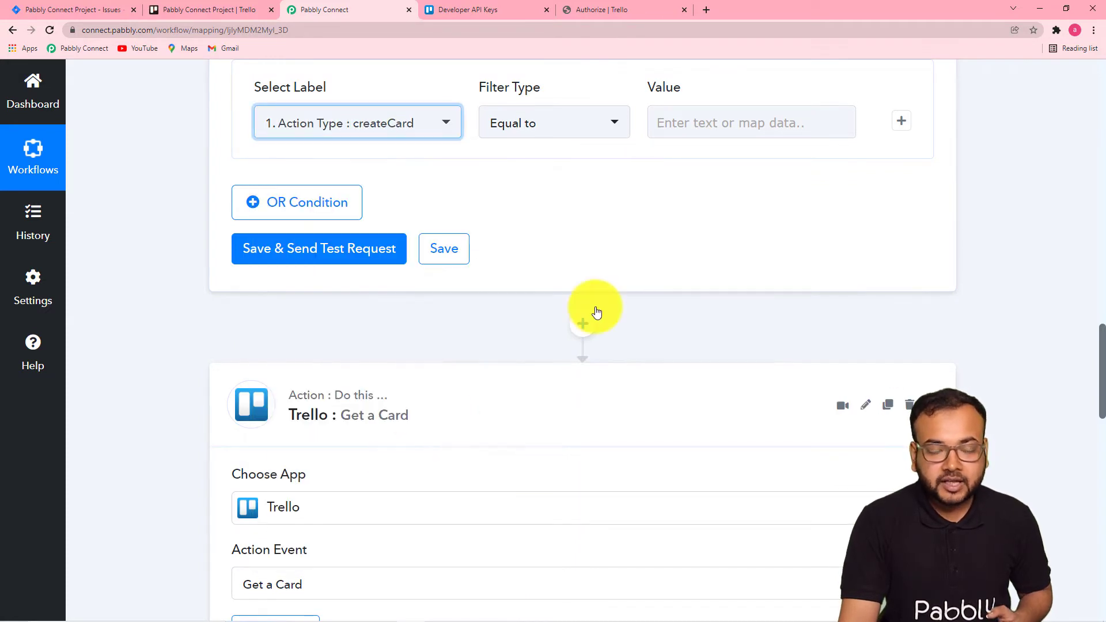
# Make the filter condition Equal to createCard, then save and send a test request.
pyautogui.click(539, 131)
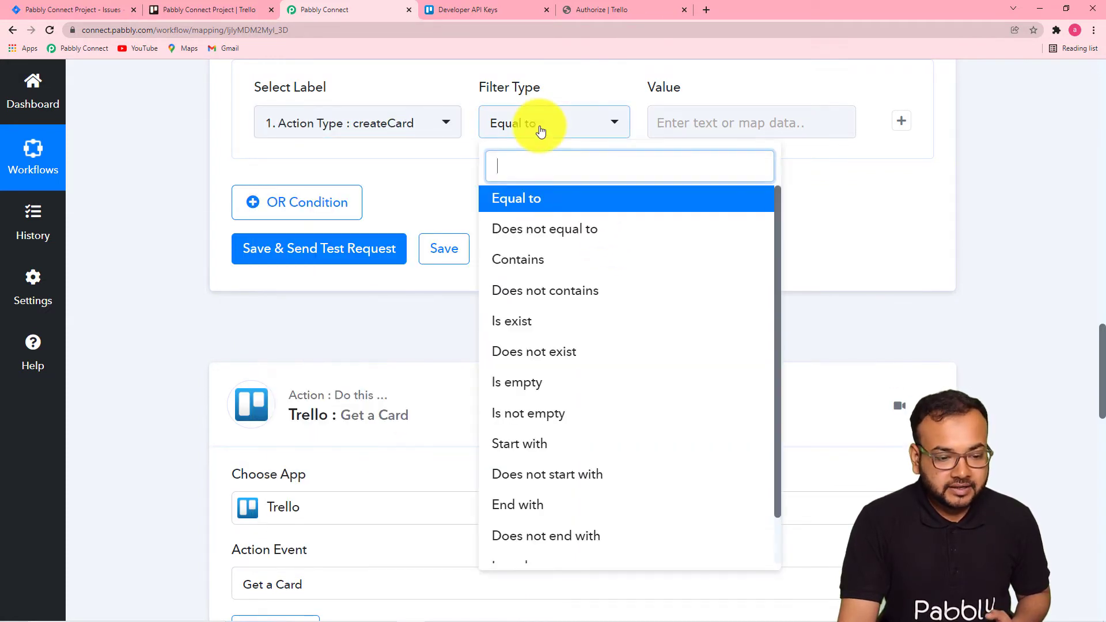
pyautogui.click(525, 202)
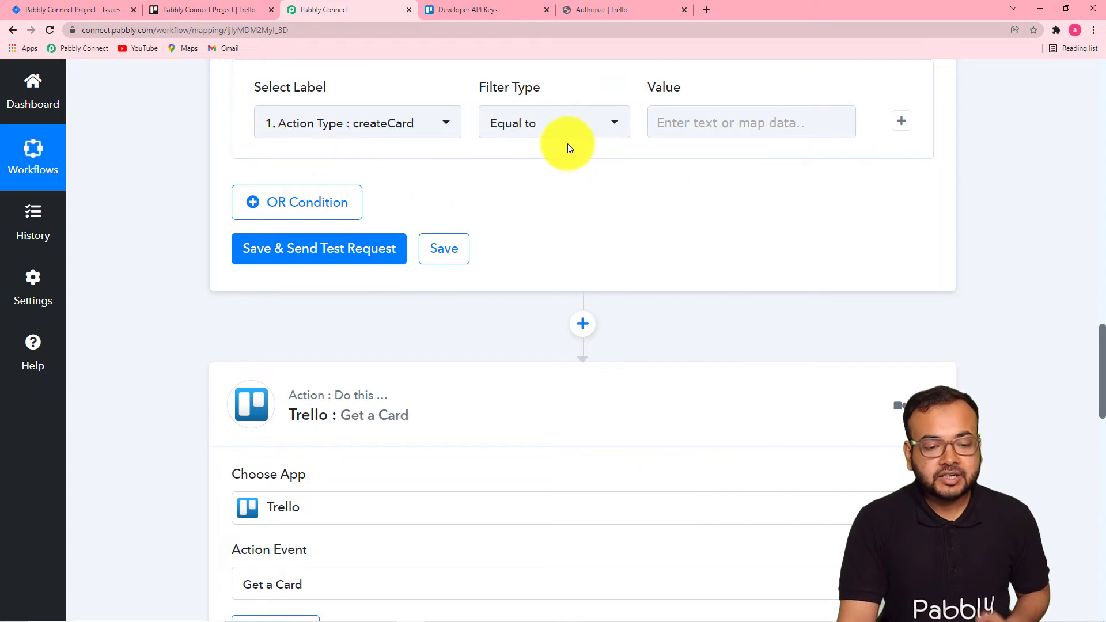
pyautogui.click(688, 124)
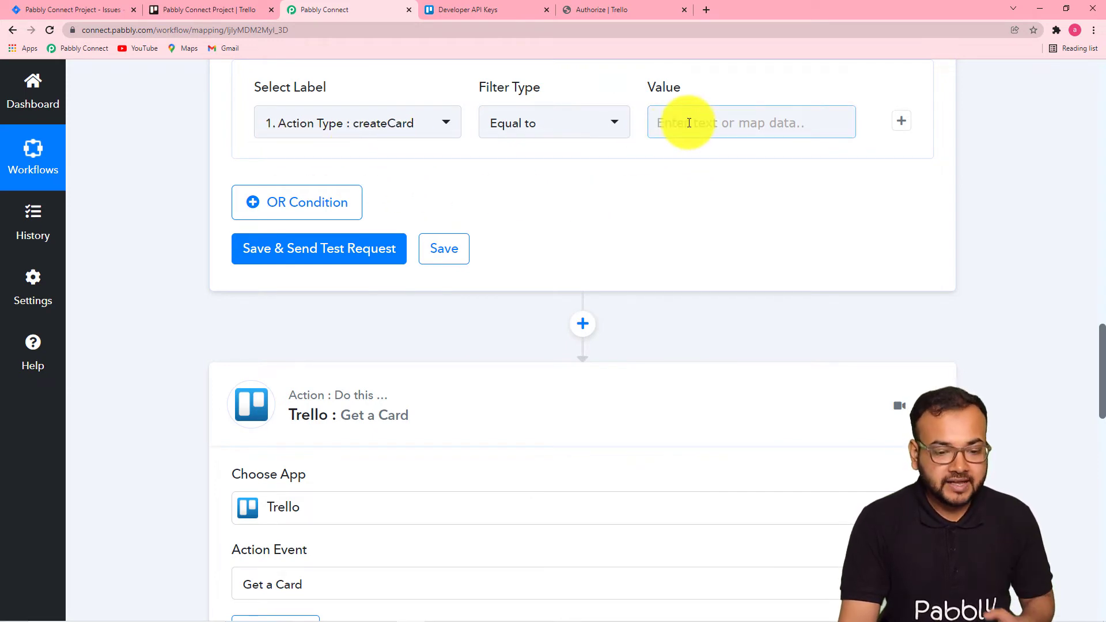
pyautogui.click(688, 123)
pyautogui.write('create')
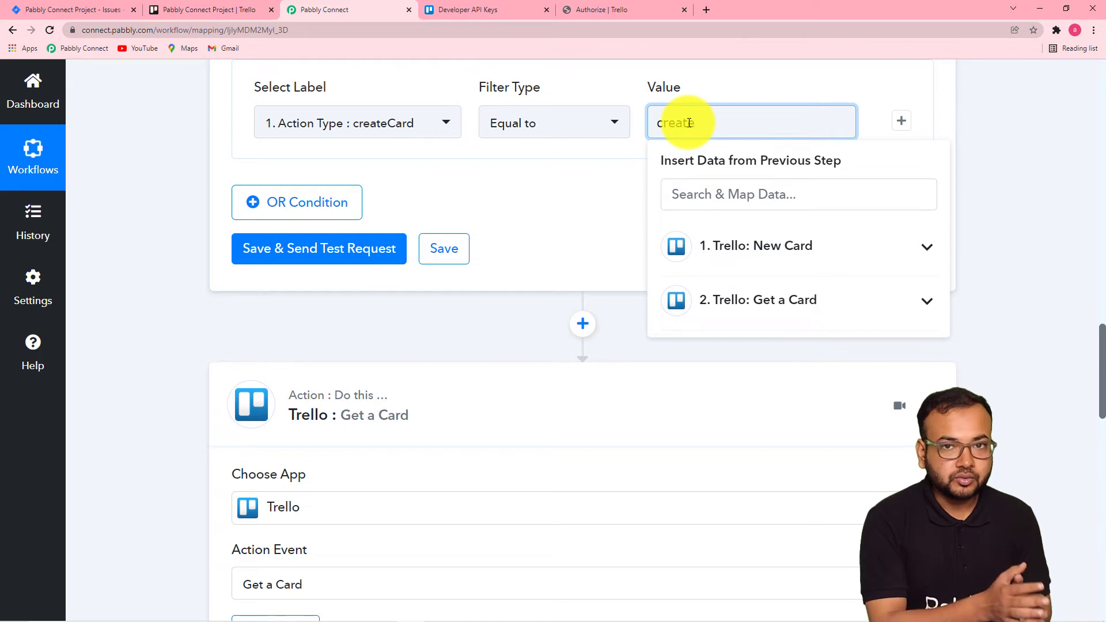
pyautogui.write('C')
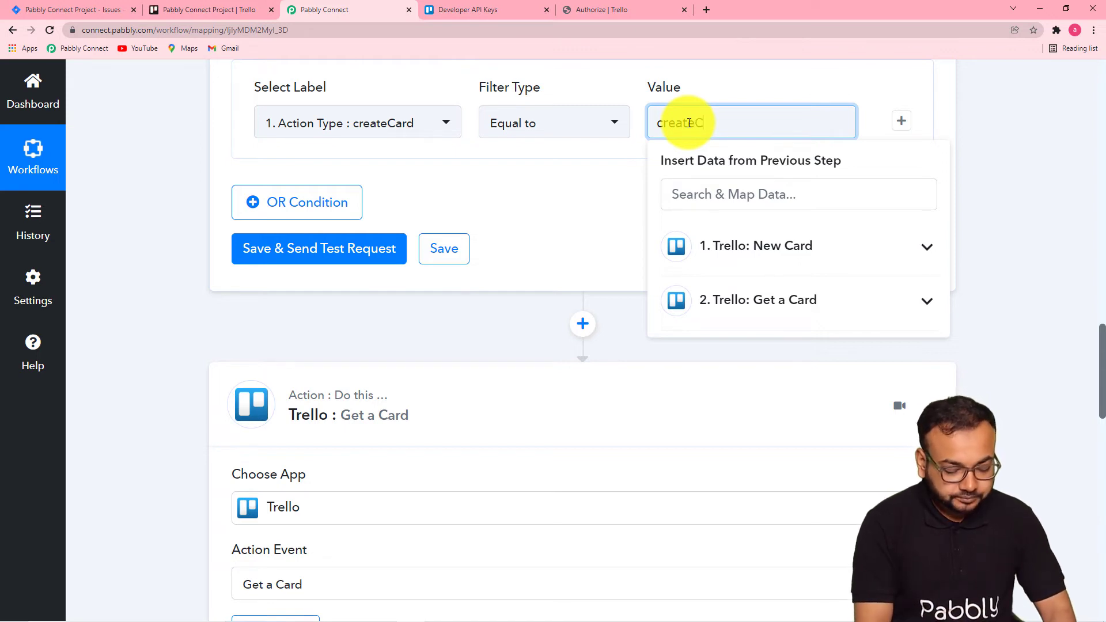
pyautogui.write('ard')
pyautogui.click(625, 191)
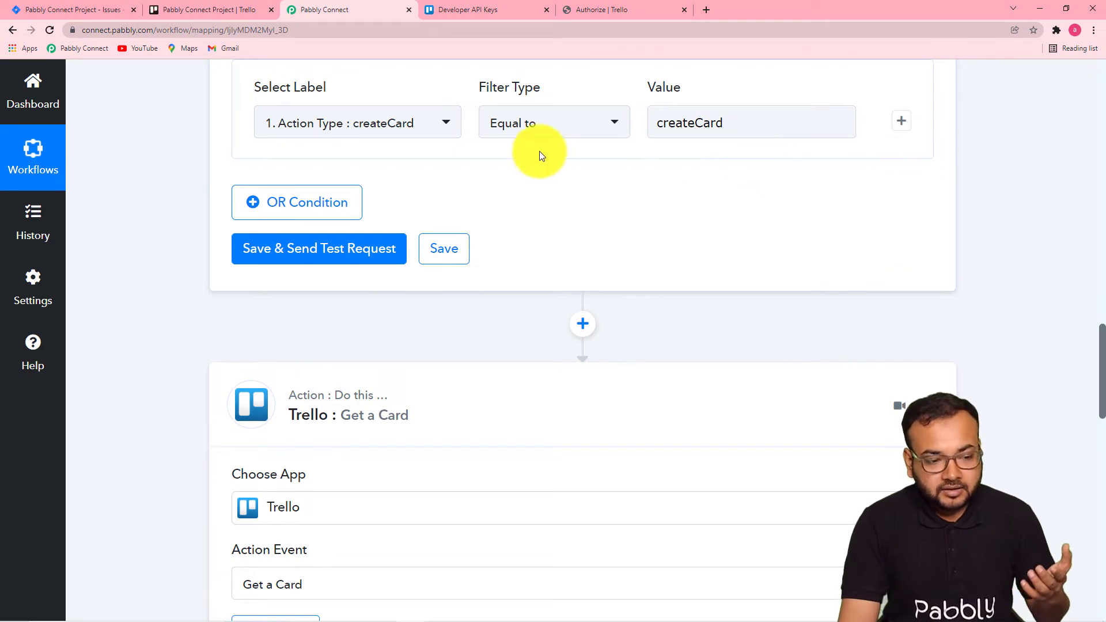
pyautogui.click(301, 255)
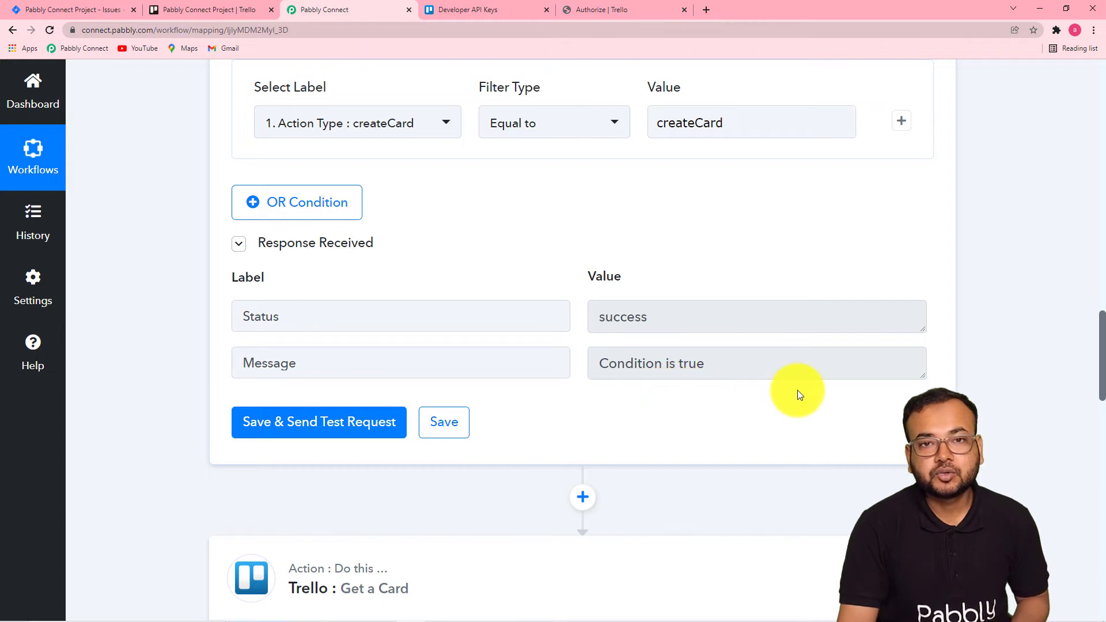
# Switch to the Trello board and back, then review the trigger's response fields around Action Type.
pyautogui.scroll(1, 172, 268)
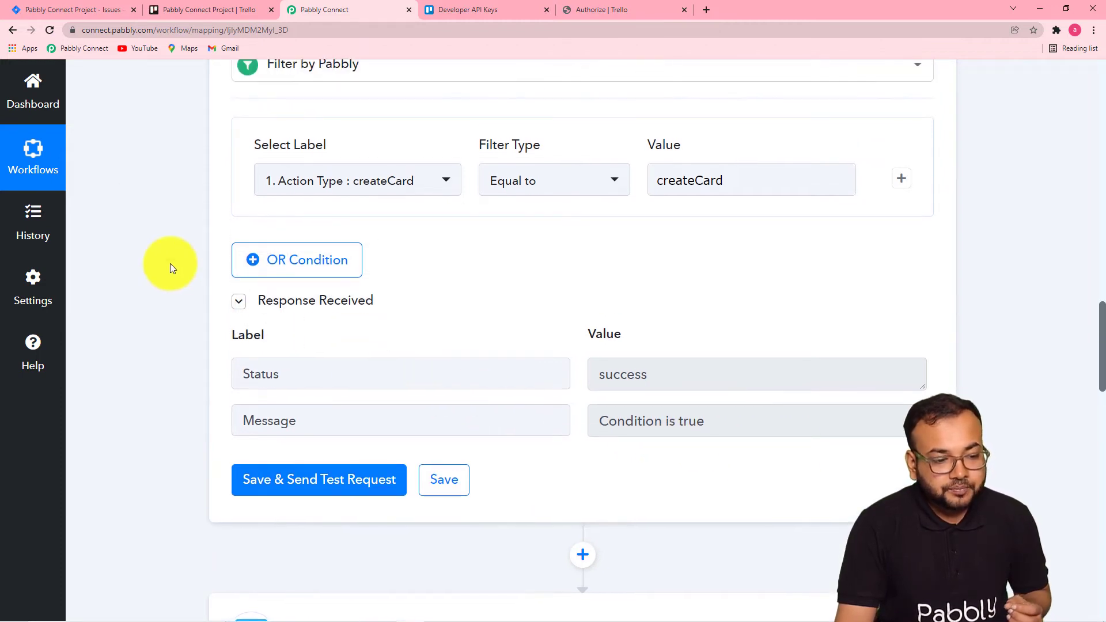
pyautogui.scroll(1, 171, 264)
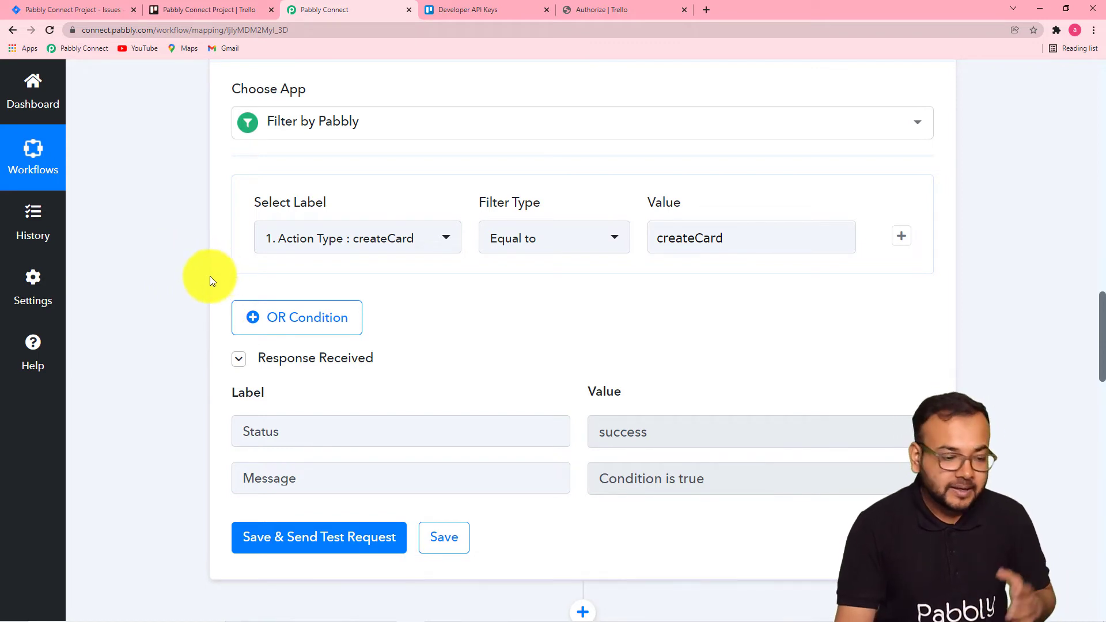
pyautogui.click(192, 11)
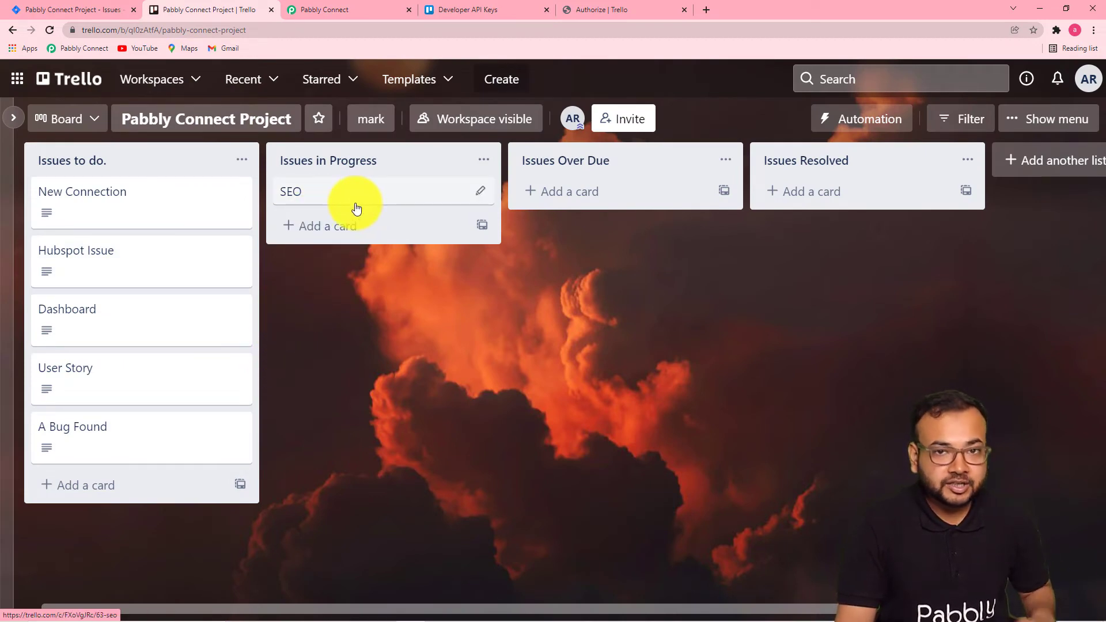
pyautogui.click(336, 16)
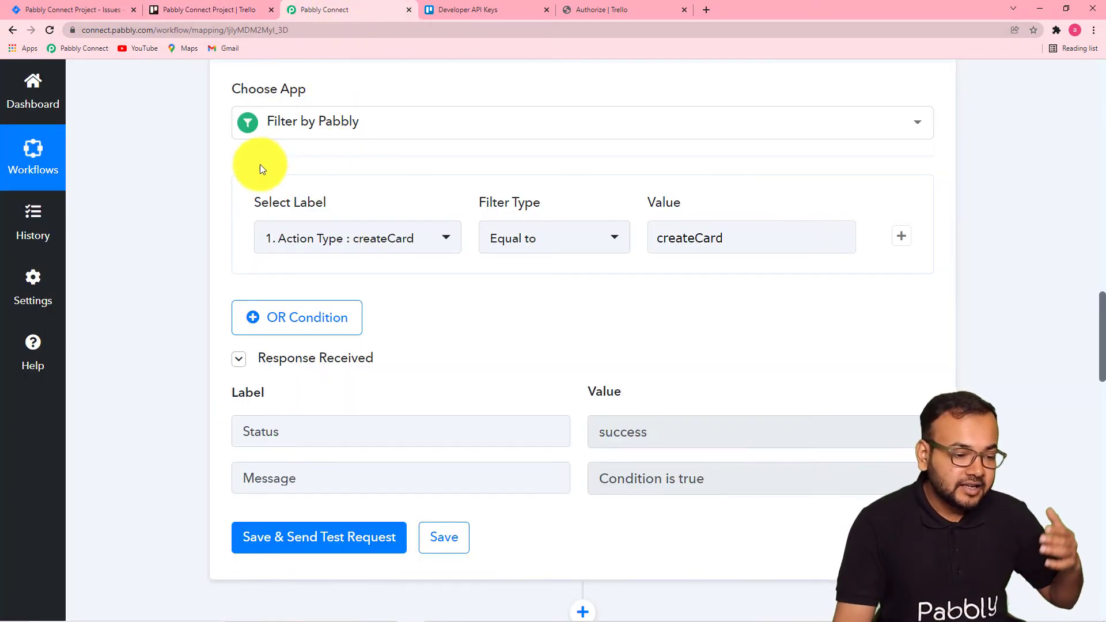
pyautogui.scroll(1, 199, 225)
pyautogui.scroll(12, 199, 224)
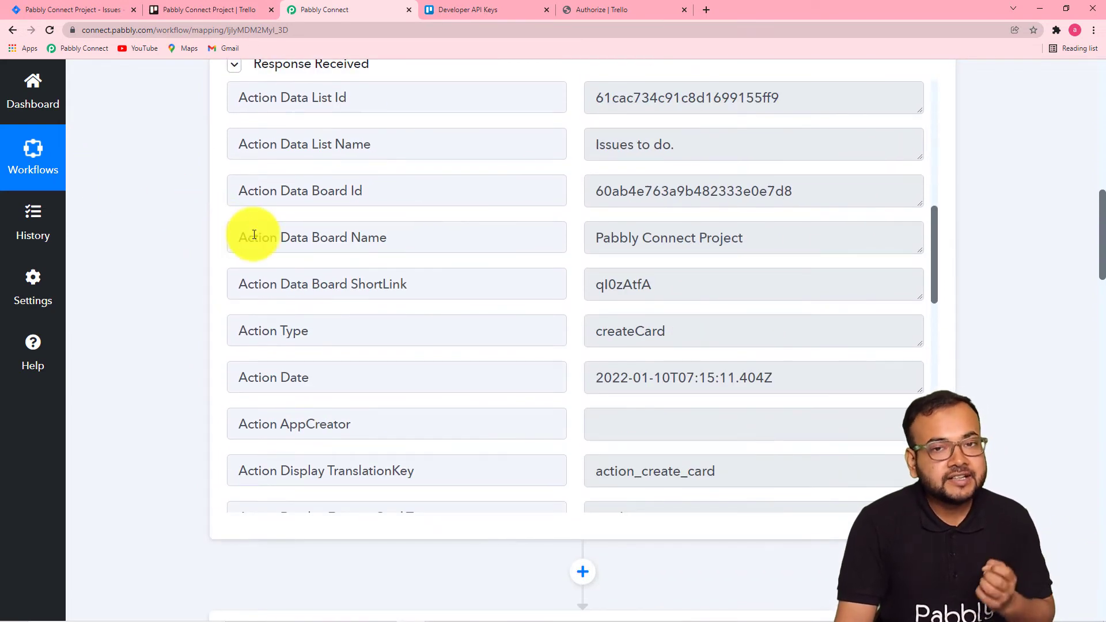
pyautogui.scroll(-3, 259, 235)
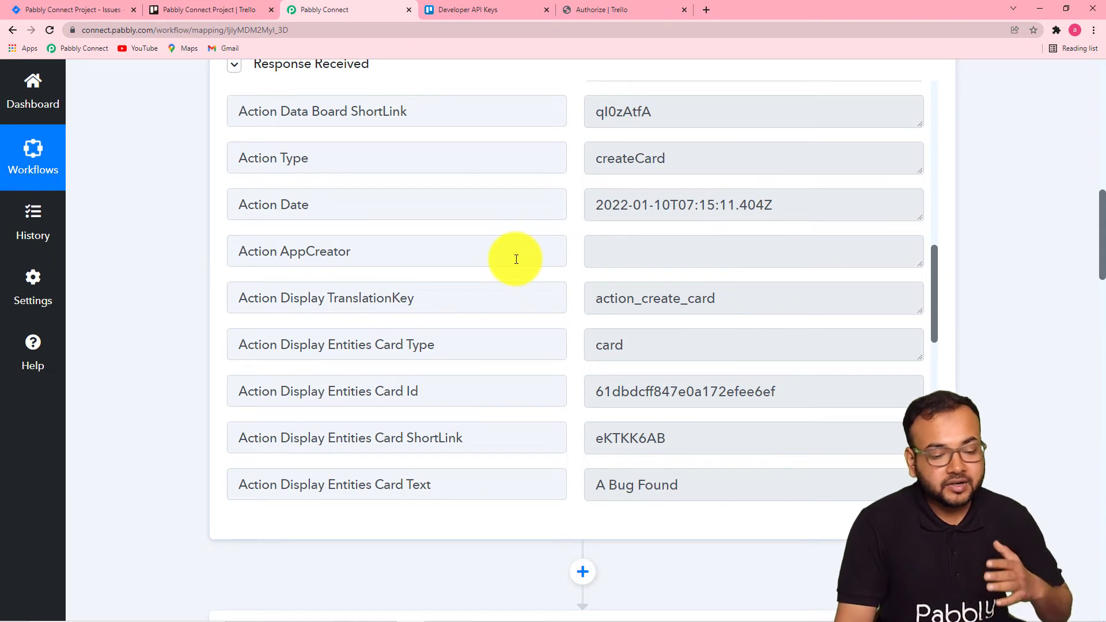
pyautogui.scroll(-2, 516, 259)
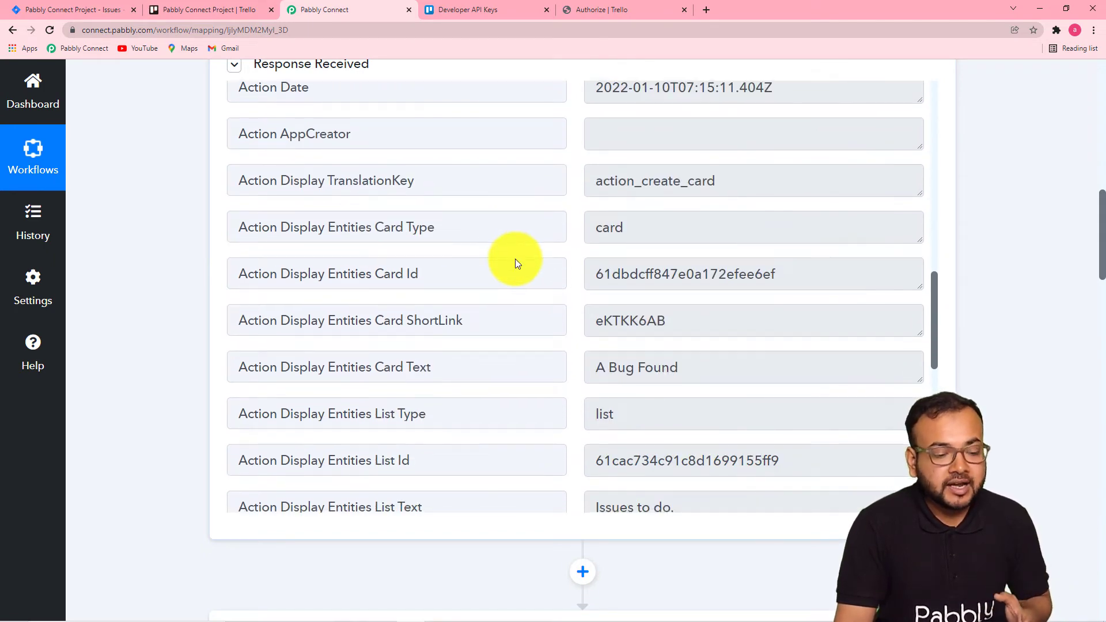
# Scroll through the workflow to review the filter condition and the Get a Card step's mapped Card Id.
pyautogui.scroll(-5, 213, 324)
pyautogui.scroll(-5, 202, 326)
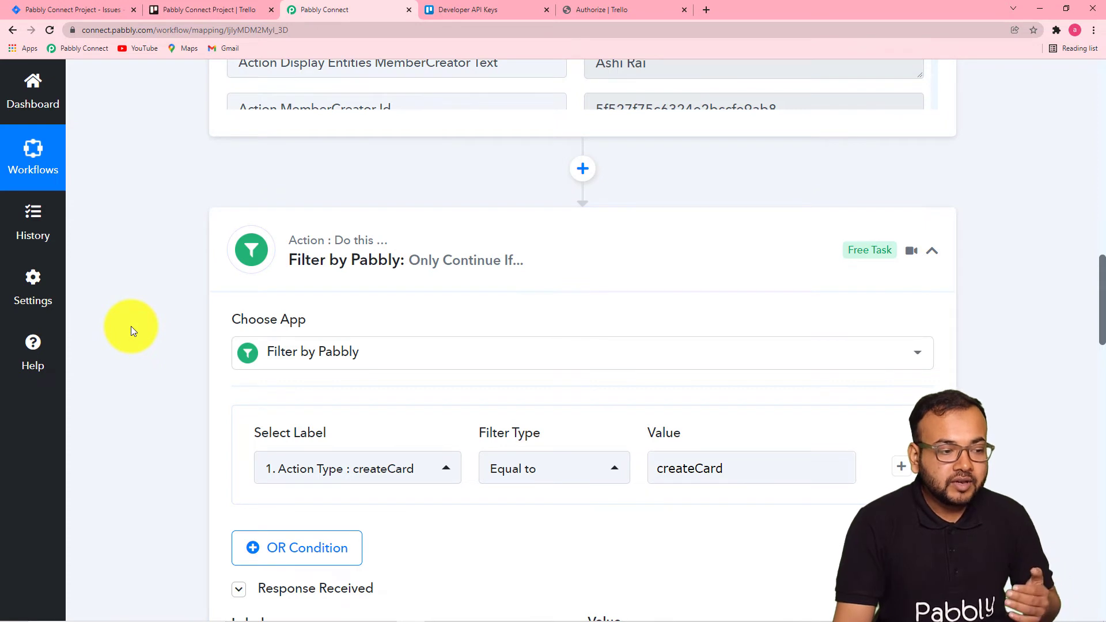
pyautogui.scroll(-2, 131, 330)
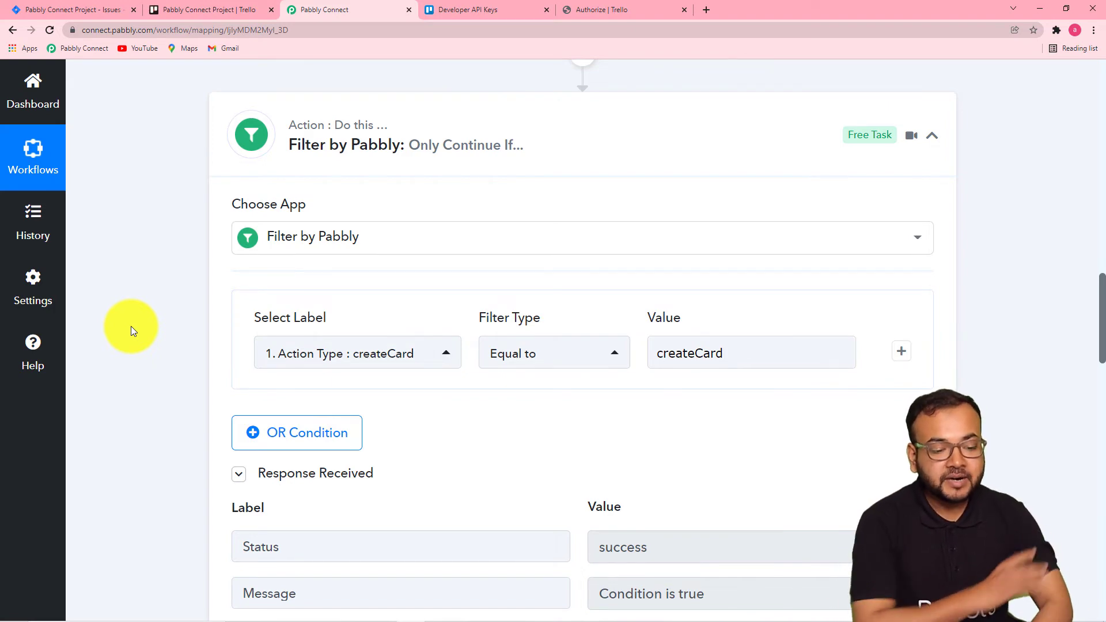
pyautogui.scroll(-8, 128, 318)
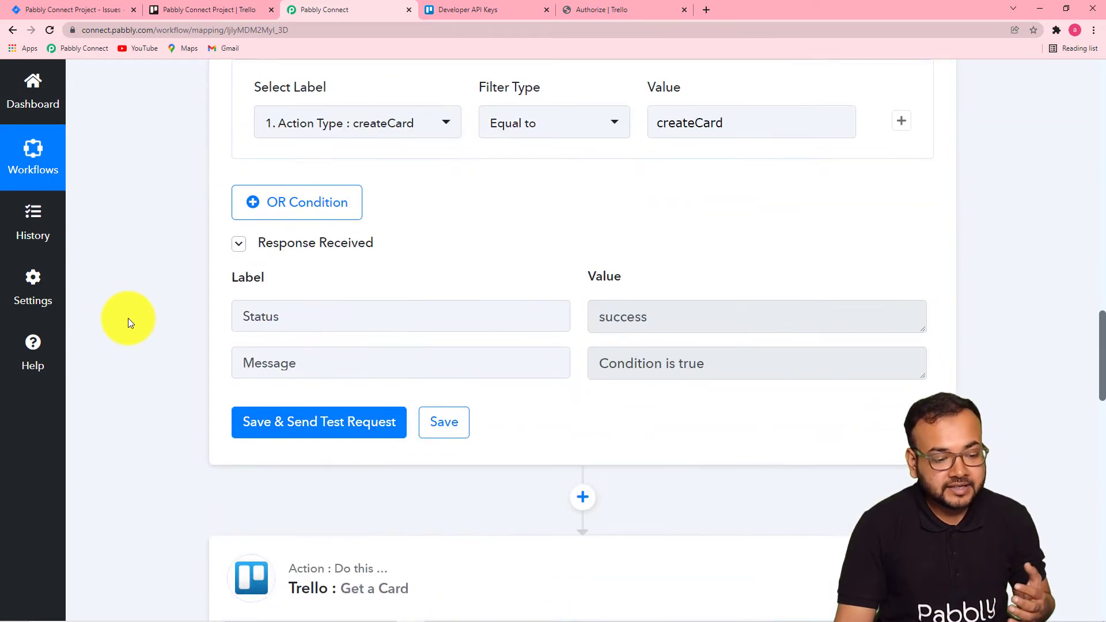
pyautogui.scroll(-3, 128, 318)
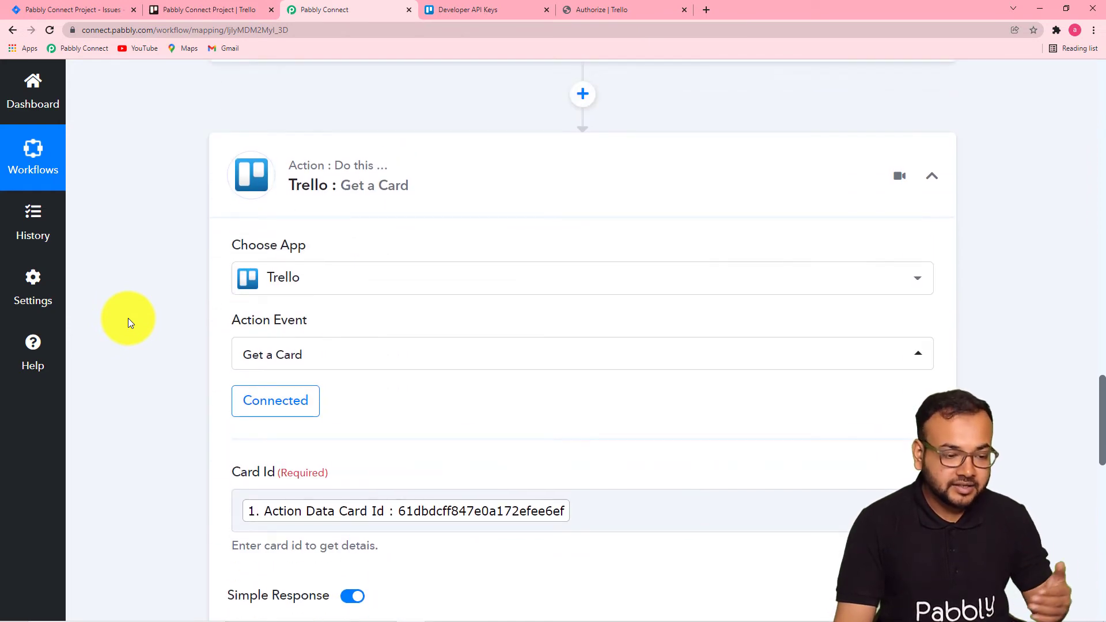
pyautogui.scroll(-2, 128, 318)
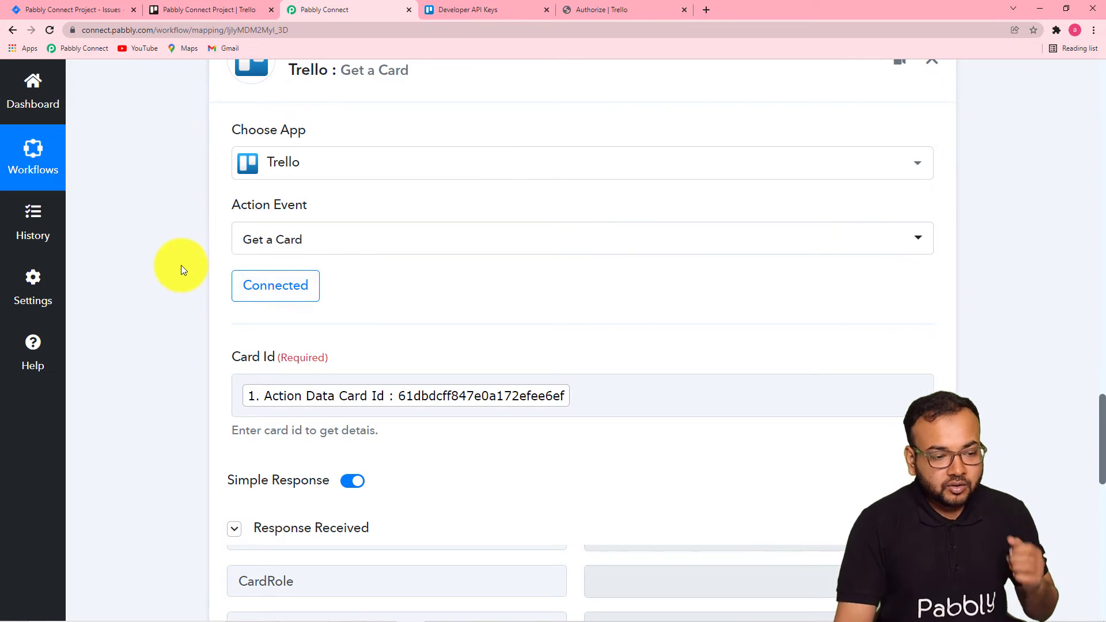
pyautogui.scroll(5, 181, 265)
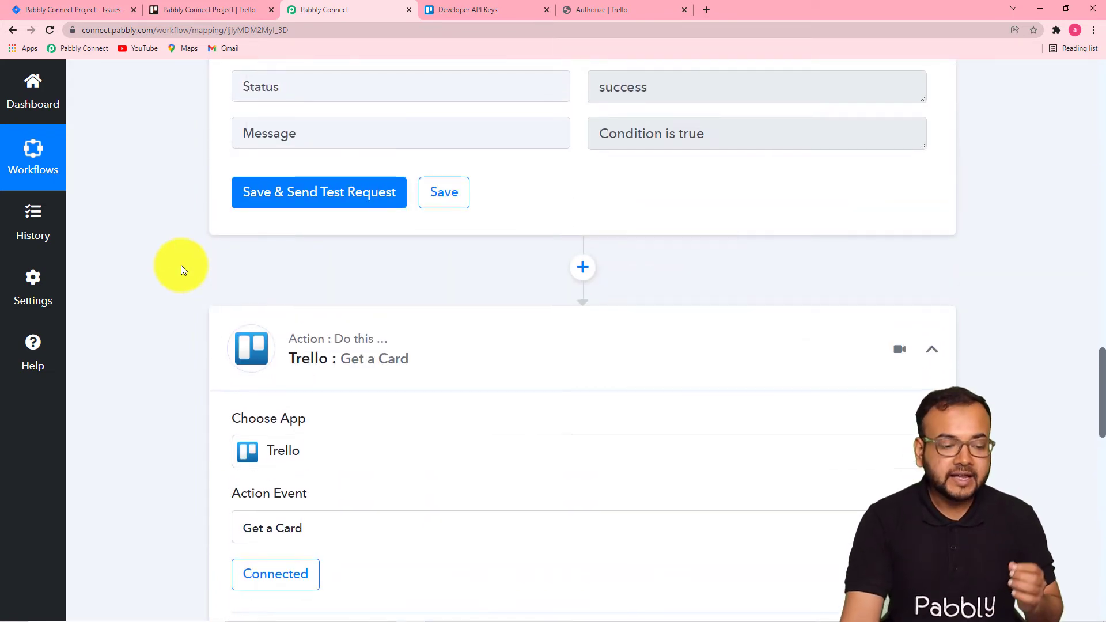
pyautogui.scroll(2, 182, 269)
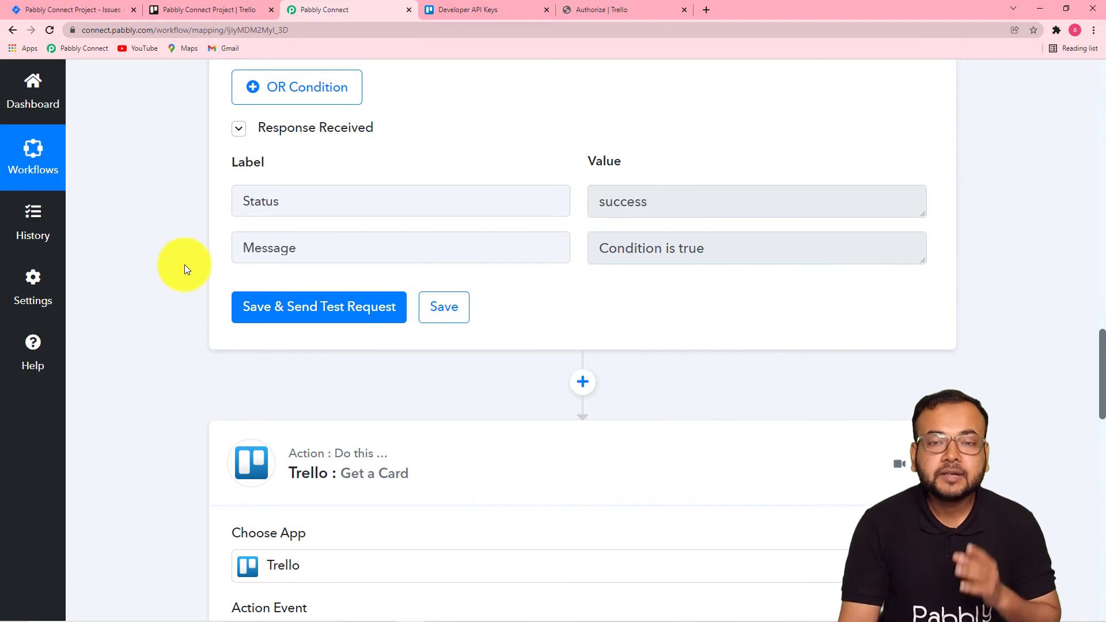
pyautogui.scroll(3, 194, 271)
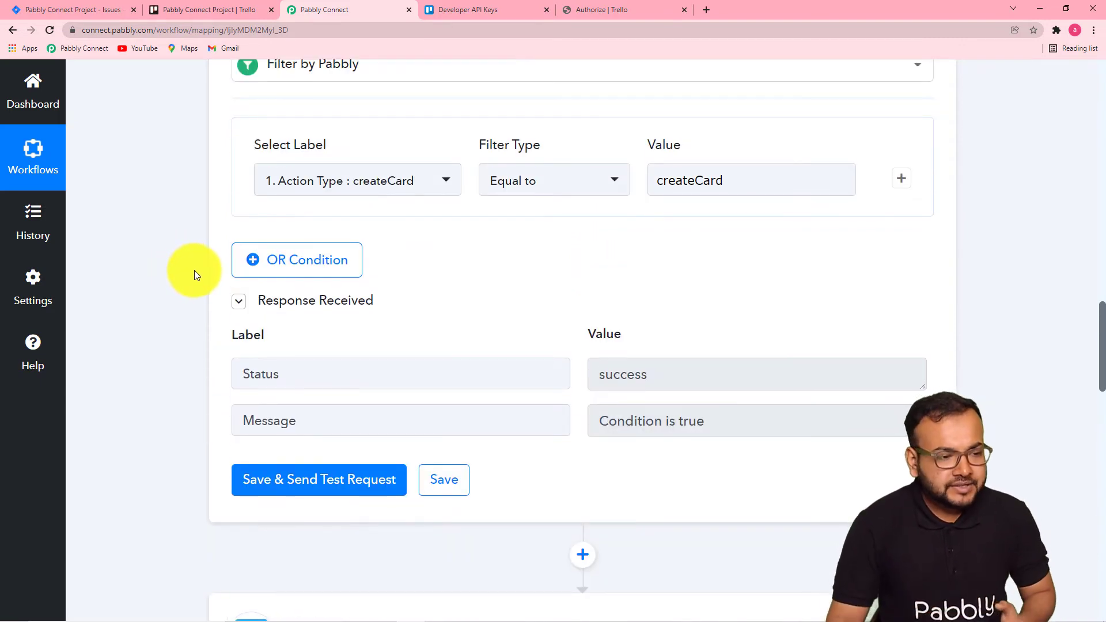
# Switch to the Trello board and add a card titled "A card" to the Issues in Progress list.
pyautogui.click(226, 10)
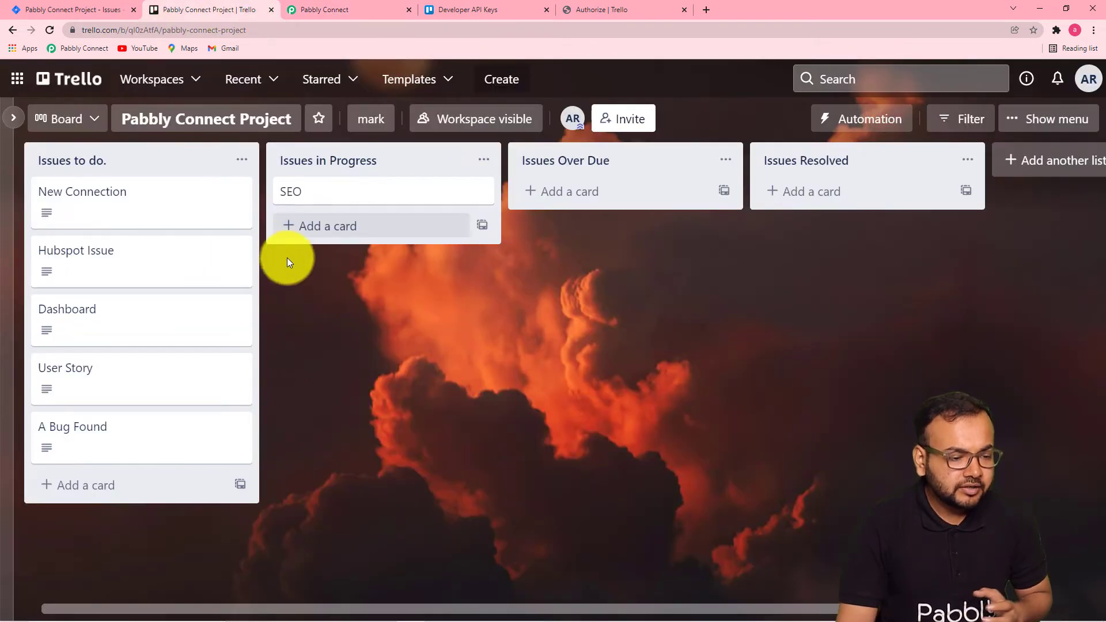
pyautogui.click(308, 226)
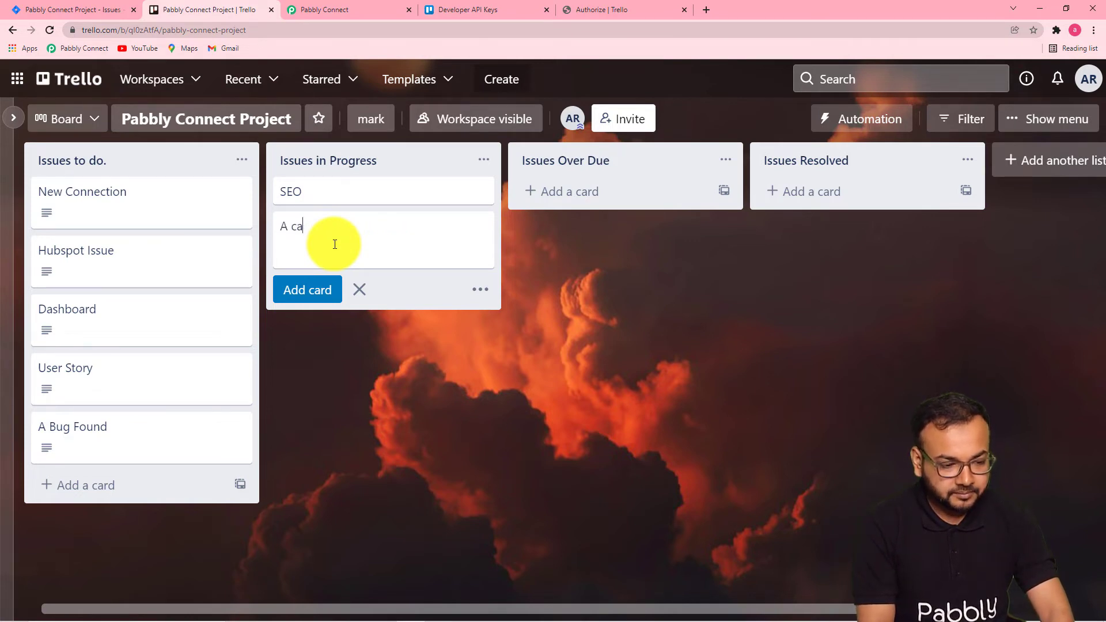
pyautogui.click(293, 289)
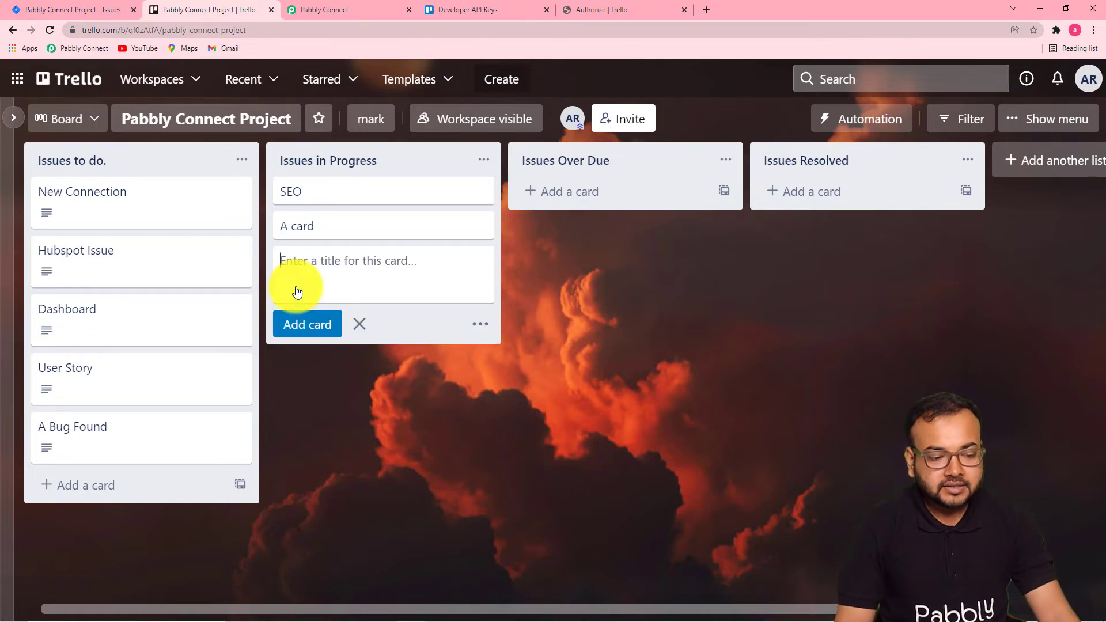
# Open the new card's details and add yourself as a member of the card.
pyautogui.click(480, 226)
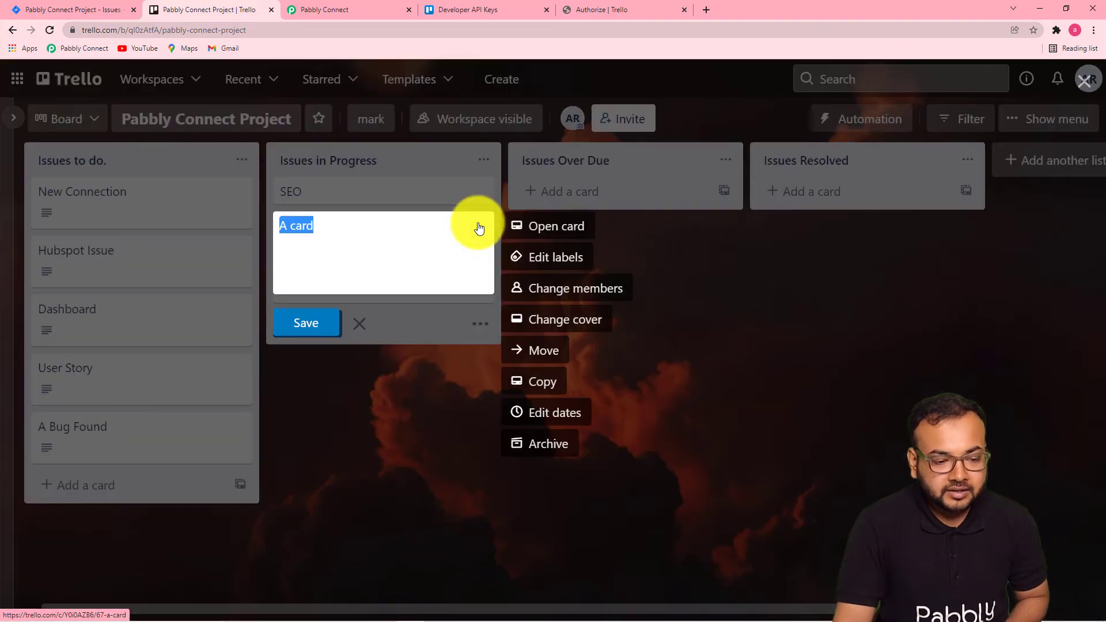
pyautogui.click(538, 230)
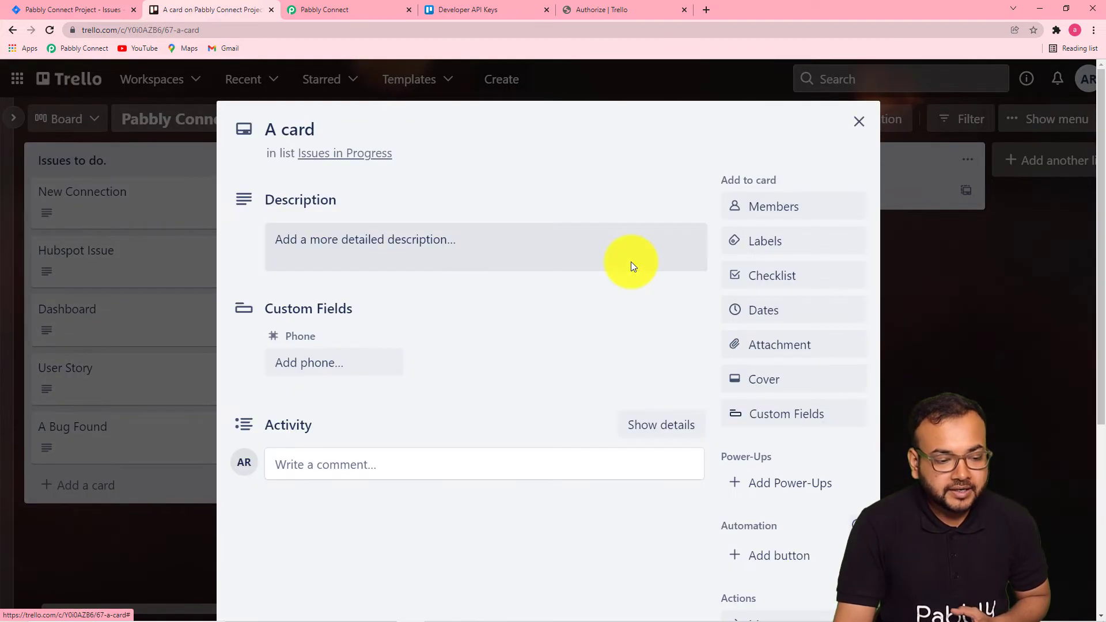
pyautogui.click(365, 242)
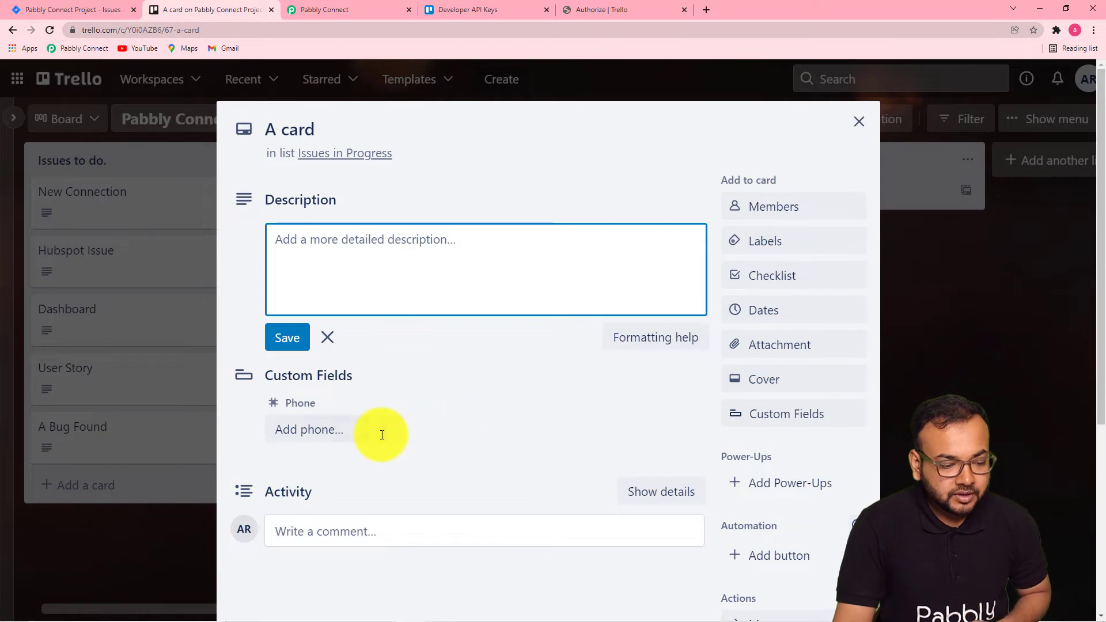
pyautogui.scroll(-1, 369, 426)
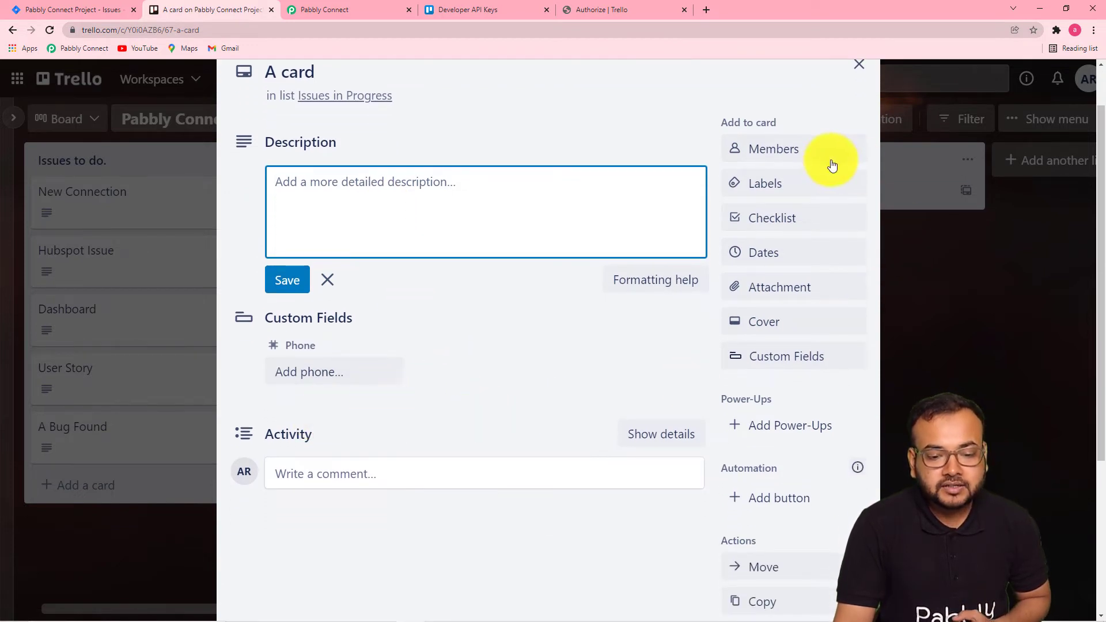
pyautogui.click(807, 151)
pyautogui.click(782, 304)
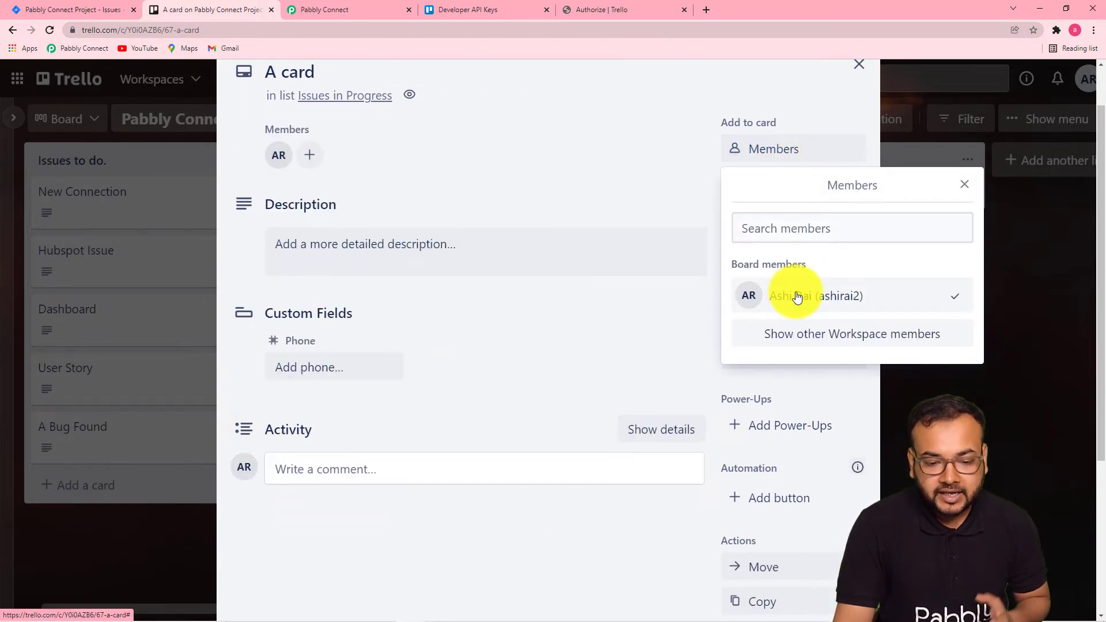
pyautogui.click(686, 311)
# Set the card's due date to 01/11/2022 at 1:17 PM and save it.
pyautogui.scroll(-1, 686, 311)
pyautogui.scroll(-3, 686, 311)
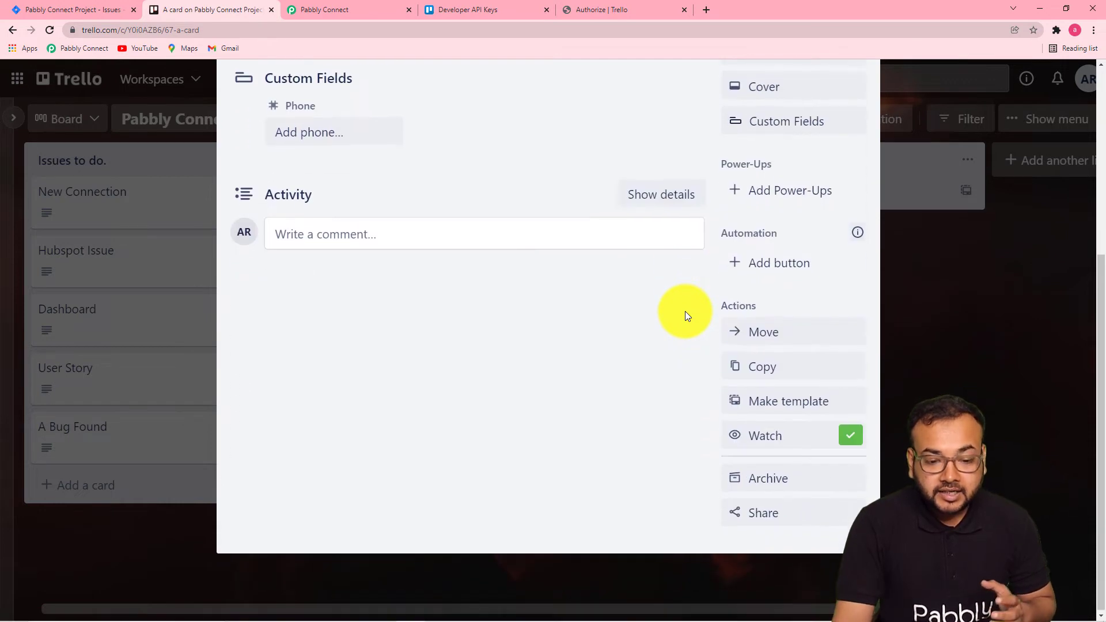
pyautogui.scroll(5, 686, 311)
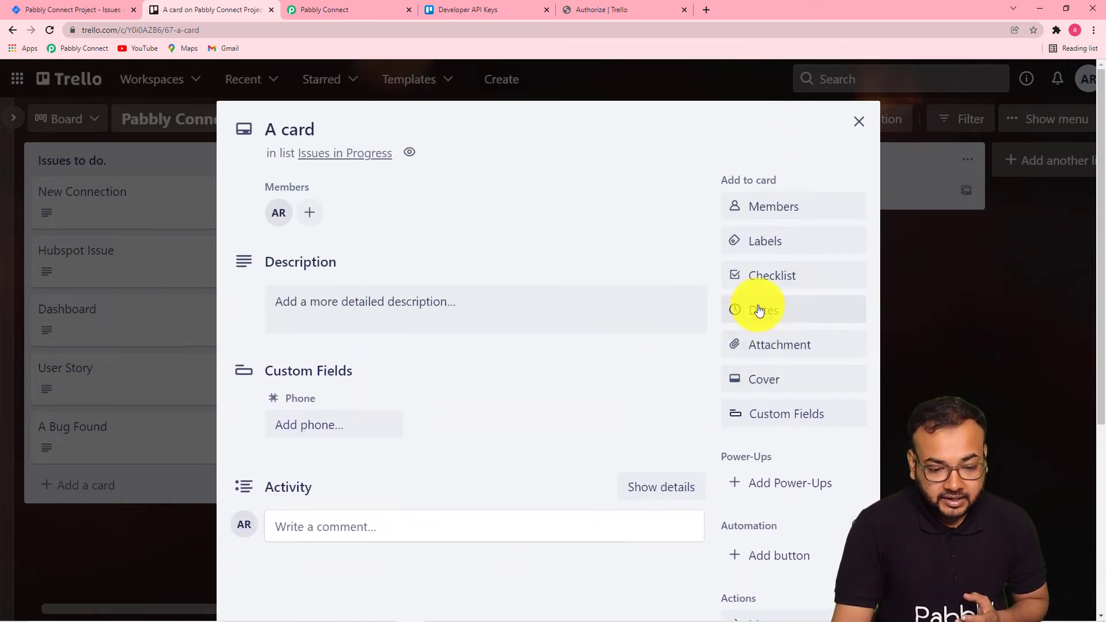
pyautogui.click(765, 311)
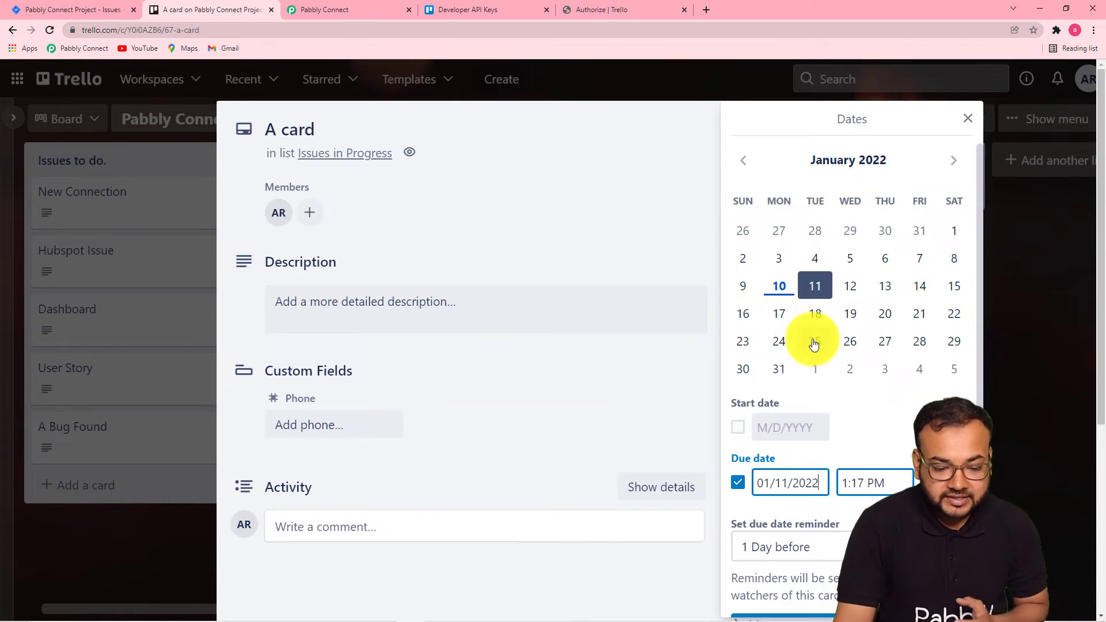
pyautogui.scroll(-1, 813, 341)
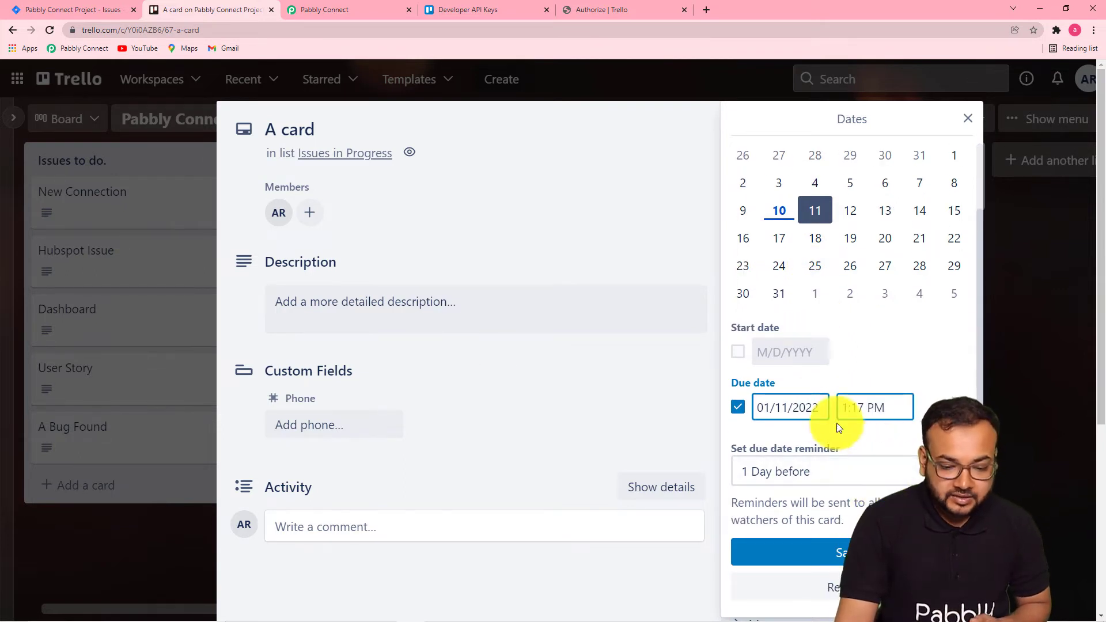
pyautogui.click(797, 547)
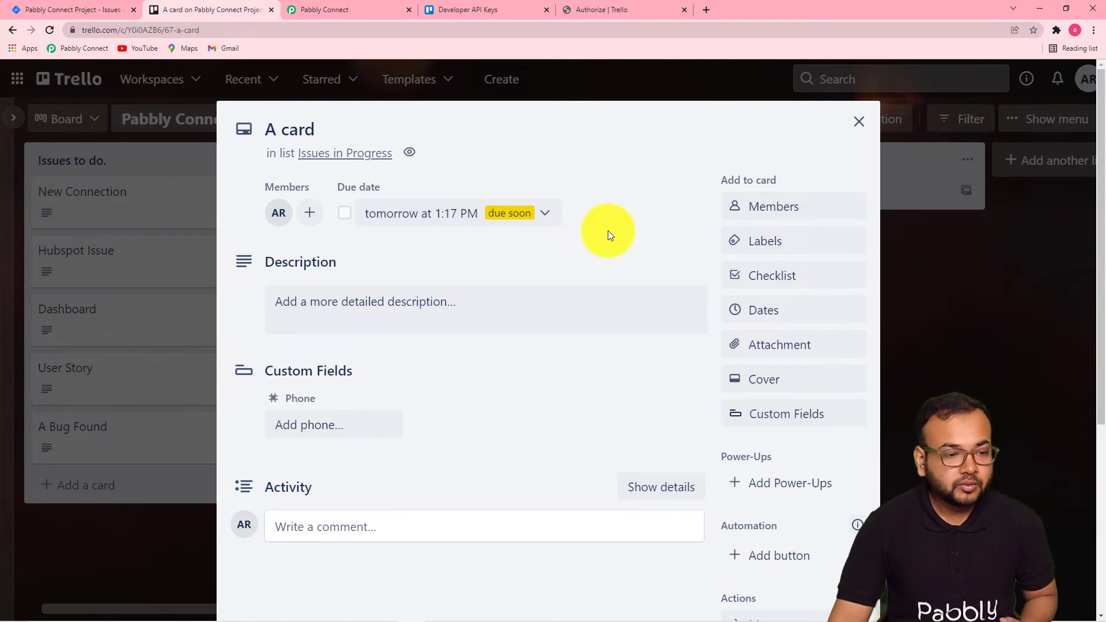
# Return to the workflow and review the New Card trigger's response fields above the filter.
pyautogui.click(338, 8)
pyautogui.scroll(5, 378, 205)
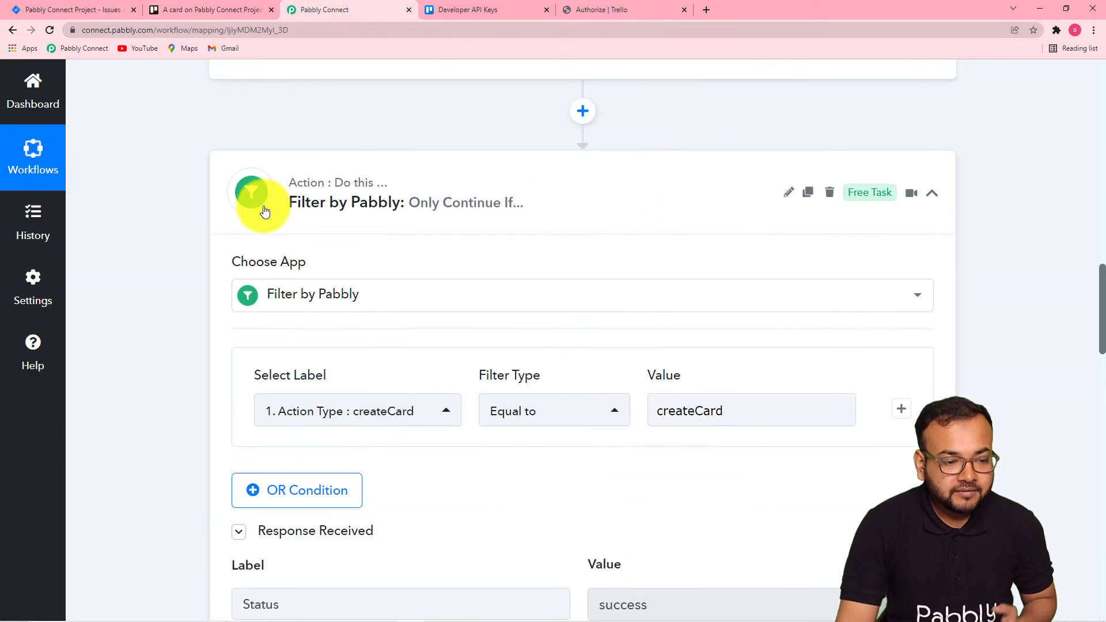
pyautogui.scroll(1, 201, 201)
pyautogui.scroll(1, 395, 229)
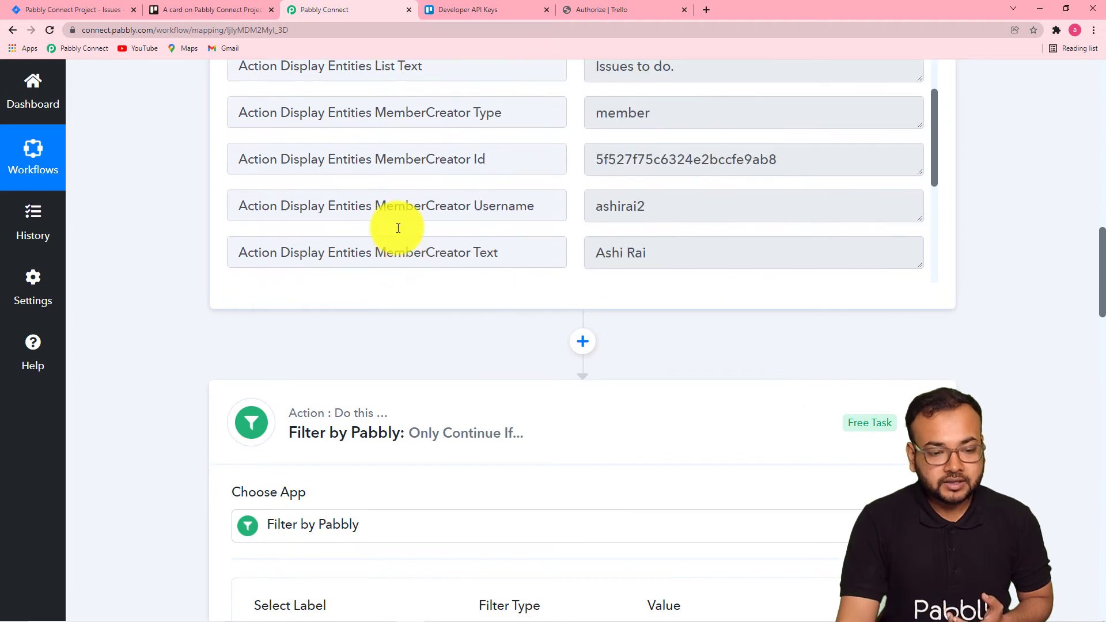
pyautogui.scroll(2, 396, 227)
pyautogui.scroll(-3, 396, 227)
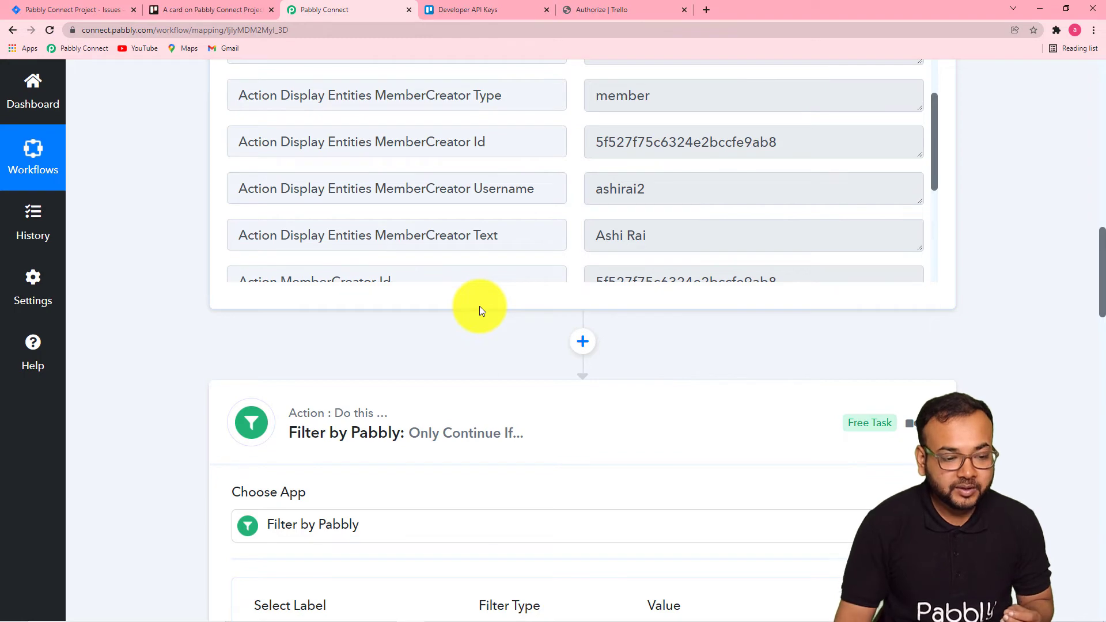
pyautogui.scroll(-5, 480, 306)
pyautogui.scroll(4, 550, 247)
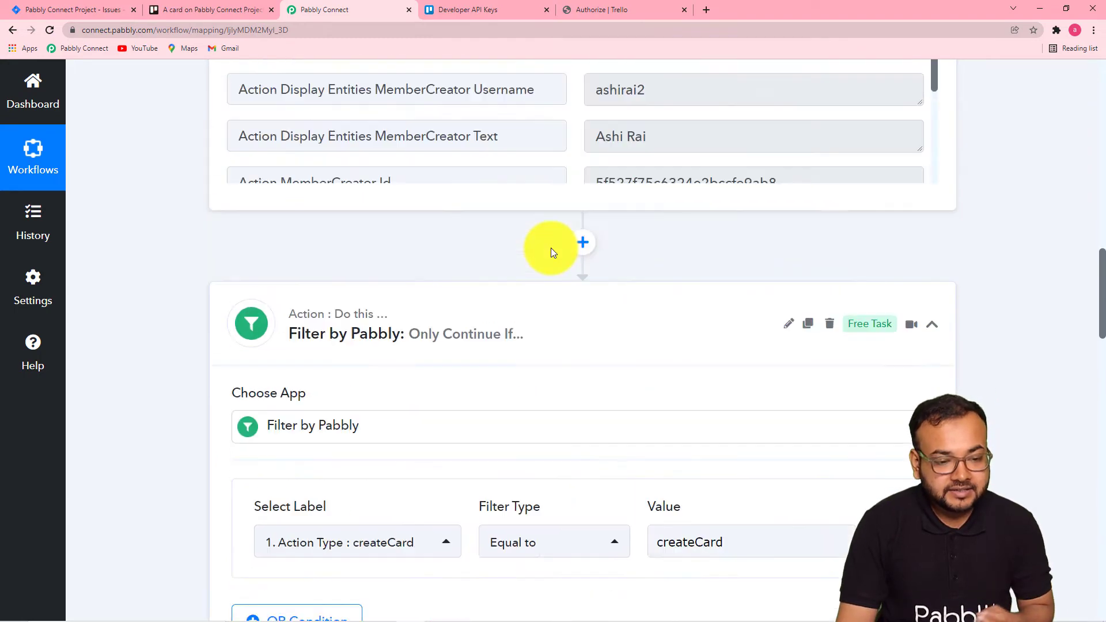
pyautogui.scroll(1, 551, 247)
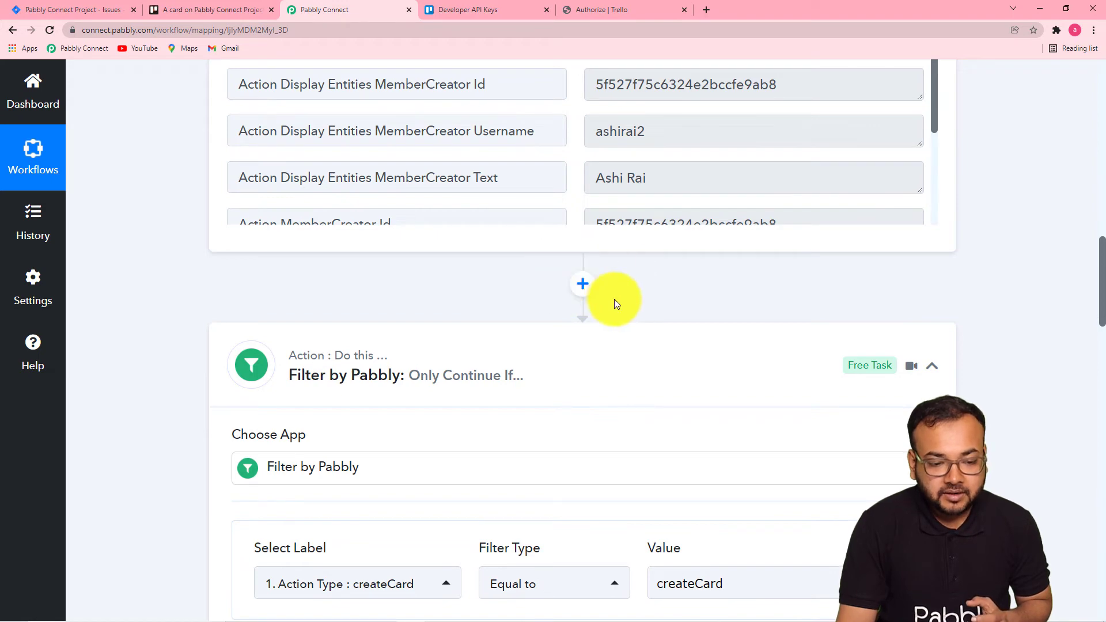
pyautogui.scroll(5, 614, 299)
pyautogui.scroll(-2, 614, 299)
pyautogui.scroll(-4, 614, 299)
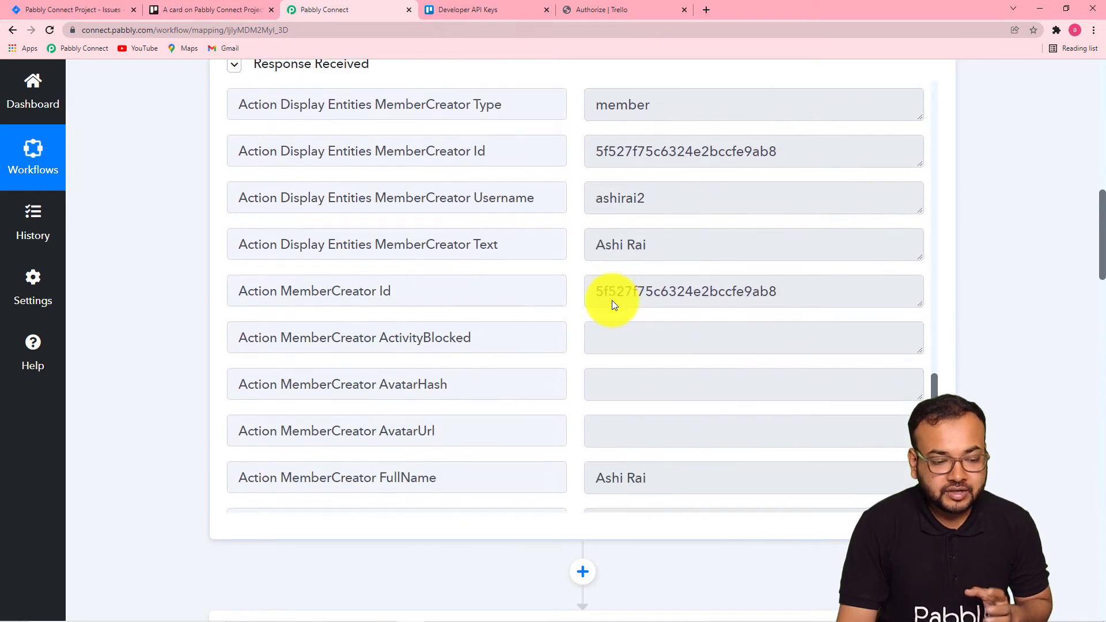
pyautogui.scroll(-5, 168, 307)
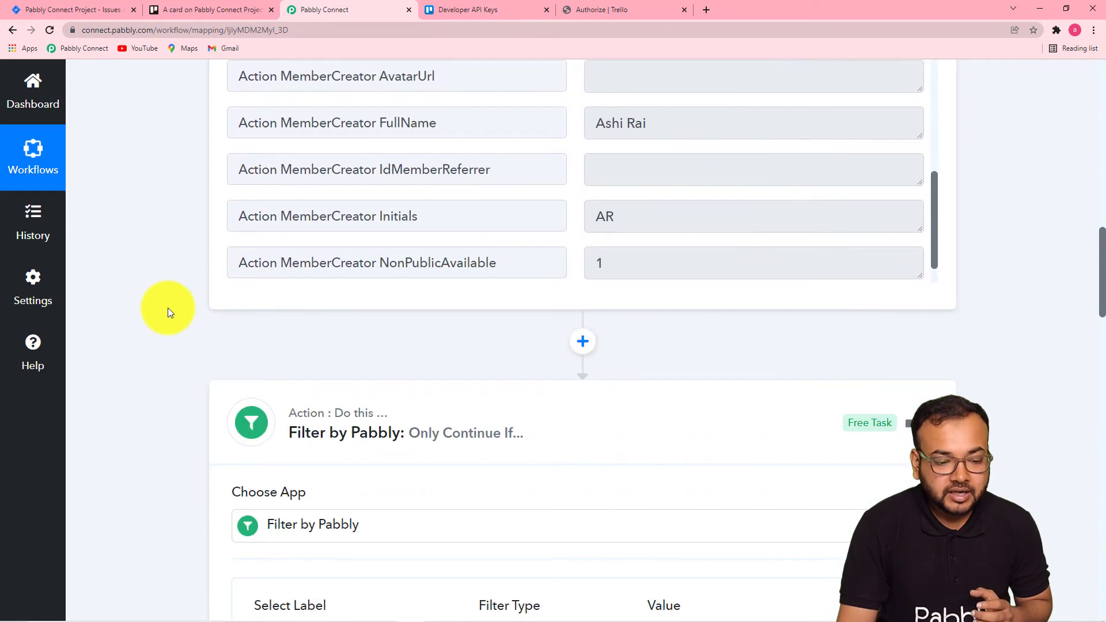
pyautogui.click(583, 342)
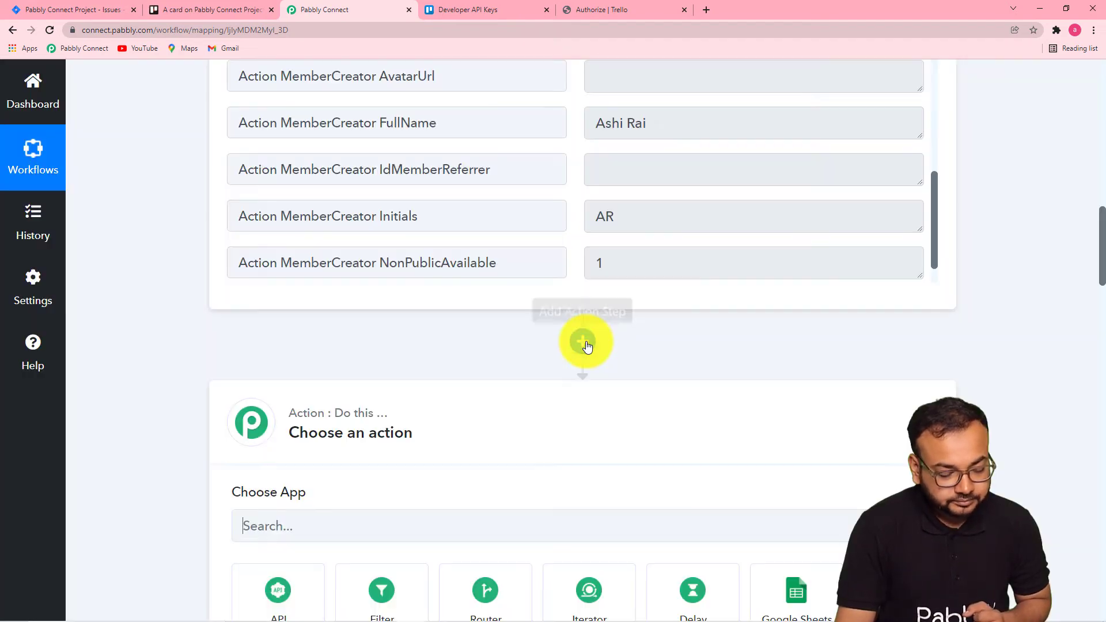
pyautogui.scroll(-1, 588, 346)
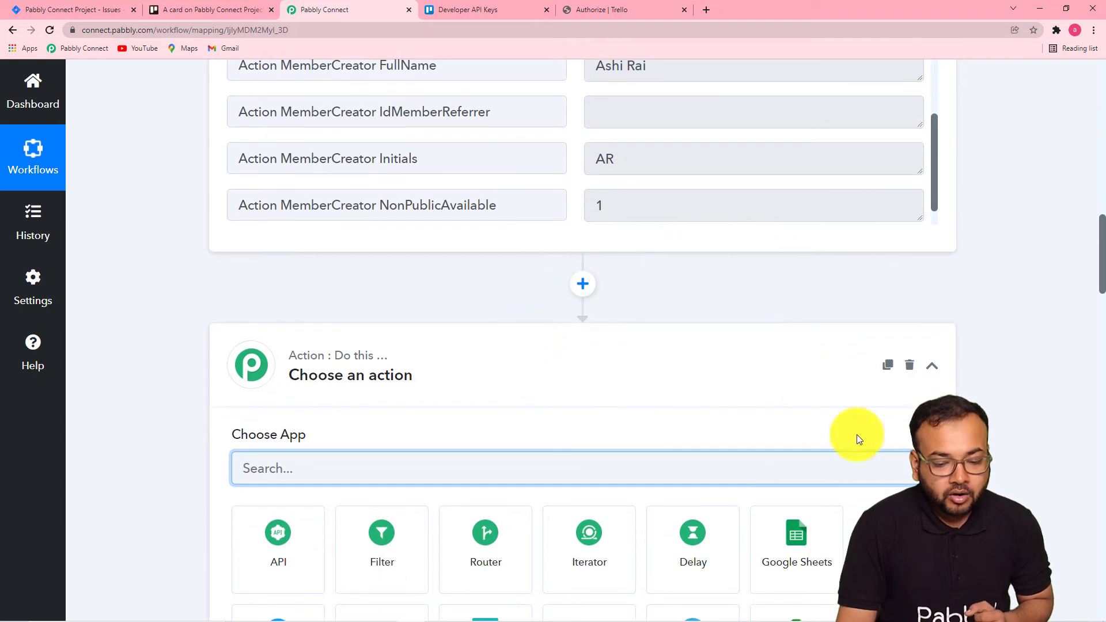
pyautogui.click(913, 369)
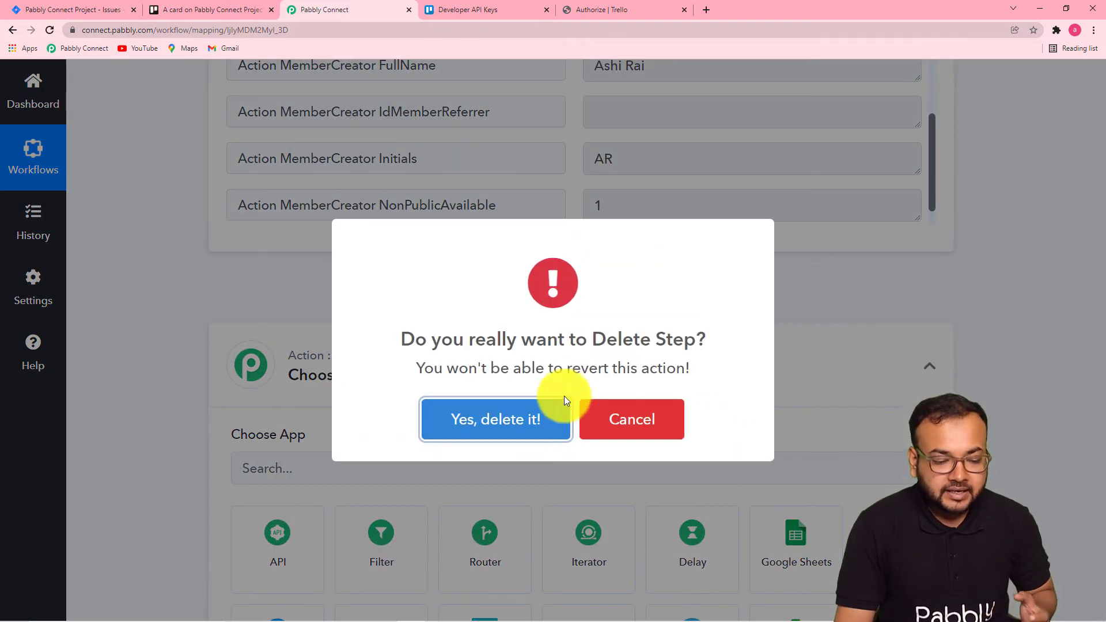
pyautogui.click(531, 426)
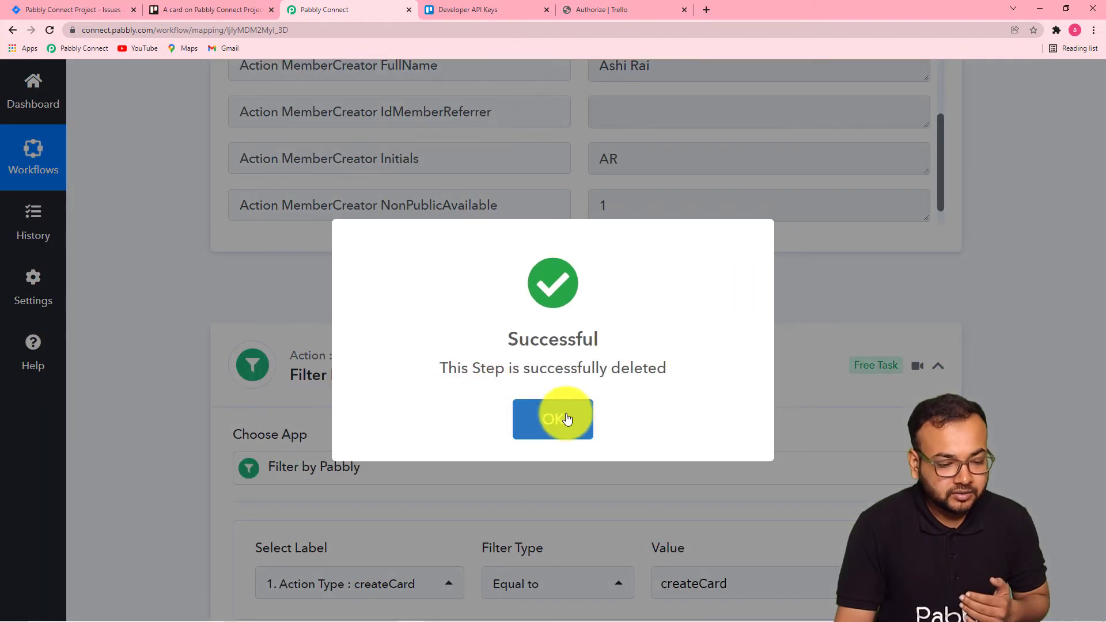
pyautogui.click(563, 419)
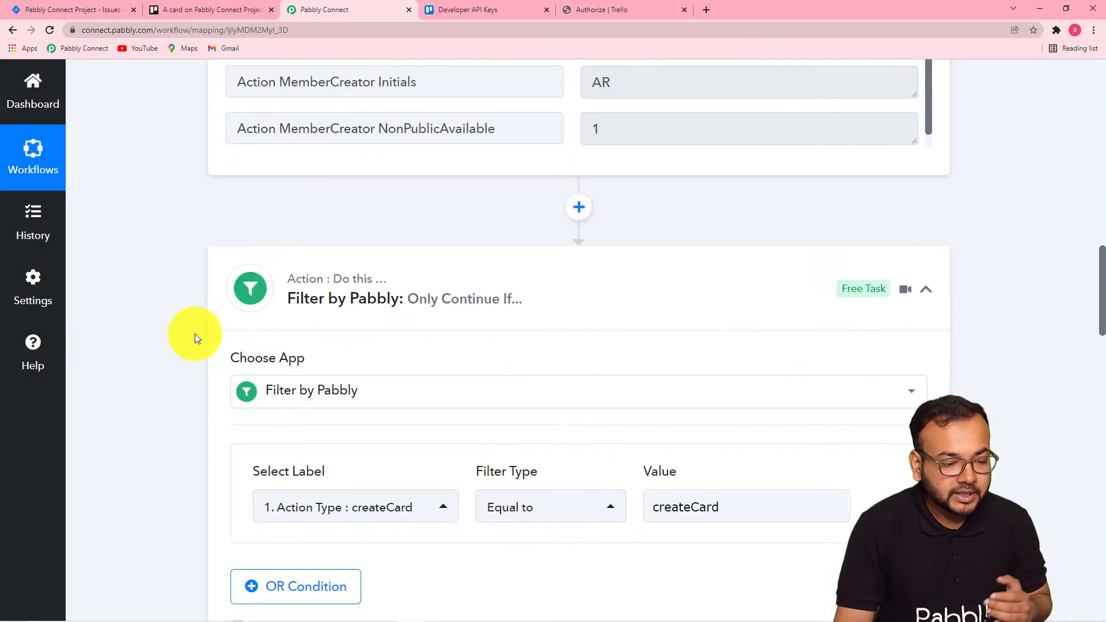
# Insert a Delay step between the filter and the Trello Get a Card action.
pyautogui.scroll(-10, 199, 334)
pyautogui.click(585, 265)
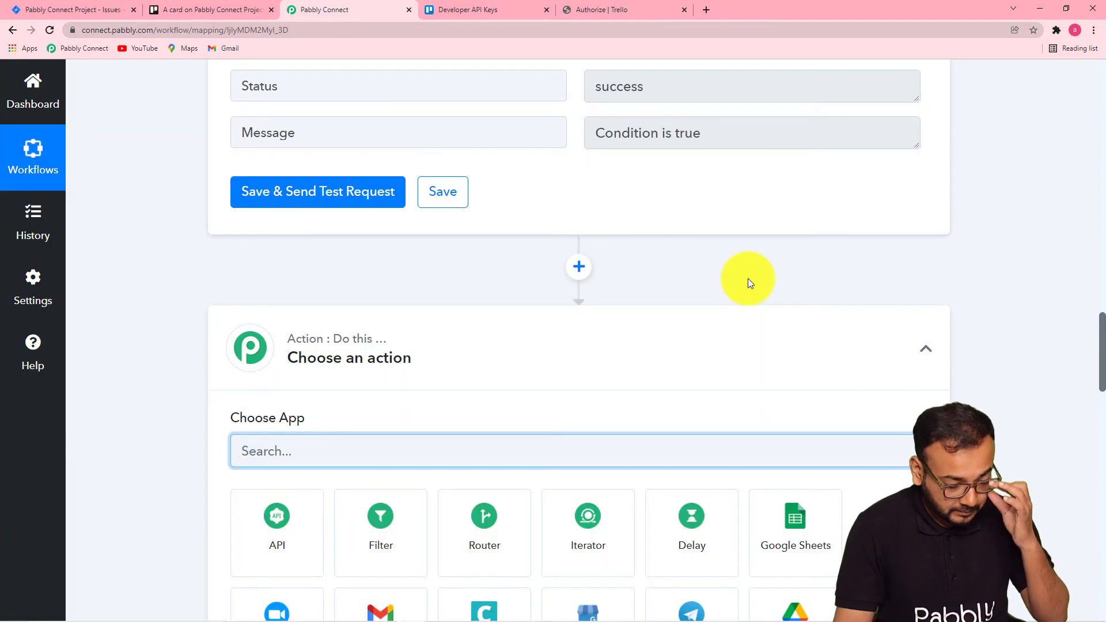
pyautogui.write('de')
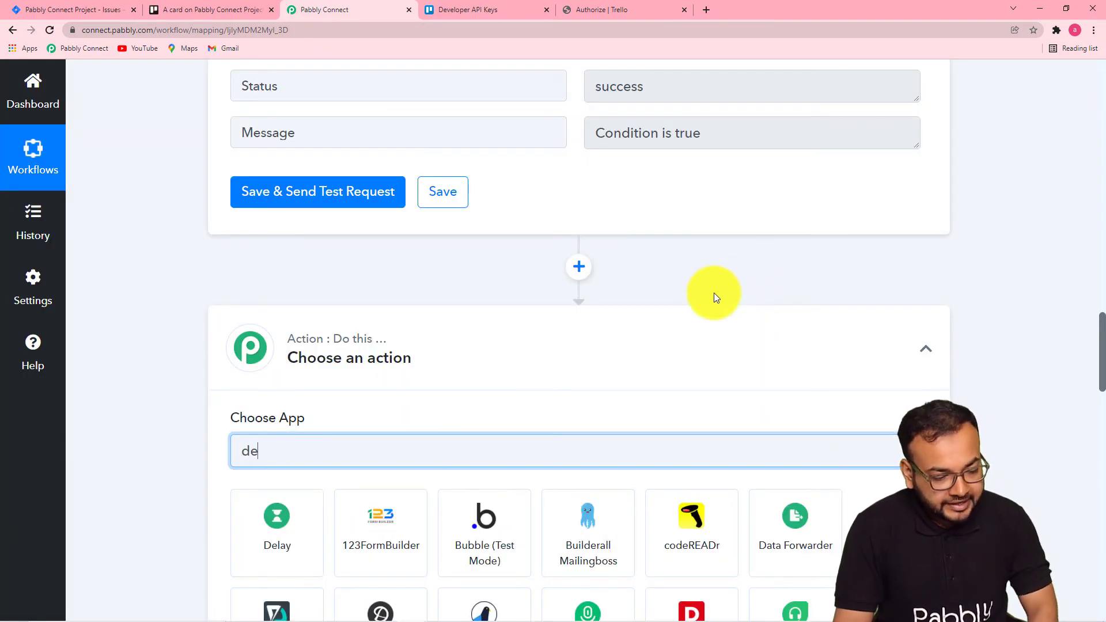
pyautogui.click(274, 545)
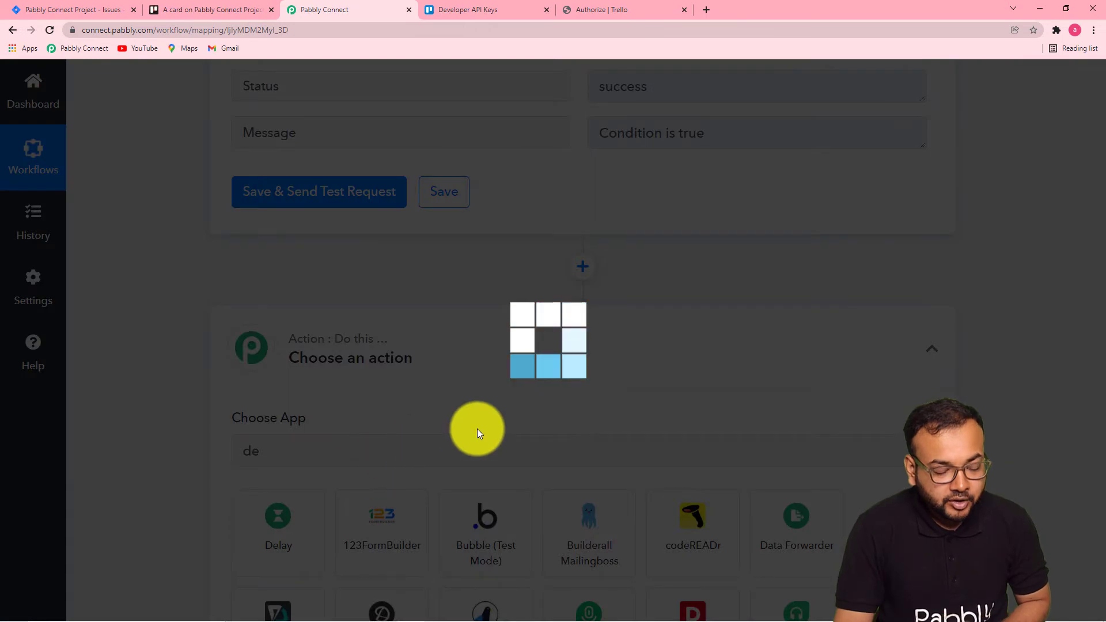
# Configure the delay as Delay For with Minutes as the unit and a delay value of 3.
pyautogui.scroll(-7, 170, 403)
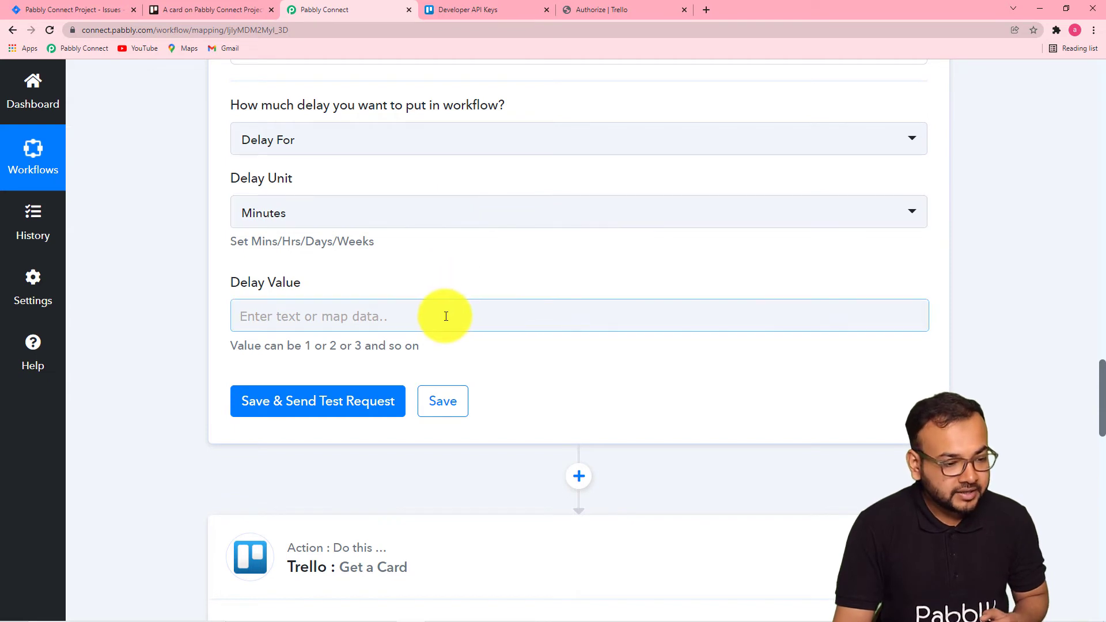
pyautogui.click(437, 145)
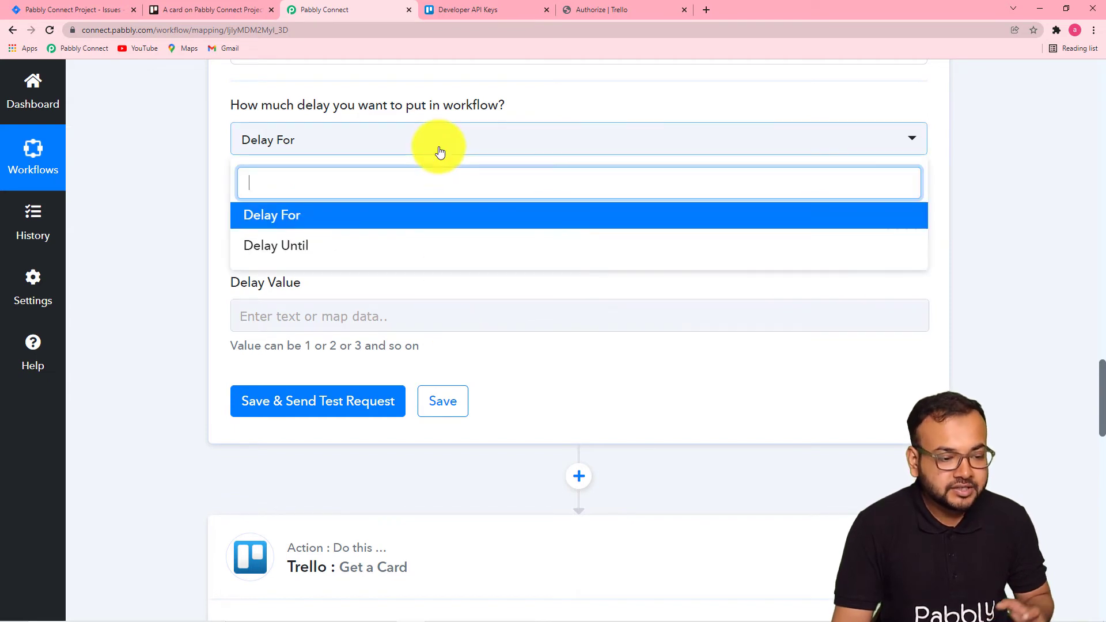
pyautogui.click(284, 216)
pyautogui.click(317, 219)
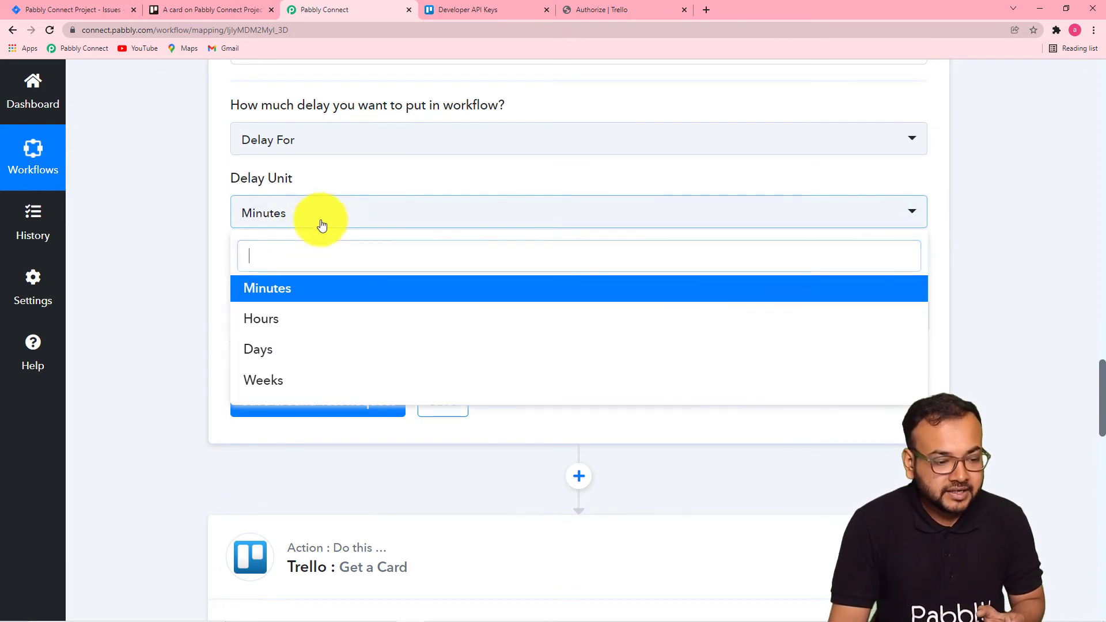
pyautogui.click(268, 297)
pyautogui.click(293, 321)
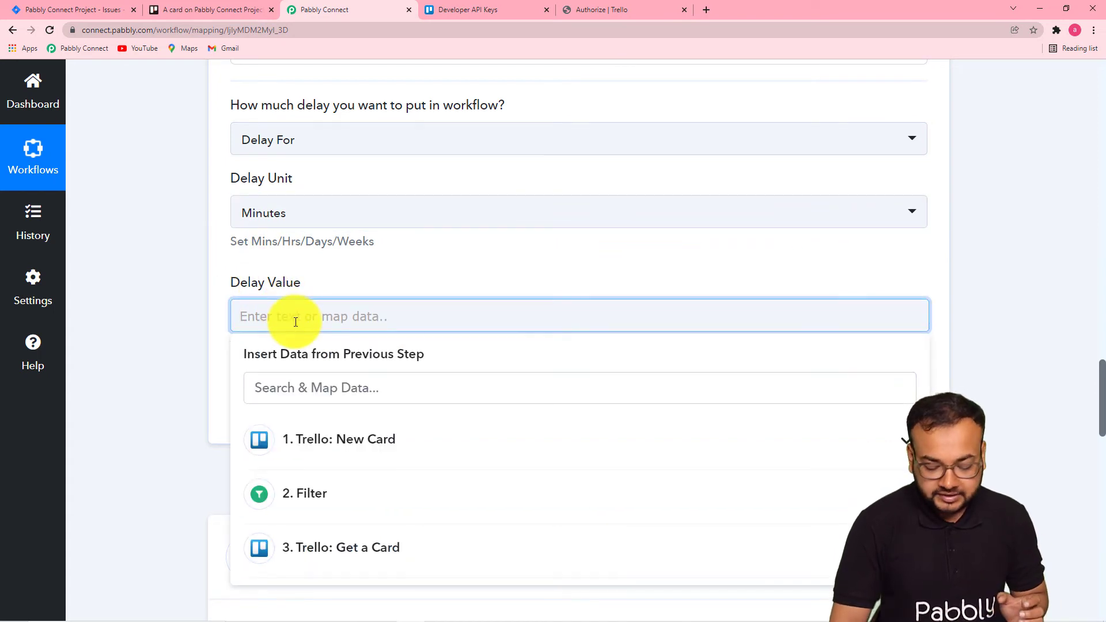
pyautogui.write('3')
pyautogui.click(193, 299)
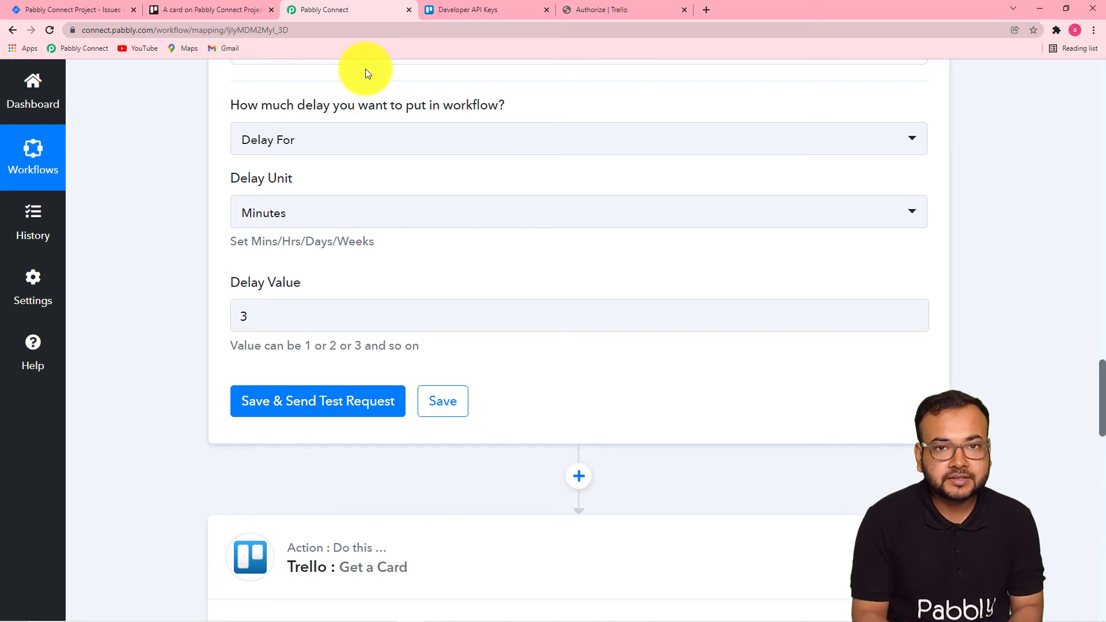
# Save the Delay step and send a test request.
pyautogui.scroll(-5, 254, 204)
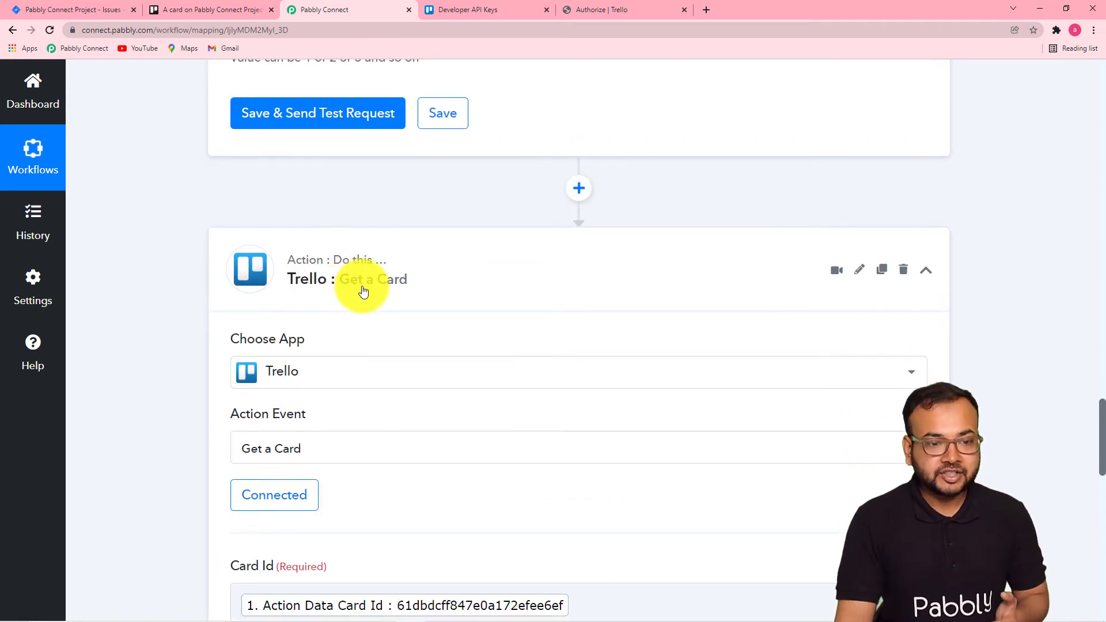
pyautogui.scroll(-1, 351, 288)
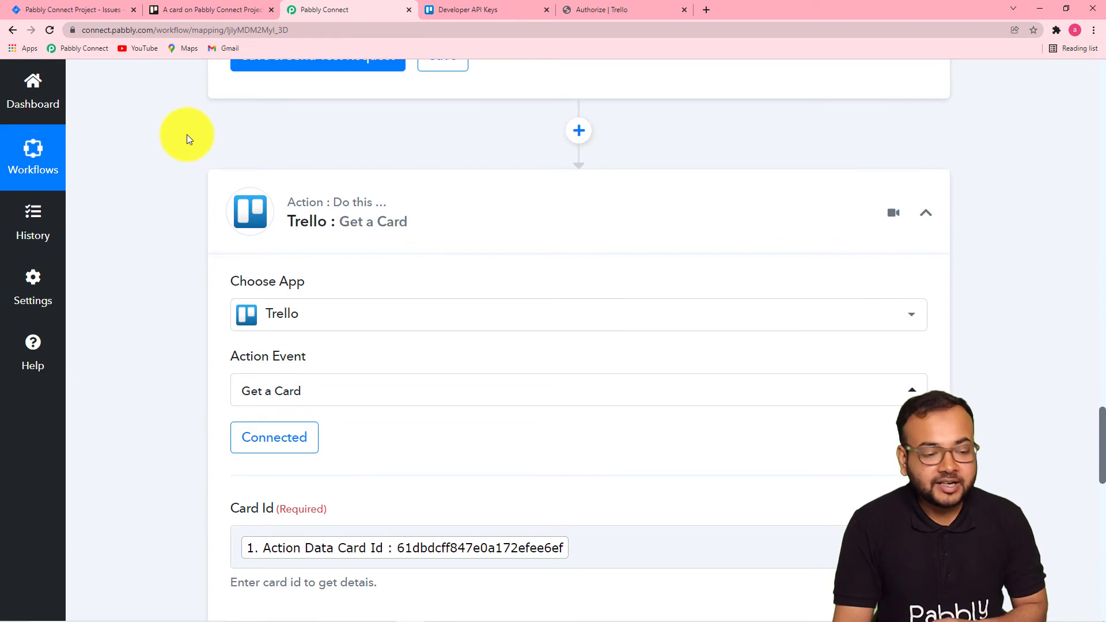
pyautogui.scroll(-11, 170, 174)
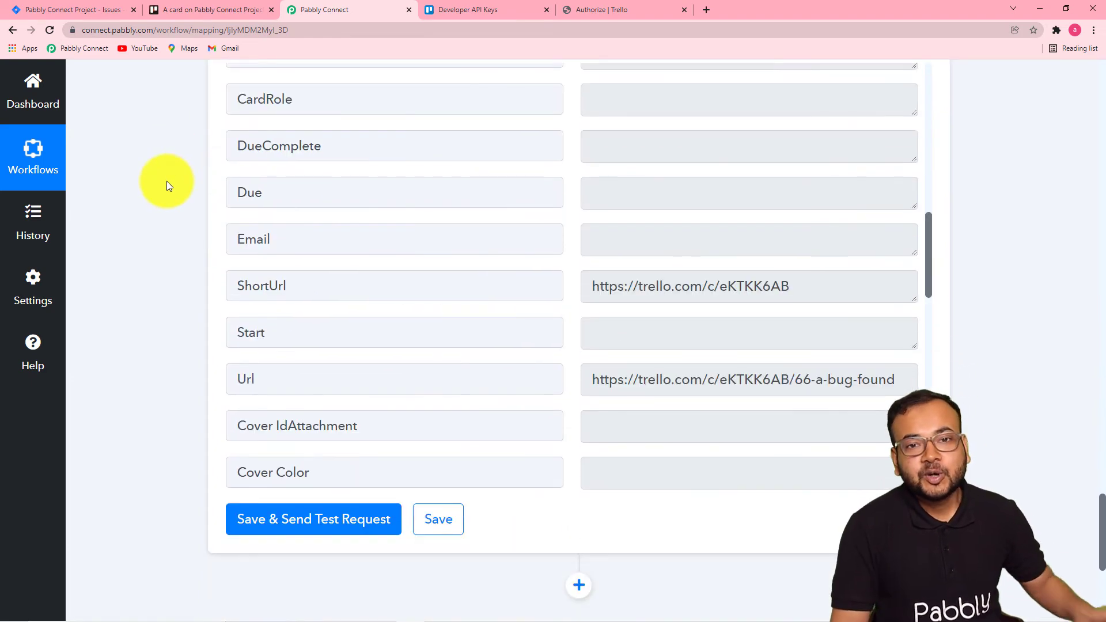
pyautogui.scroll(6, 167, 182)
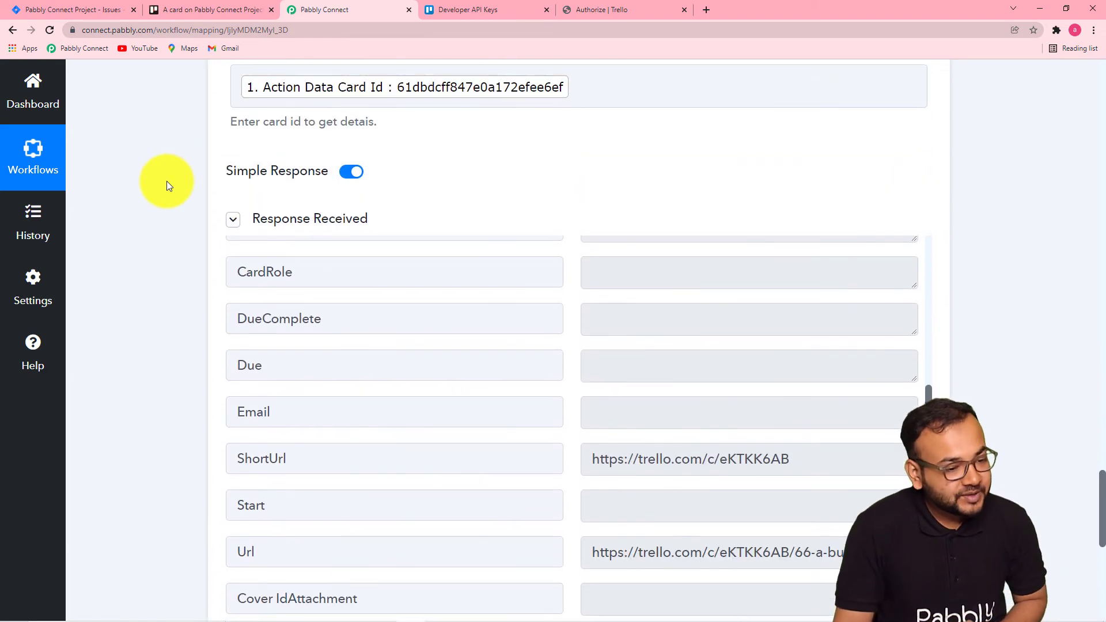
pyautogui.scroll(9, 167, 181)
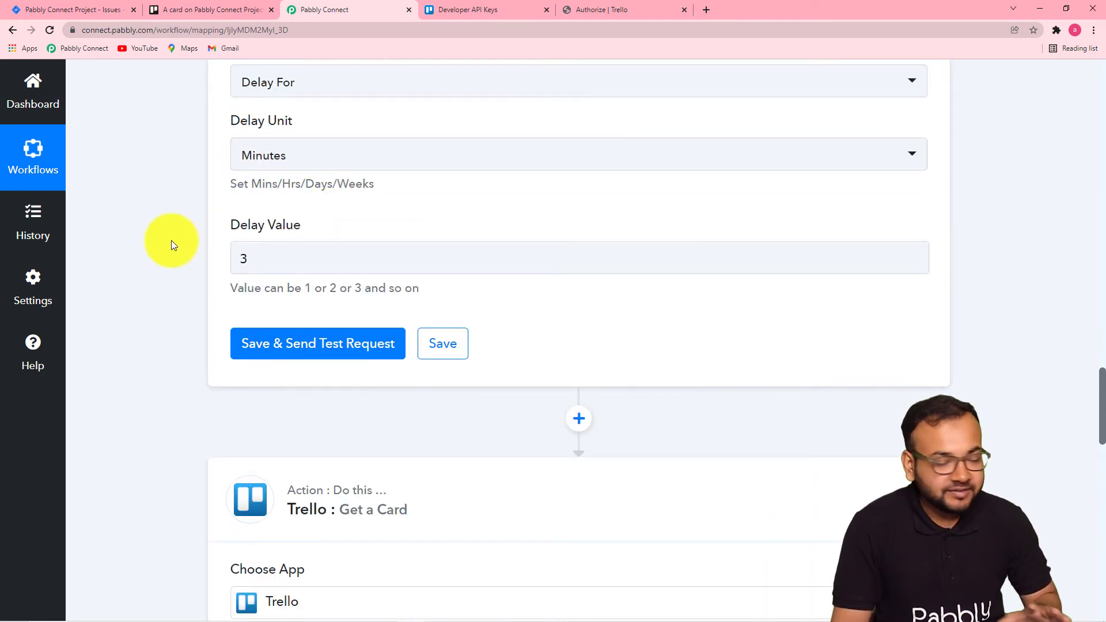
pyautogui.scroll(1, 171, 240)
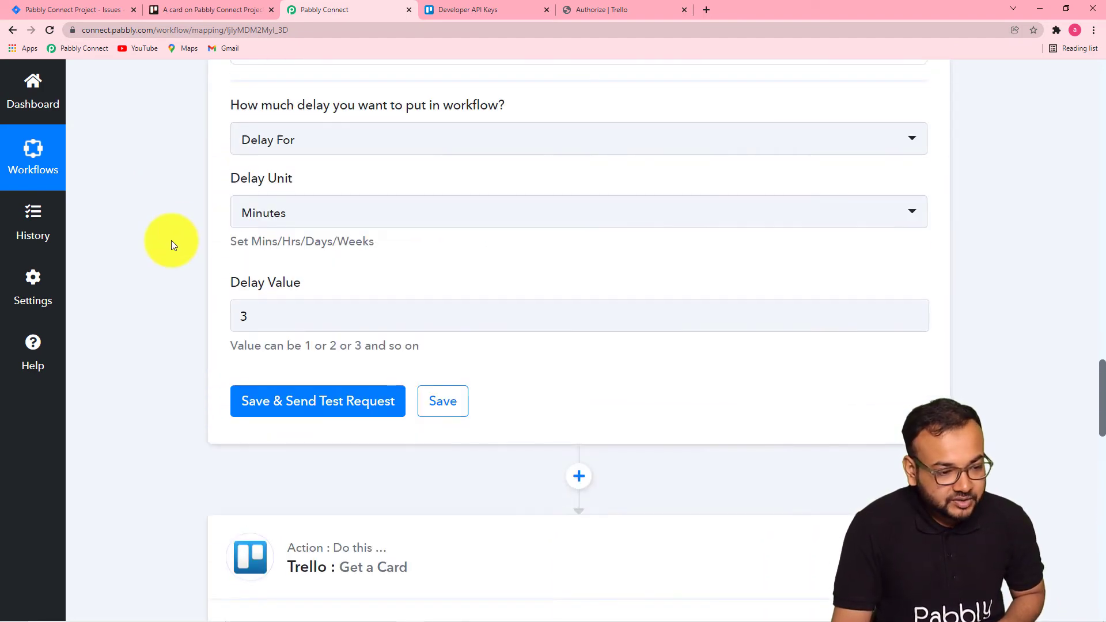
pyautogui.scroll(1, 239, 162)
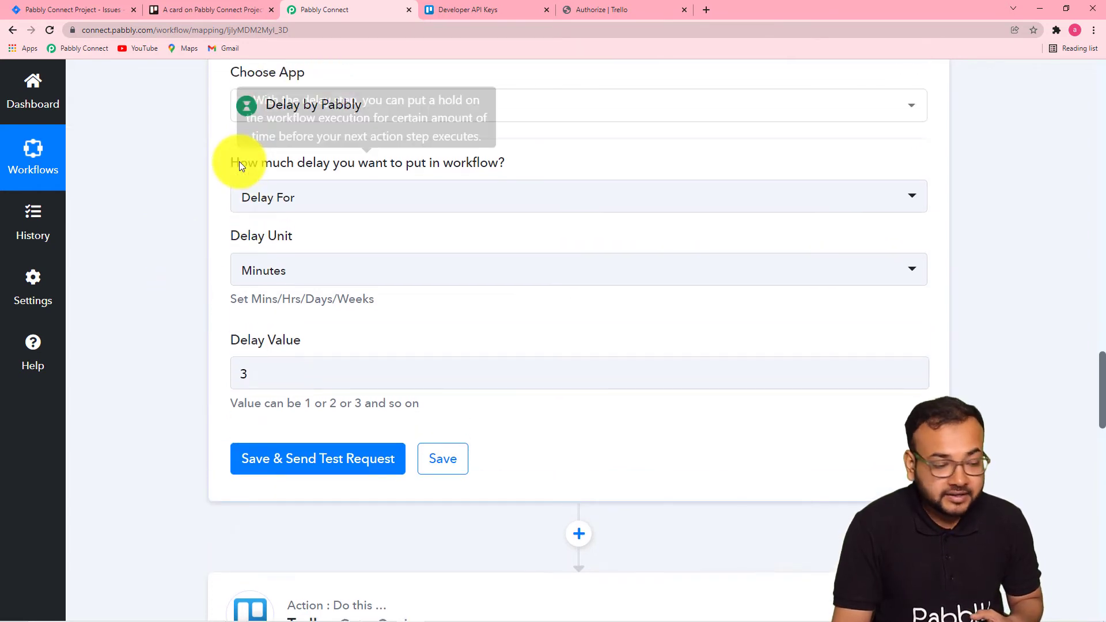
pyautogui.scroll(-2, 302, 368)
pyautogui.click(296, 349)
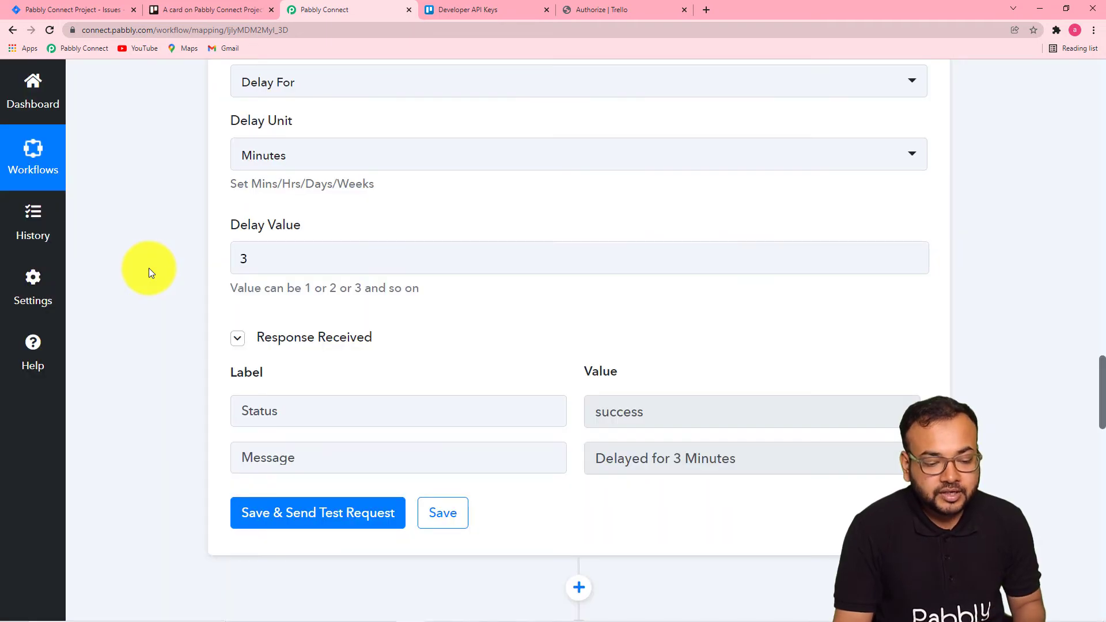
# Add a Jira Software action with the Create Issue event after the Get a Card step.
pyautogui.scroll(-1, 156, 288)
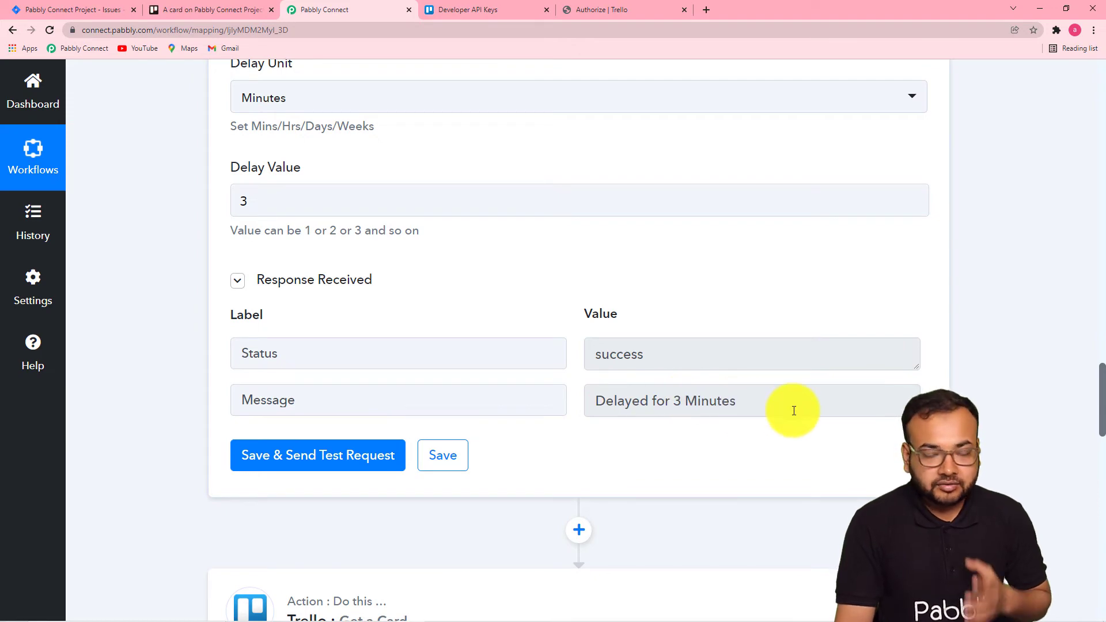
pyautogui.scroll(-5, 667, 409)
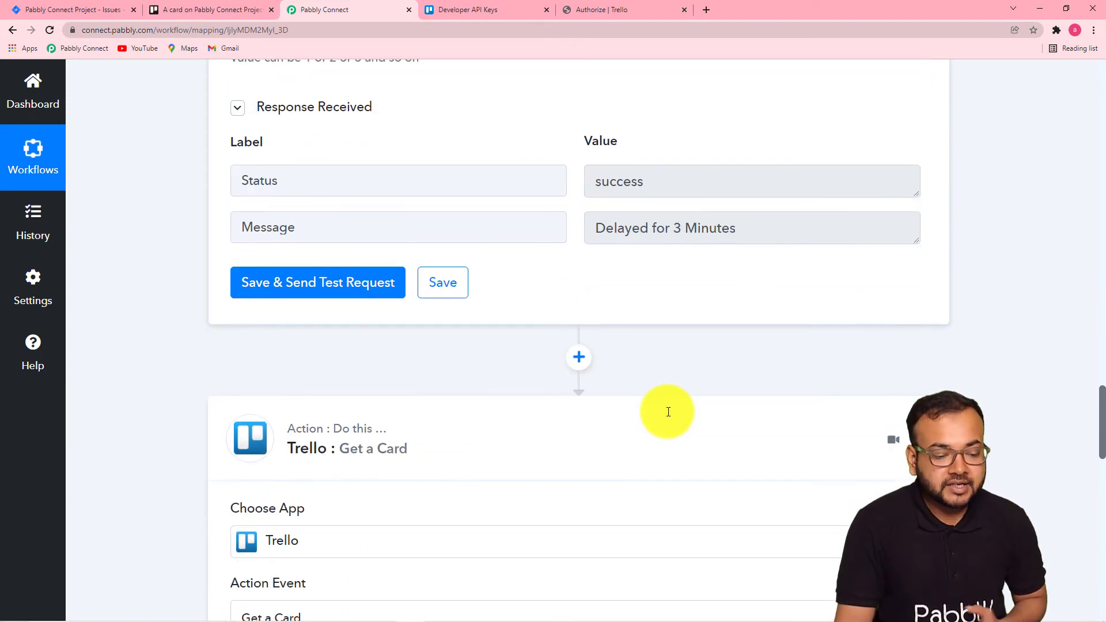
pyautogui.scroll(-1, 667, 410)
pyautogui.scroll(-2, 660, 410)
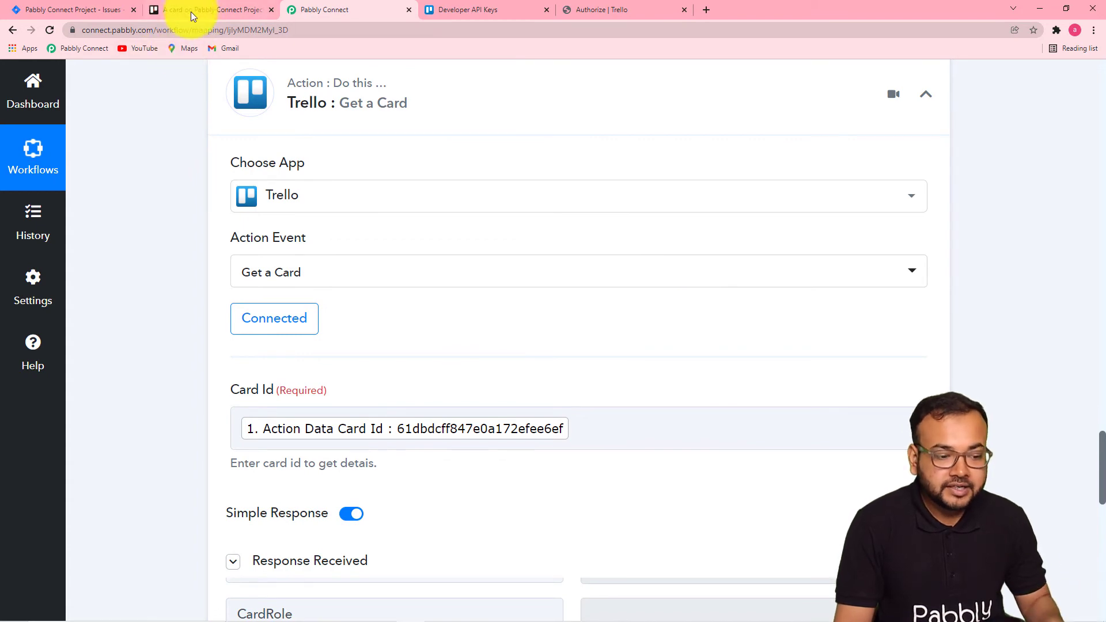
pyautogui.scroll(-6, 183, 270)
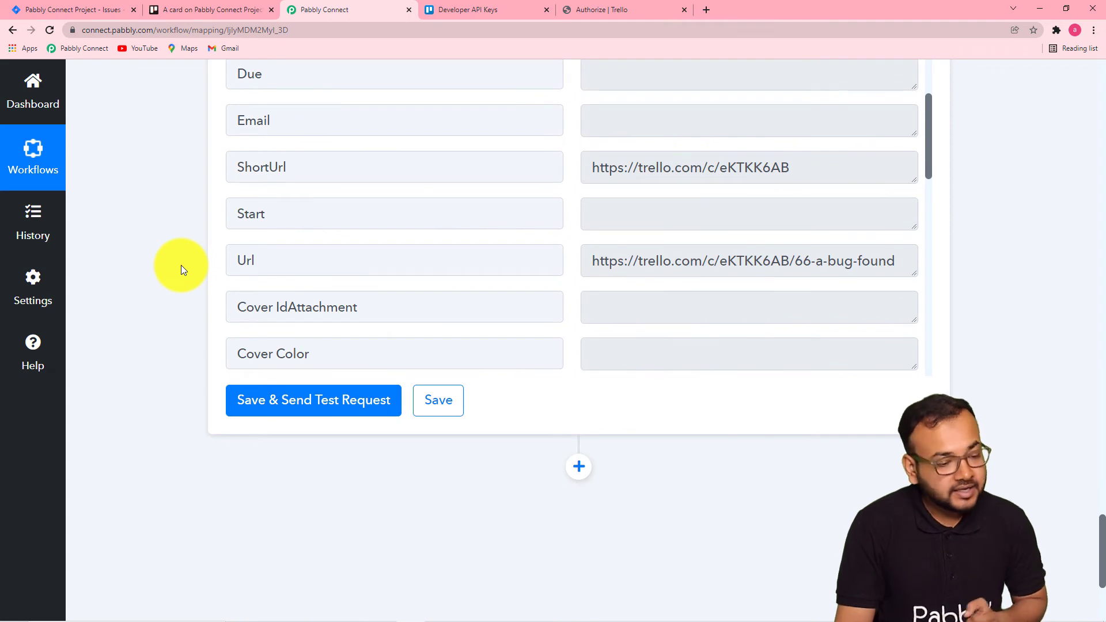
pyautogui.scroll(-1, 181, 266)
pyautogui.scroll(-3, 181, 265)
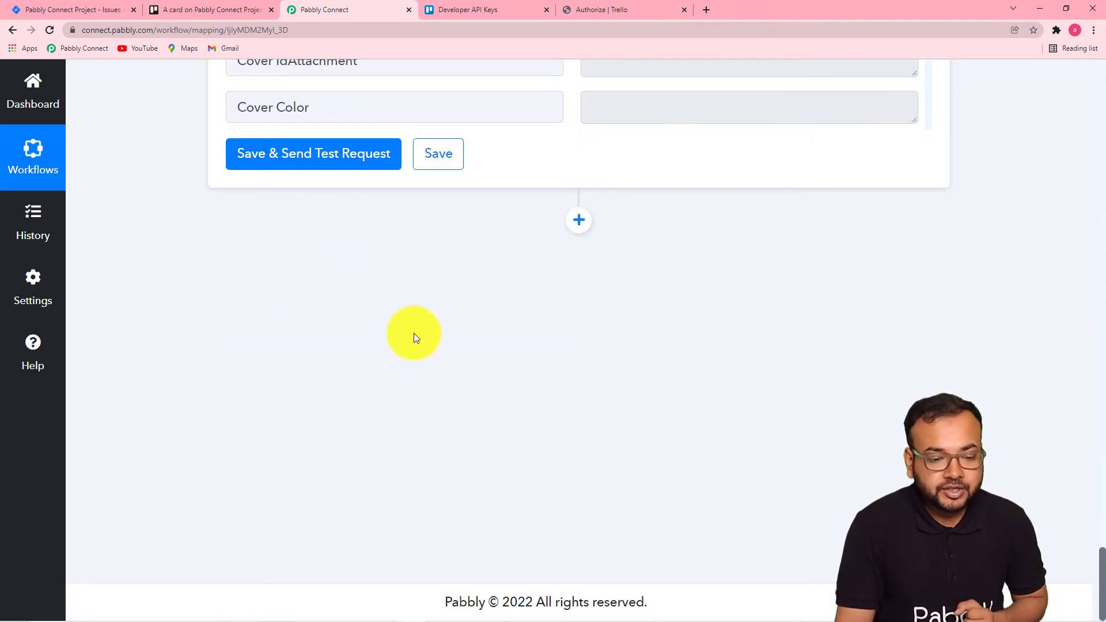
pyautogui.click(579, 220)
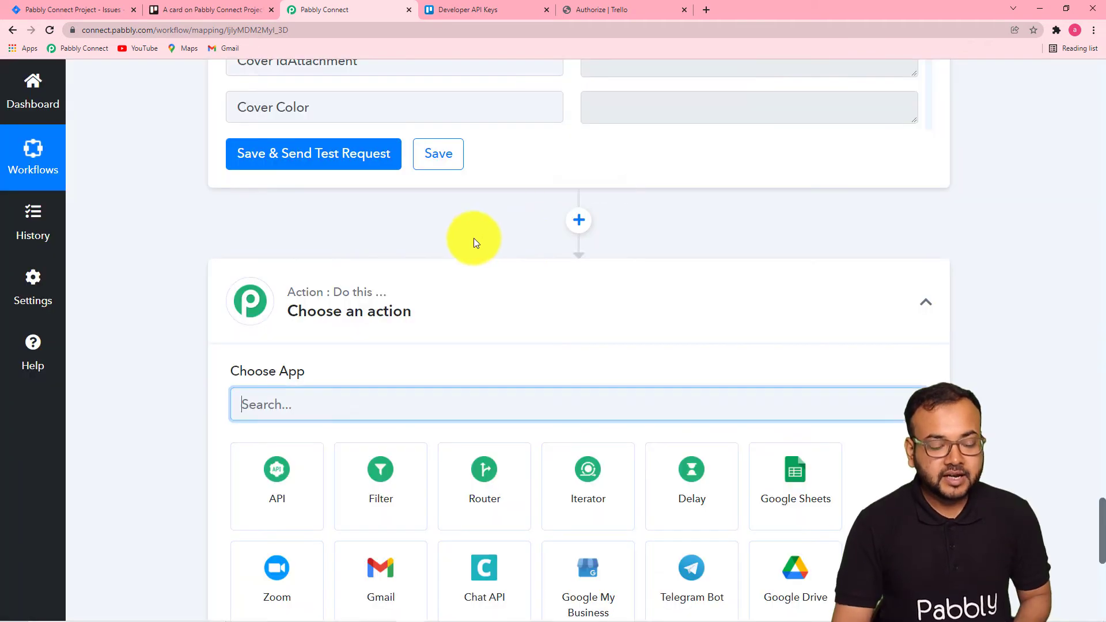
pyautogui.scroll(-6, 394, 223)
pyautogui.scroll(1, 395, 156)
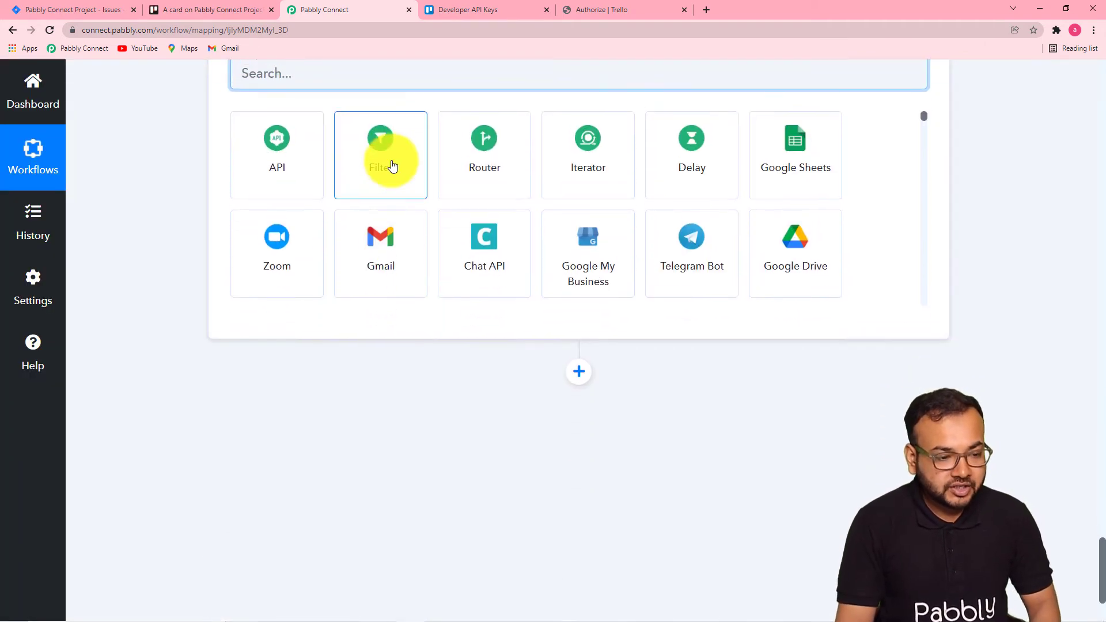
pyautogui.write('jira')
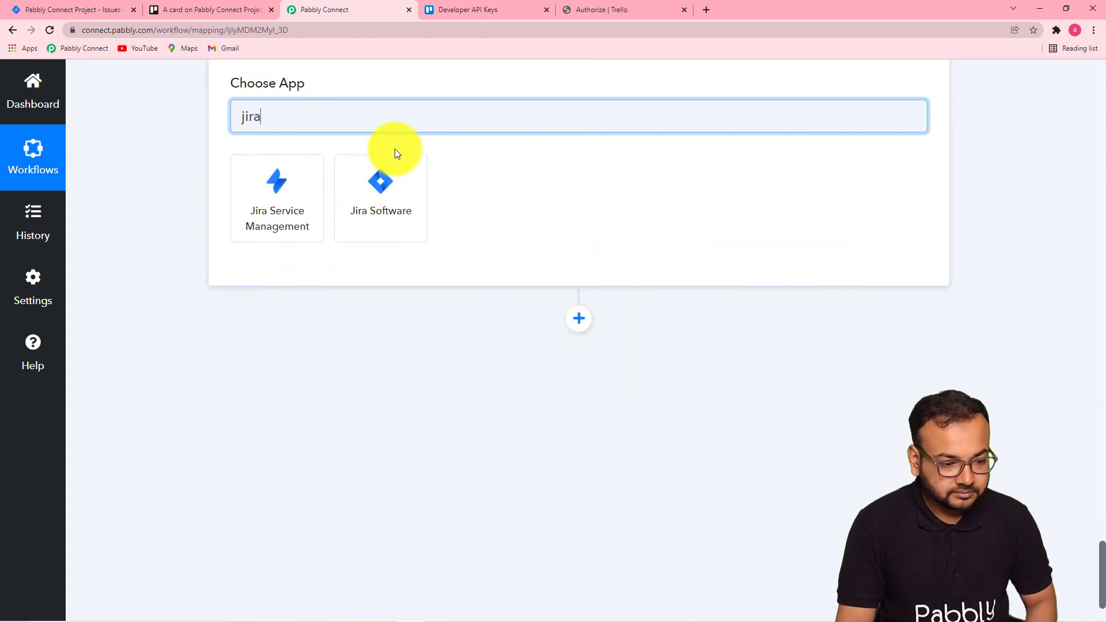
pyautogui.click(381, 216)
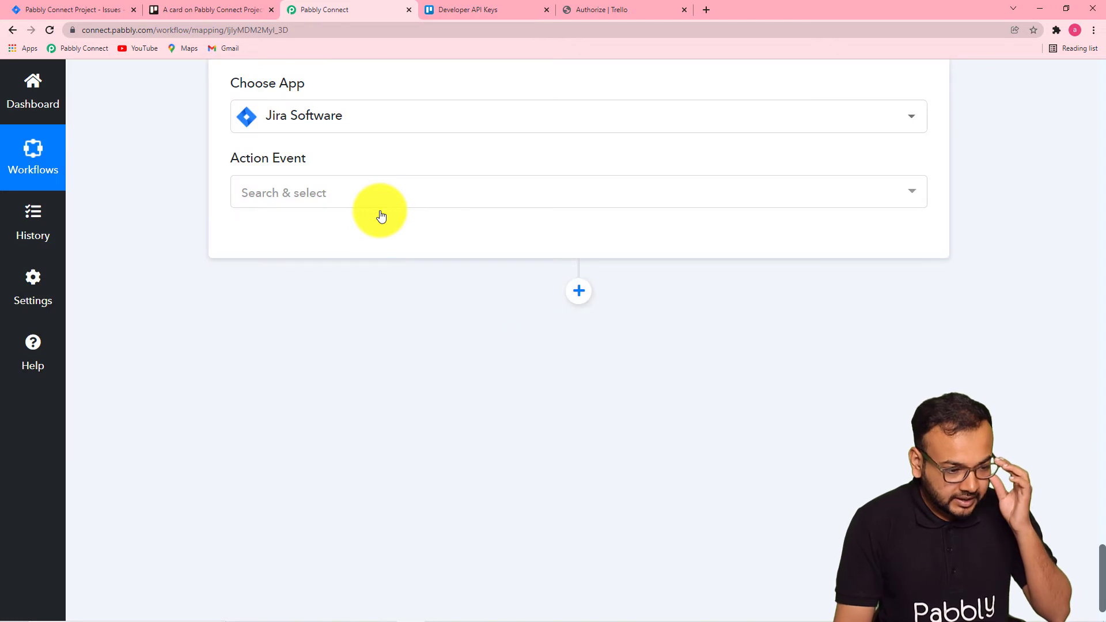
pyautogui.click(377, 203)
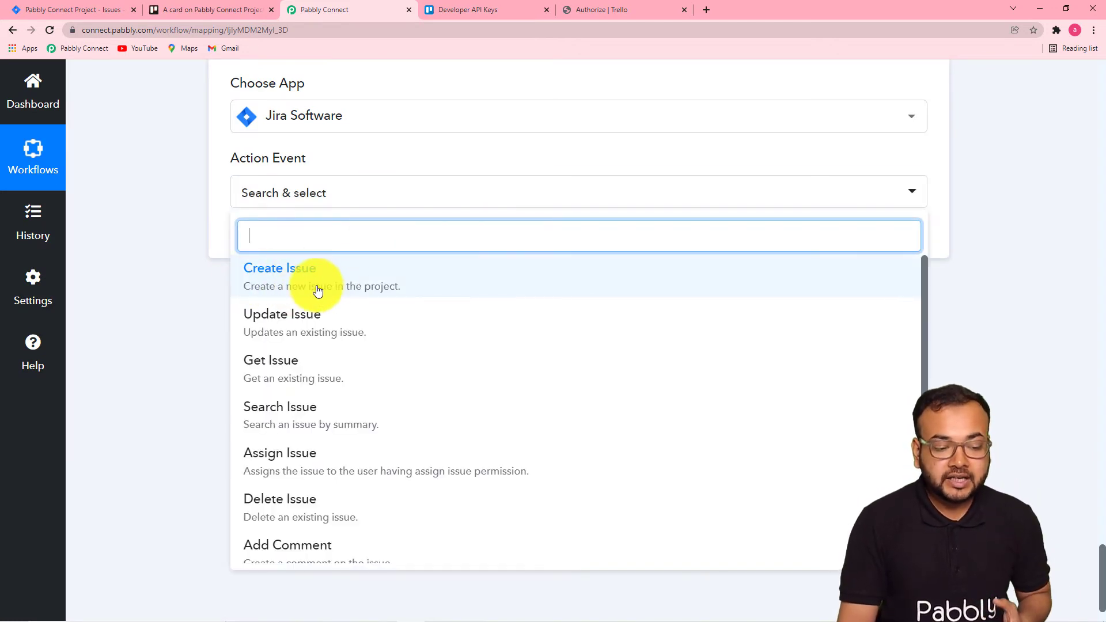
pyautogui.click(368, 286)
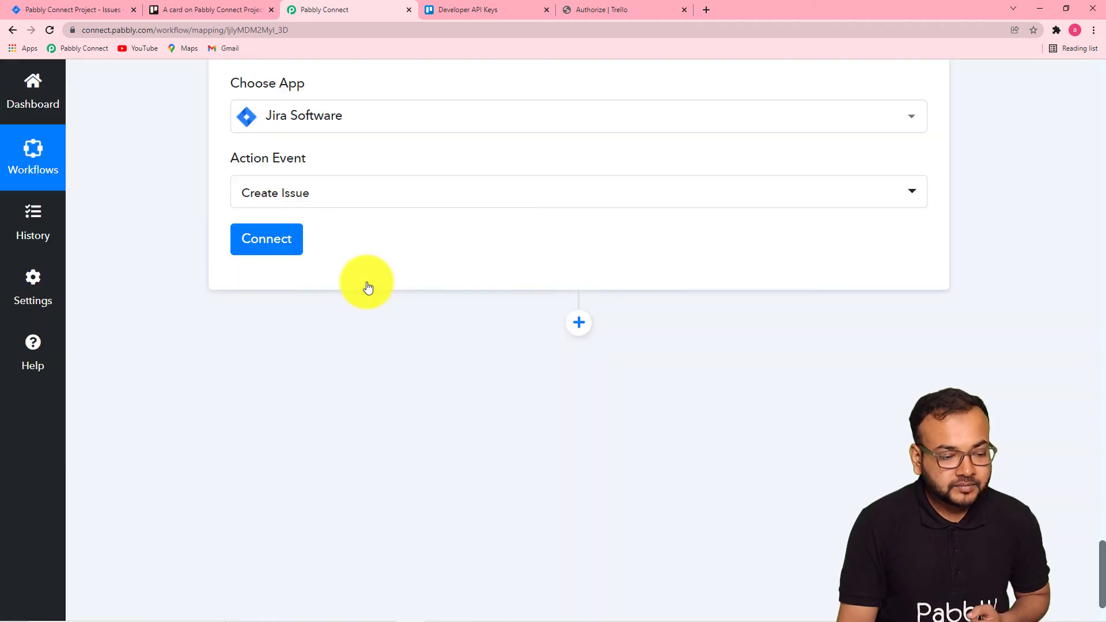
# Add a new Jira Software connection and accept Pabbly's access to the Atlassian account.
pyautogui.click(276, 239)
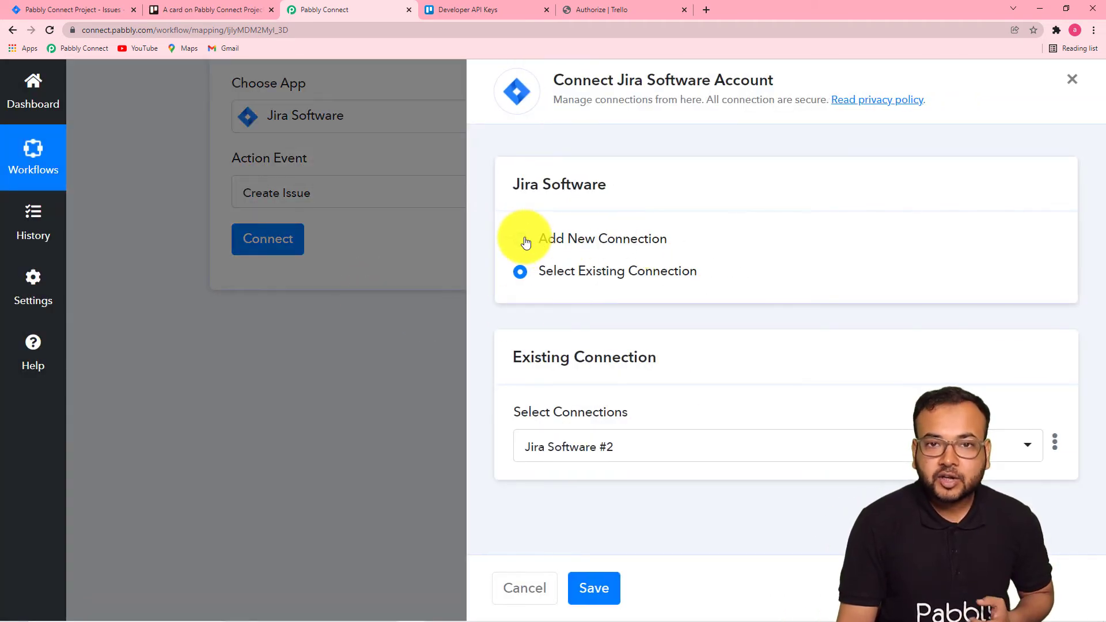
pyautogui.click(521, 240)
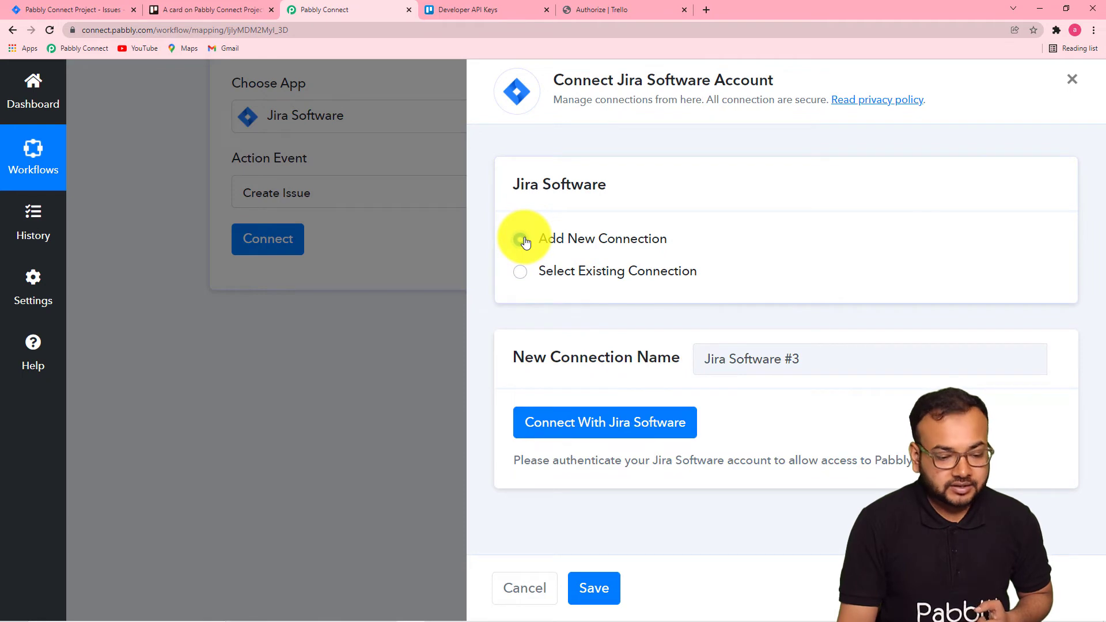
pyautogui.click(568, 429)
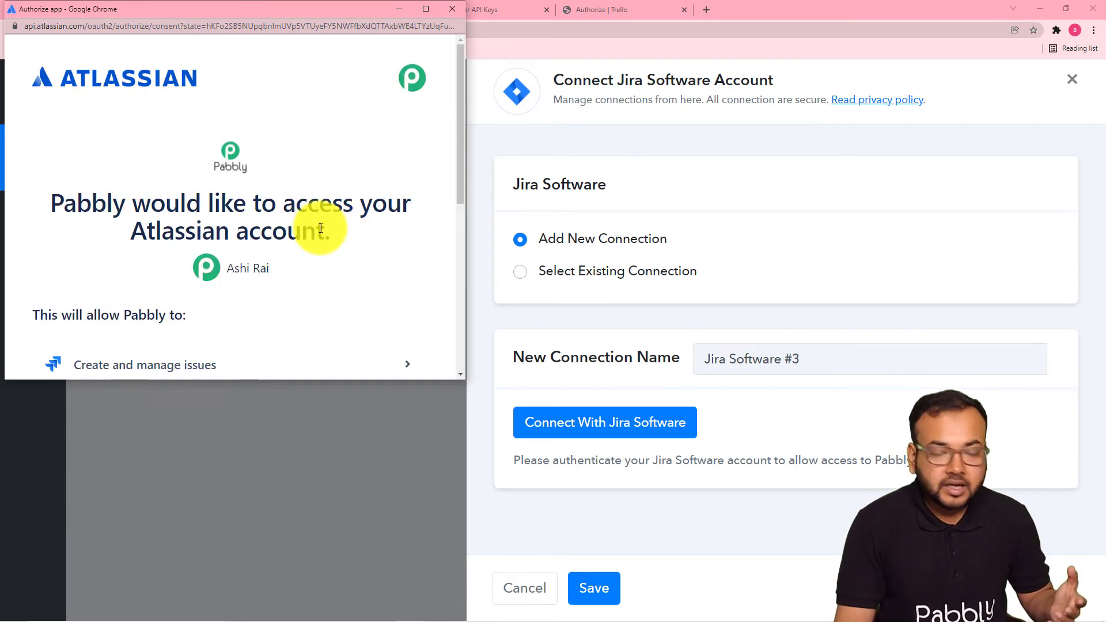
pyautogui.scroll(-2, 283, 222)
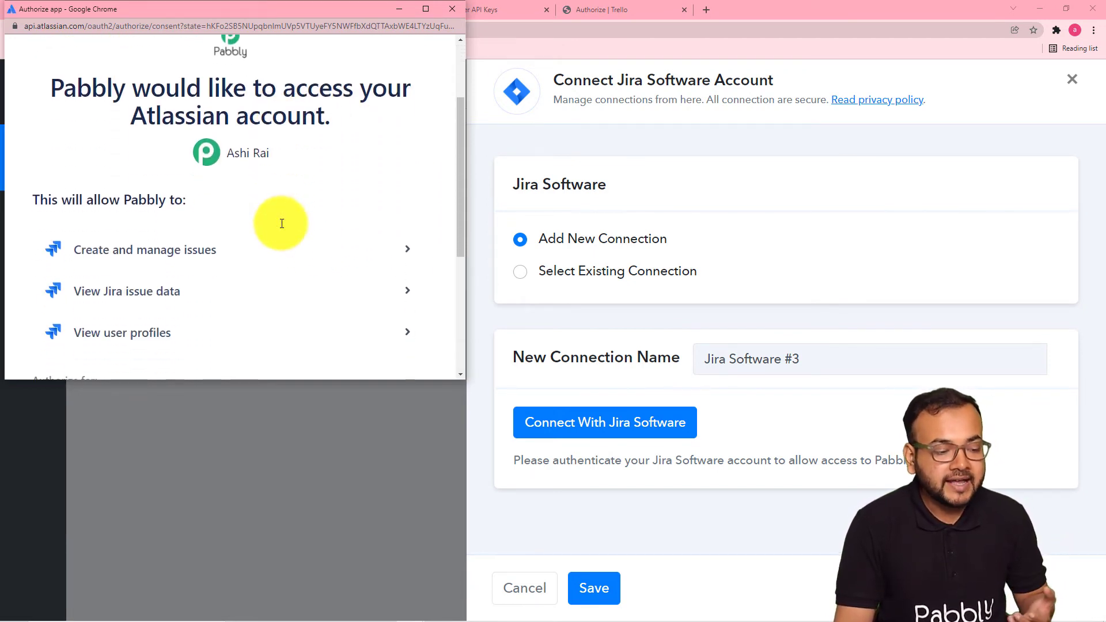
pyautogui.scroll(-4, 282, 223)
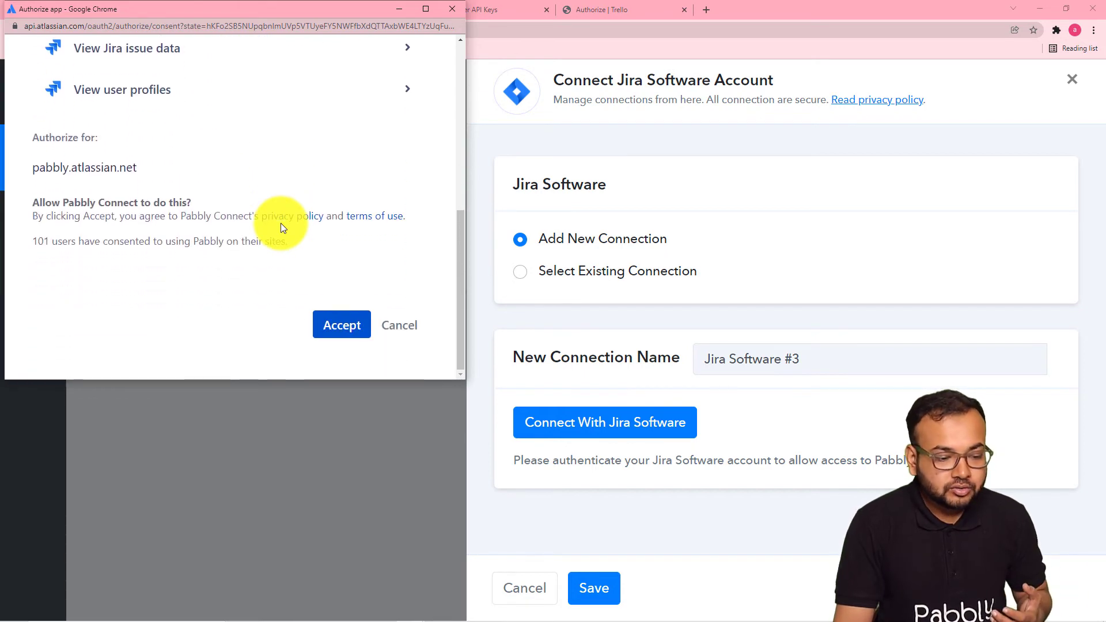
pyautogui.click(323, 329)
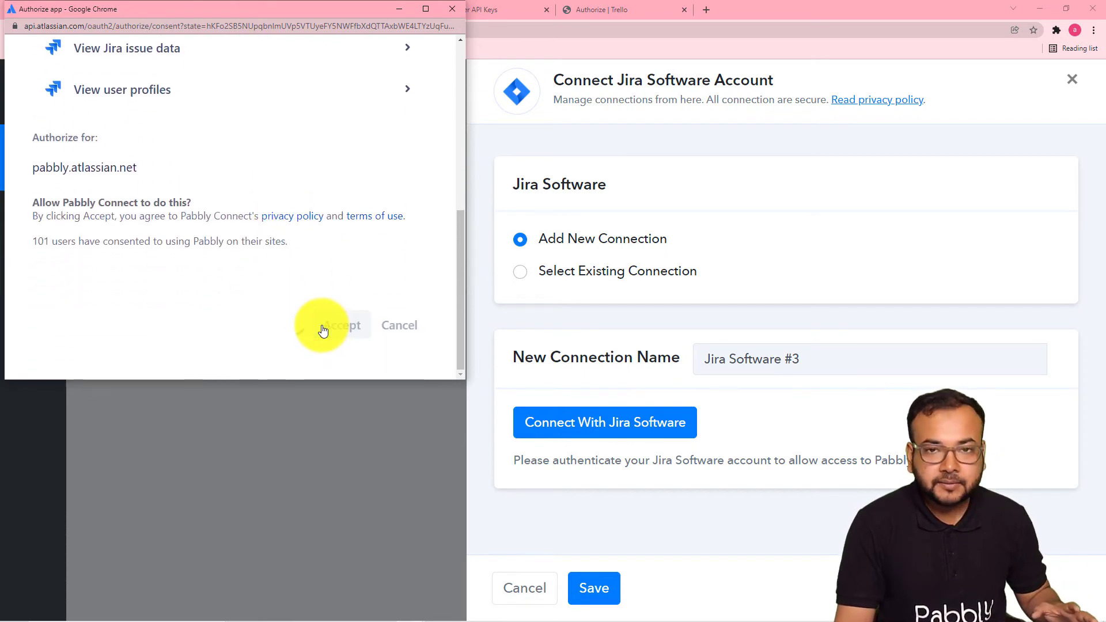
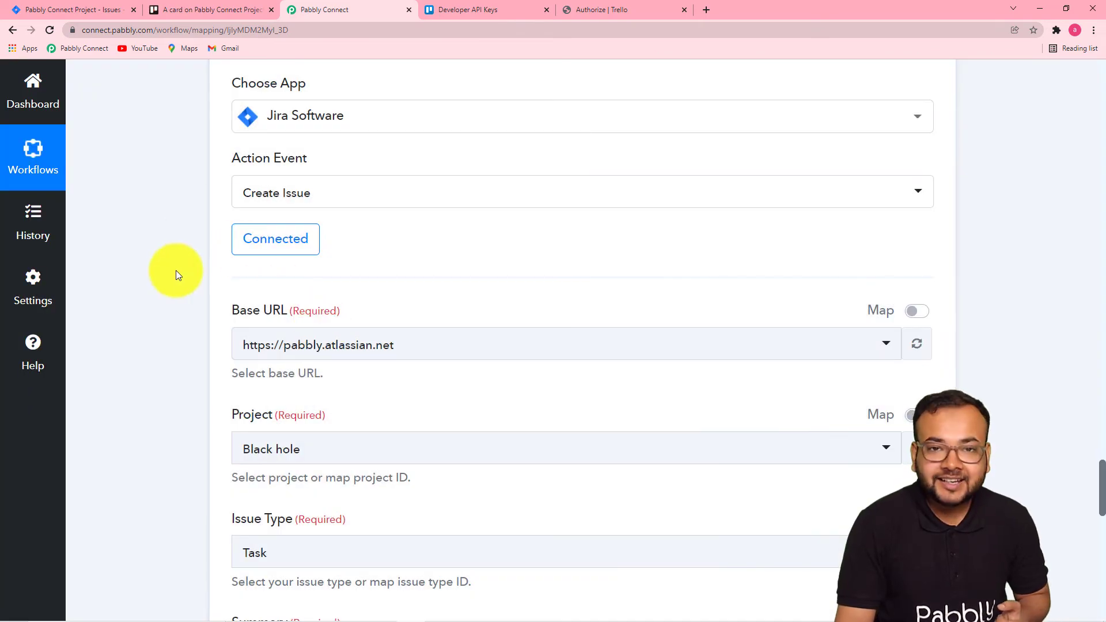
pyautogui.scroll(-5, 82, 295)
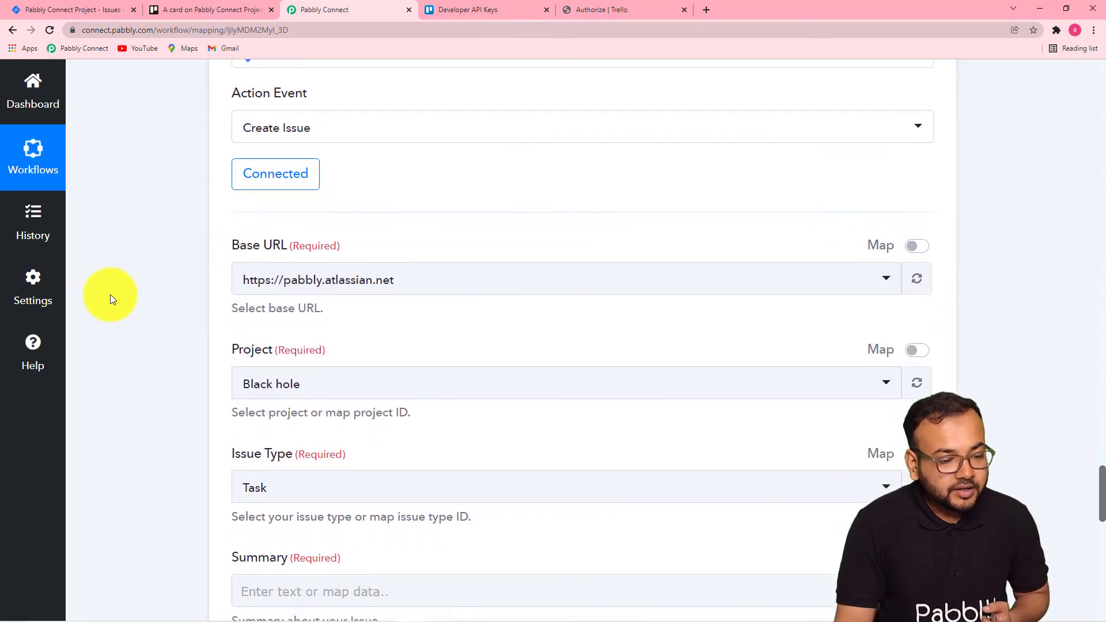
pyautogui.scroll(3, 109, 295)
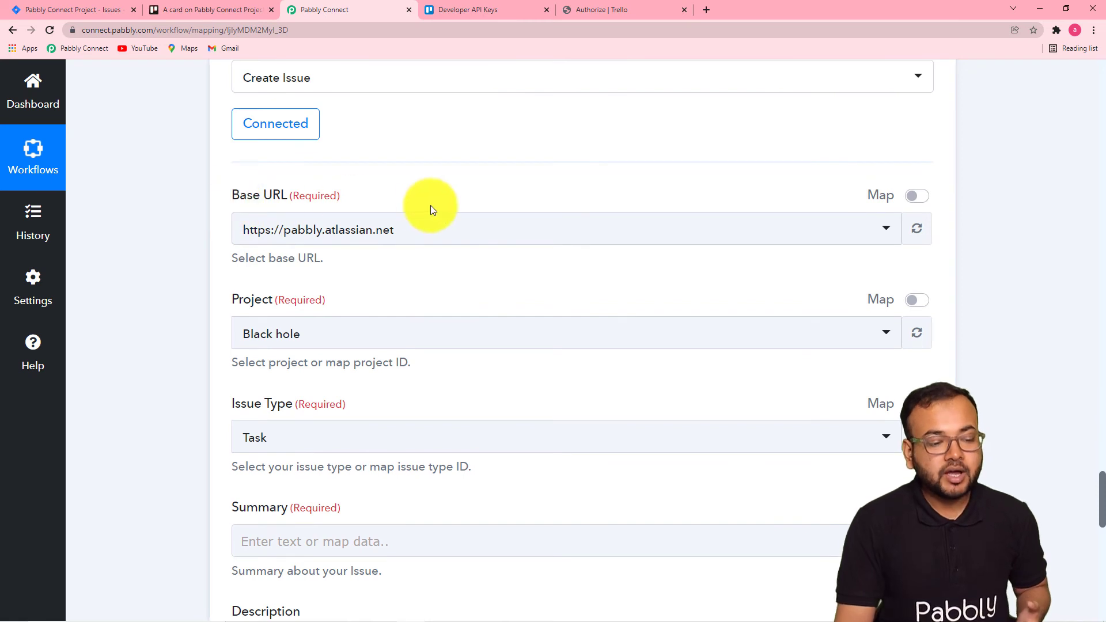
pyautogui.click(886, 230)
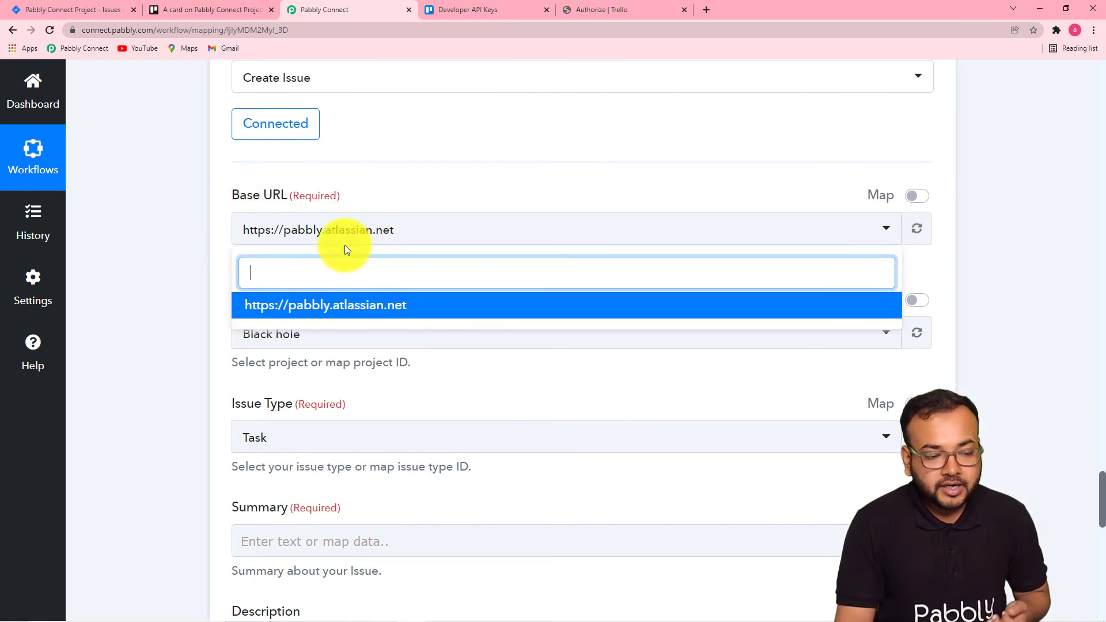
pyautogui.click(194, 231)
pyautogui.click(88, 8)
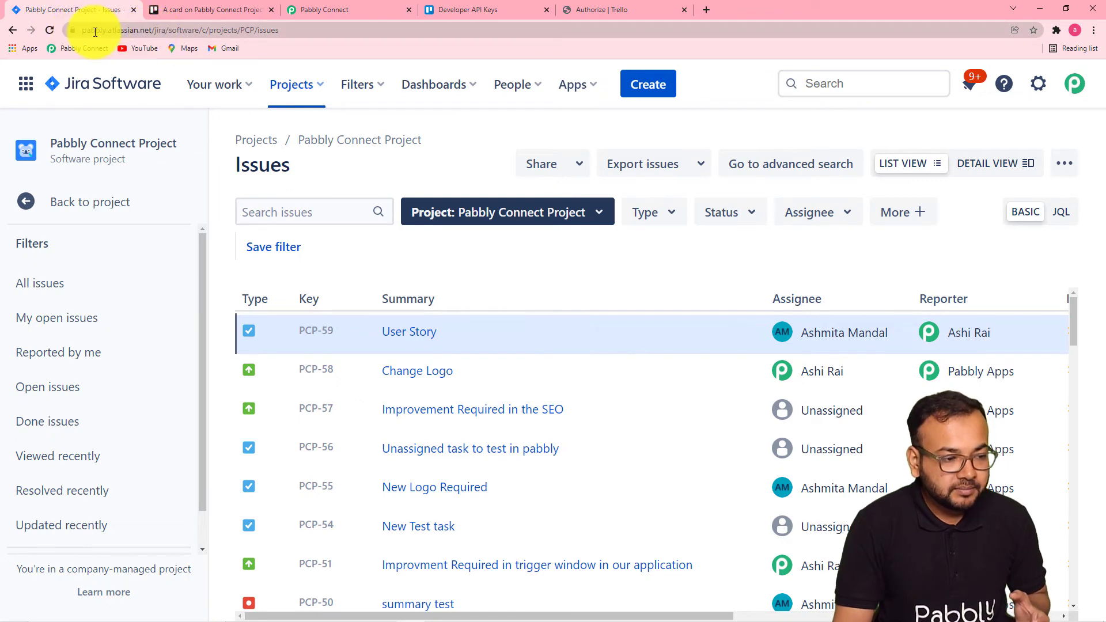
pyautogui.click(500, 9)
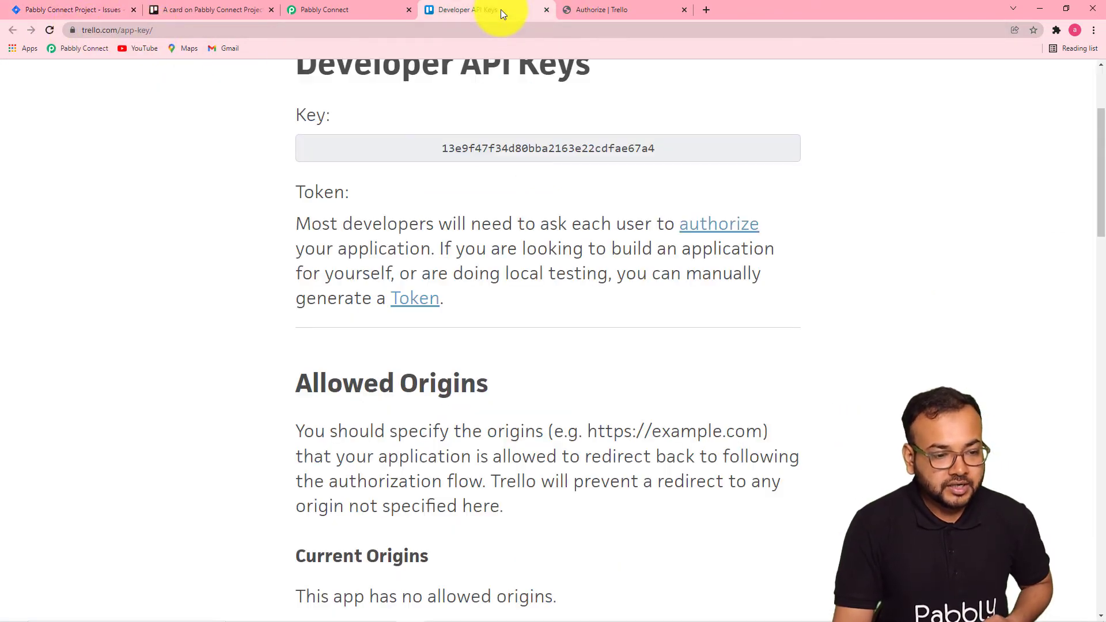
pyautogui.click(358, 8)
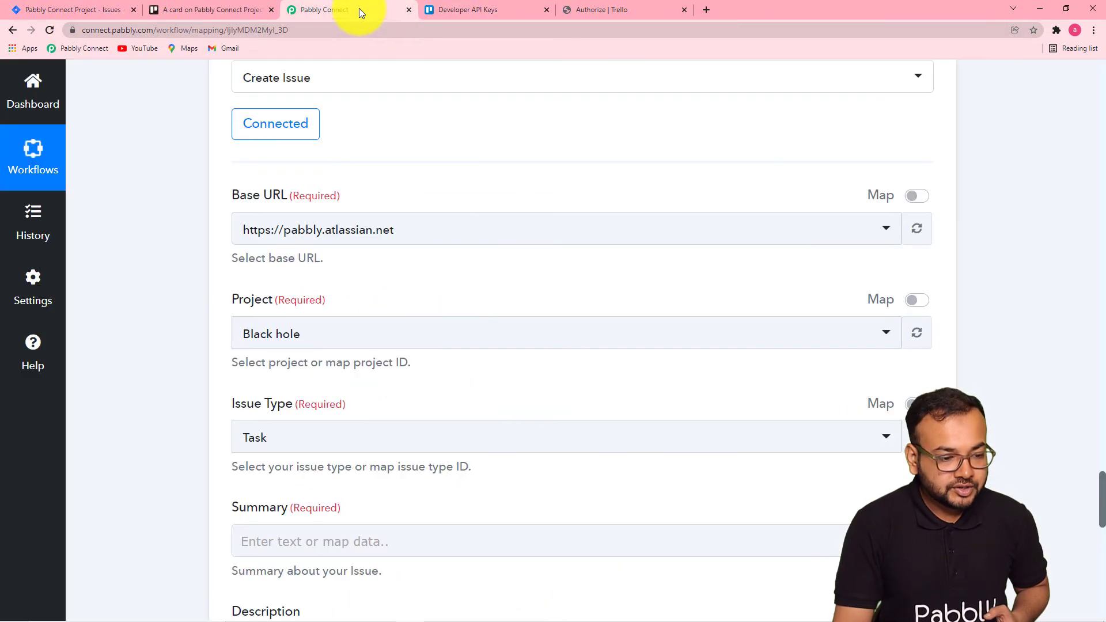
pyautogui.click(513, 233)
pyautogui.click(459, 306)
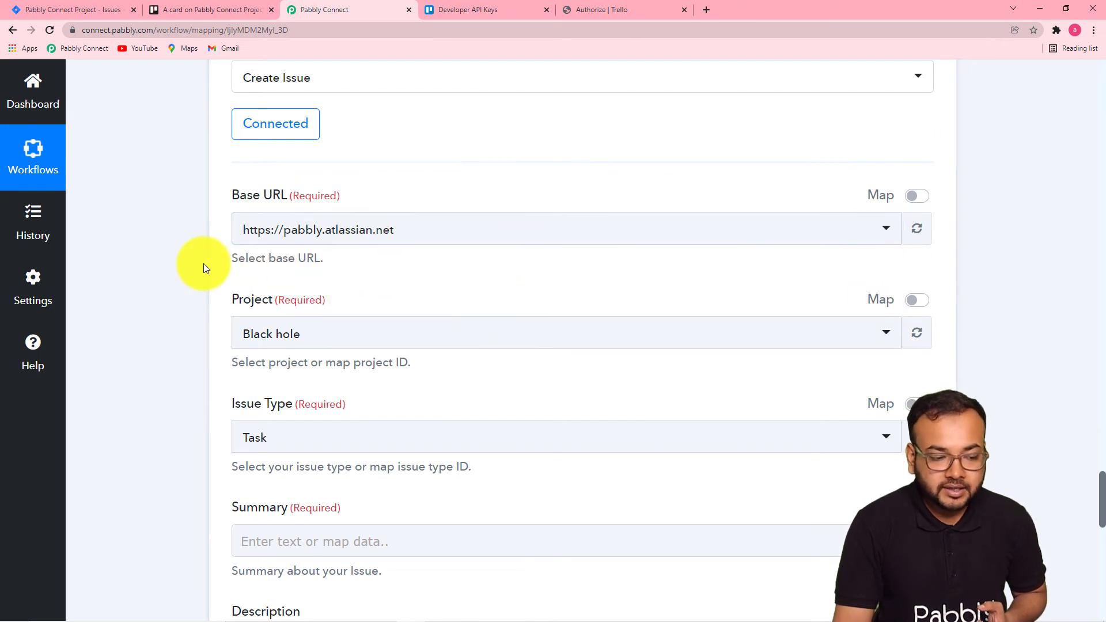
# Check the Jira projects list and set the Project to Pabbly Connect Project.
pyautogui.scroll(-3, 203, 264)
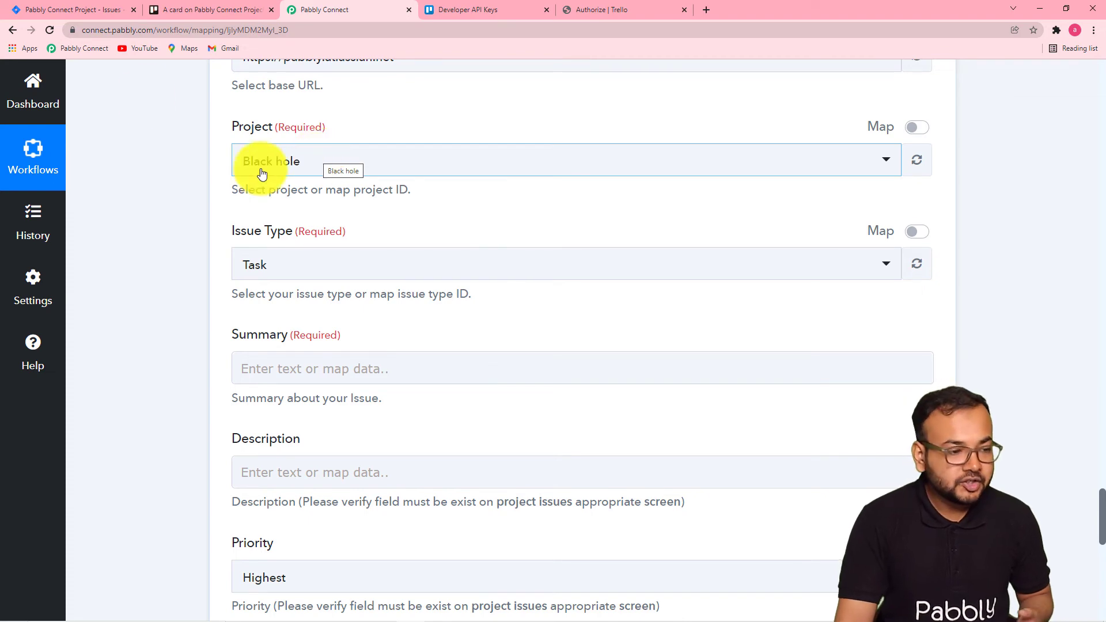
pyautogui.click(110, 11)
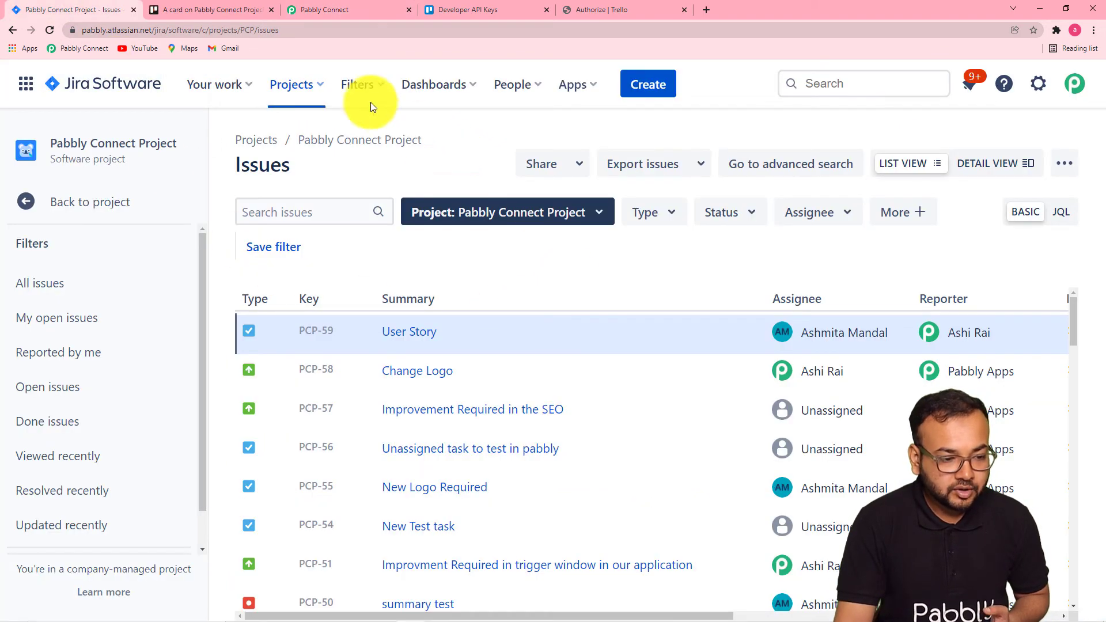
pyautogui.click(327, 91)
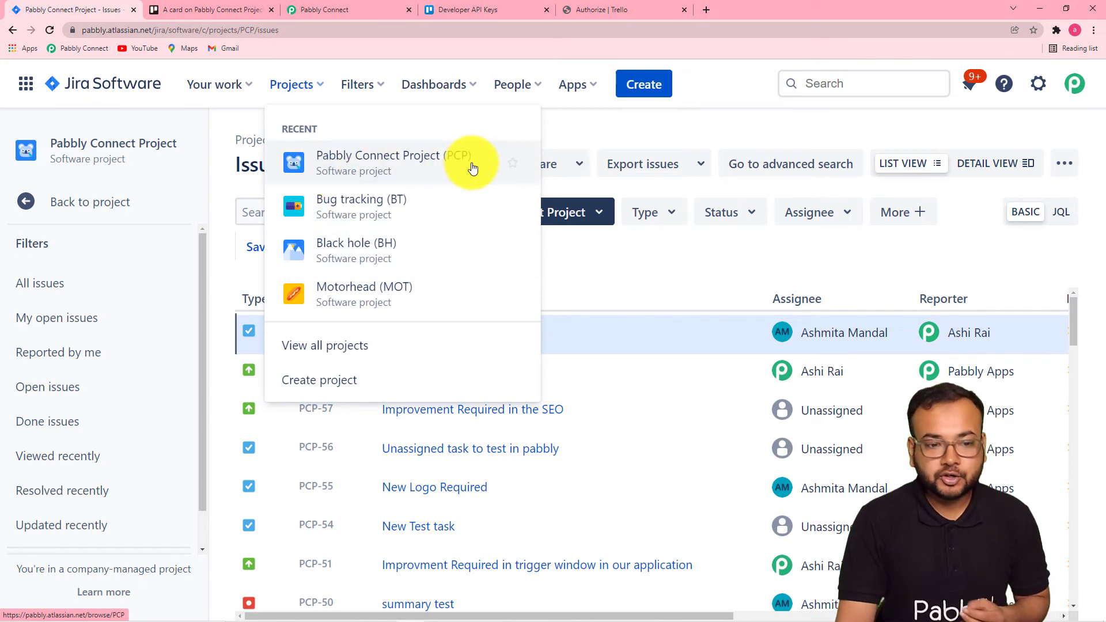
pyautogui.click(368, 8)
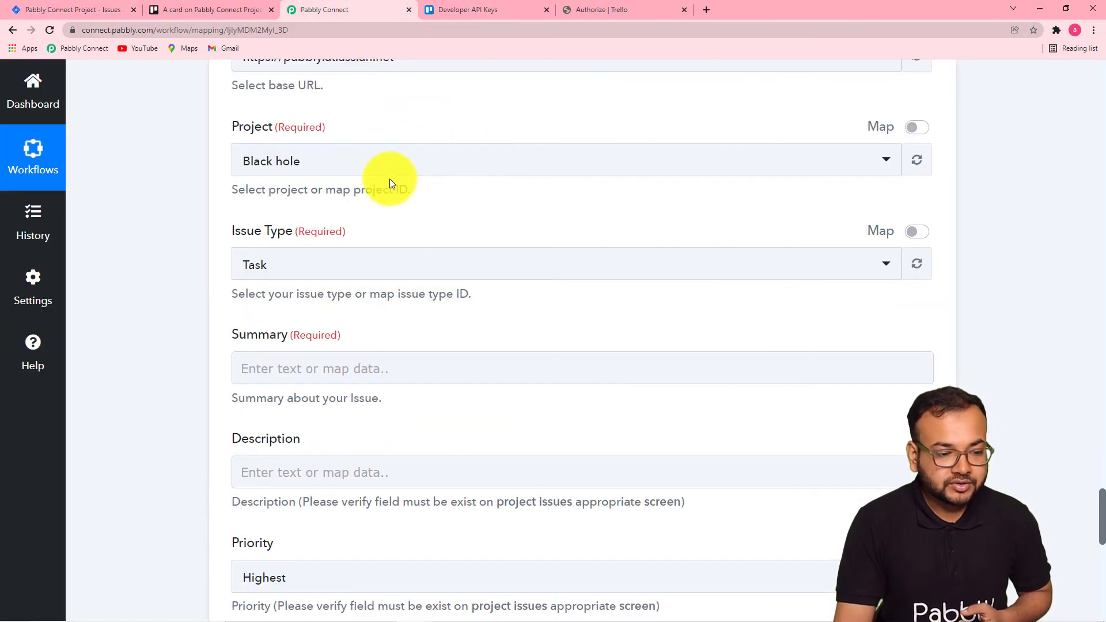
pyautogui.click(404, 166)
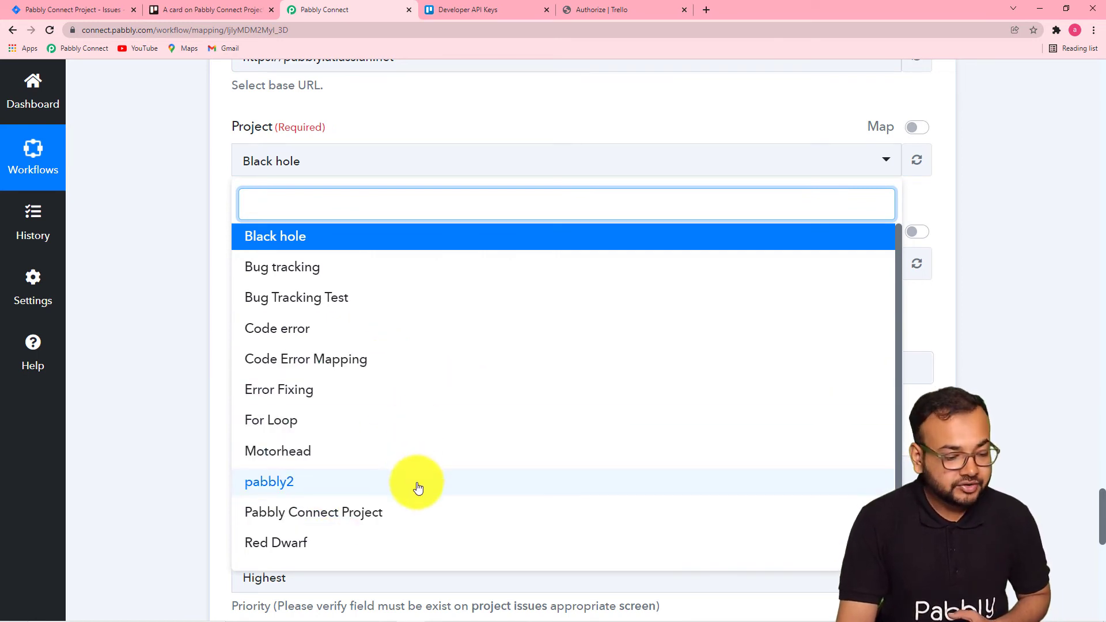
pyautogui.click(304, 524)
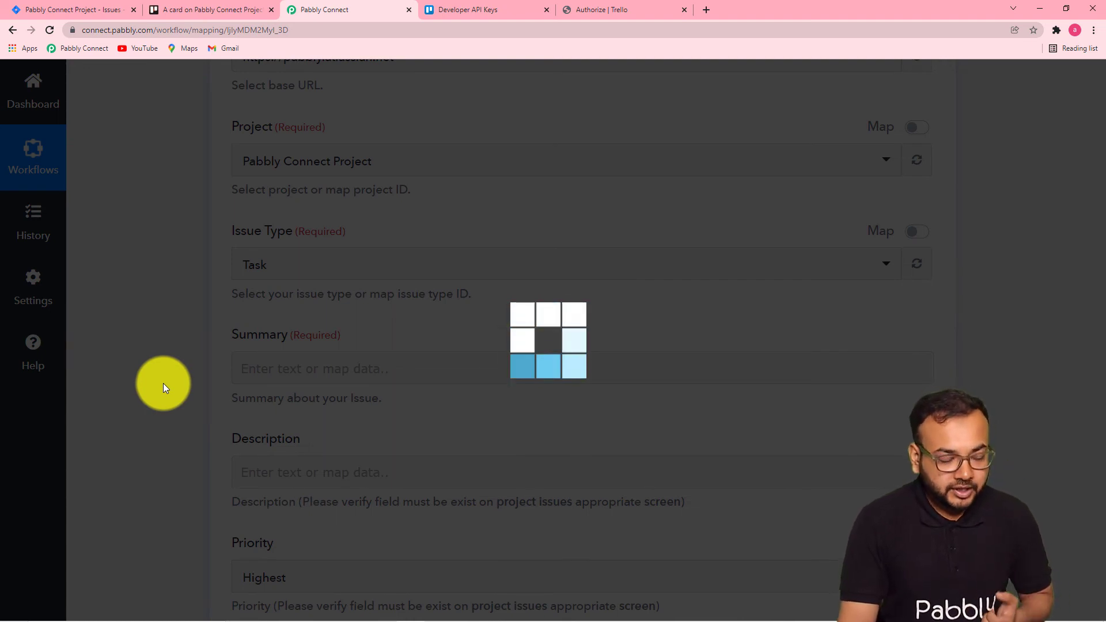
# Open Jira's Create issue form to review which fields an issue needs.
pyautogui.click(74, 10)
pyautogui.click(645, 257)
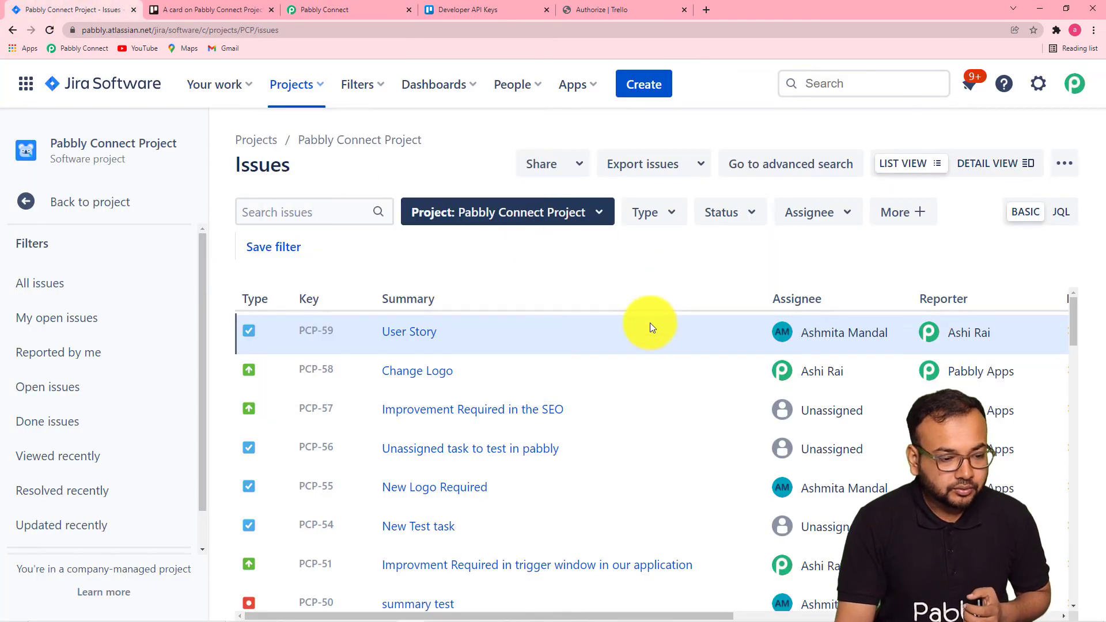
pyautogui.scroll(-2, 650, 323)
pyautogui.scroll(2, 564, 336)
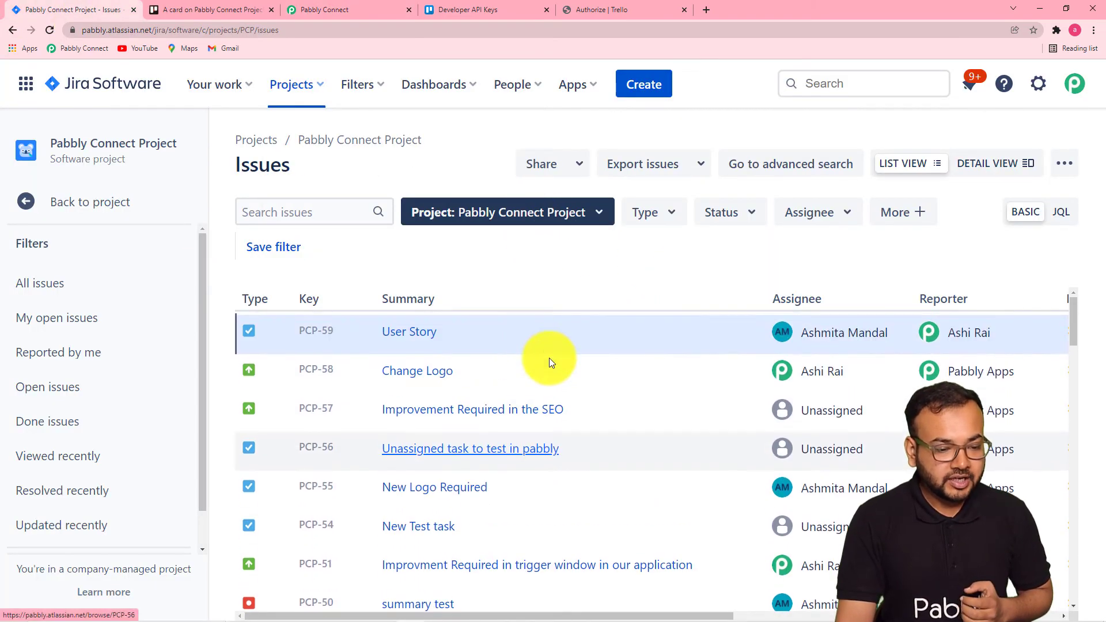
pyautogui.click(645, 85)
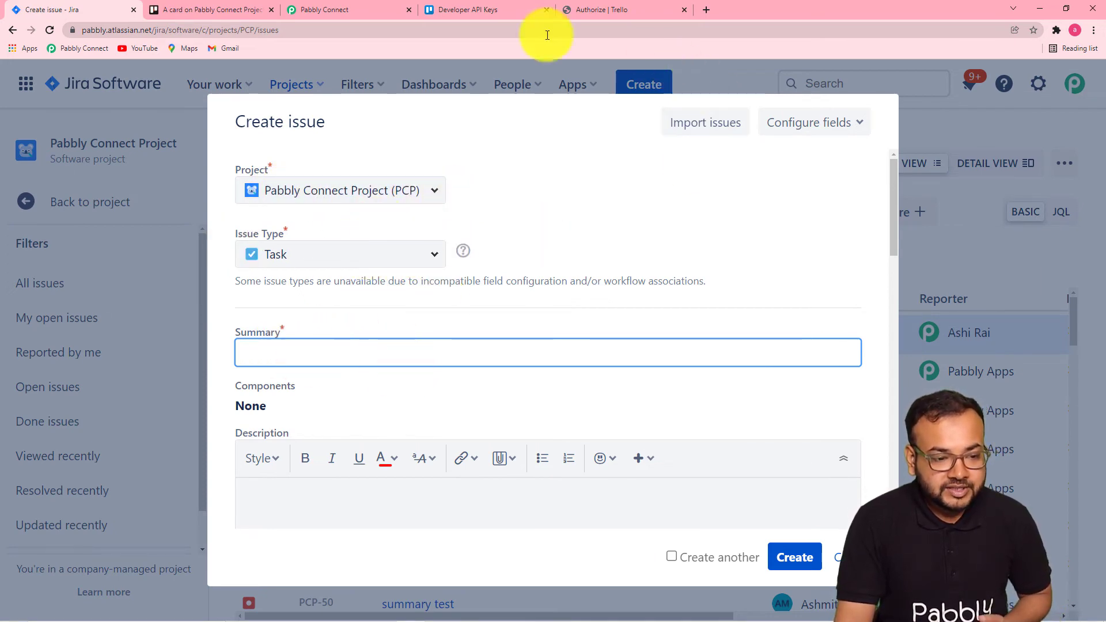
pyautogui.click(368, 4)
# Set the Issue Type to Improvement.
pyautogui.scroll(-3, 450, 219)
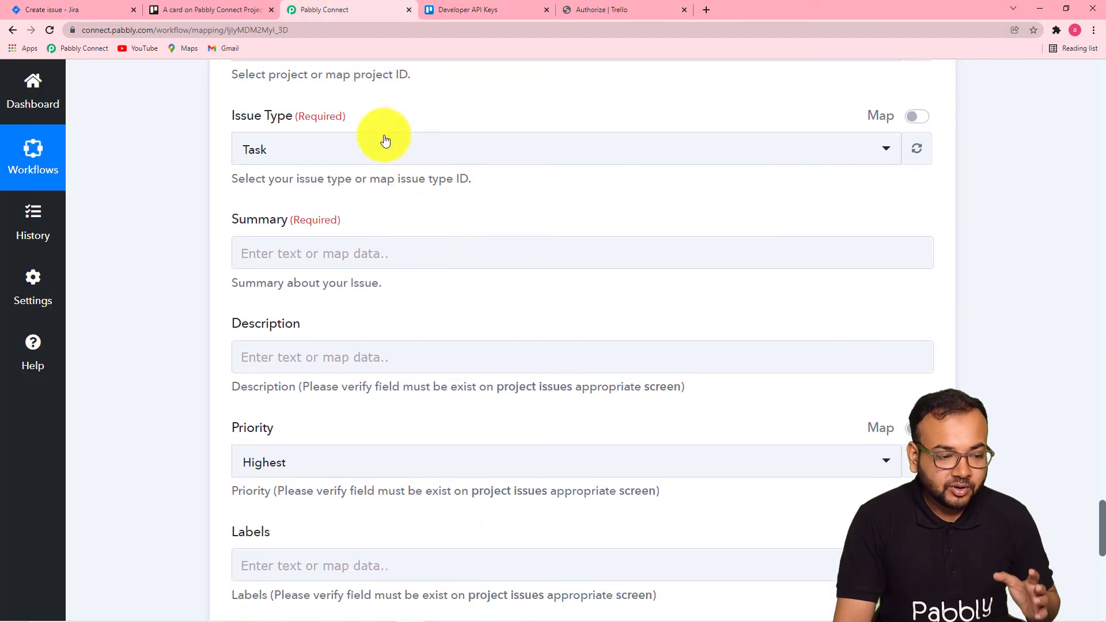
pyautogui.scroll(3, 291, 271)
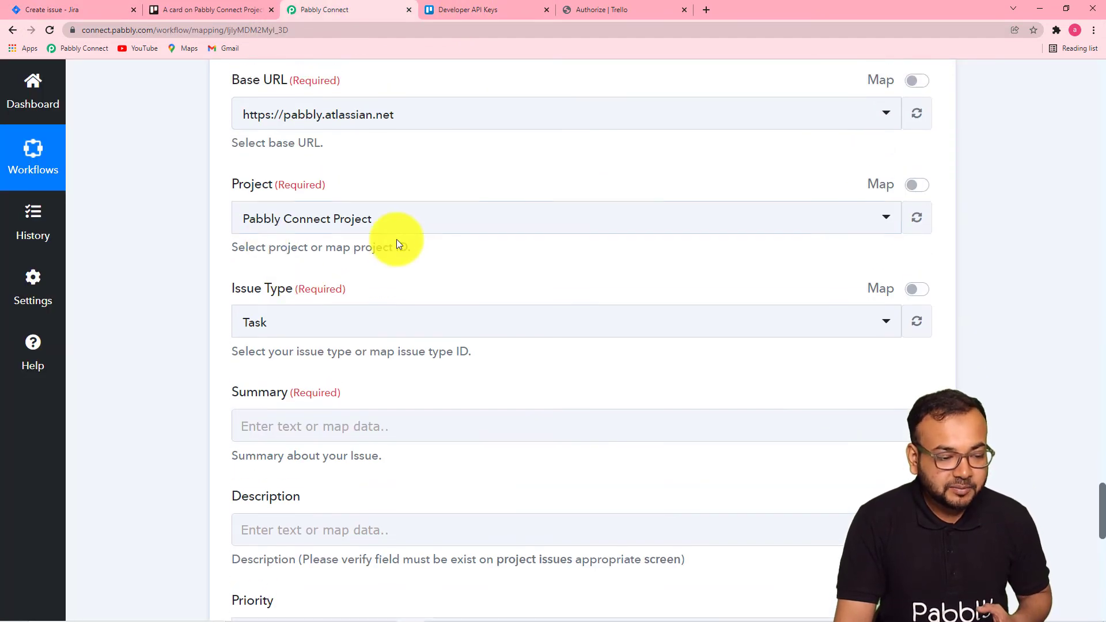
pyautogui.scroll(-3, 396, 240)
pyautogui.click(437, 158)
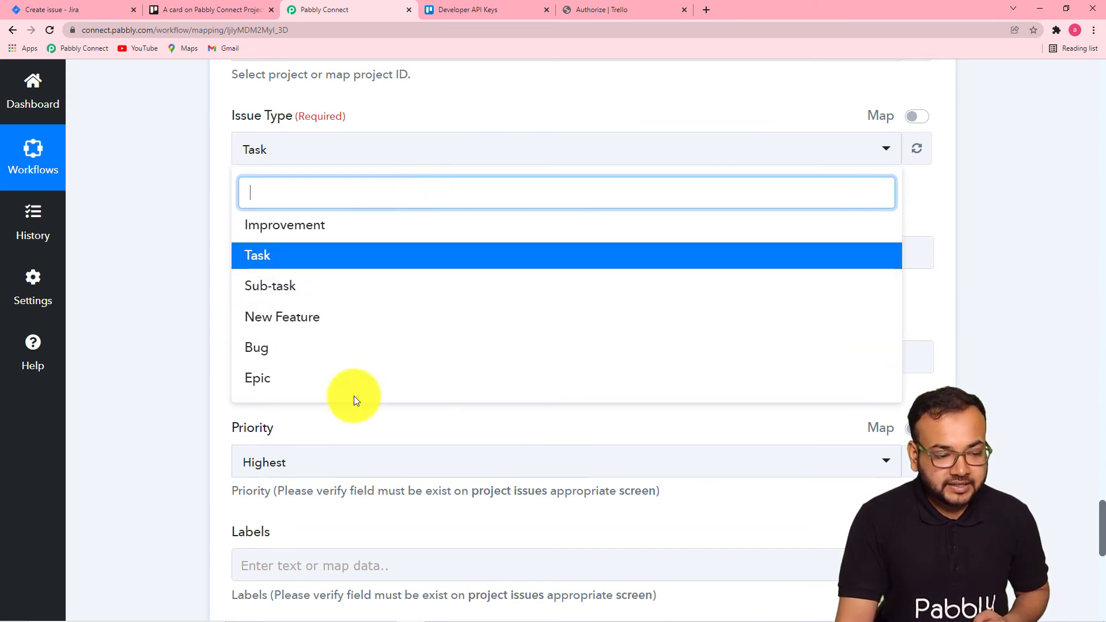
pyautogui.click(316, 226)
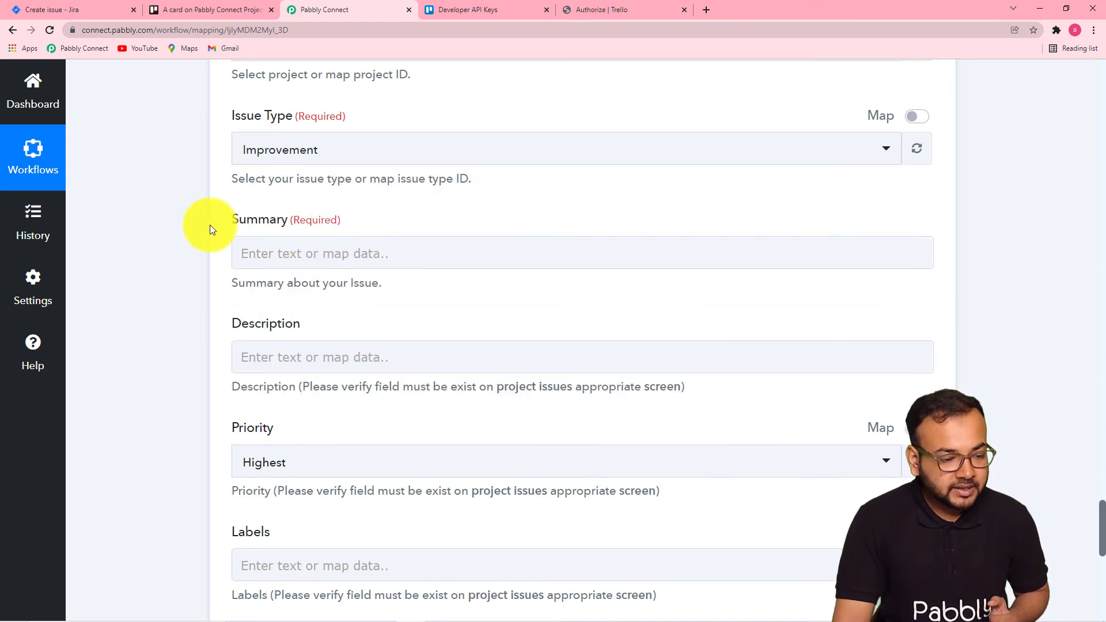
# Map the card Name from the Trello Get a Card step into the Summary field.
pyautogui.scroll(-2, 211, 229)
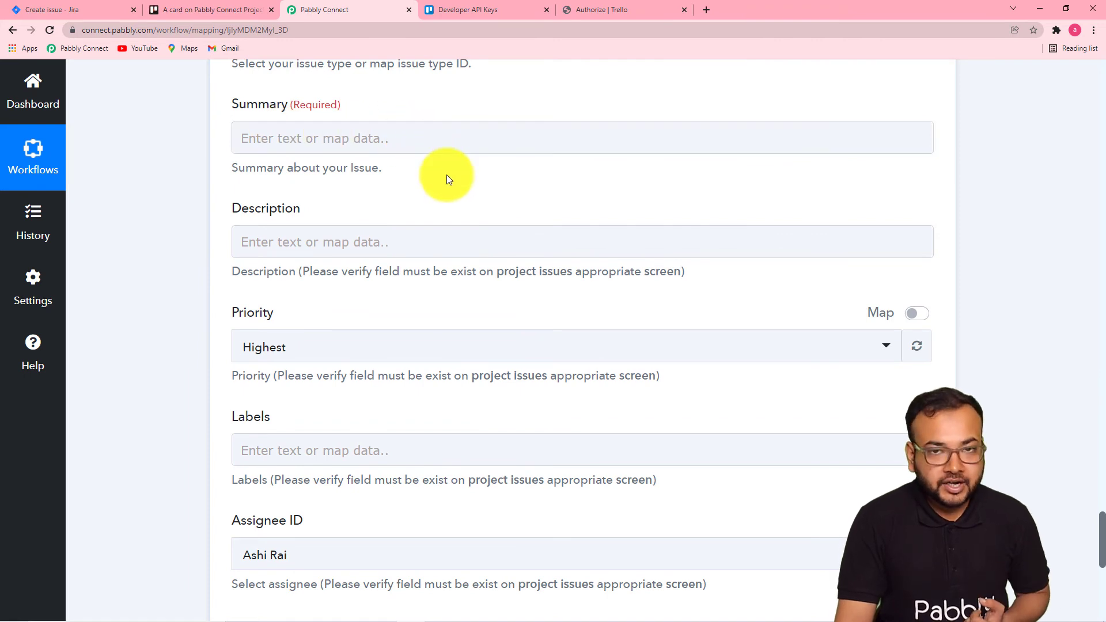
pyautogui.scroll(2, 502, 219)
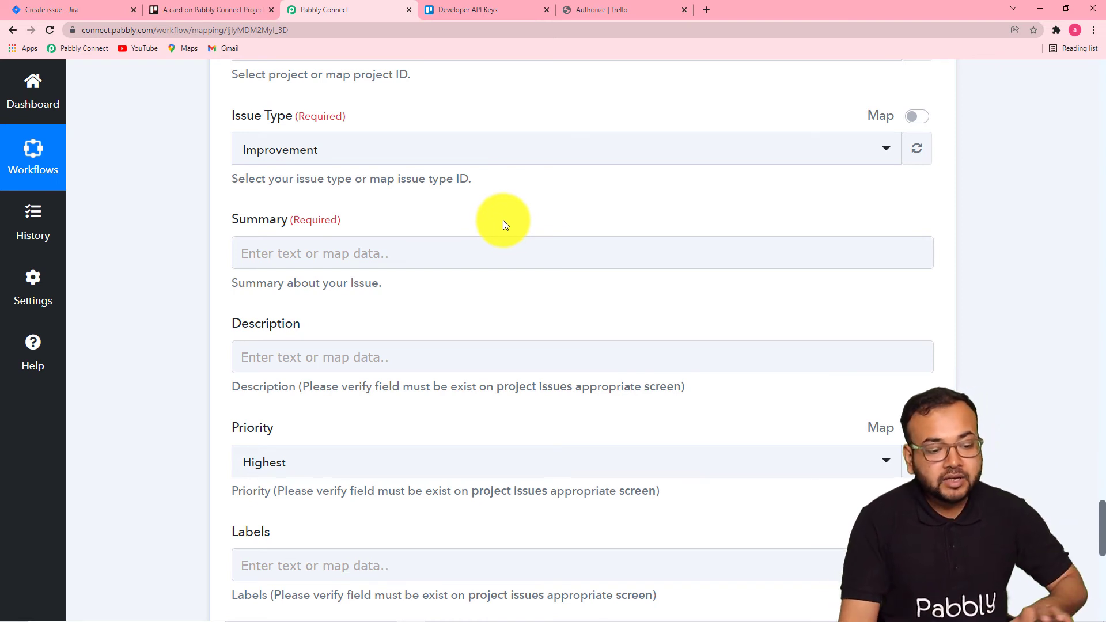
pyautogui.scroll(10, 503, 291)
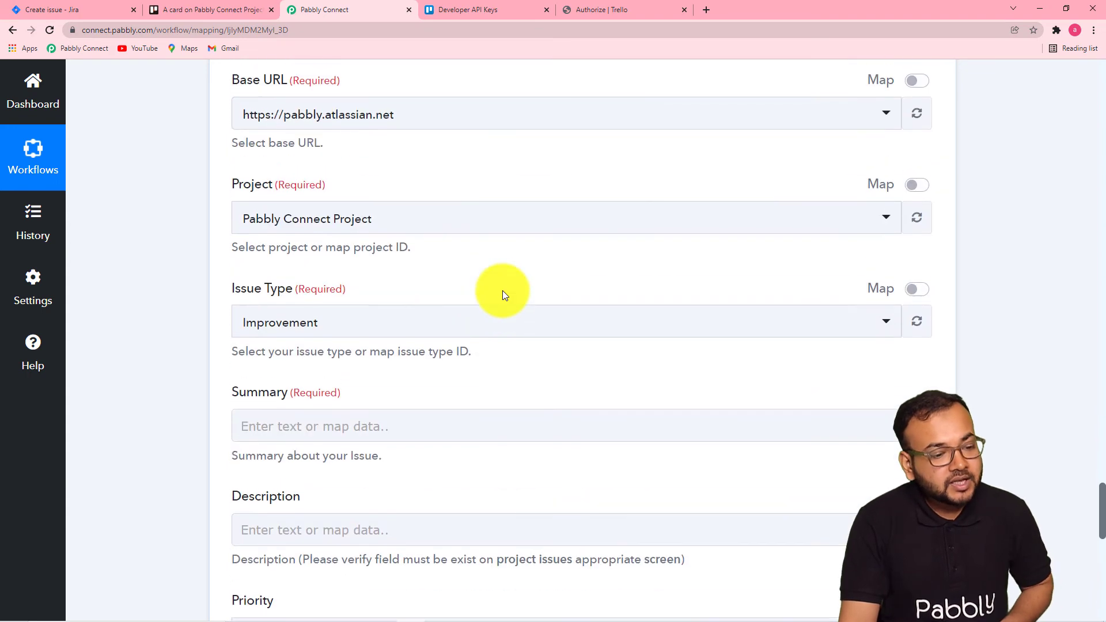
pyautogui.scroll(-10, 504, 296)
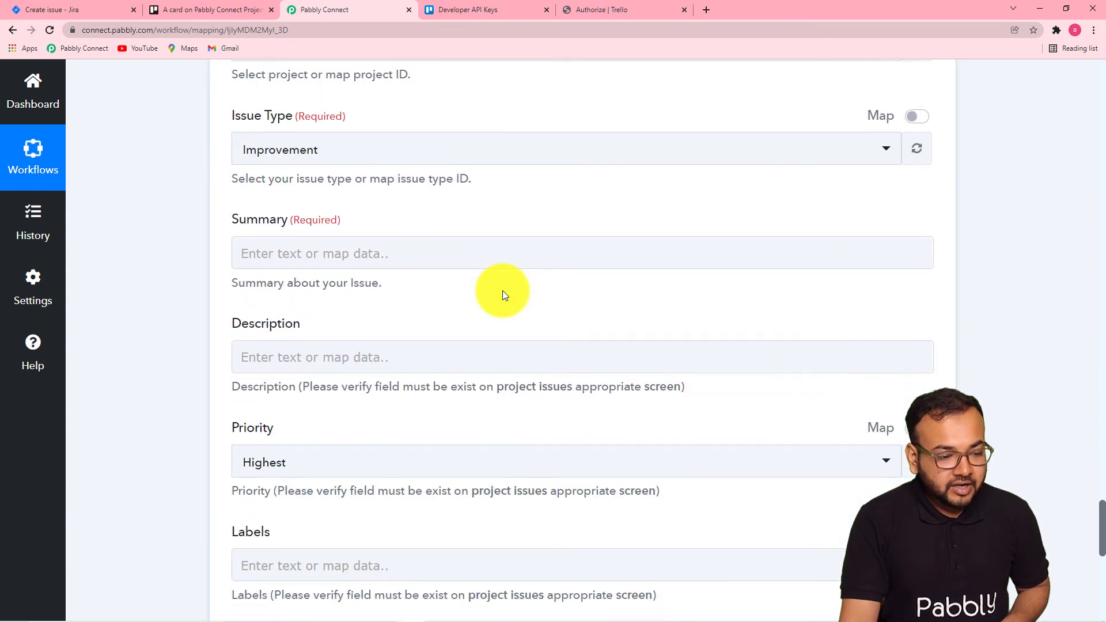
pyautogui.click(378, 254)
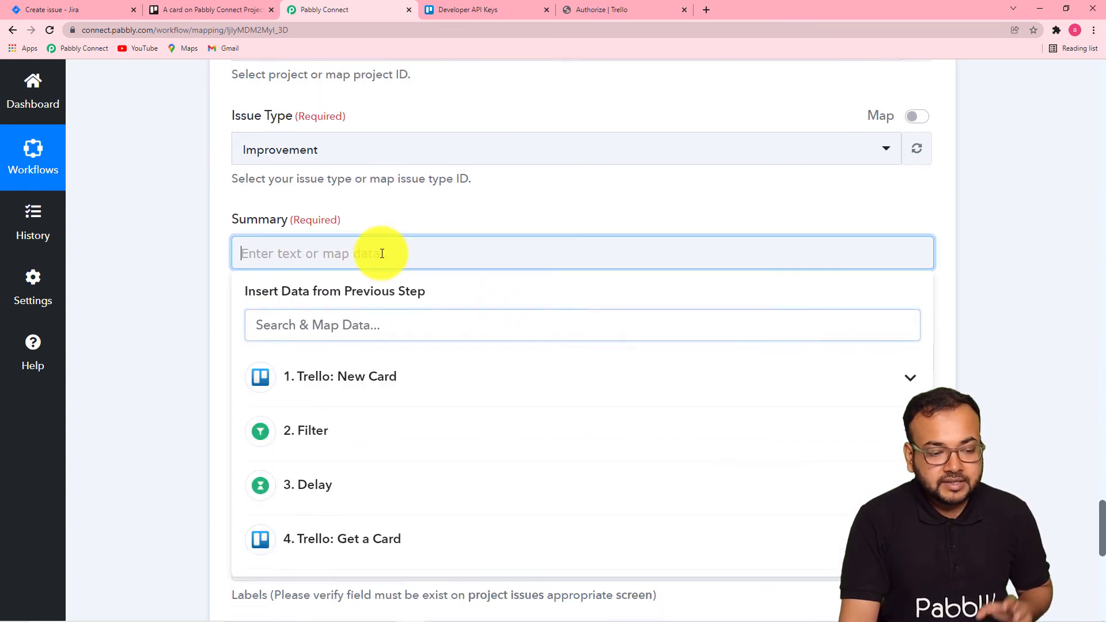
pyautogui.scroll(-3, 380, 252)
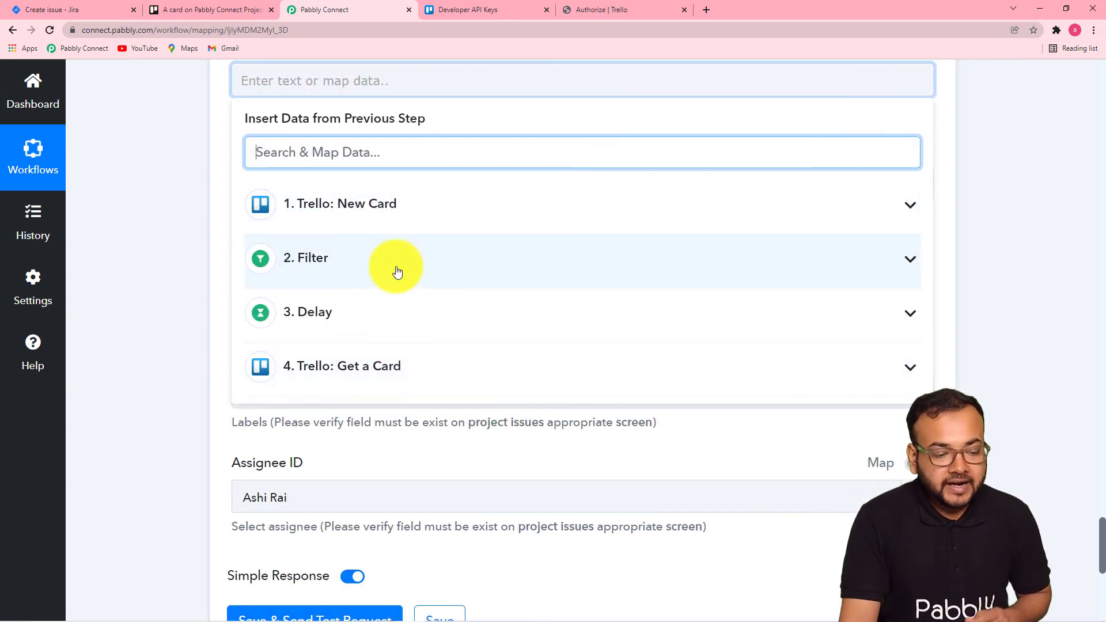
pyautogui.click(511, 376)
pyautogui.scroll(-2, 495, 432)
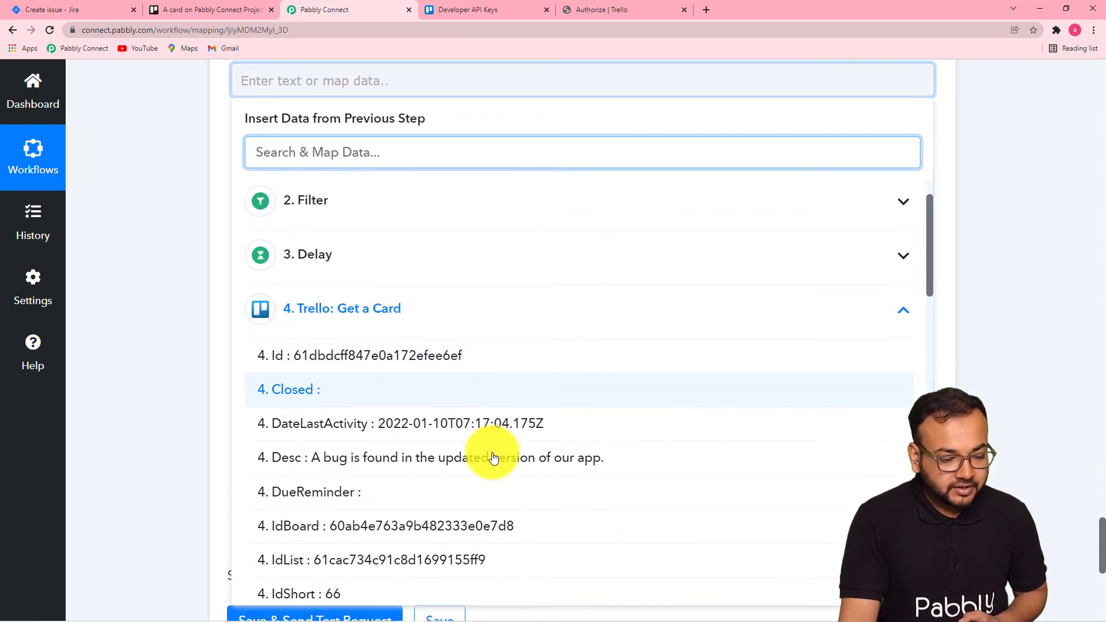
pyautogui.scroll(-4, 473, 484)
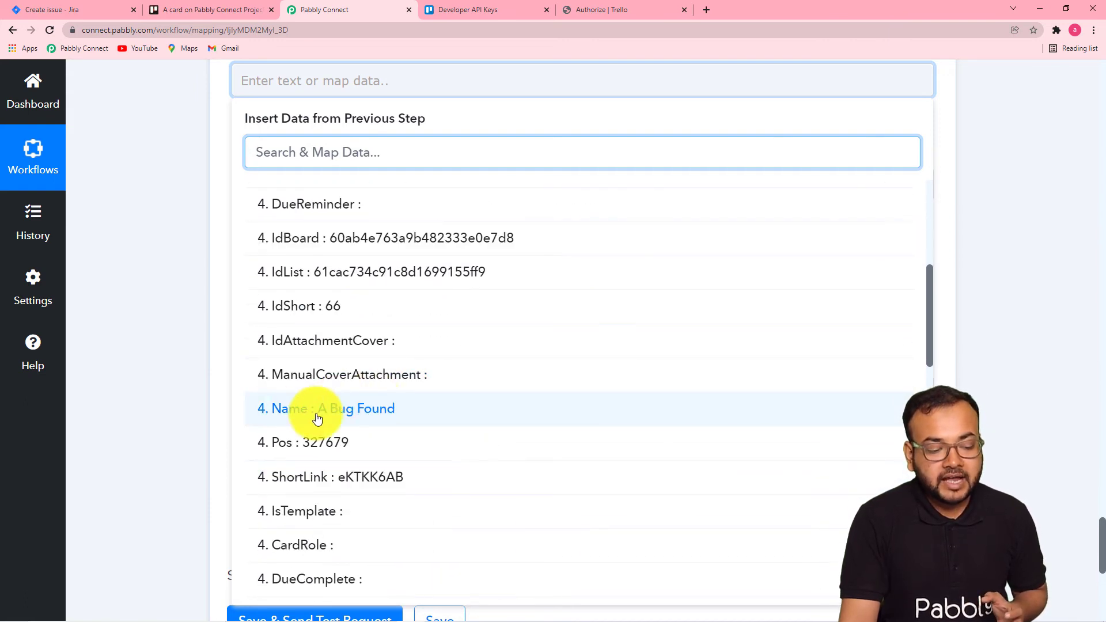
pyautogui.click(387, 410)
pyautogui.click(149, 298)
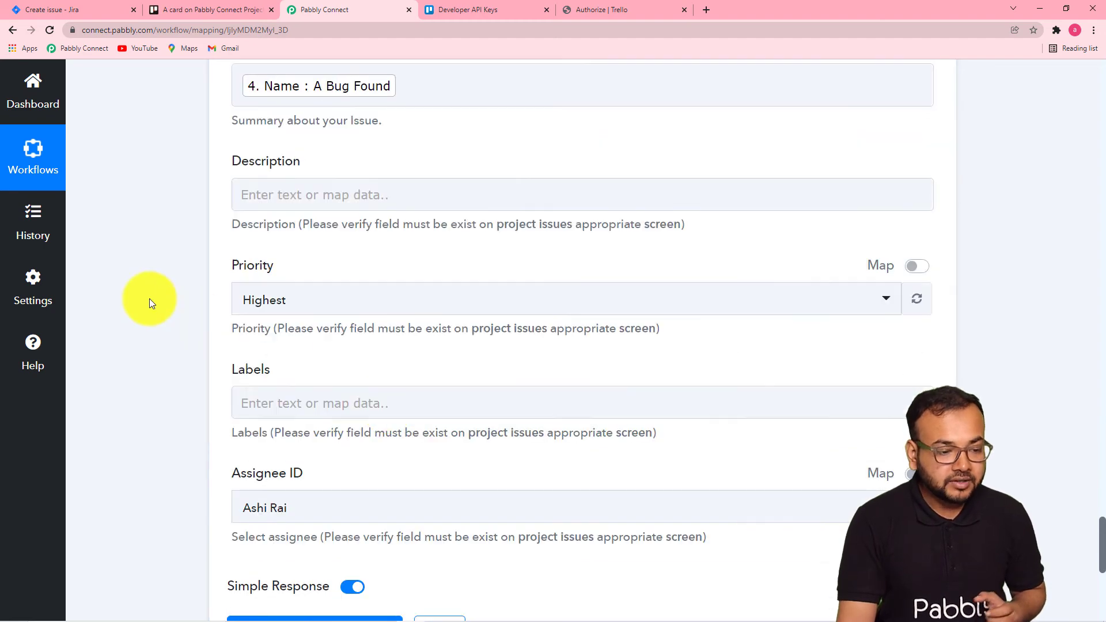
# Map the card Desc from the Trello Get a Card step into the Description field.
pyautogui.click(370, 194)
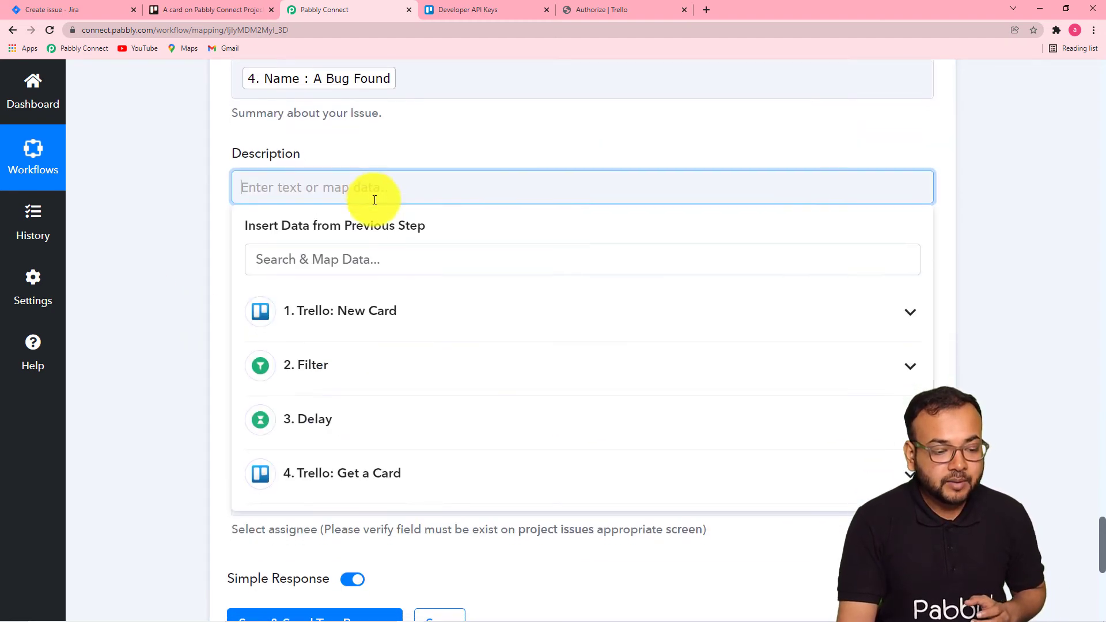
pyautogui.scroll(-4, 375, 199)
pyautogui.scroll(-2, 397, 173)
pyautogui.scroll(7, 425, 144)
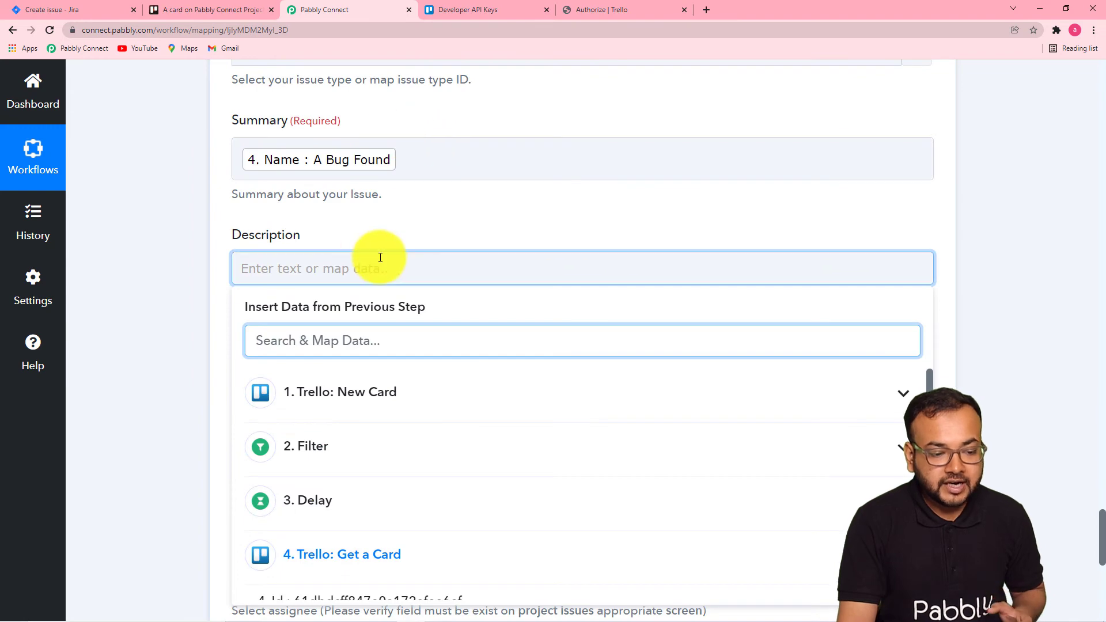
pyautogui.scroll(-6, 290, 340)
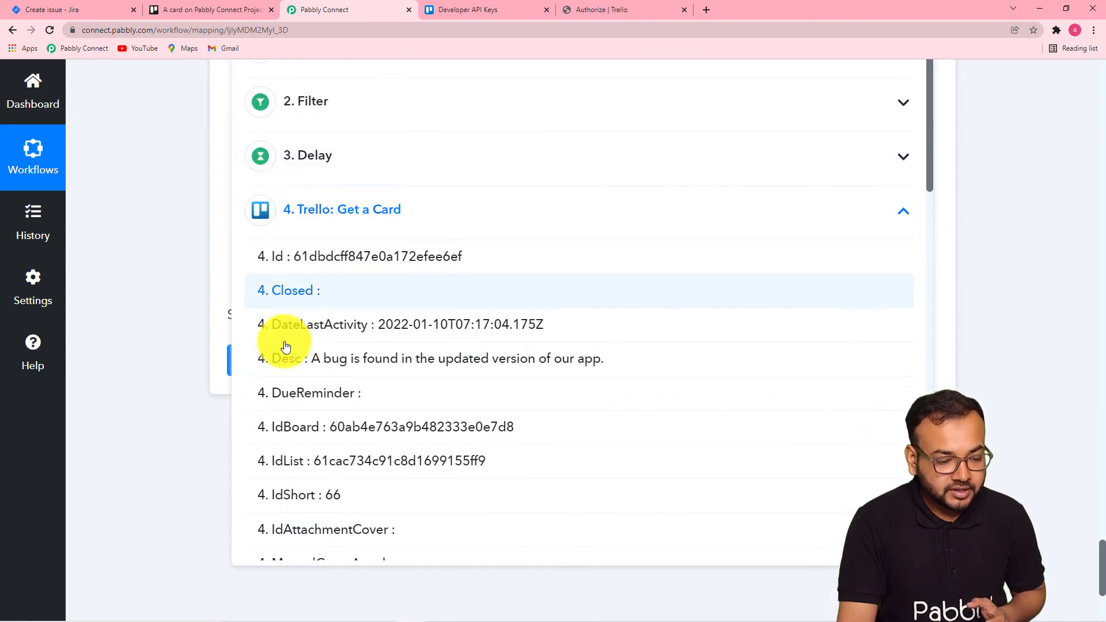
pyautogui.scroll(-3, 469, 286)
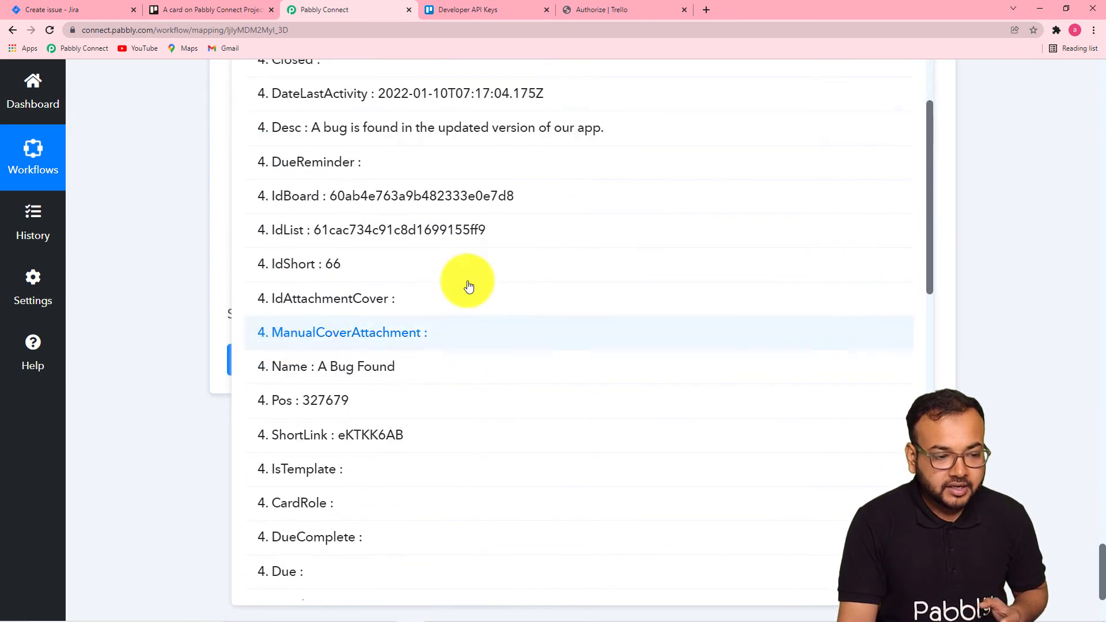
pyautogui.click(380, 137)
pyautogui.click(192, 211)
pyautogui.scroll(-1, 192, 210)
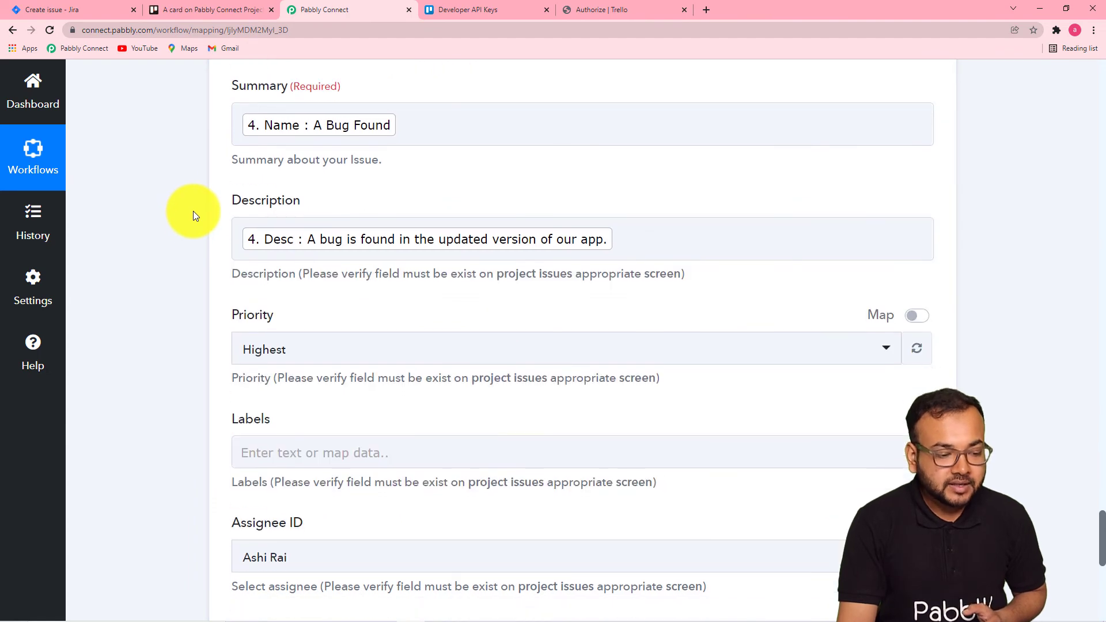
pyautogui.scroll(-5, 181, 229)
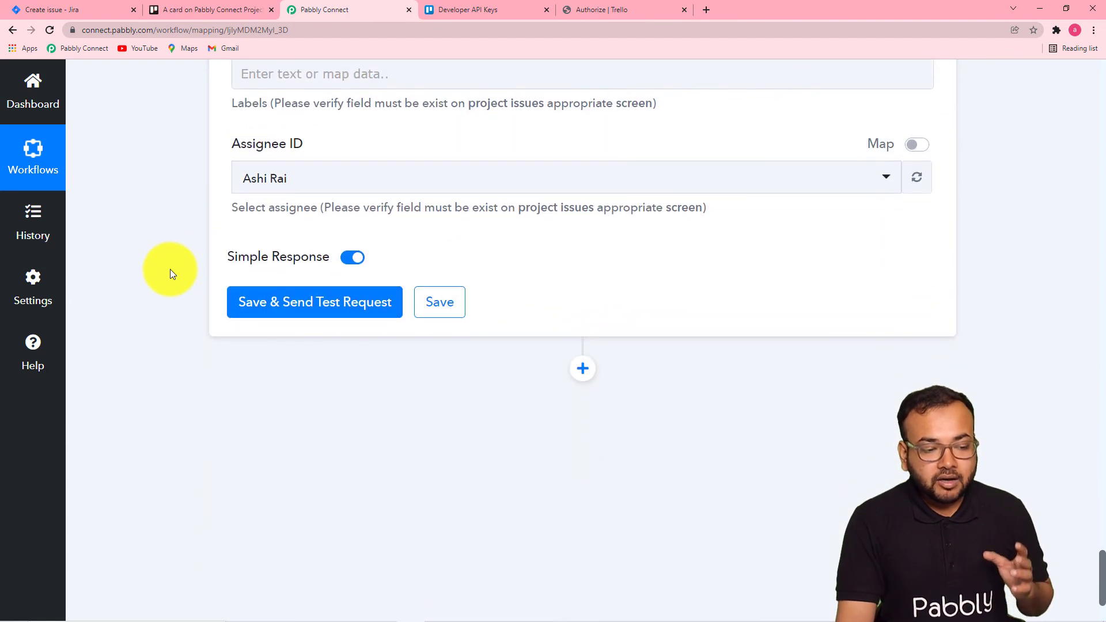
# Set the Jira issue's Priority to Medium.
pyautogui.scroll(3, 170, 268)
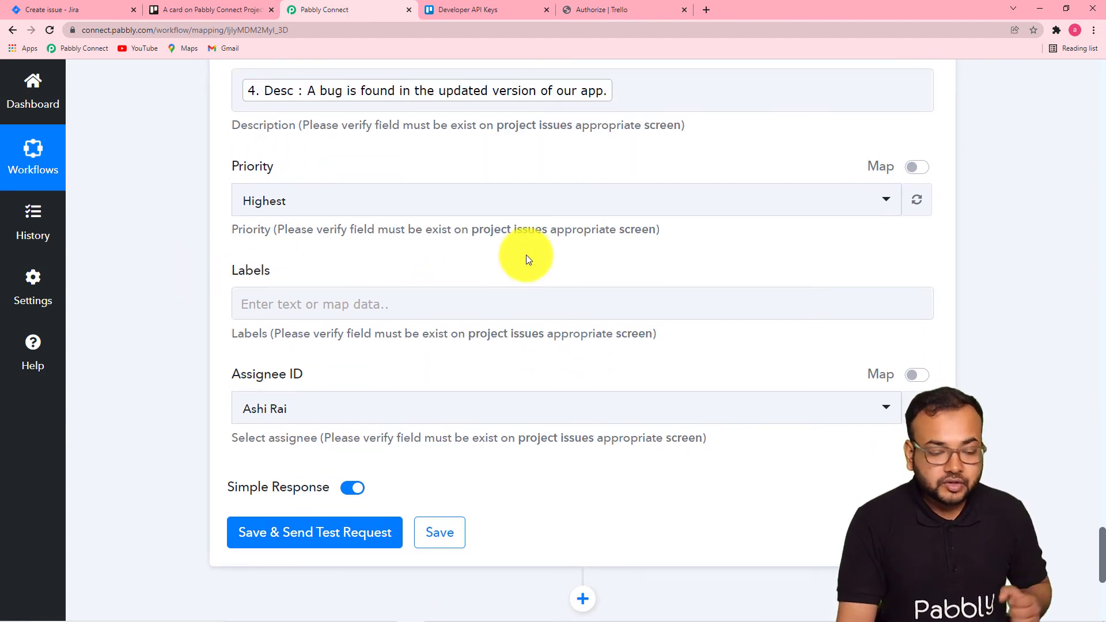
pyautogui.click(530, 203)
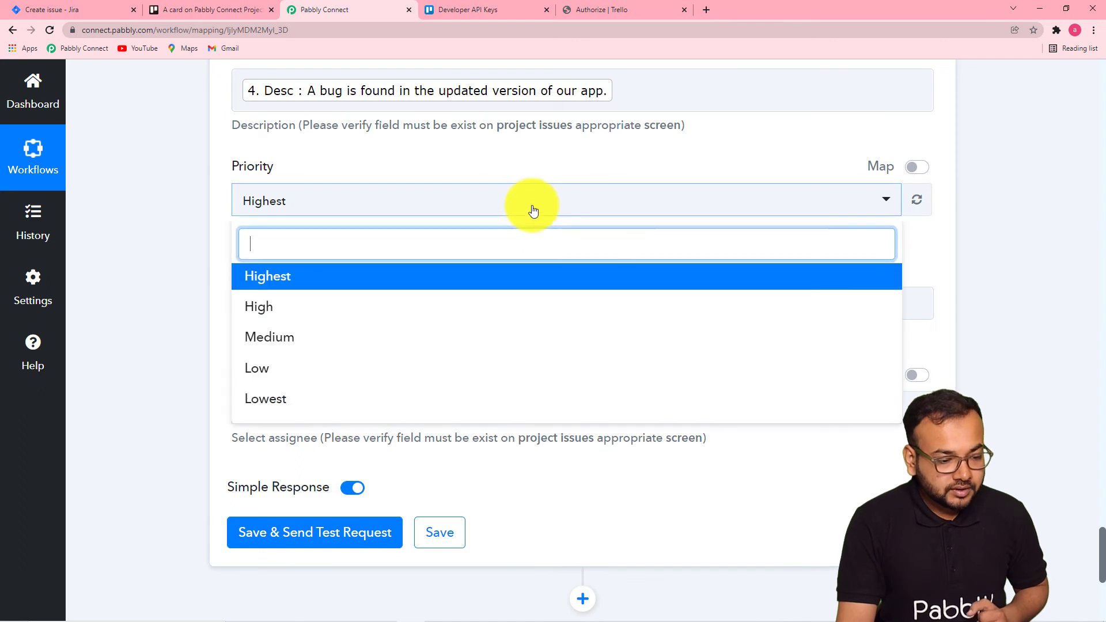
pyautogui.click(304, 345)
pyautogui.scroll(-1, 227, 253)
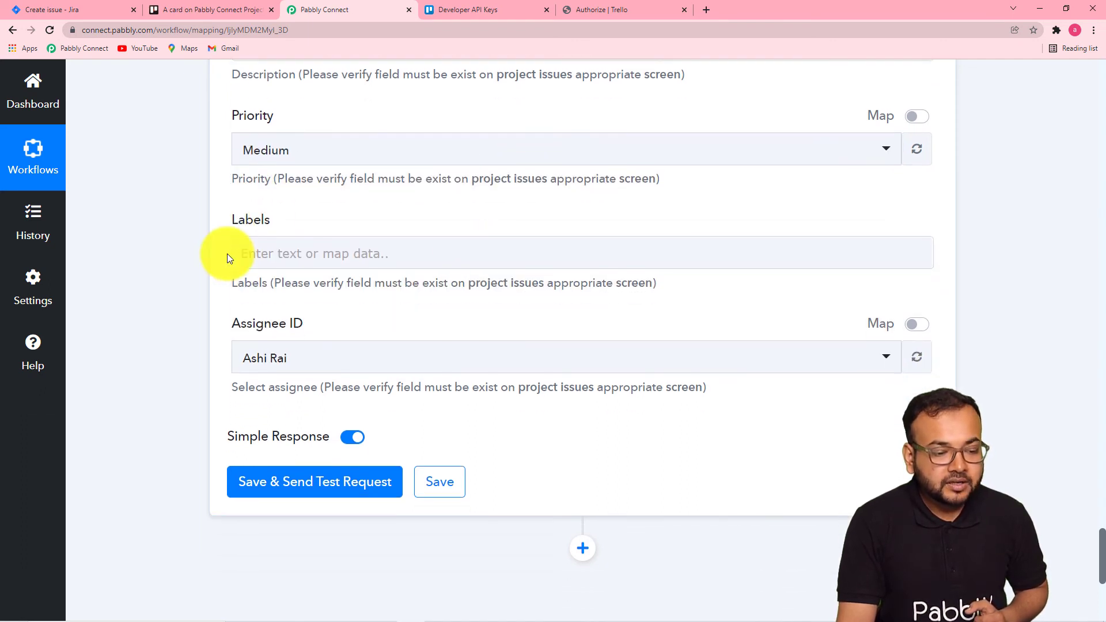
pyautogui.scroll(-1, 227, 258)
pyautogui.click(427, 189)
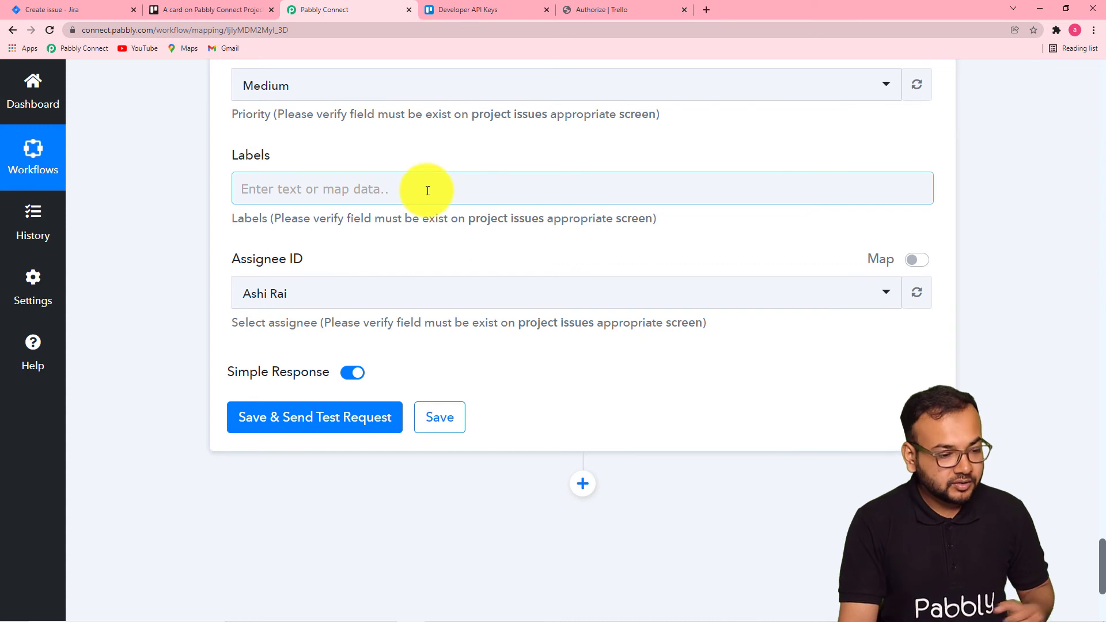
pyautogui.scroll(-4, 432, 205)
pyautogui.scroll(3, 407, 223)
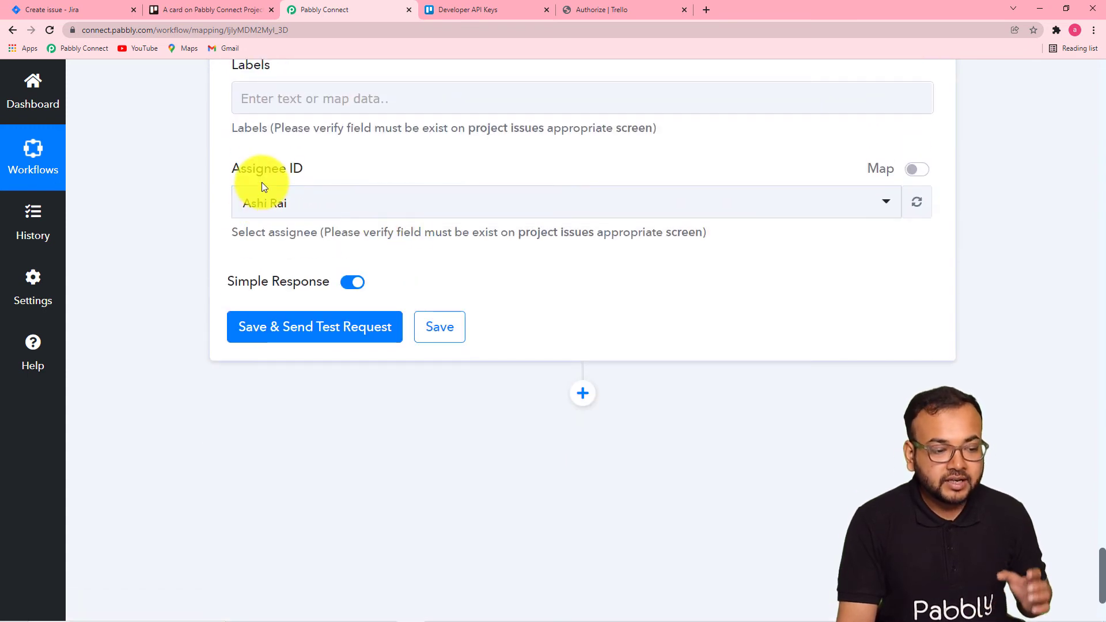
pyautogui.click(435, 214)
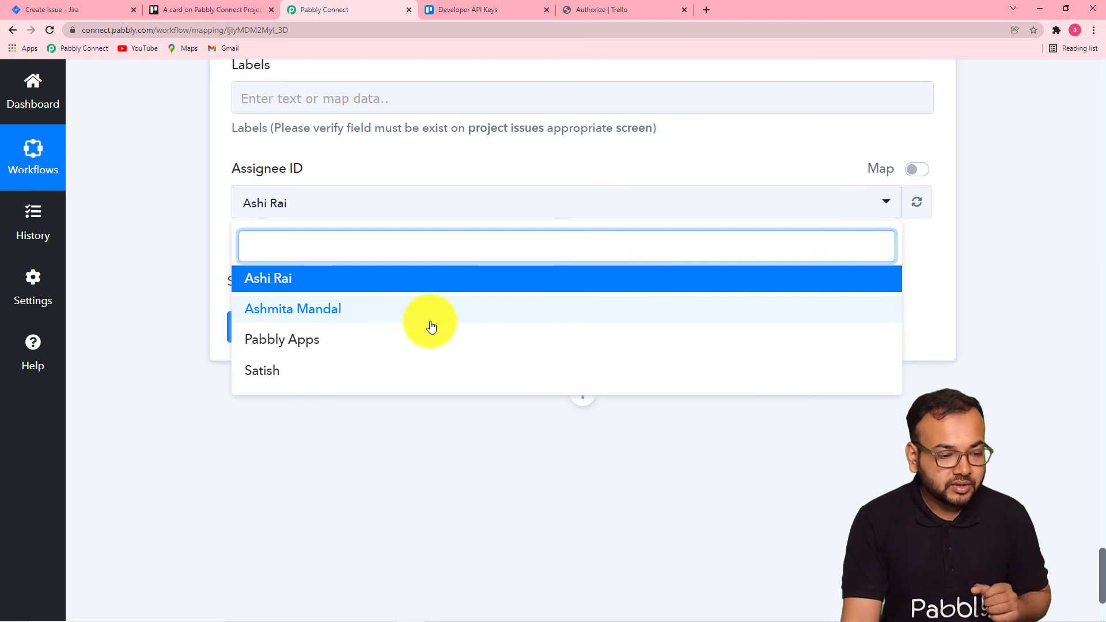
pyautogui.click(322, 318)
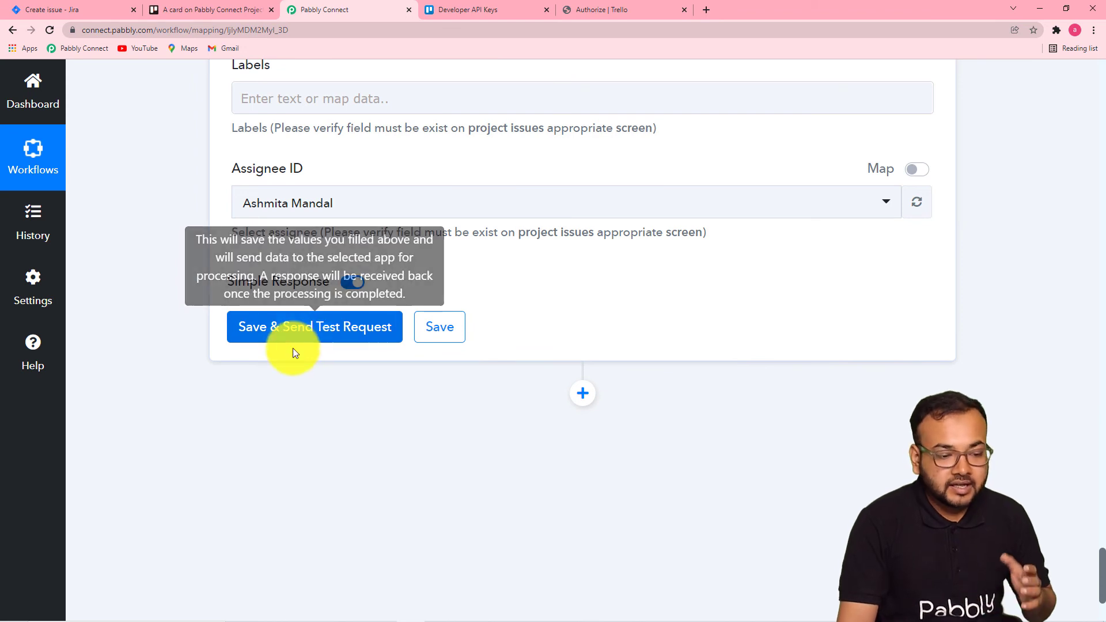
# Save and send a test request for the Jira create-issue action.
pyautogui.click(307, 336)
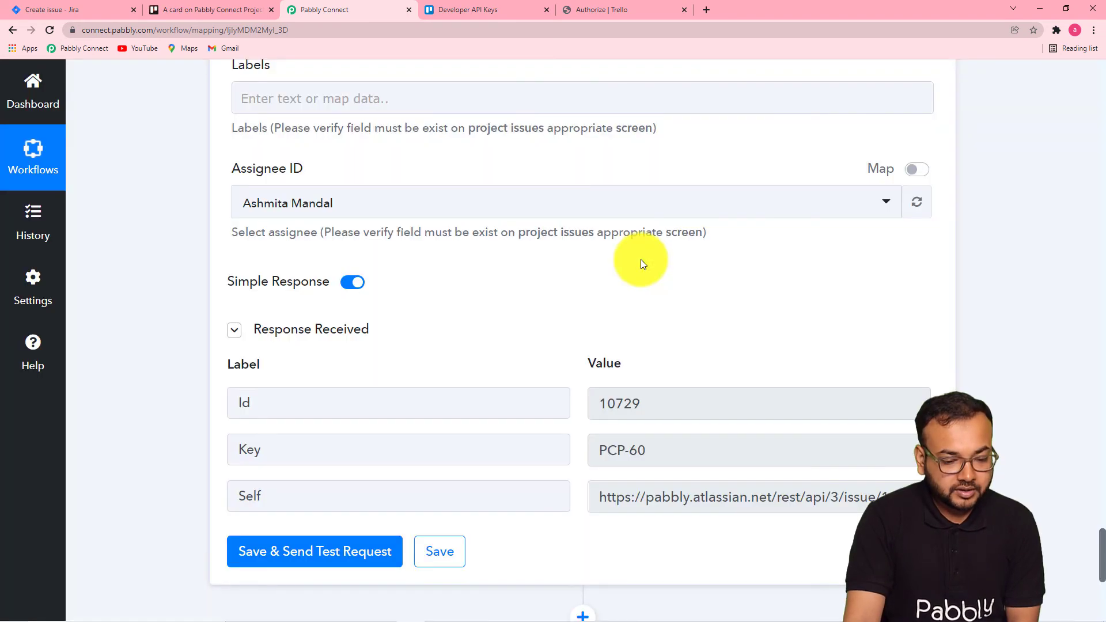
pyautogui.scroll(-4, 640, 264)
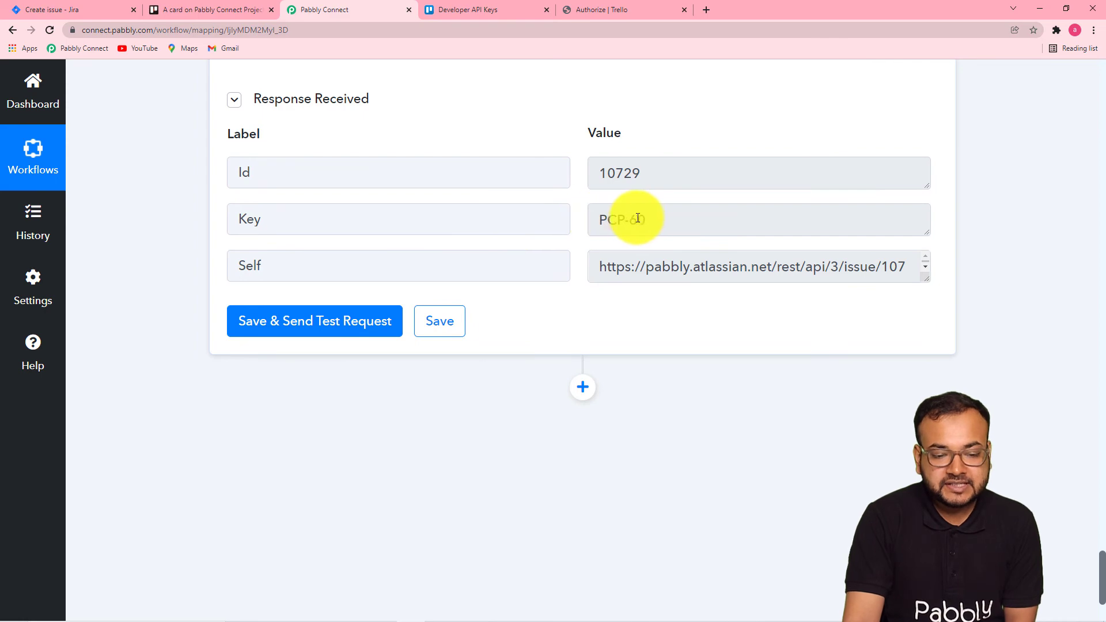
# Cancel Jira's Create issue form and reload the project's issue list to check for the test issue.
pyautogui.click(226, 7)
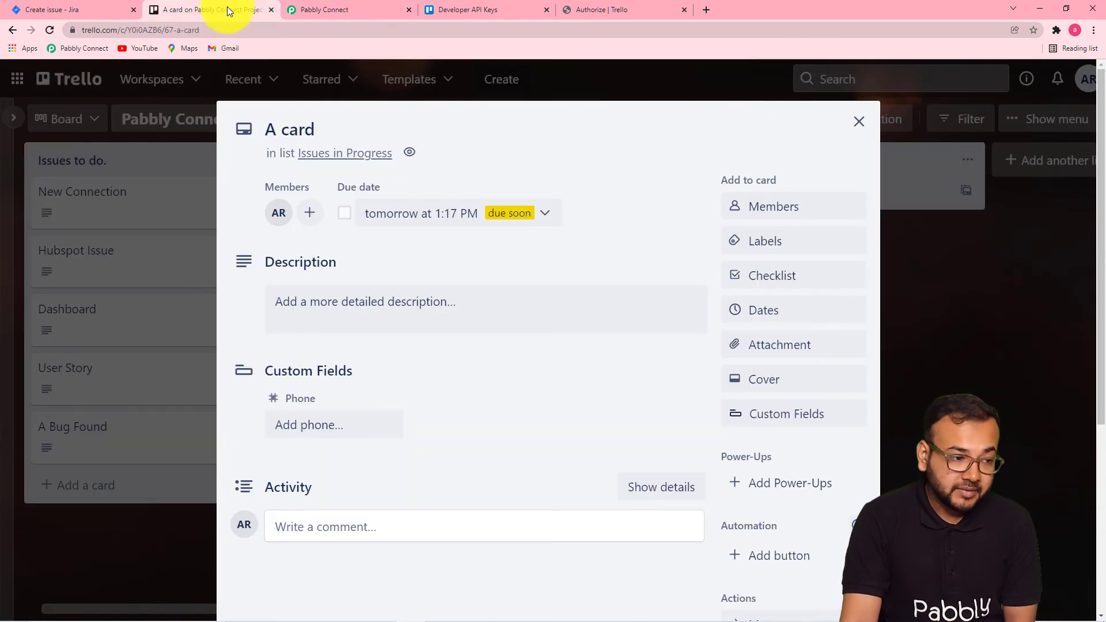
pyautogui.click(92, 7)
pyautogui.click(948, 200)
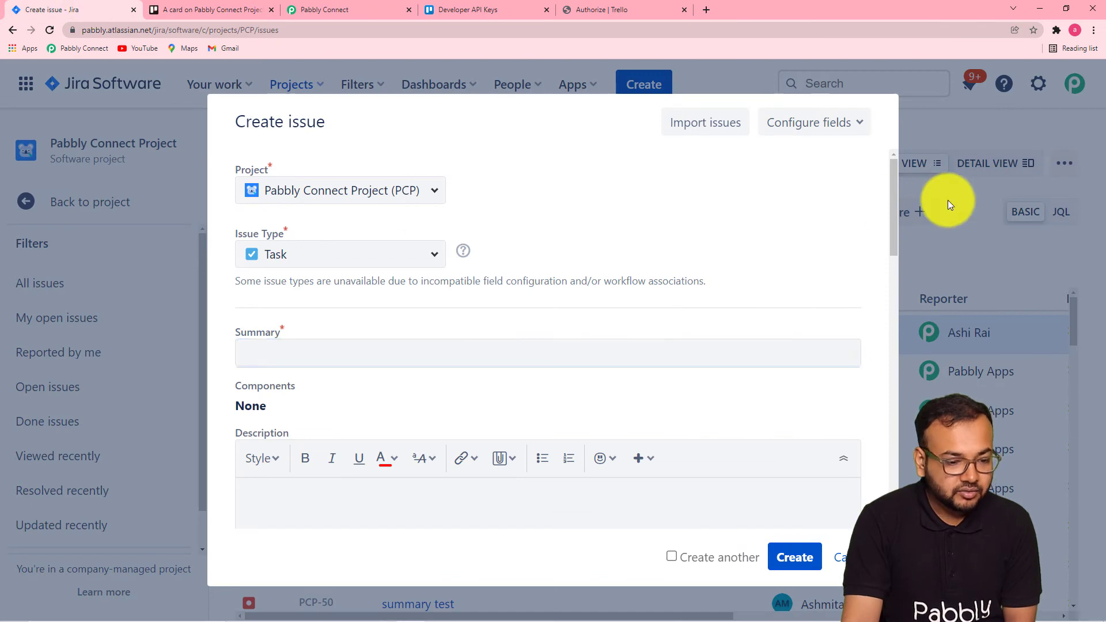
pyautogui.click(843, 558)
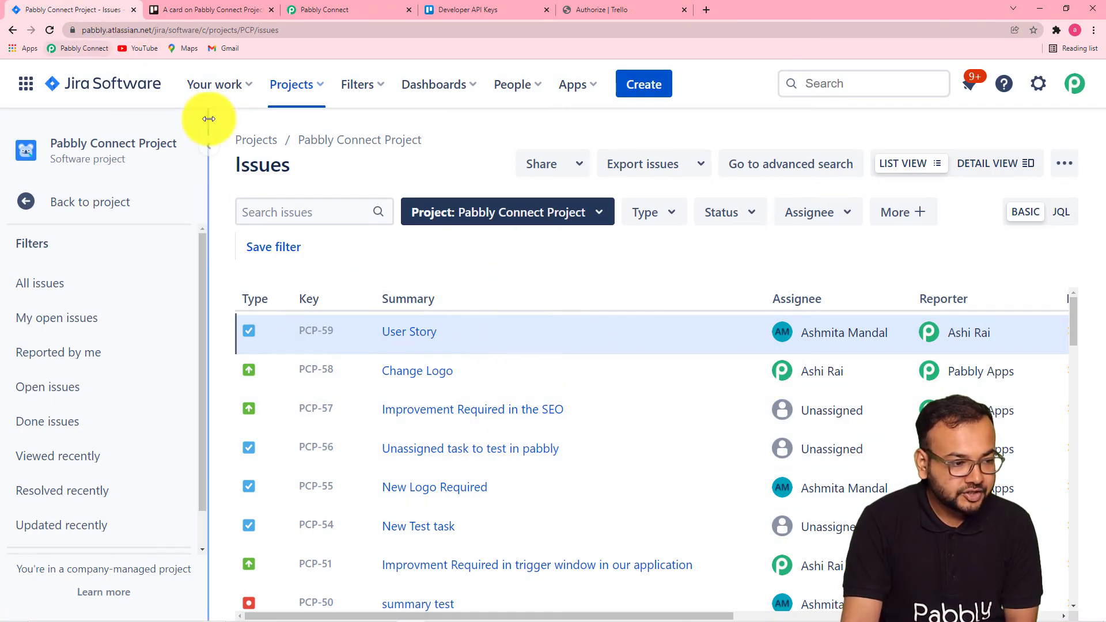
pyautogui.click(48, 34)
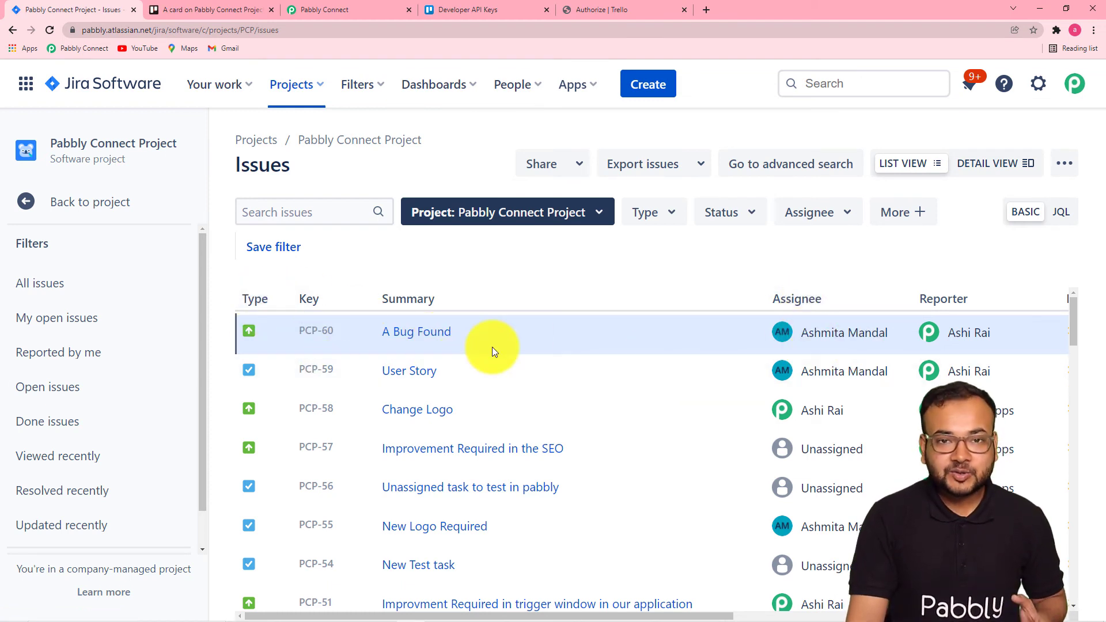
# Save the Jira create-issue action's configuration in the workflow.
pyautogui.click(370, 8)
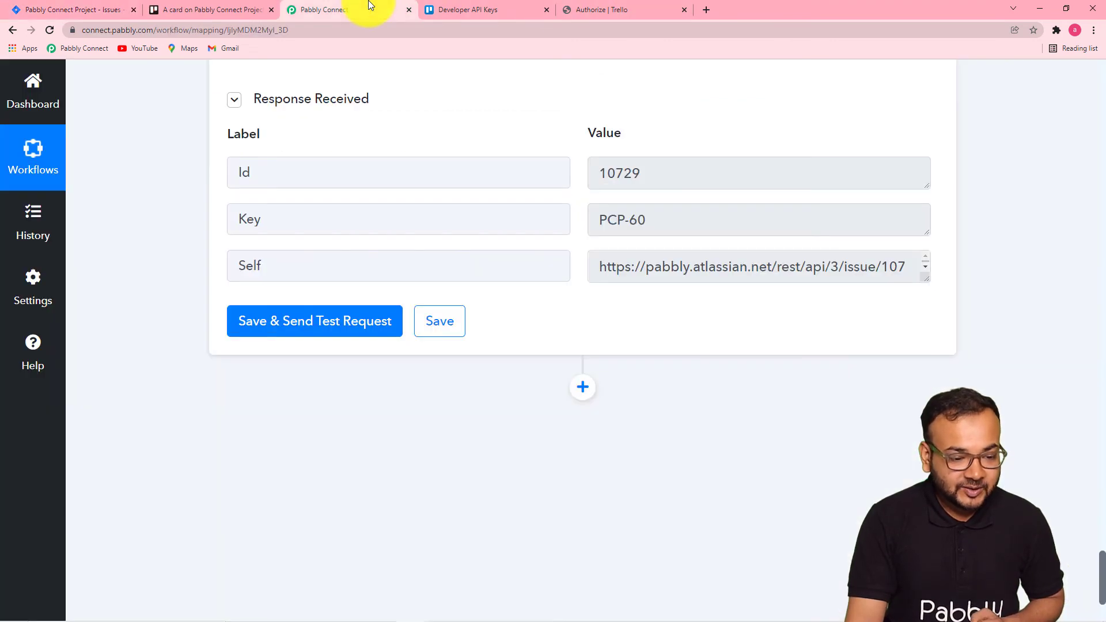
pyautogui.click(454, 332)
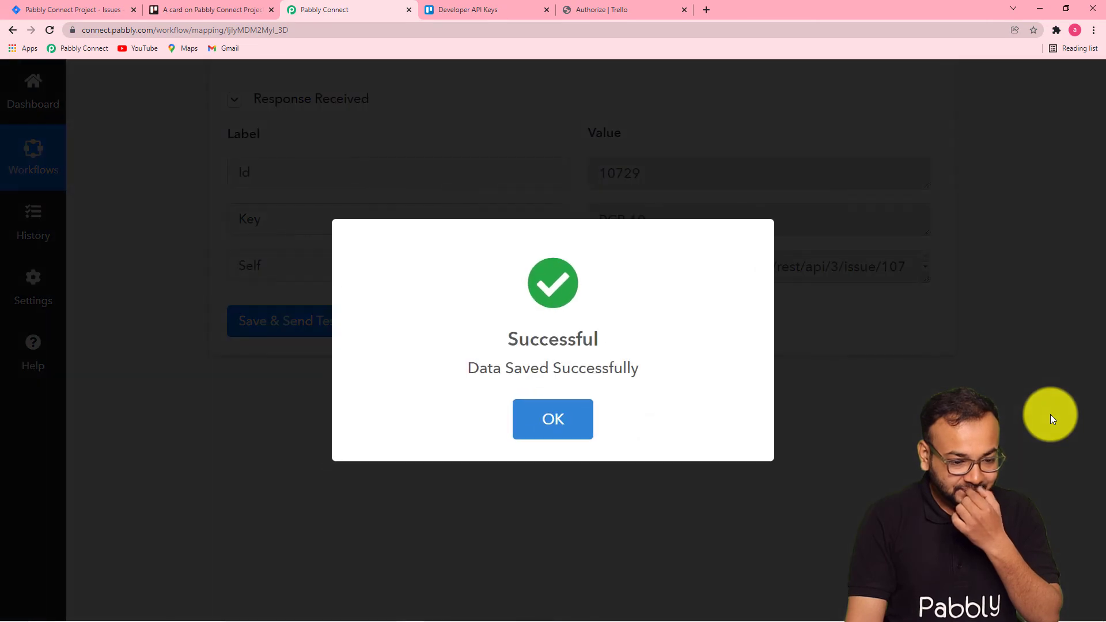
pyautogui.scroll(10, 645, 445)
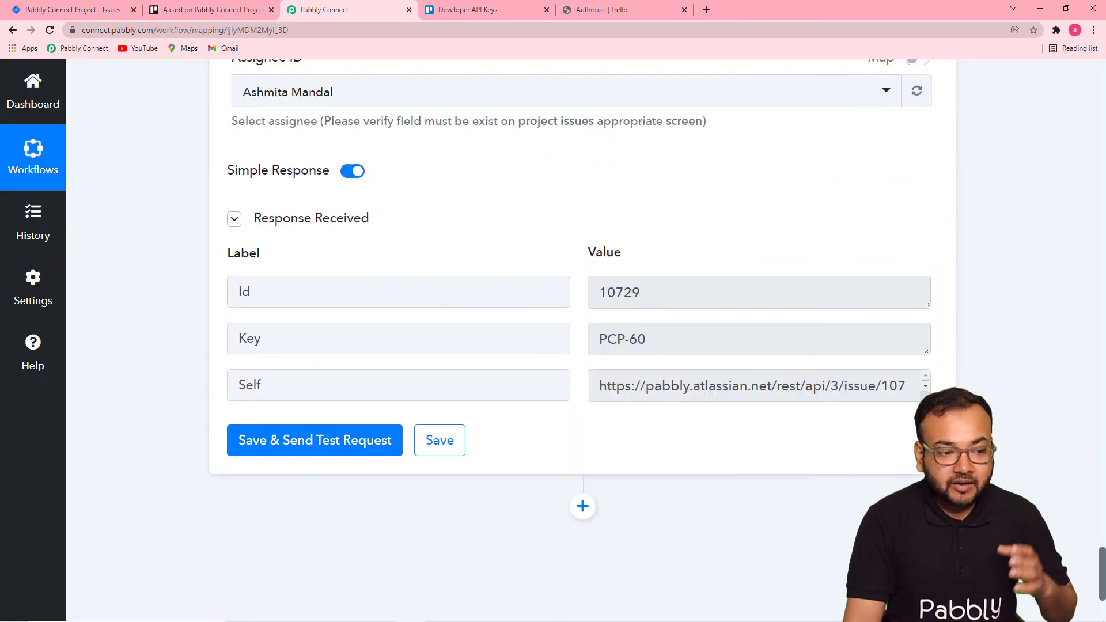
pyautogui.scroll(1, 581, 340)
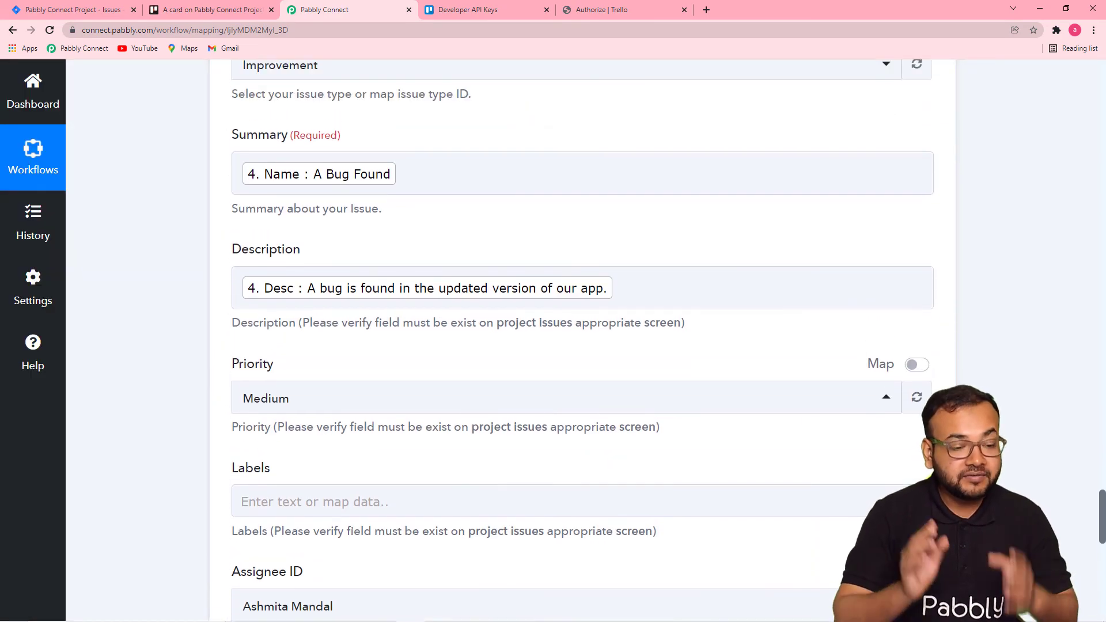
# In Trello, close the open card and add a card titled A New Card to the Issues to do list.
pyautogui.click(226, 10)
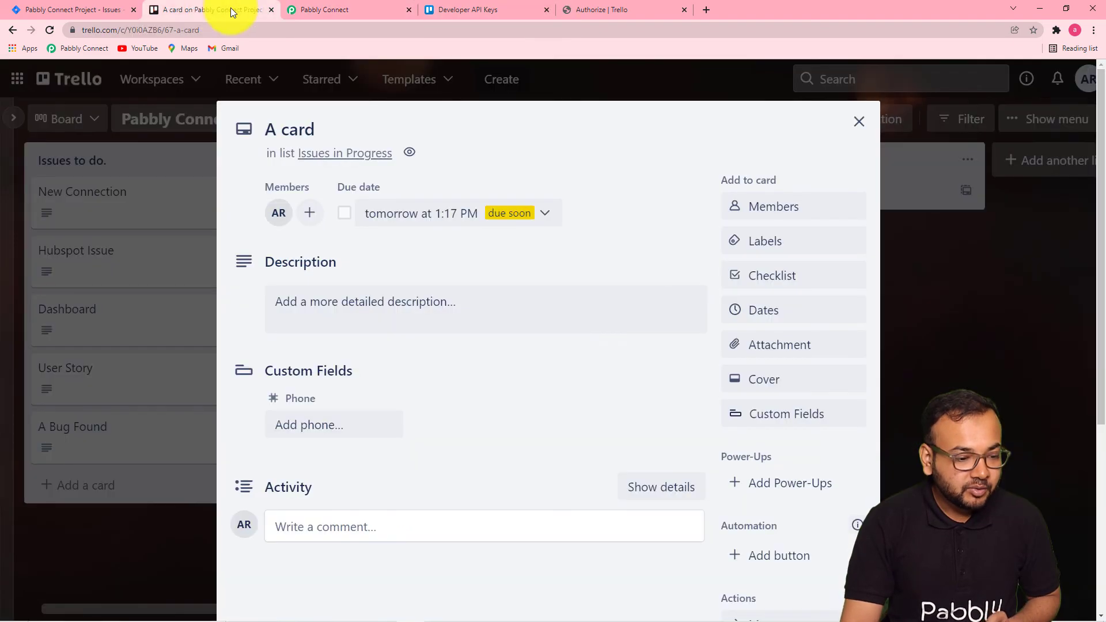
pyautogui.click(859, 121)
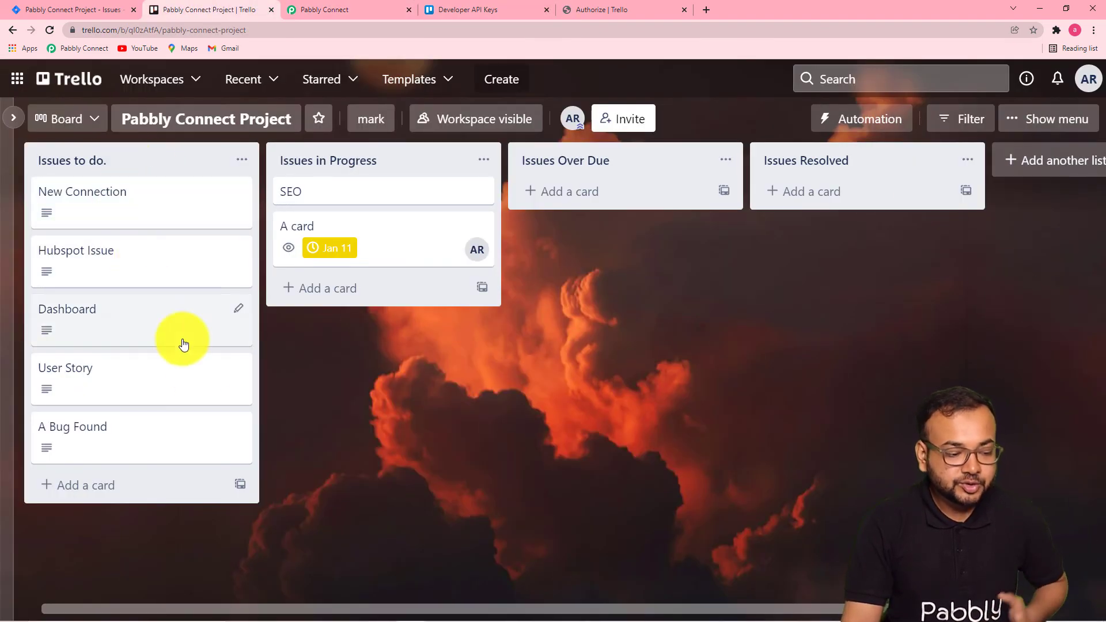
pyautogui.click(132, 489)
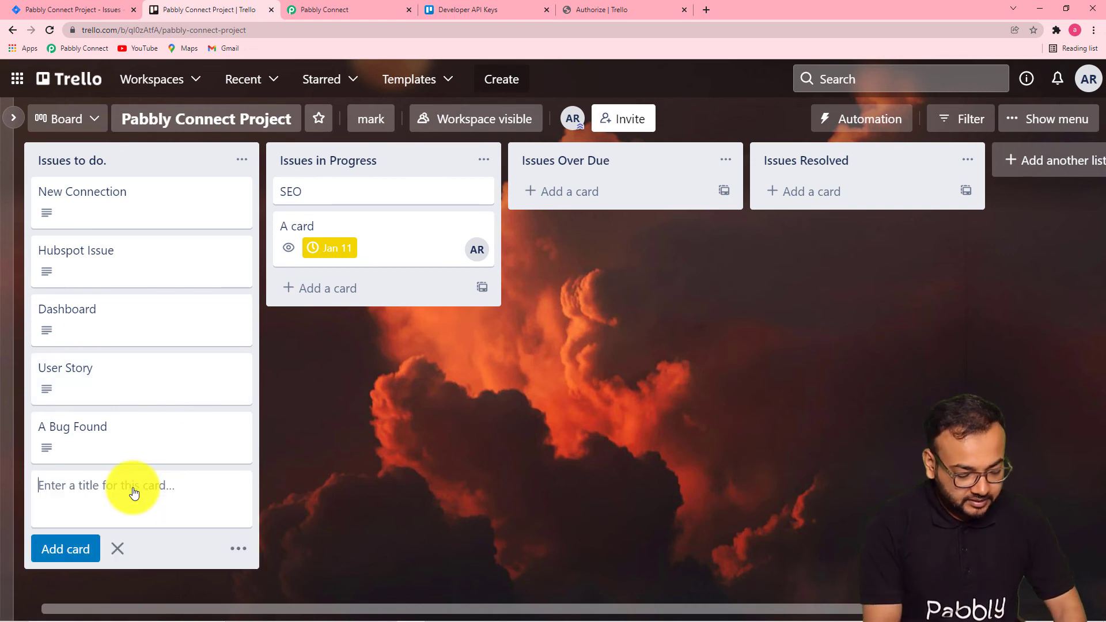
pyautogui.write('A')
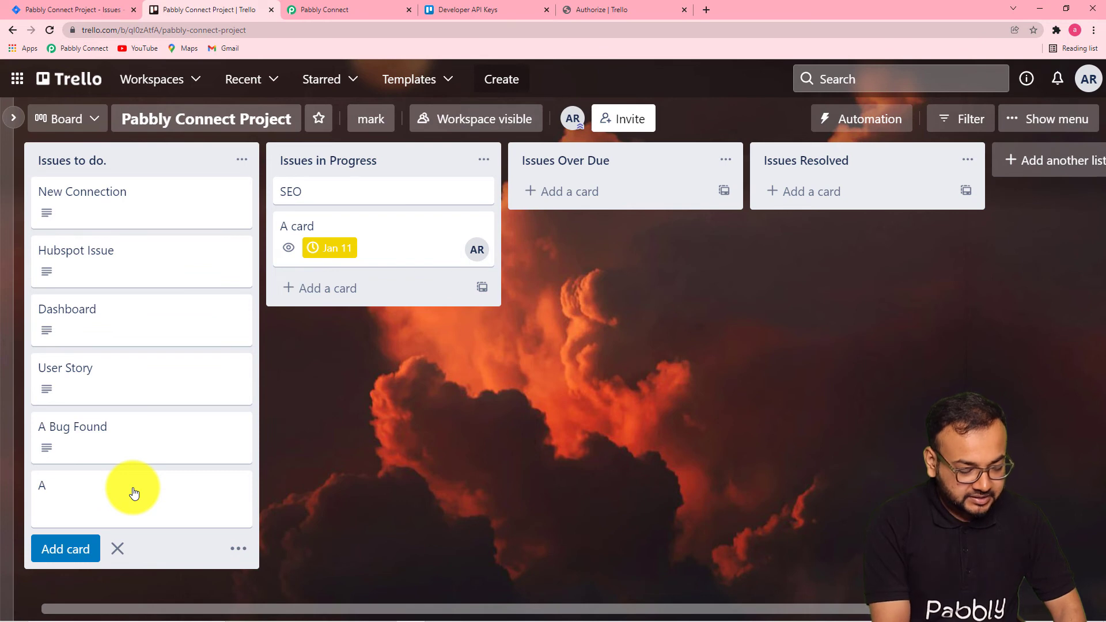
pyautogui.write(' New C')
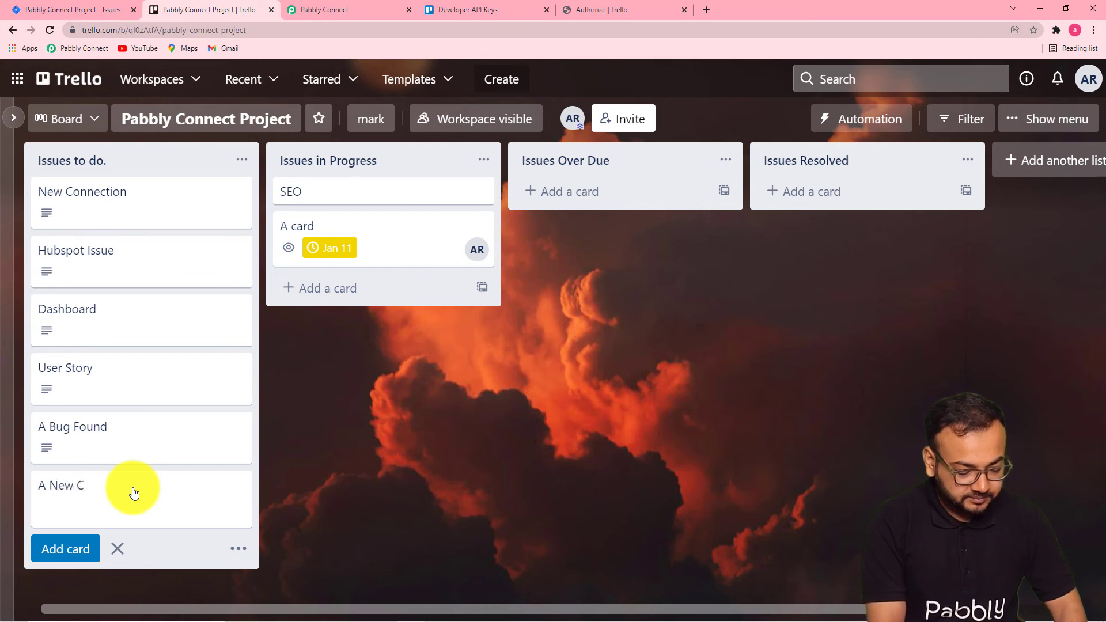
pyautogui.write('ard')
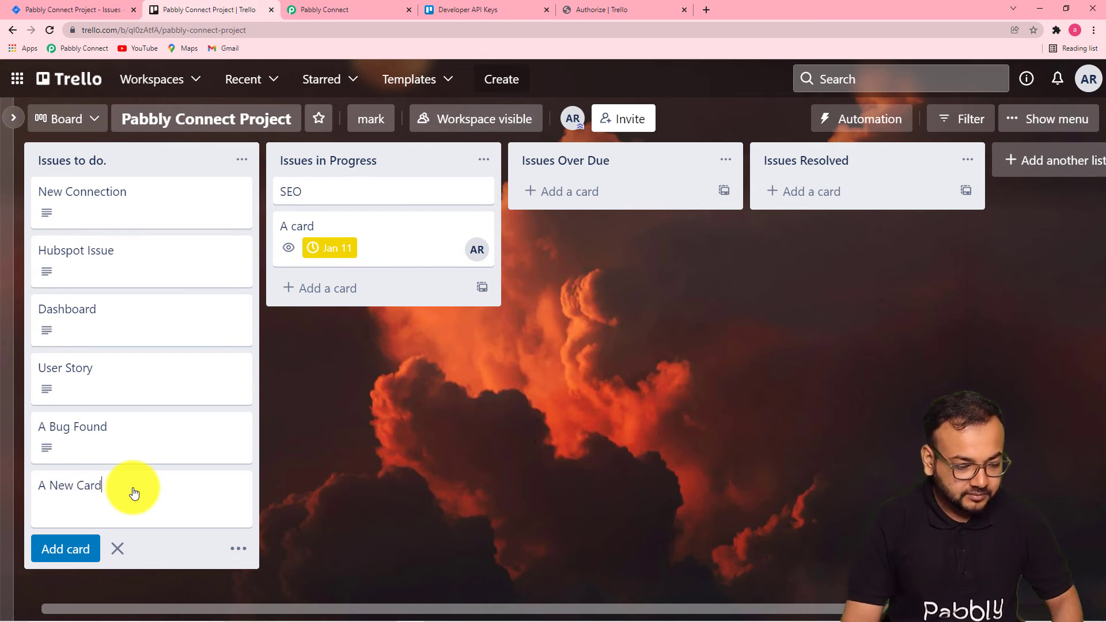
pyautogui.click(65, 548)
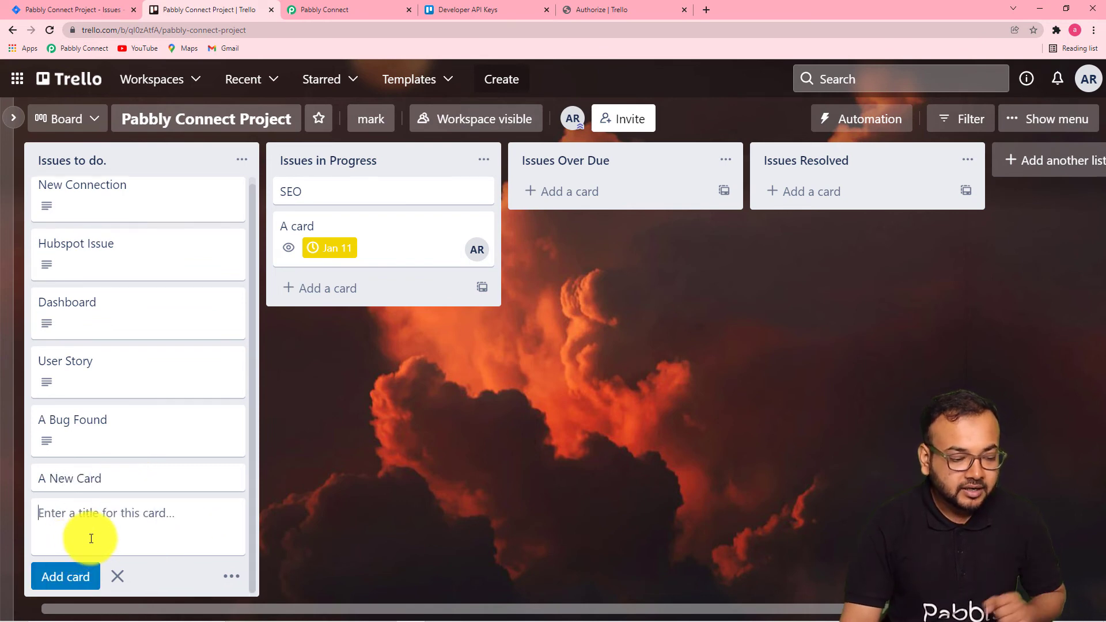
# Give the new card the description Description of the new card.
pyautogui.click(180, 478)
pyautogui.click(364, 261)
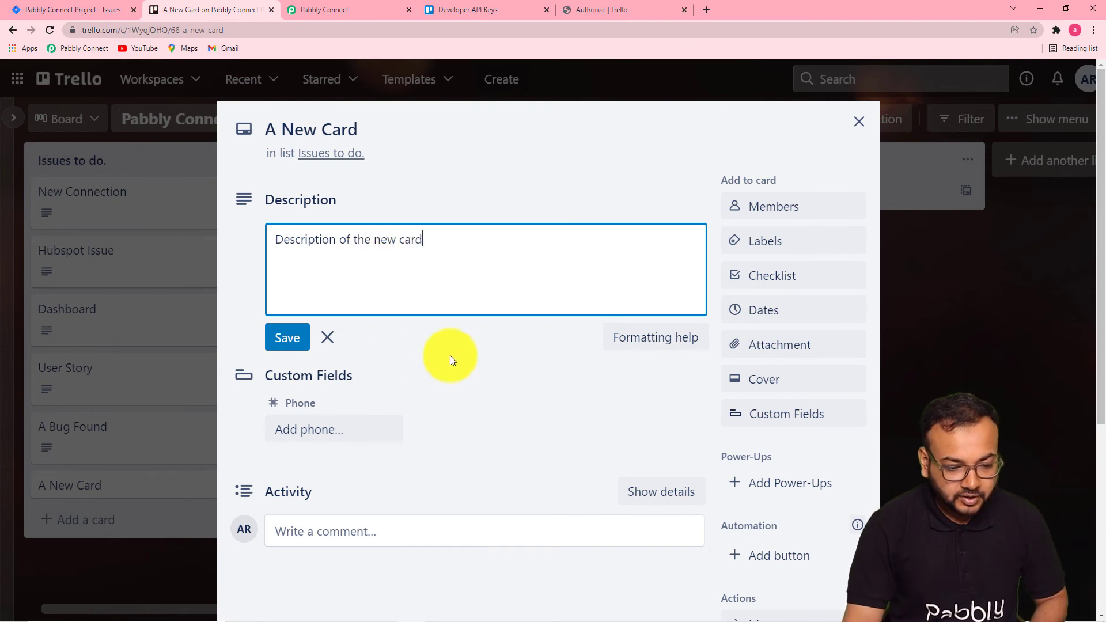
pyautogui.write('.')
pyautogui.click(473, 365)
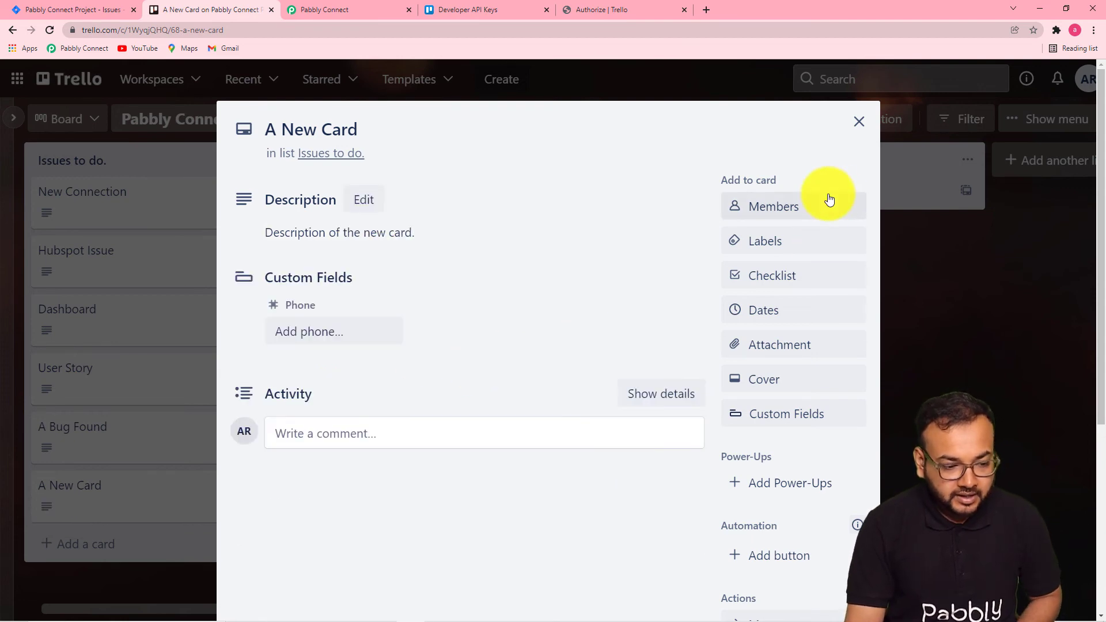
# Add the green label to the new card.
pyautogui.click(821, 239)
pyautogui.click(800, 227)
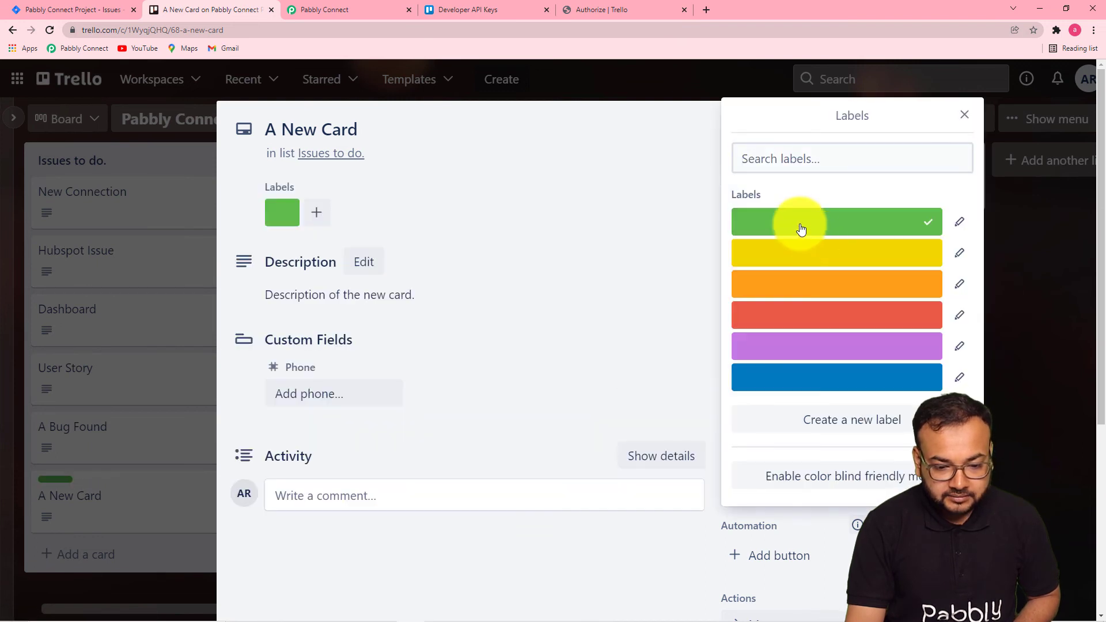
pyautogui.click(619, 239)
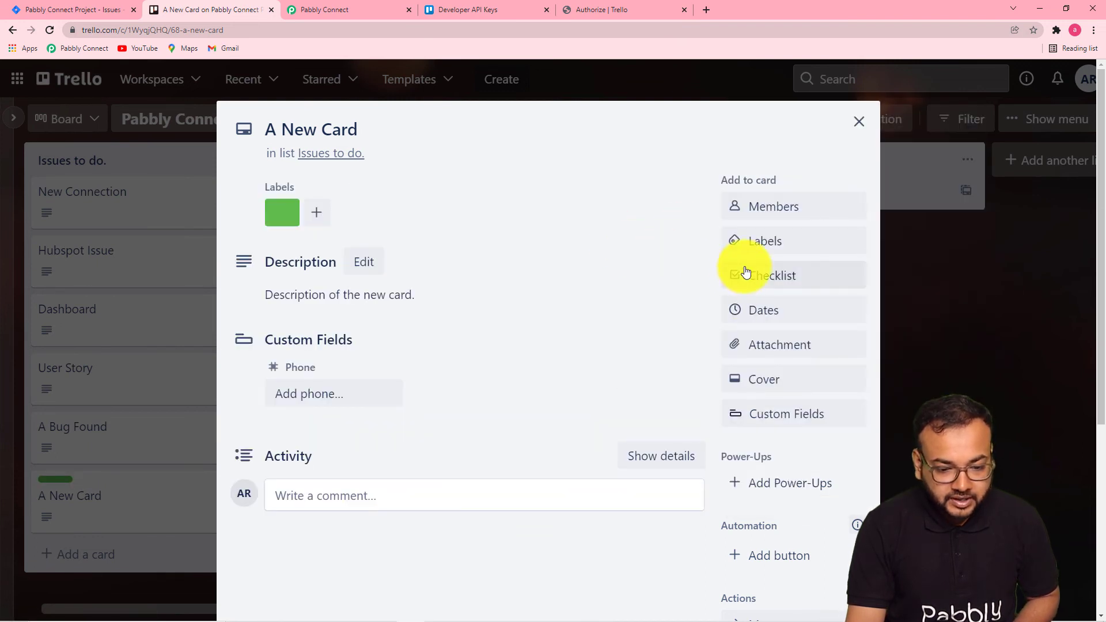
# Set the card's due date to January 19, 2022.
pyautogui.click(792, 312)
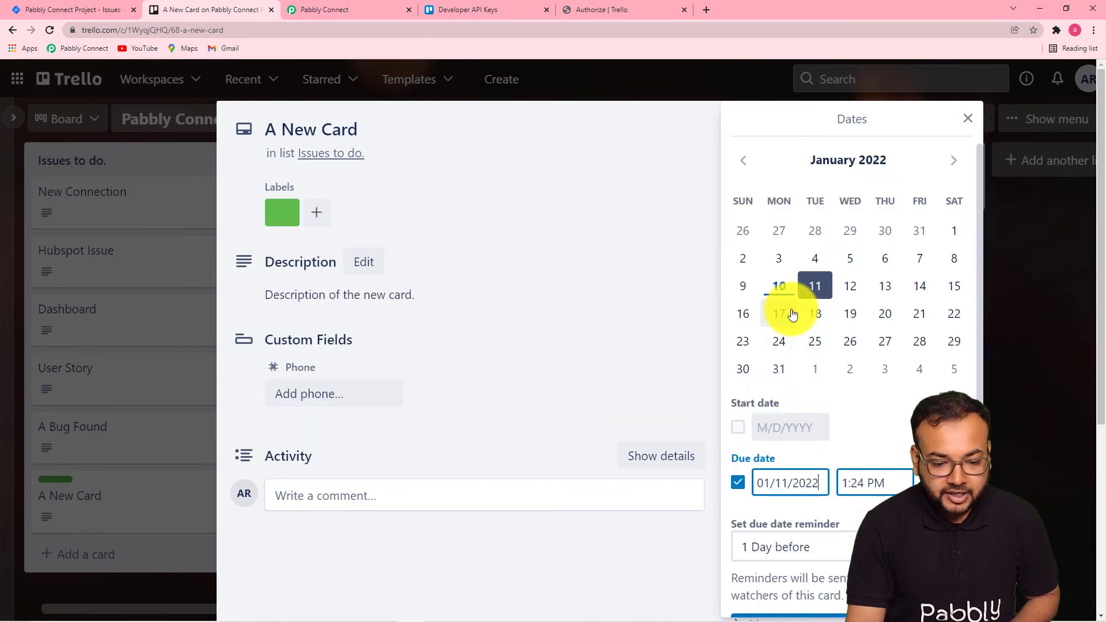
pyautogui.click(850, 313)
pyautogui.scroll(-2, 765, 507)
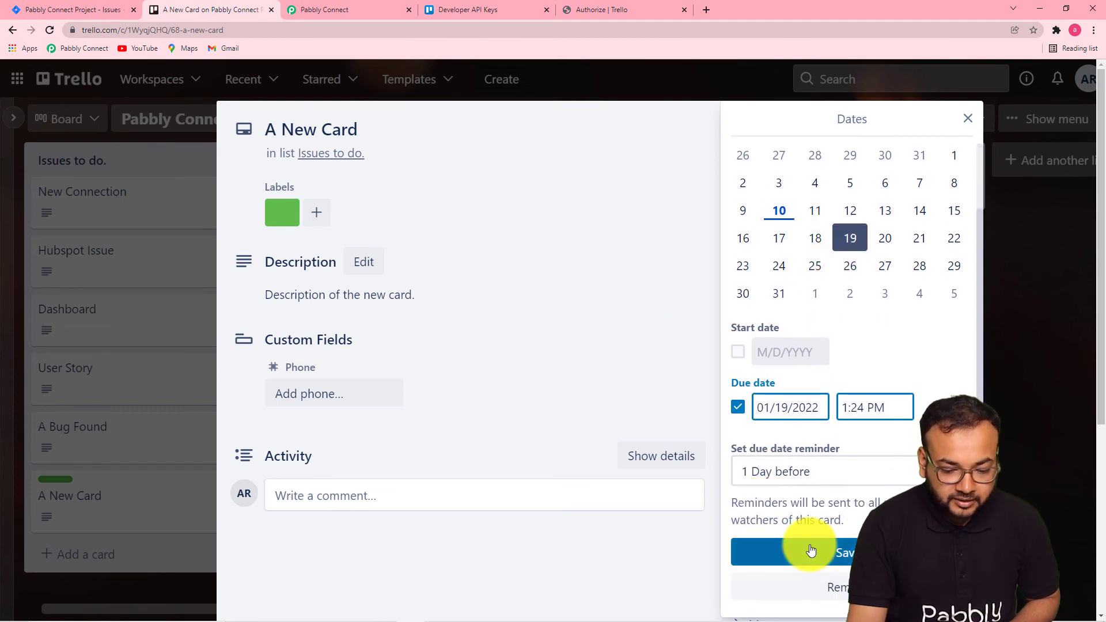
pyautogui.click(807, 547)
# Close the card and open the A New Card issue in Jira's issue list to review it.
pyautogui.scroll(-5, 555, 402)
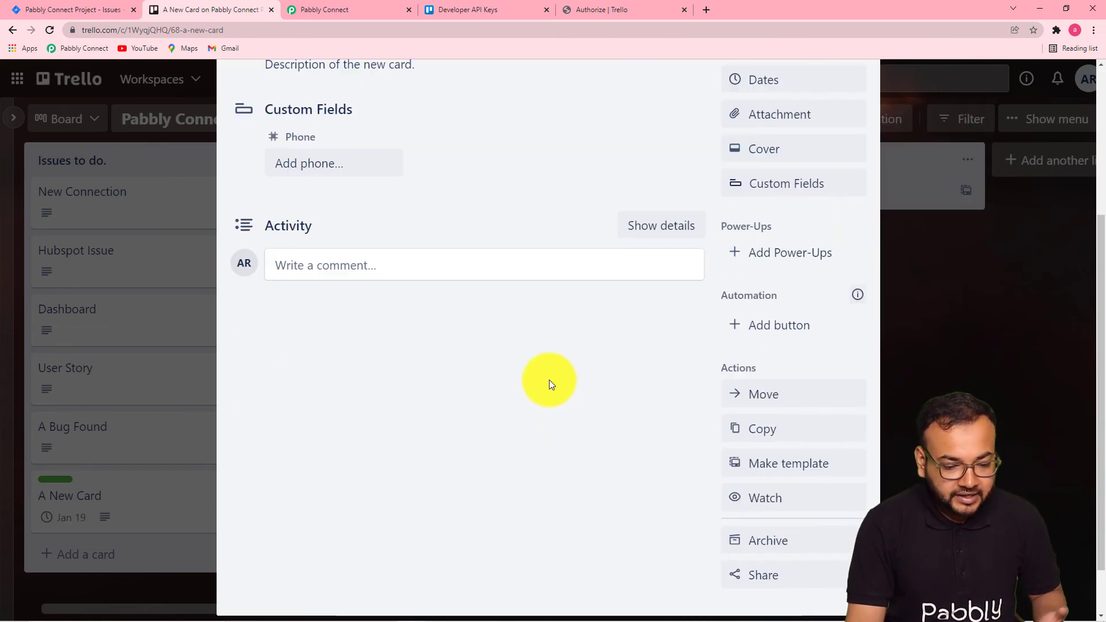
pyautogui.scroll(5, 549, 380)
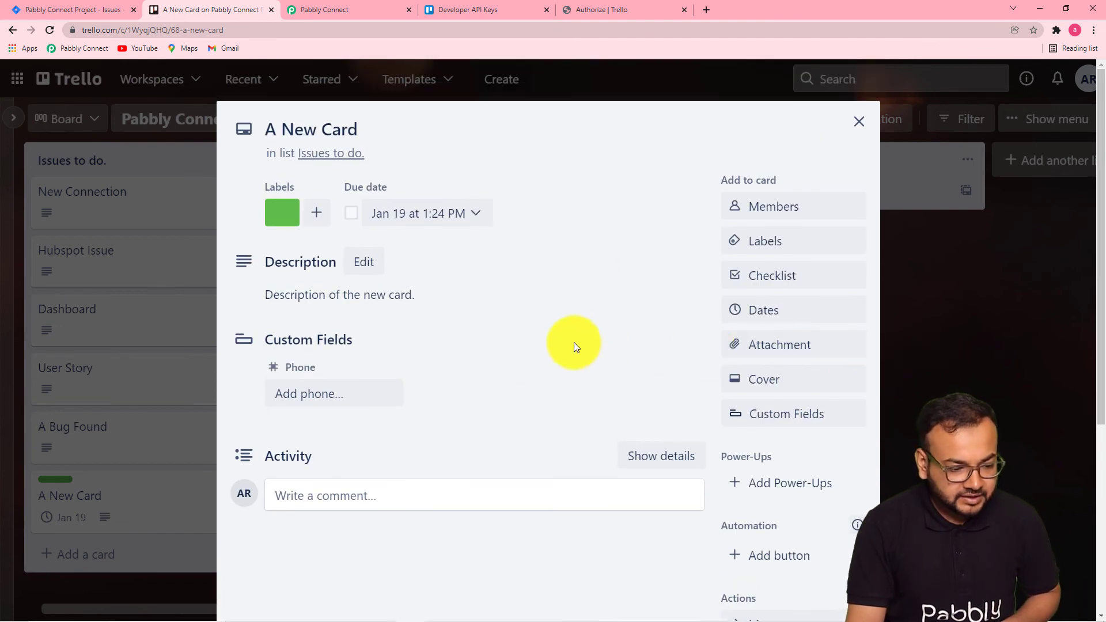
pyautogui.scroll(-3, 574, 342)
pyautogui.scroll(-2, 898, 343)
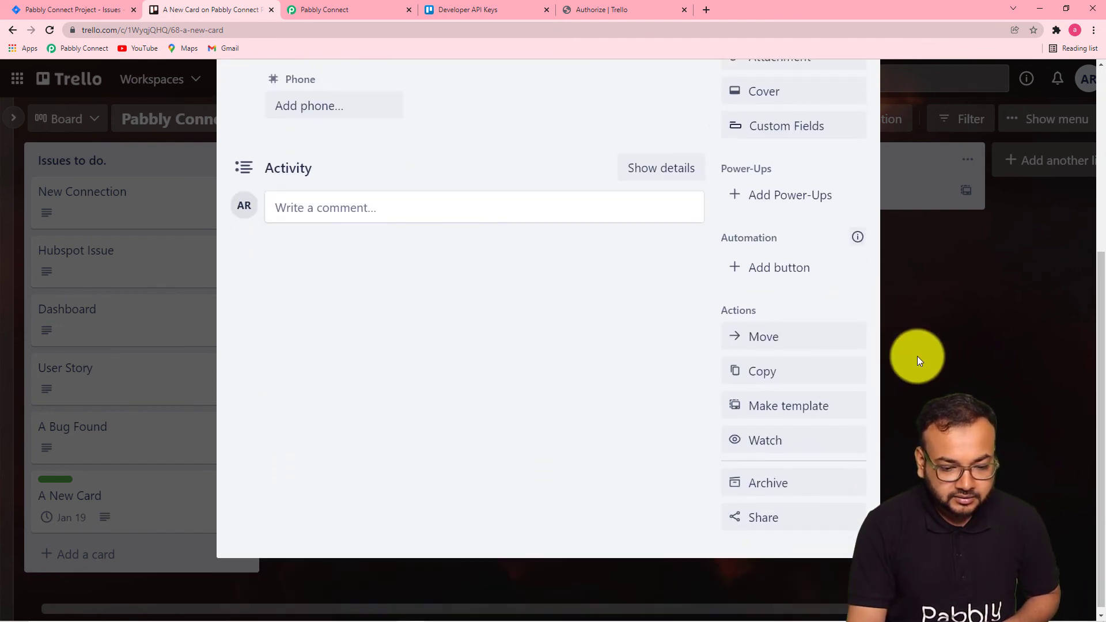
pyautogui.click(917, 356)
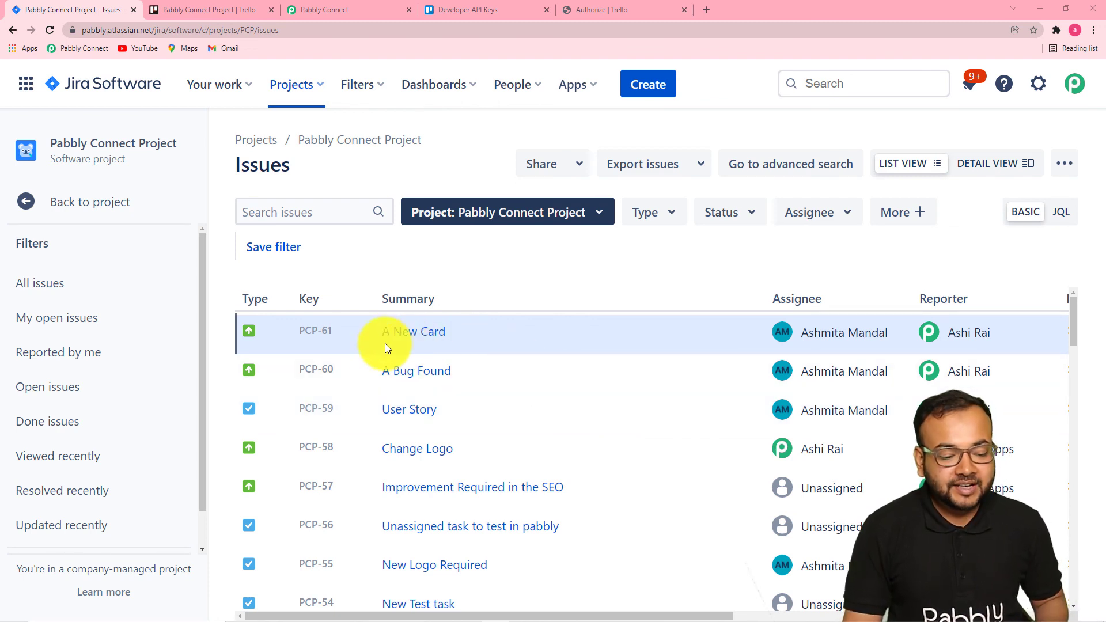
pyautogui.click(416, 336)
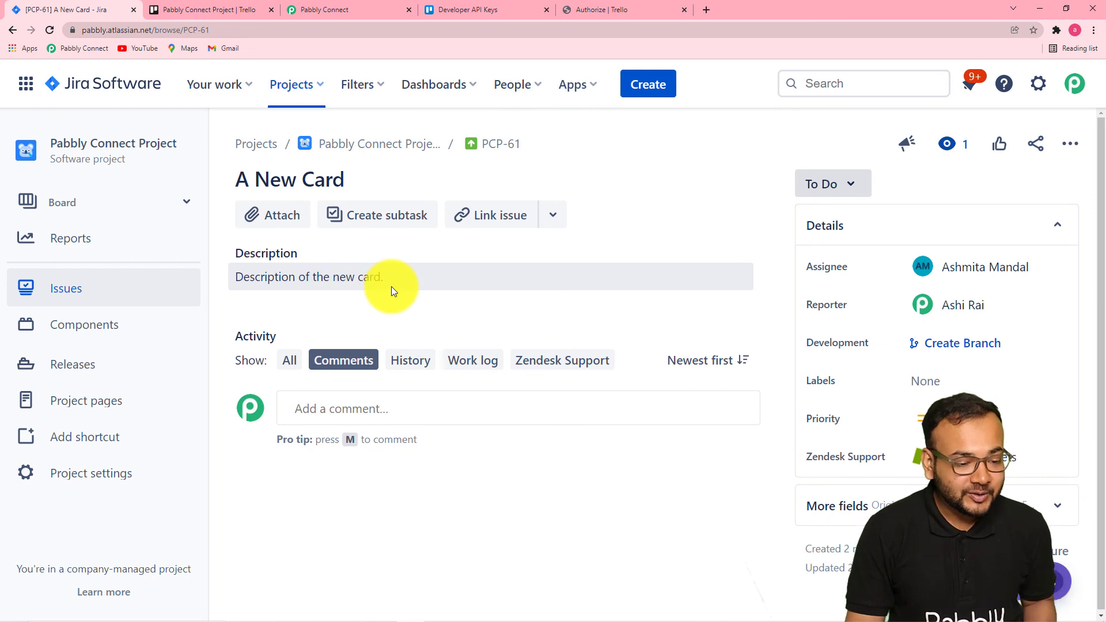
# Compare the new Trello card with the created Jira issue, then return to the Pabbly Connect workflow.
pyautogui.click(190, 7)
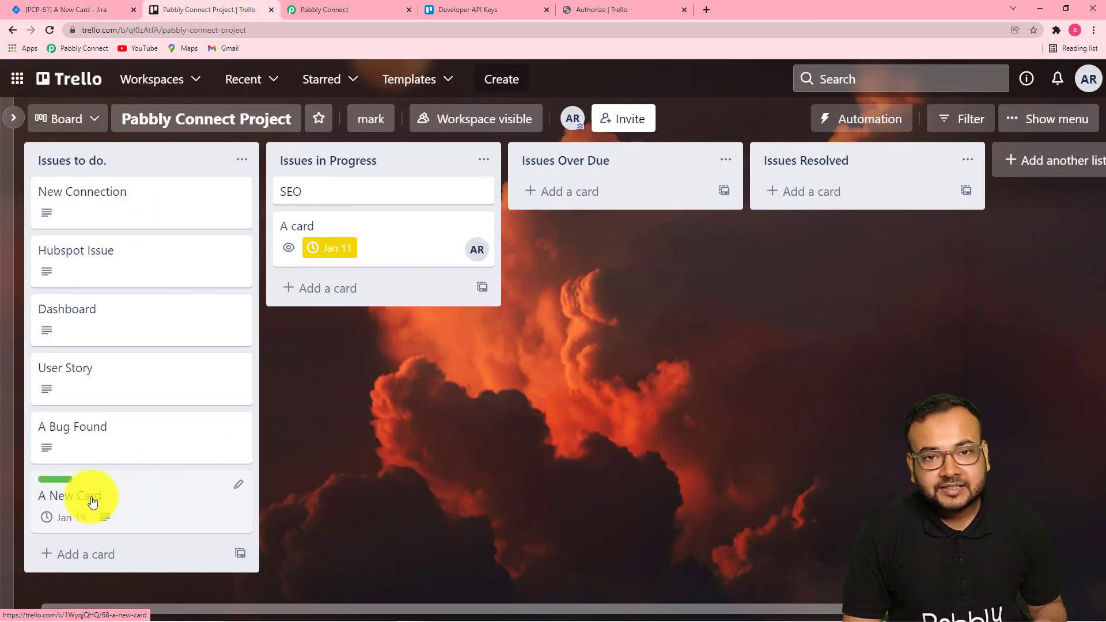
pyautogui.click(73, 6)
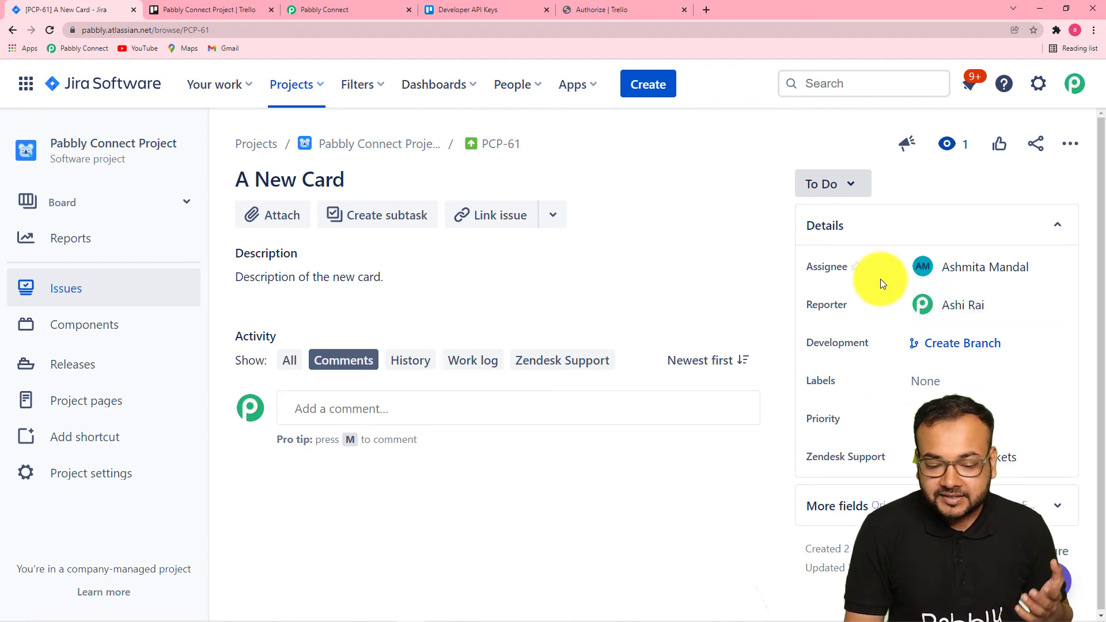
pyautogui.click(357, 10)
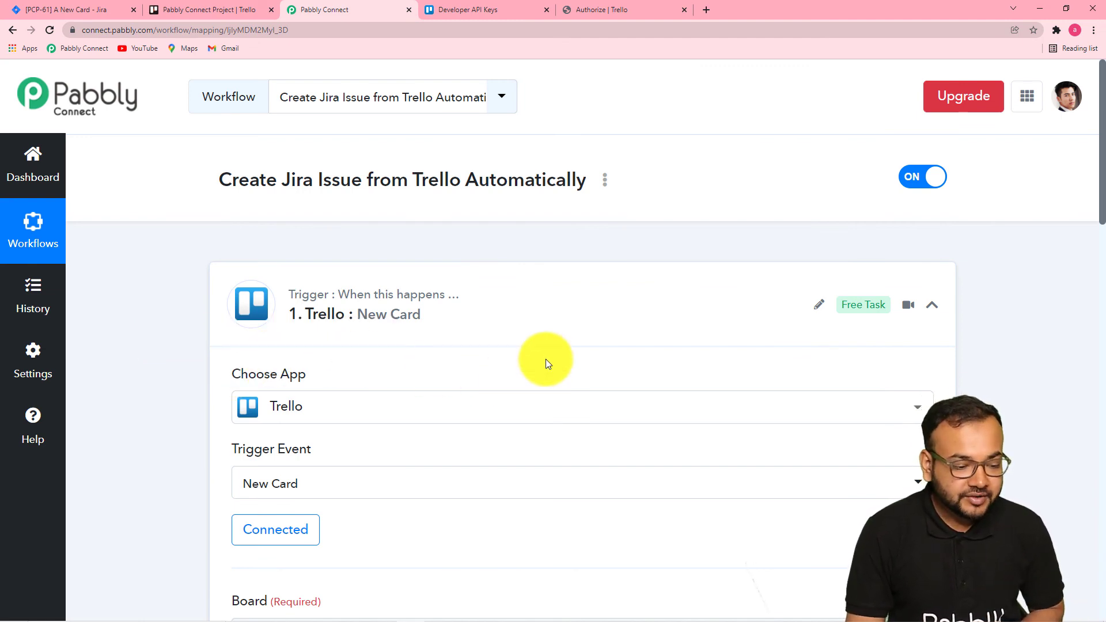
# Review the workflow's Trello trigger, filter condition, 3-minute delay and Get a Card steps.
pyautogui.scroll(-1, 530, 351)
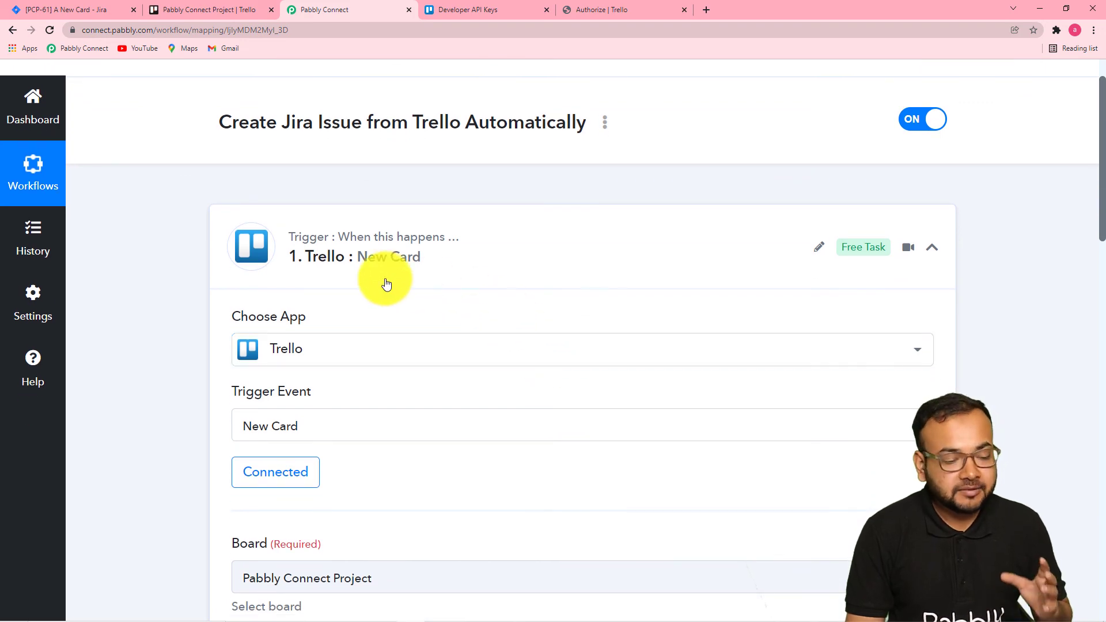
pyautogui.scroll(-3, 223, 271)
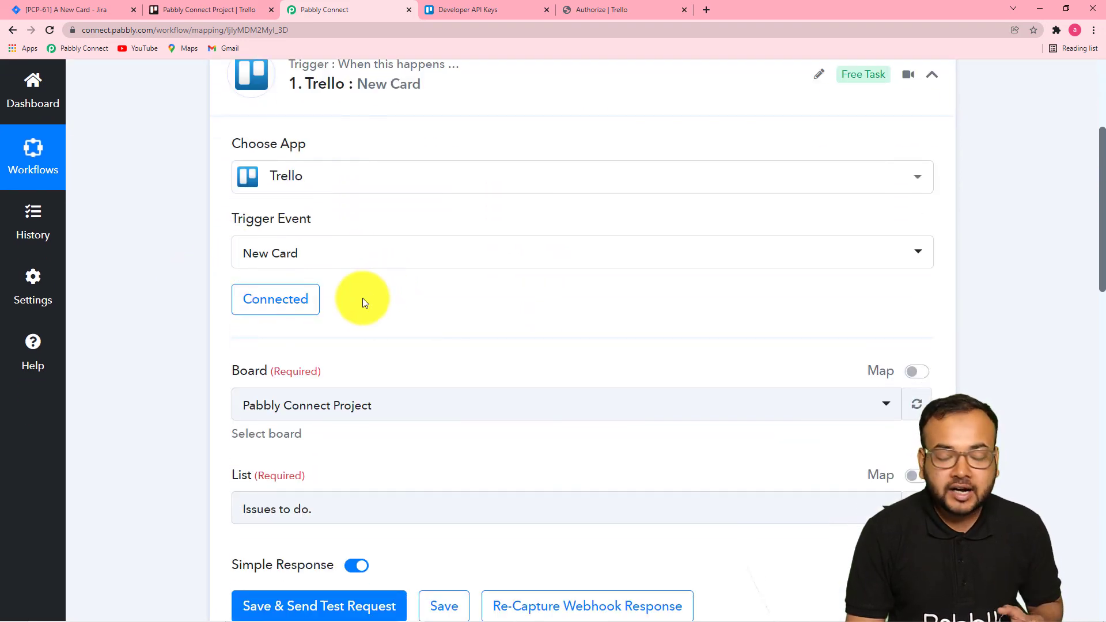
pyautogui.scroll(-3, 128, 314)
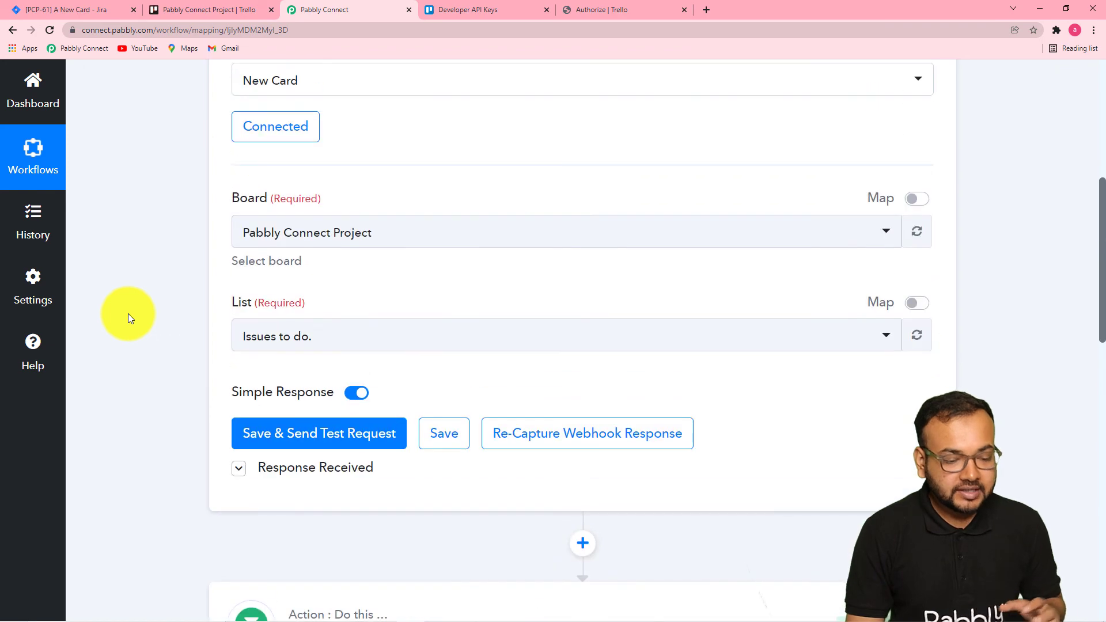
pyautogui.scroll(-7, 128, 314)
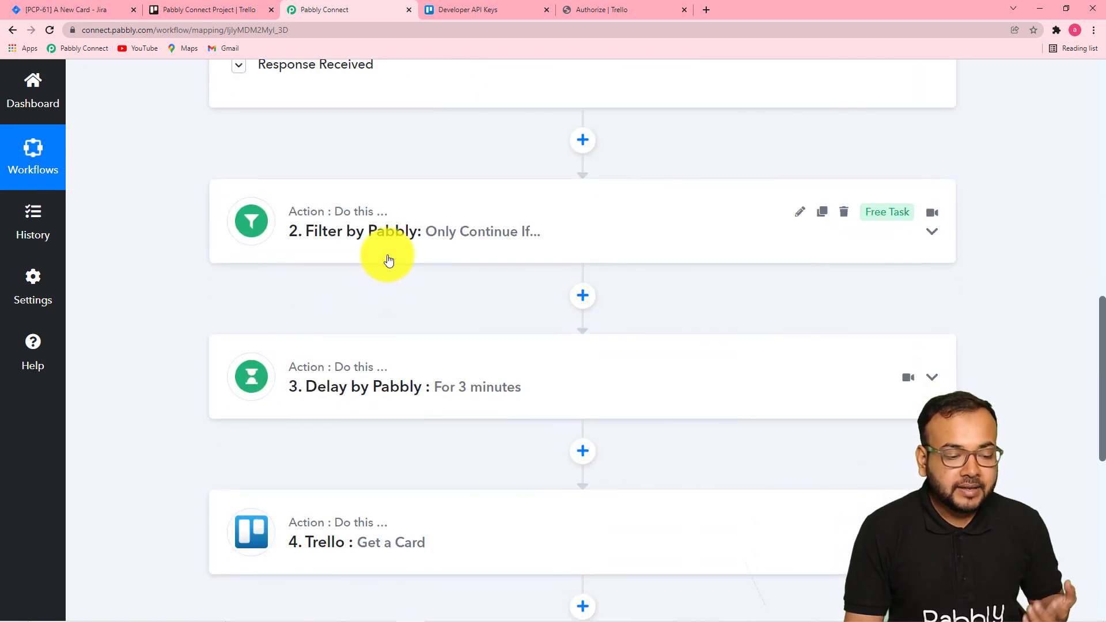
pyautogui.click(388, 261)
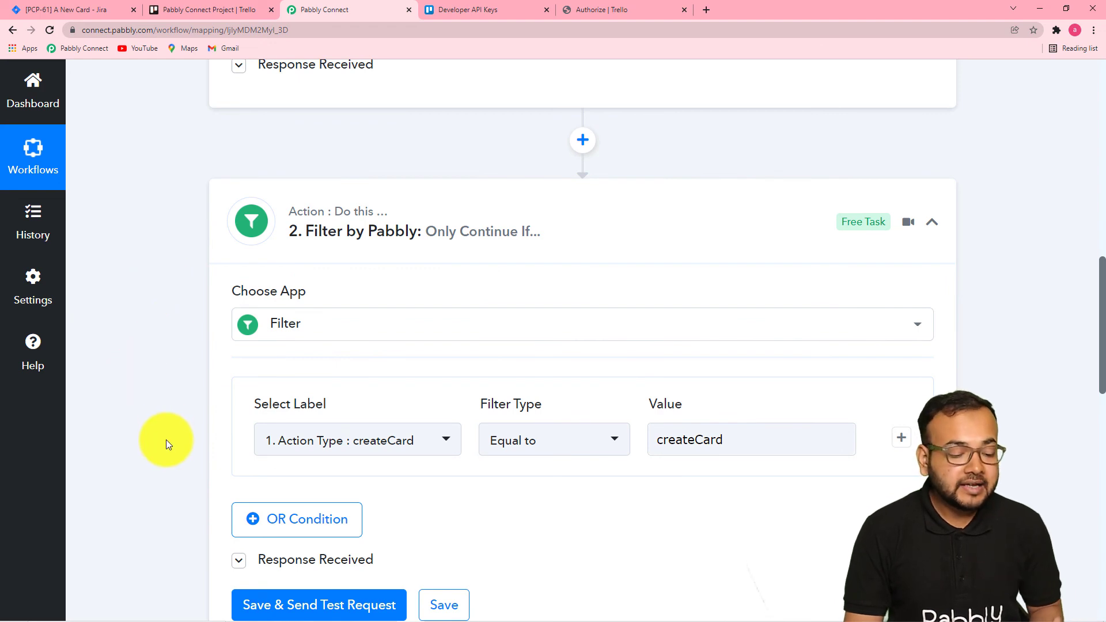
pyautogui.scroll(-2, 185, 448)
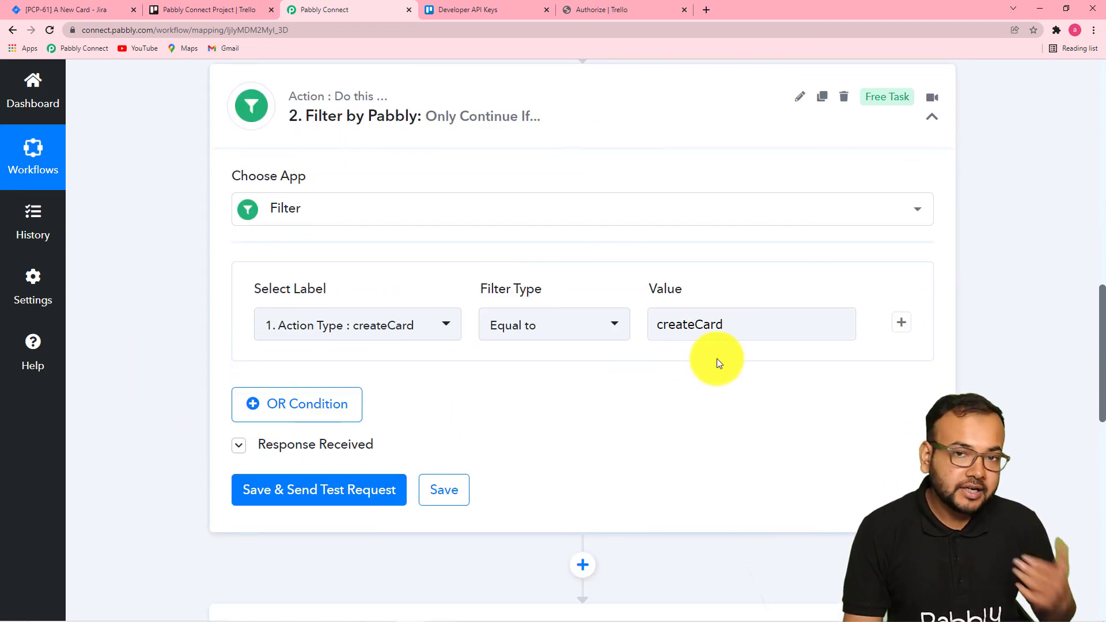
pyautogui.scroll(-6, 704, 378)
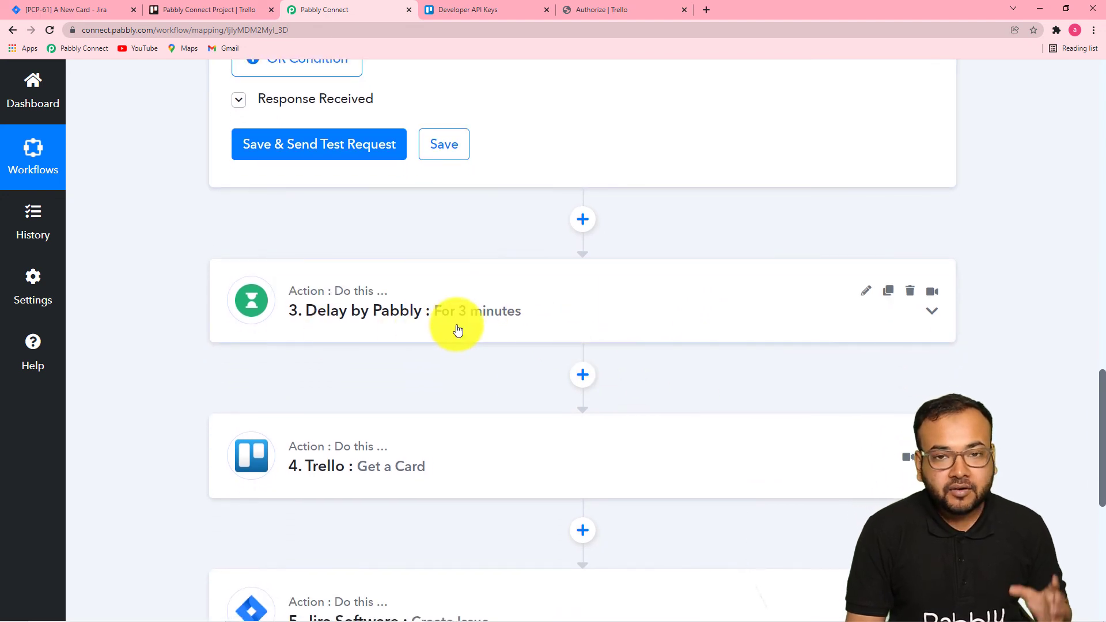
pyautogui.click(458, 330)
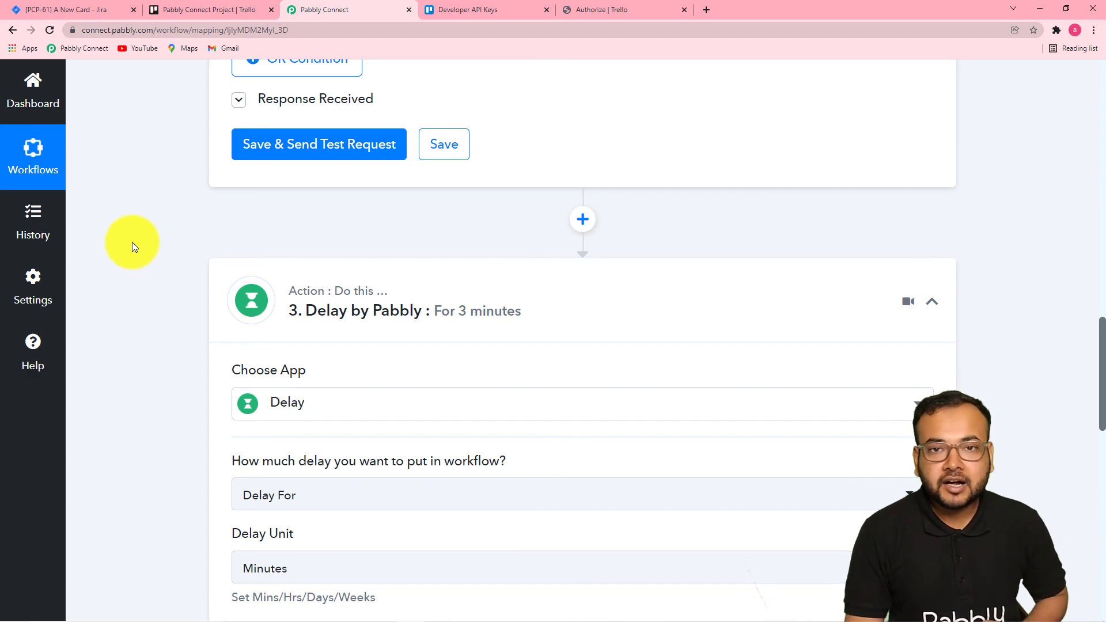
pyautogui.scroll(-9, 132, 242)
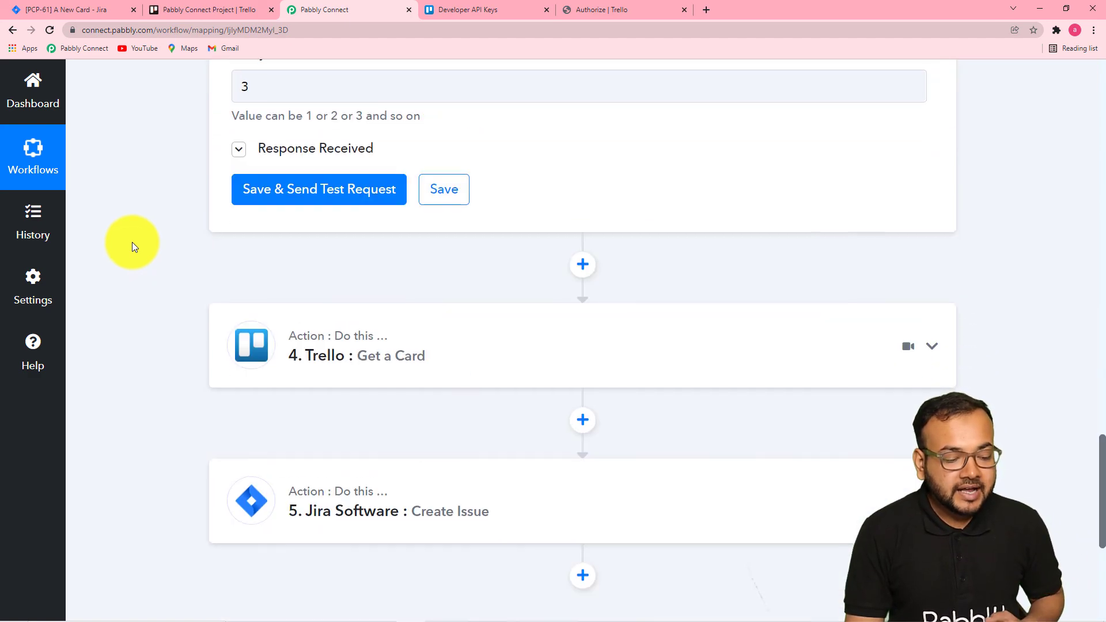
pyautogui.scroll(-3, 132, 242)
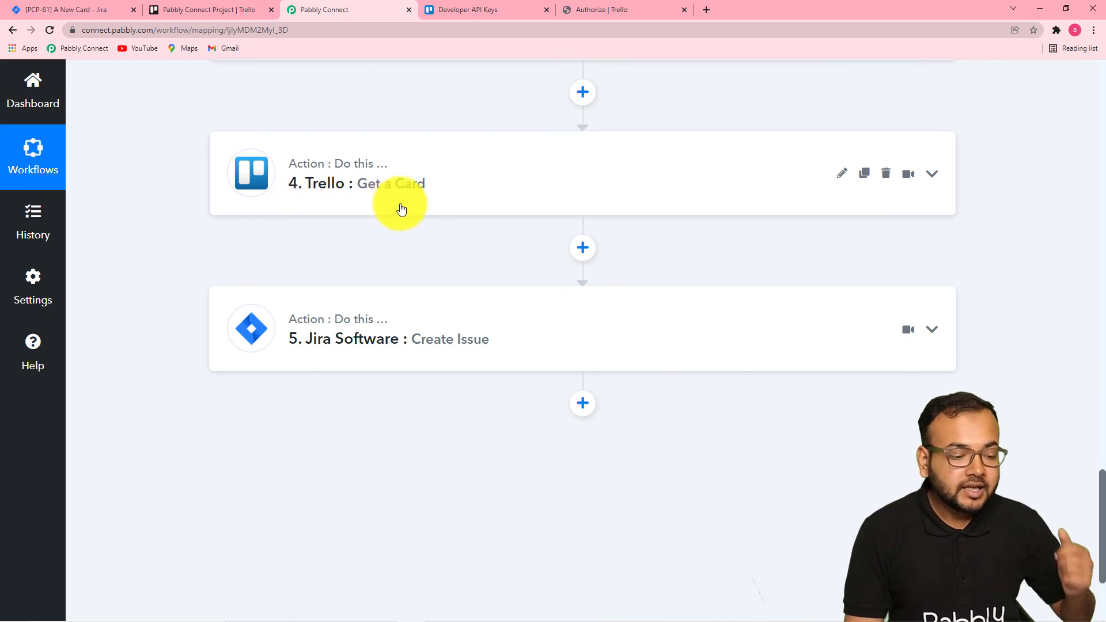
pyautogui.scroll(-2, 402, 209)
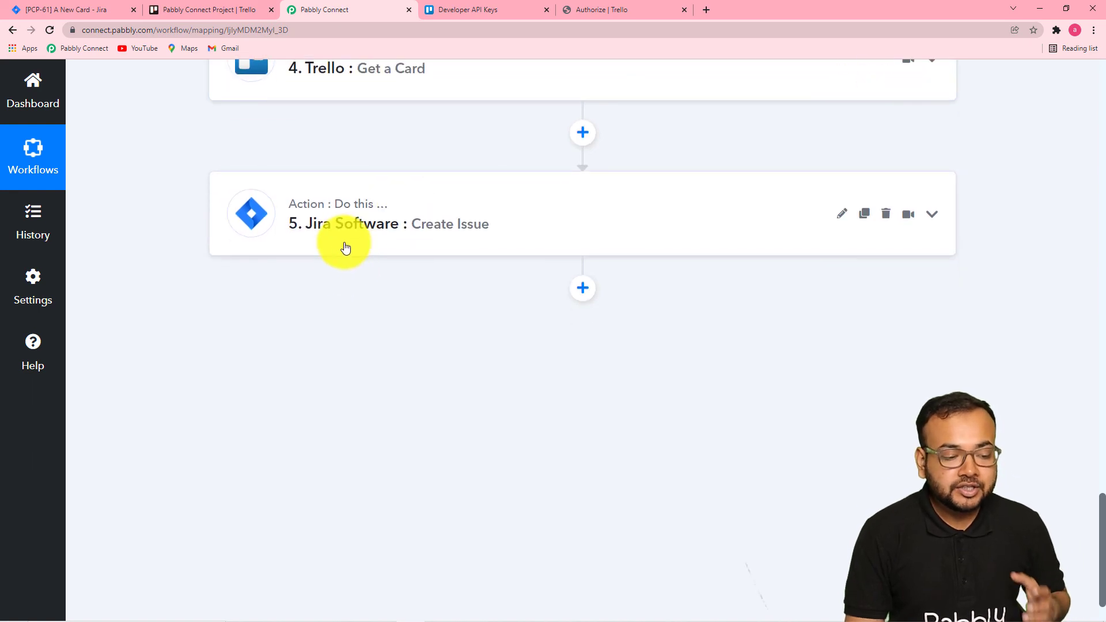
# Open the Jira Software Create Issue step, review its field mappings and save it.
pyautogui.click(361, 247)
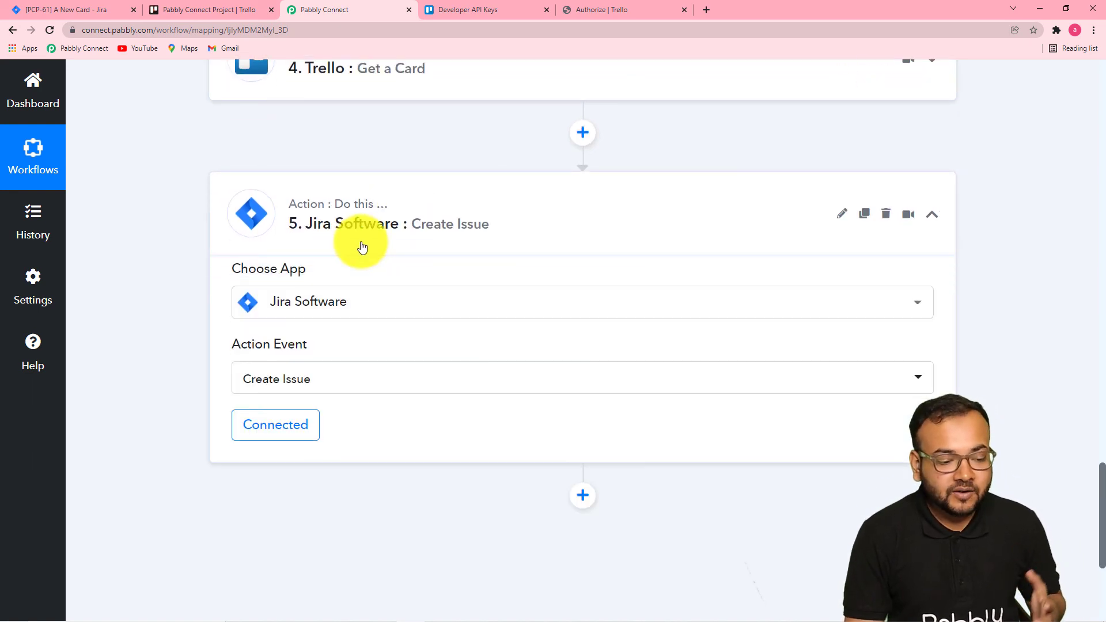
pyautogui.scroll(-4, 362, 246)
pyautogui.scroll(-10, 361, 246)
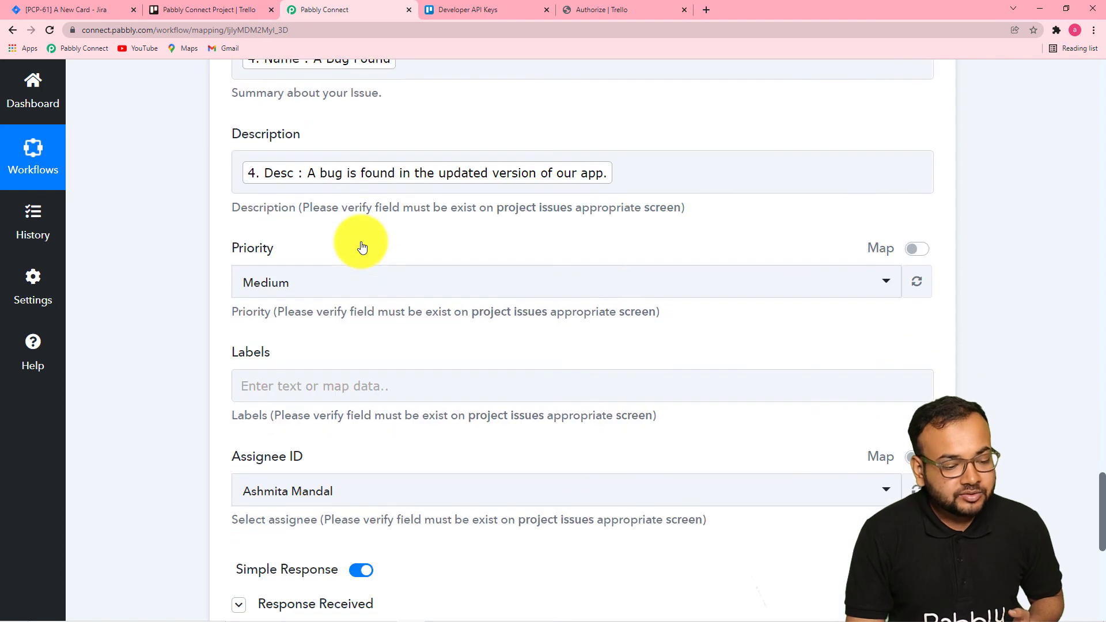
pyautogui.click(460, 307)
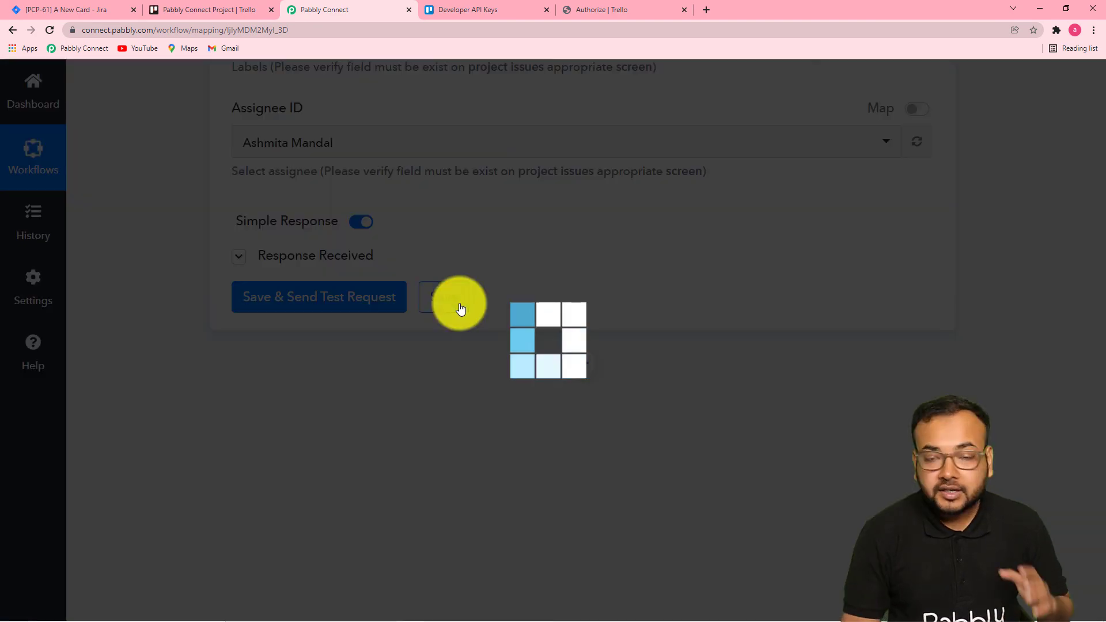